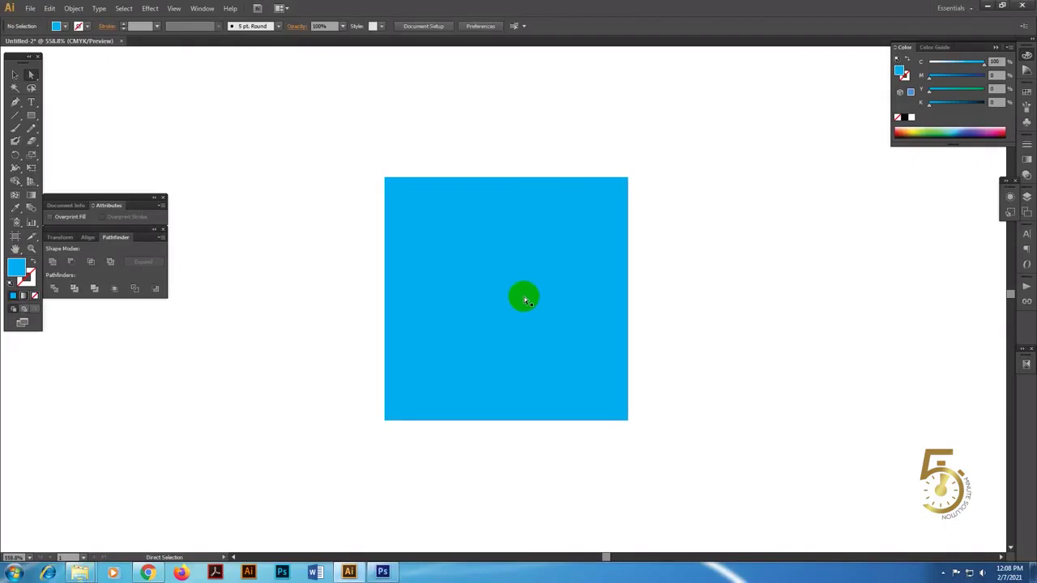
Nudge the blue square left and draw an ellipse centred on it
mouse_move(584, 295)
left_mouse_down()
mouse_move(442, 296)
mouse_move(527, 280)
left_mouse_up()
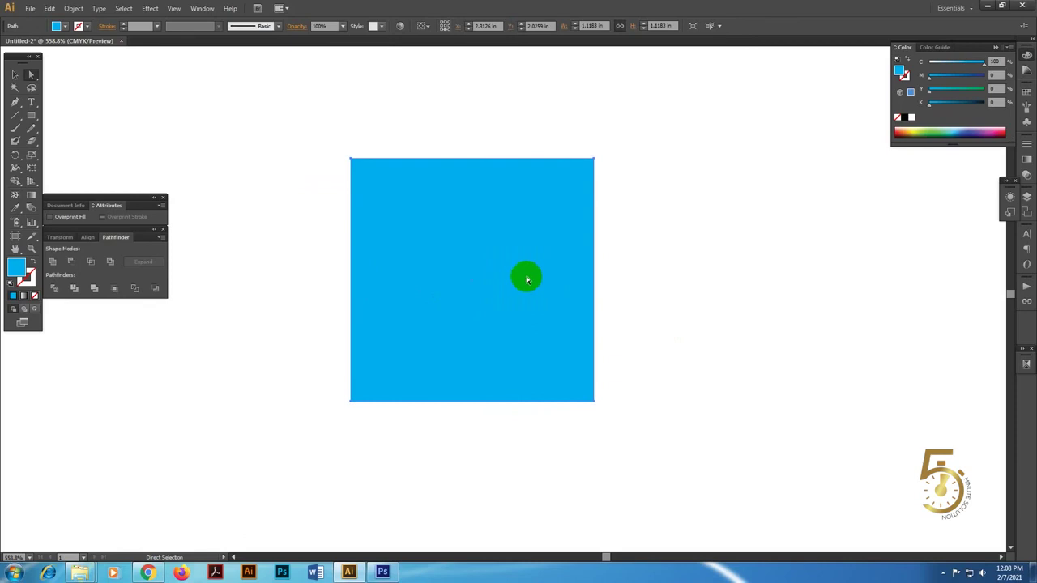
left_click(18, 117)
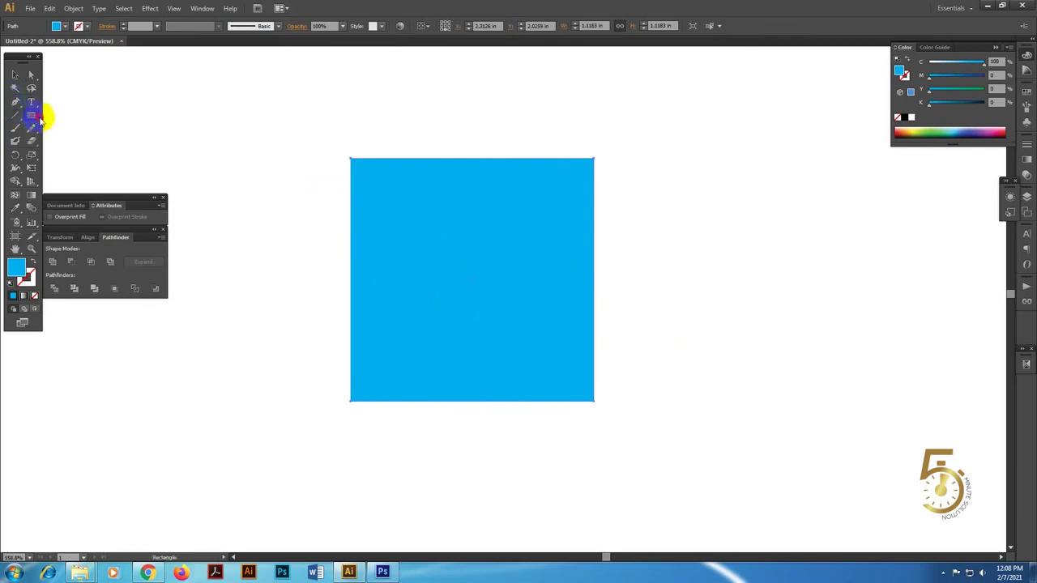
left_click_drag(41, 117, 65, 142)
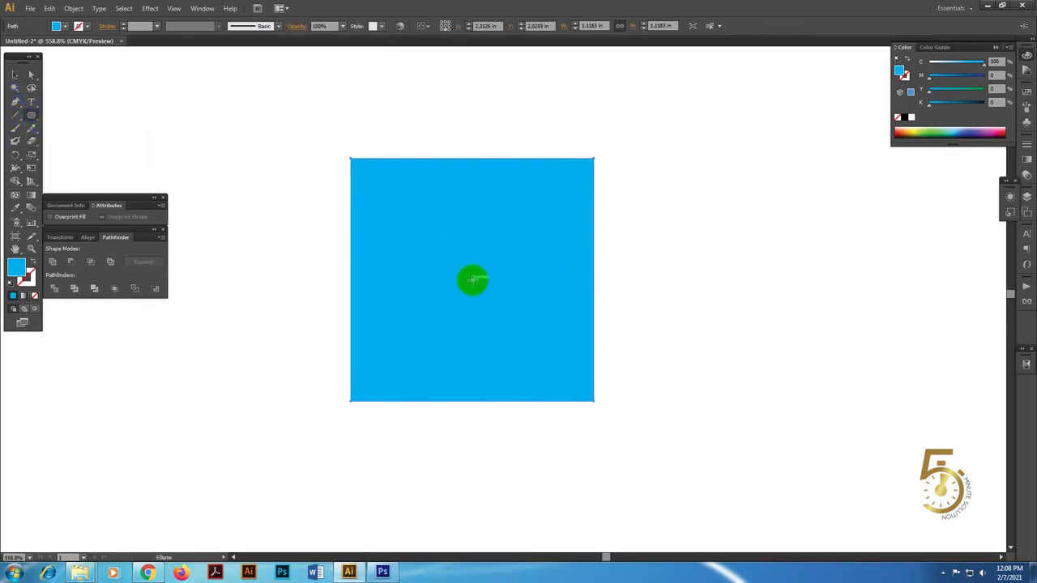
left_click_drag(472, 279, 494, 368)
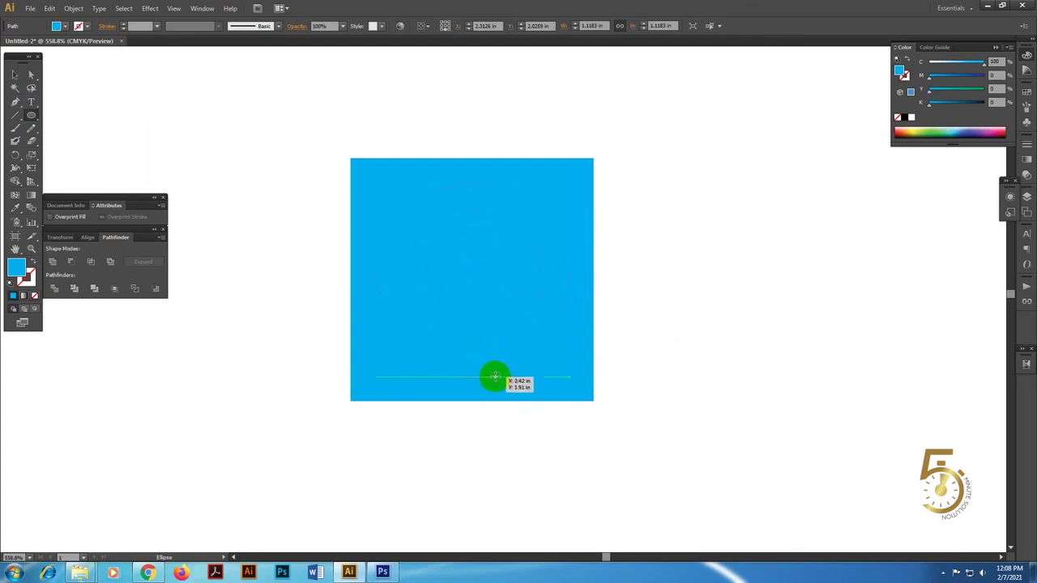
Turn the ellipse into an unfilled ring with a white 8 pt stroke
left_click(30, 262)
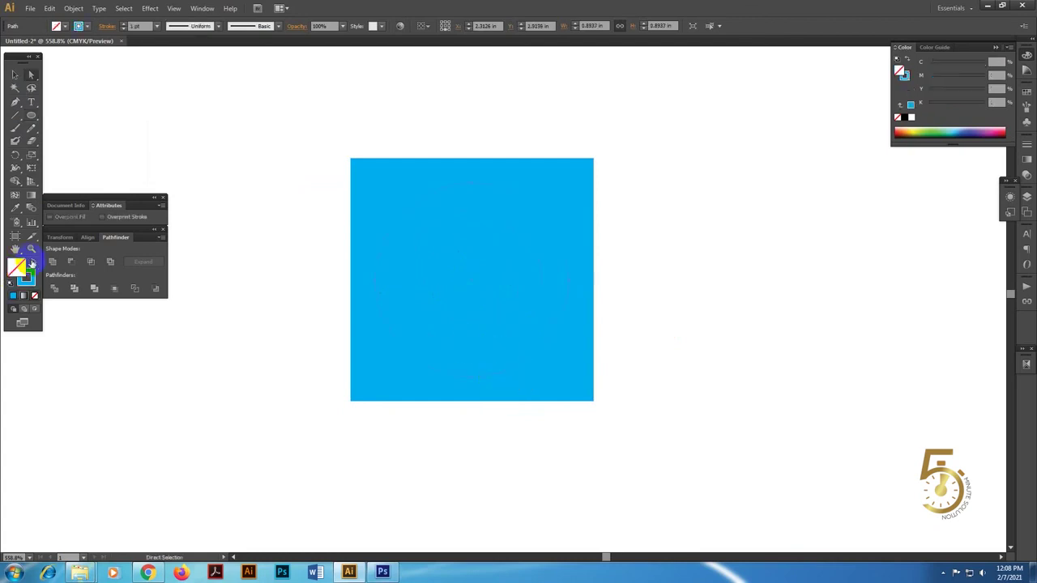
left_click(1028, 148)
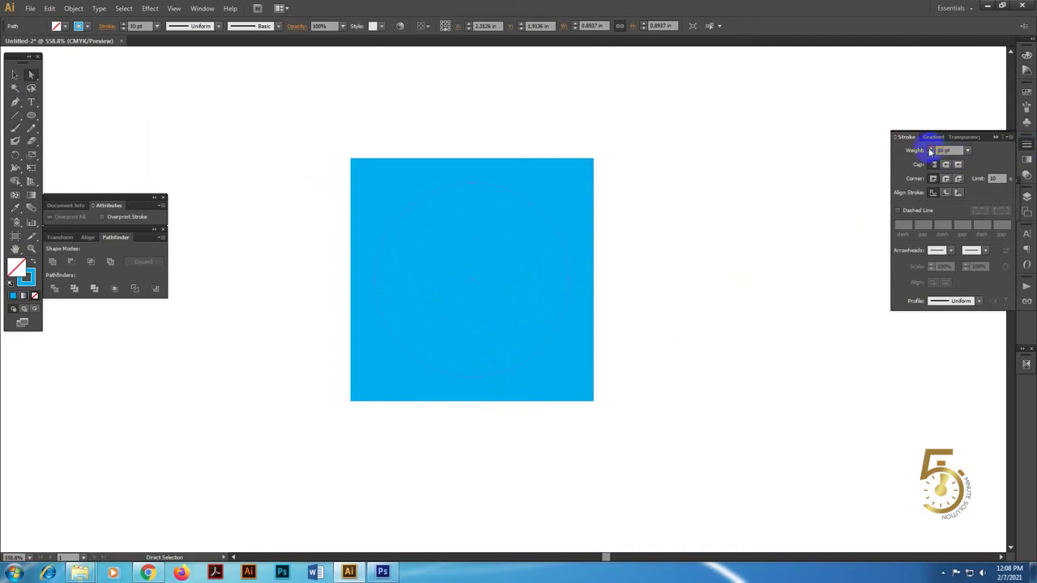
left_click(32, 279)
key("i")
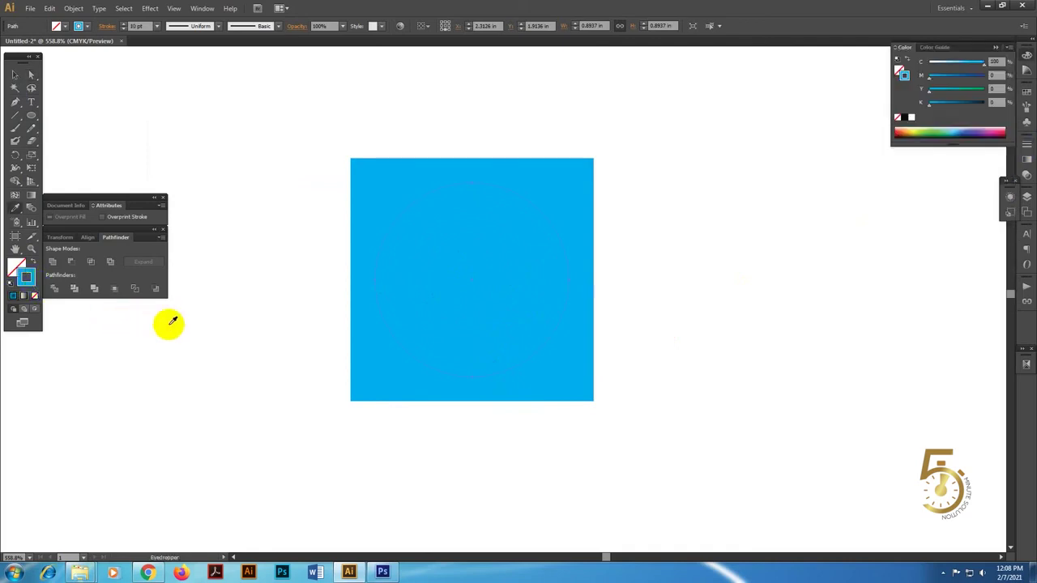
left_click(208, 325)
key("a")
left_click(547, 218)
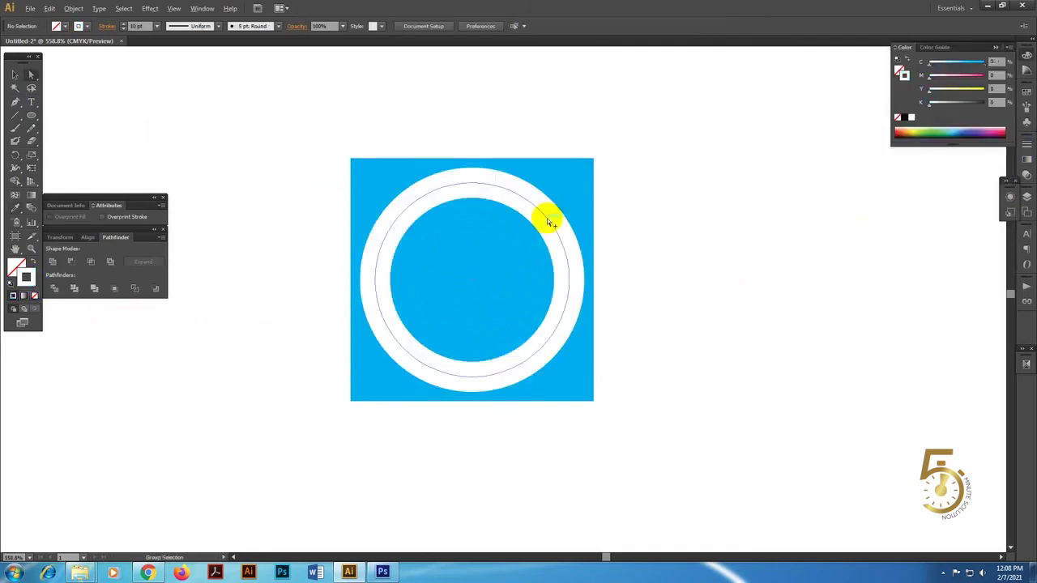
left_click(1027, 147)
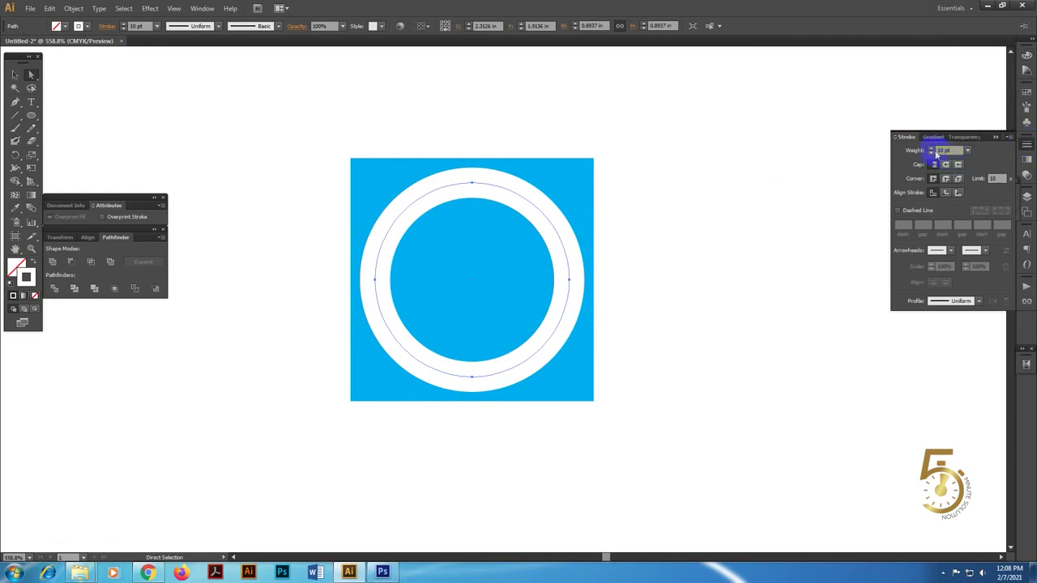
left_click(935, 154)
left_click(935, 154)
Add two progressively smaller ring copies inside, making the innermost a solid white circle
key("v")
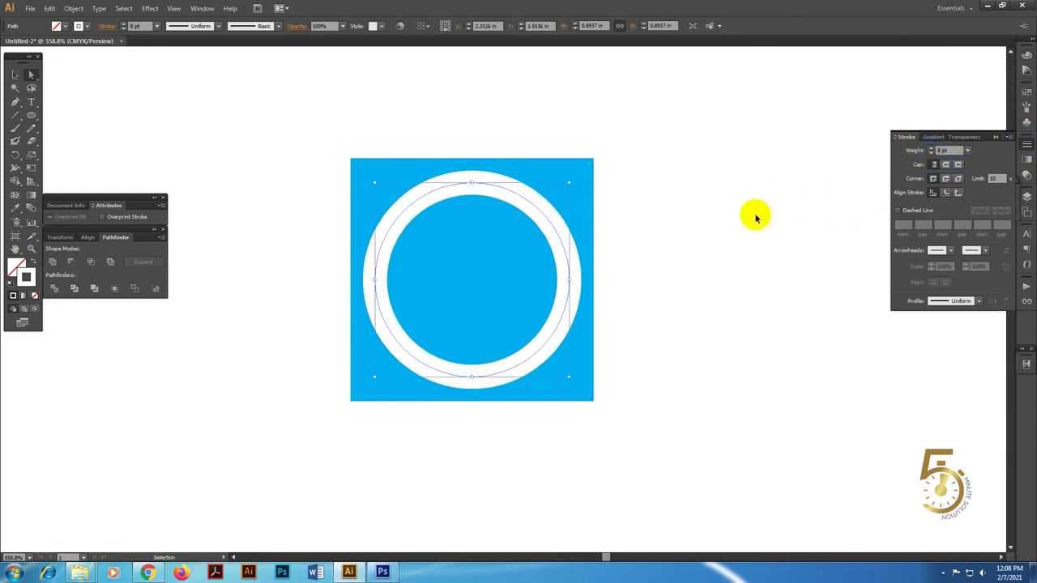
left_click(572, 202)
left_click_drag(572, 187, 547, 214)
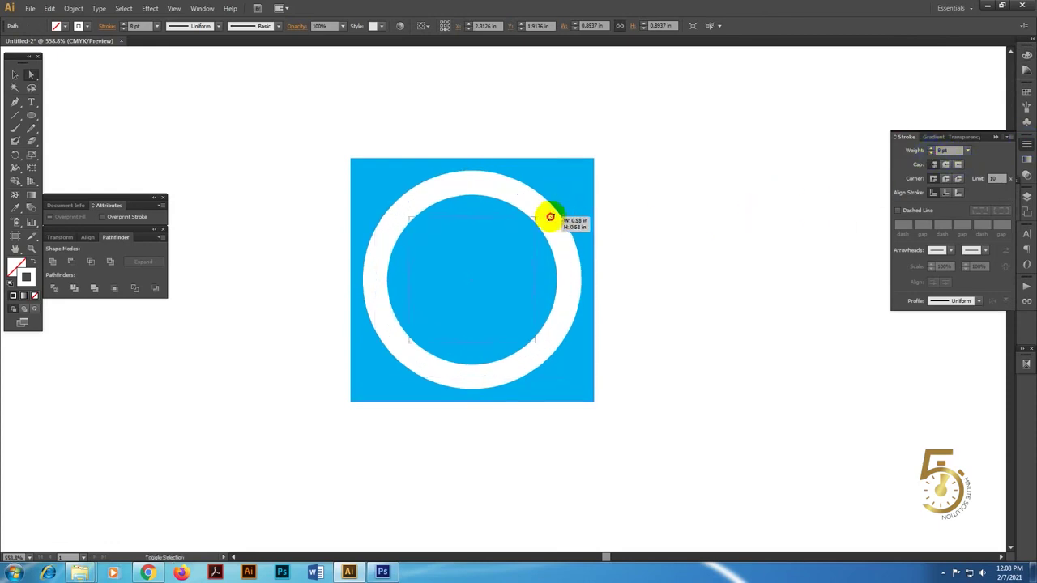
key("v")
left_click(523, 249)
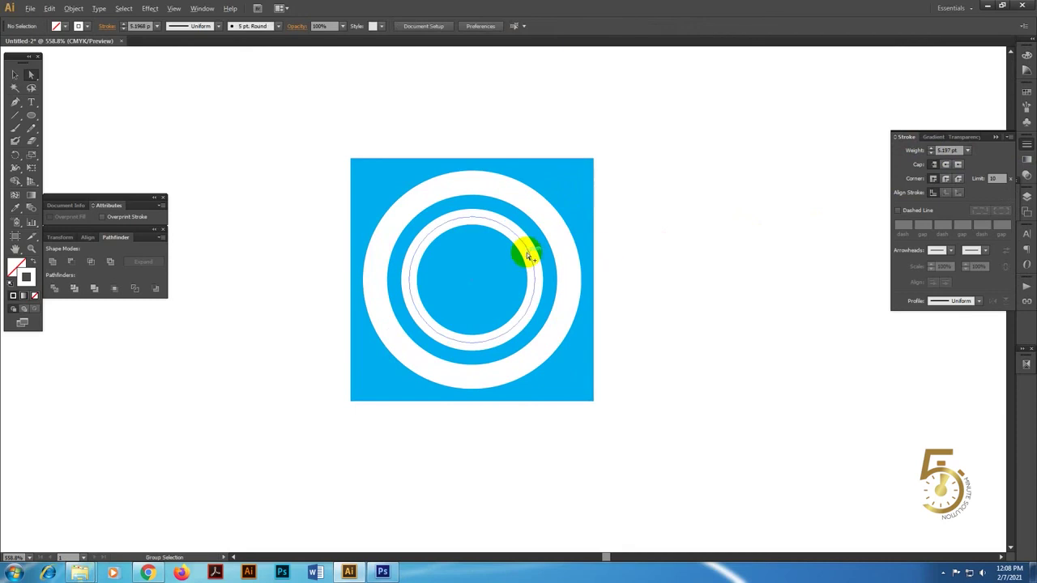
left_click(484, 235)
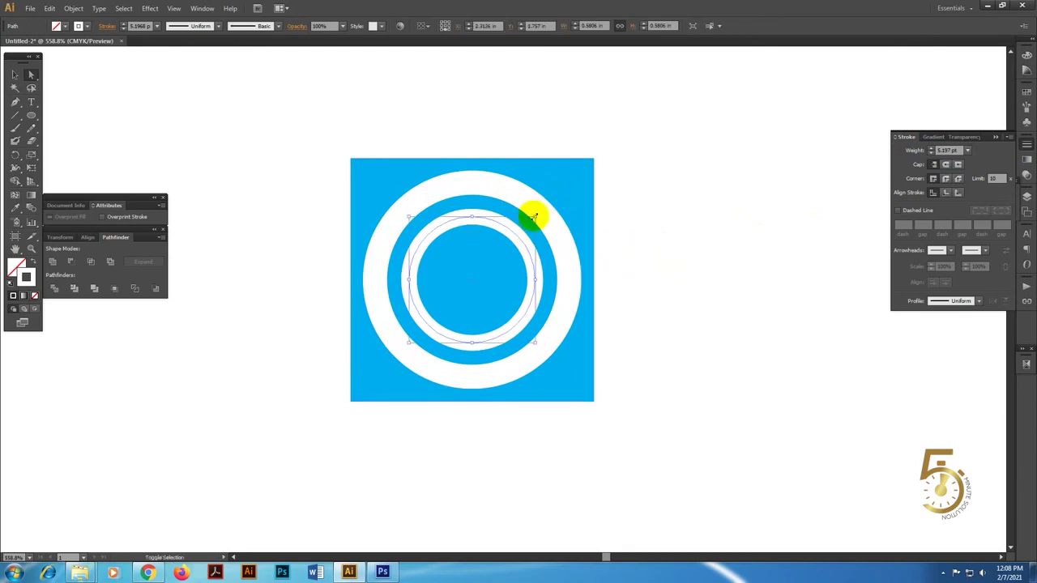
left_click_drag(533, 217, 520, 240)
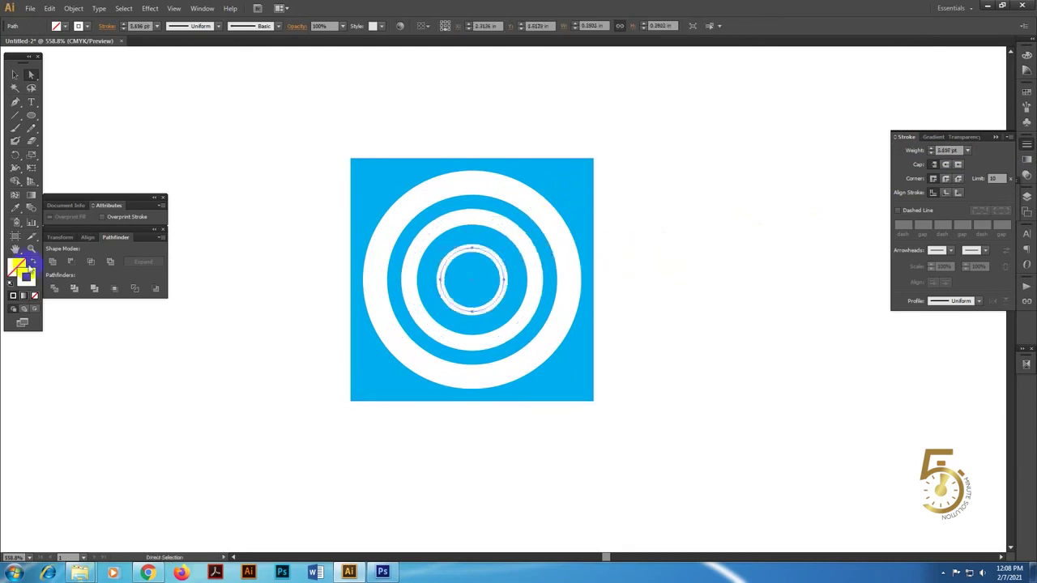
left_click(32, 263)
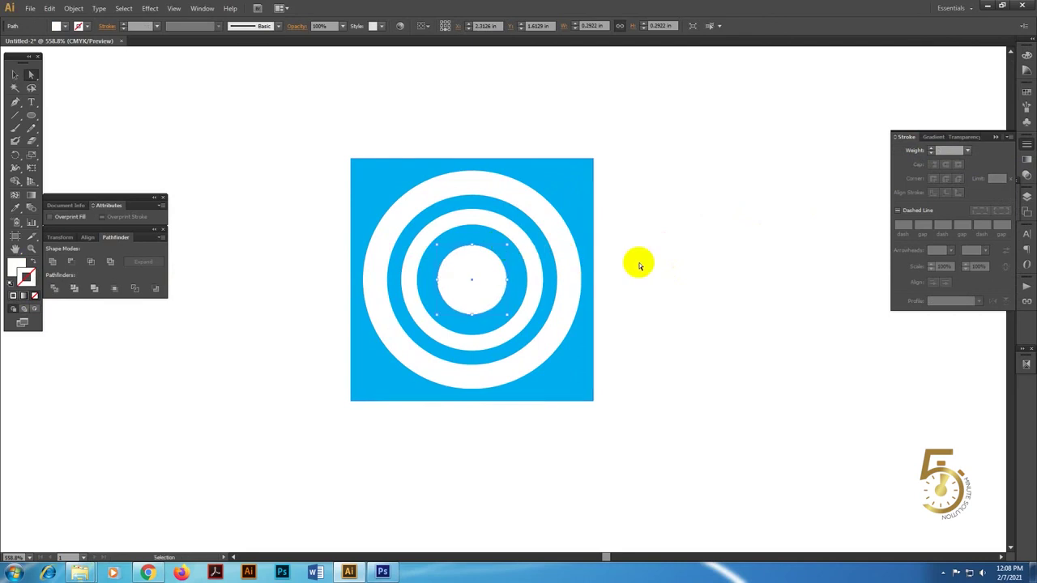
Try copying the ring artwork out to the right, then undo the copy
left_click_drag(725, 164, 395, 369)
mouse_move(560, 378)
left_mouse_down()
mouse_move(483, 378)
mouse_move(679, 364)
left_mouse_up()
key("Tab")
key("ctrl+z")
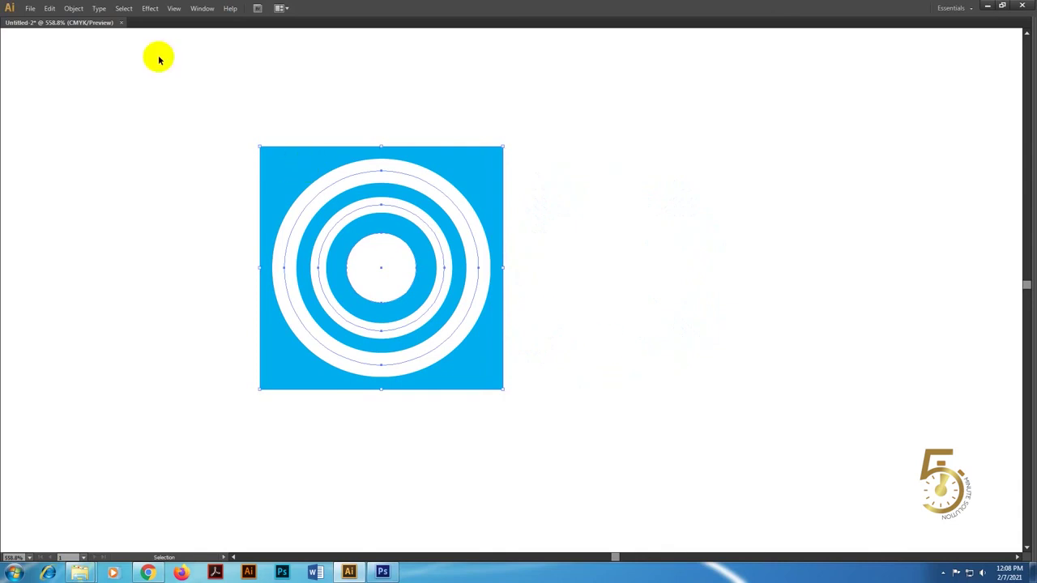
Expand the rings' fill and stroke into shapes via Object > Expand
left_click(73, 8)
left_click(125, 128)
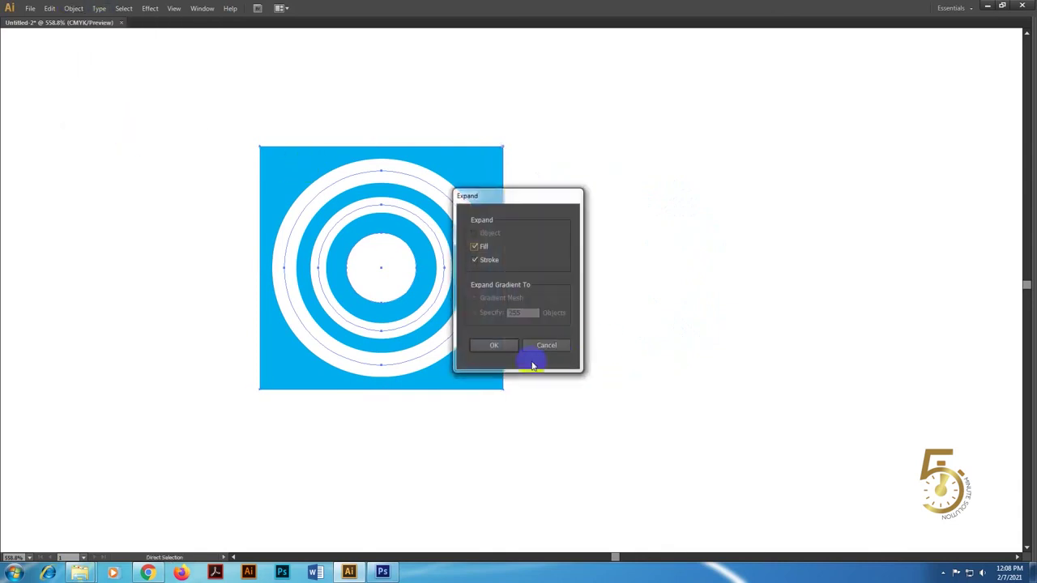
left_click(506, 345)
Duplicate the light blue square to the right, beside the target square
left_click_drag(478, 176, 637, 157)
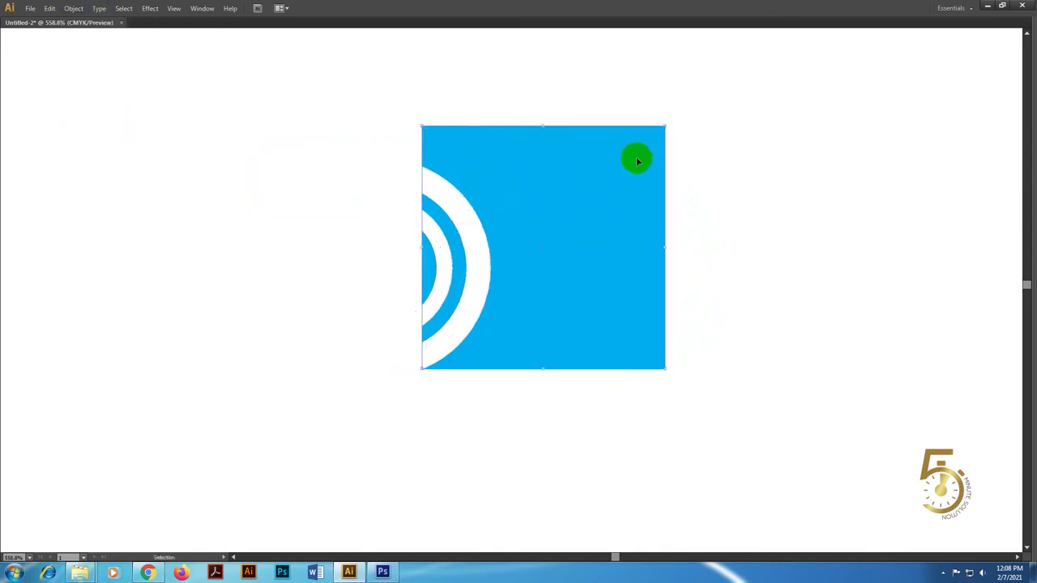
key("ctrl+z")
left_click_drag(342, 303, 591, 289)
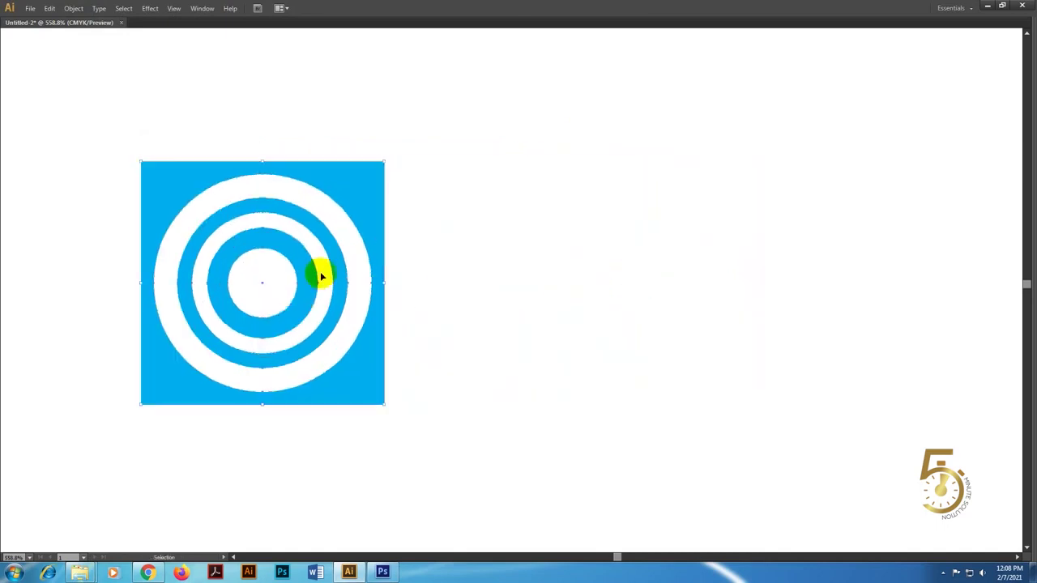
left_click_drag(279, 274, 535, 273)
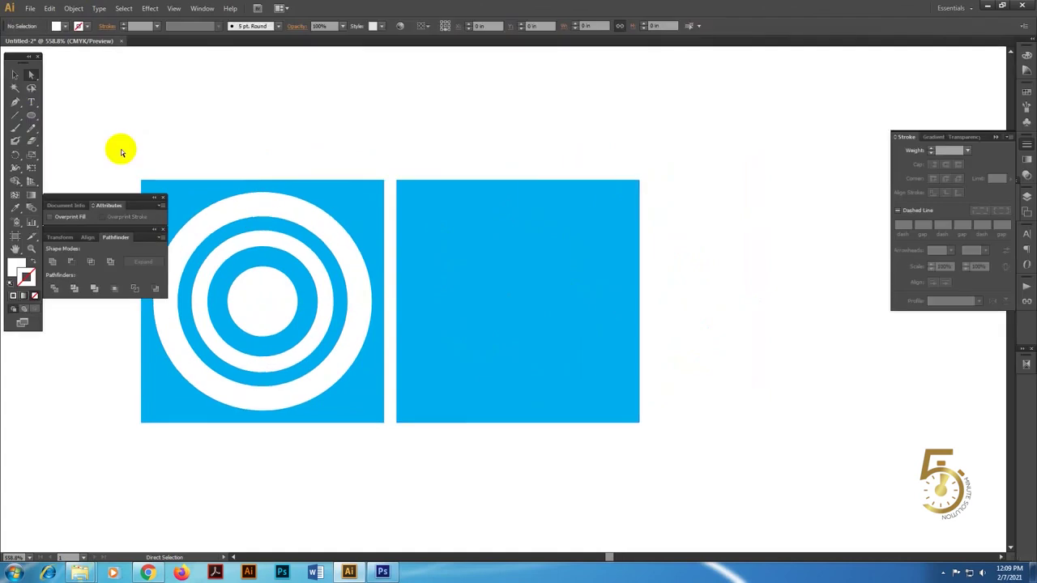
Recolour the second square dark blue
left_click(32, 122)
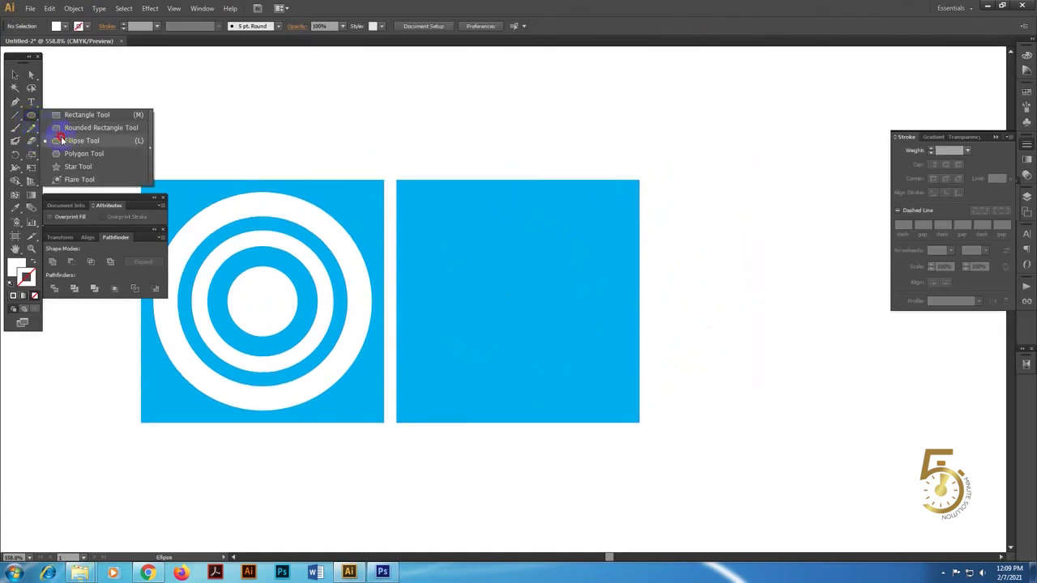
left_click(57, 140)
left_click(520, 300)
Draw a tall white rounded bar centred on the dark blue square
left_click(32, 119)
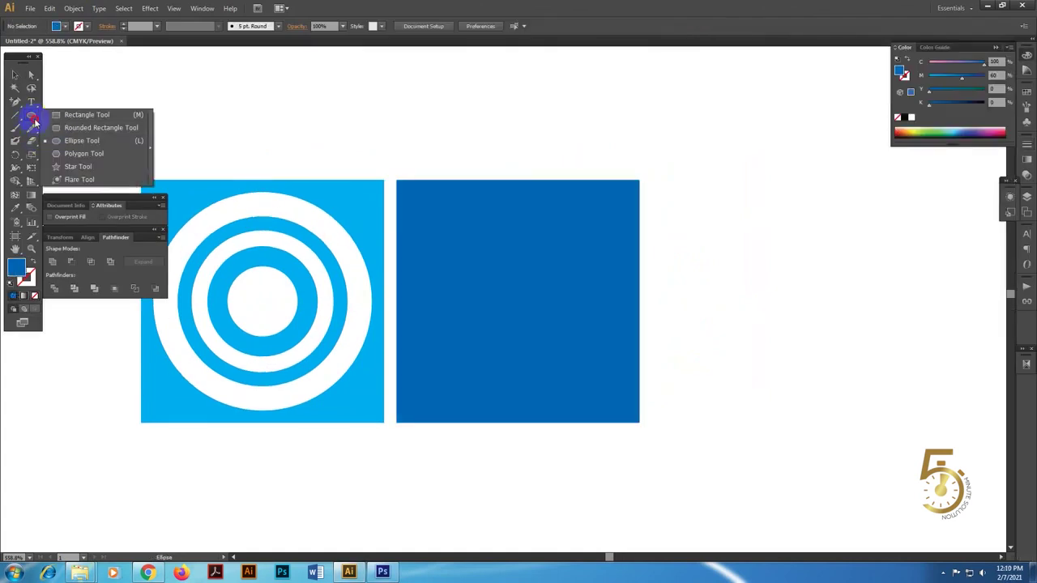
left_click(50, 127)
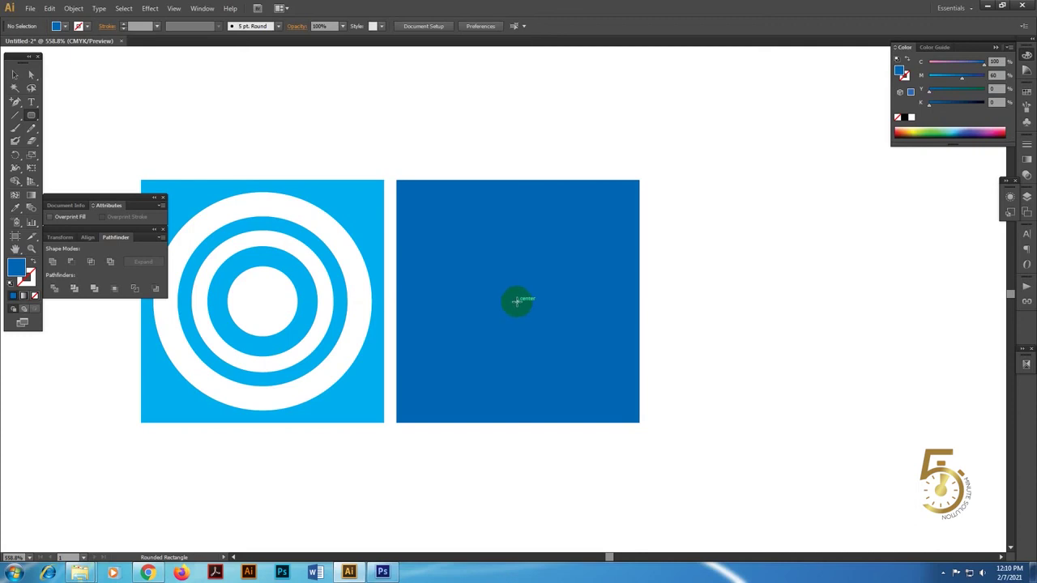
left_click_drag(517, 298, 520, 310)
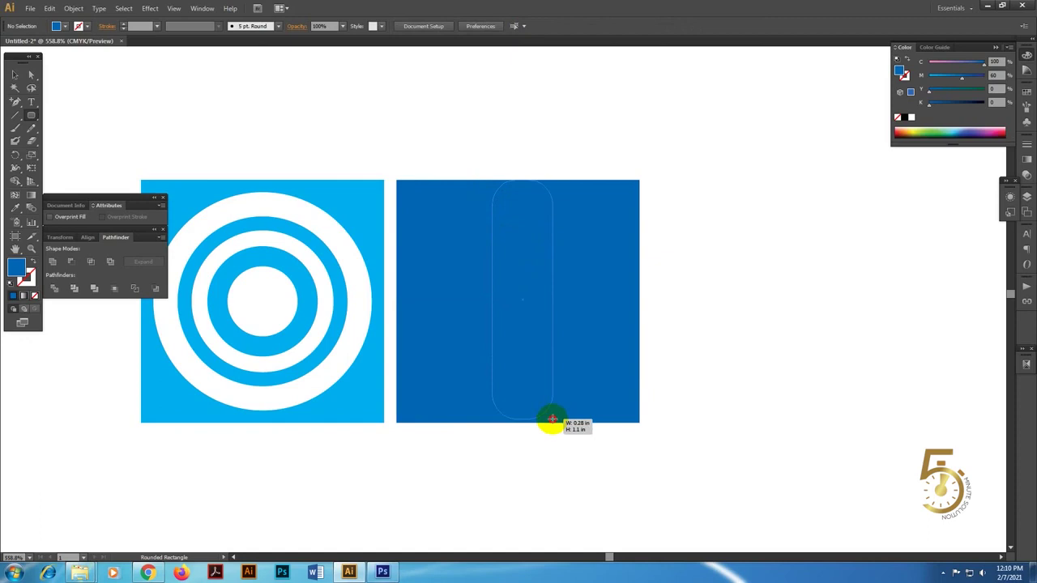
left_click_drag(493, 179, 551, 422)
key("i")
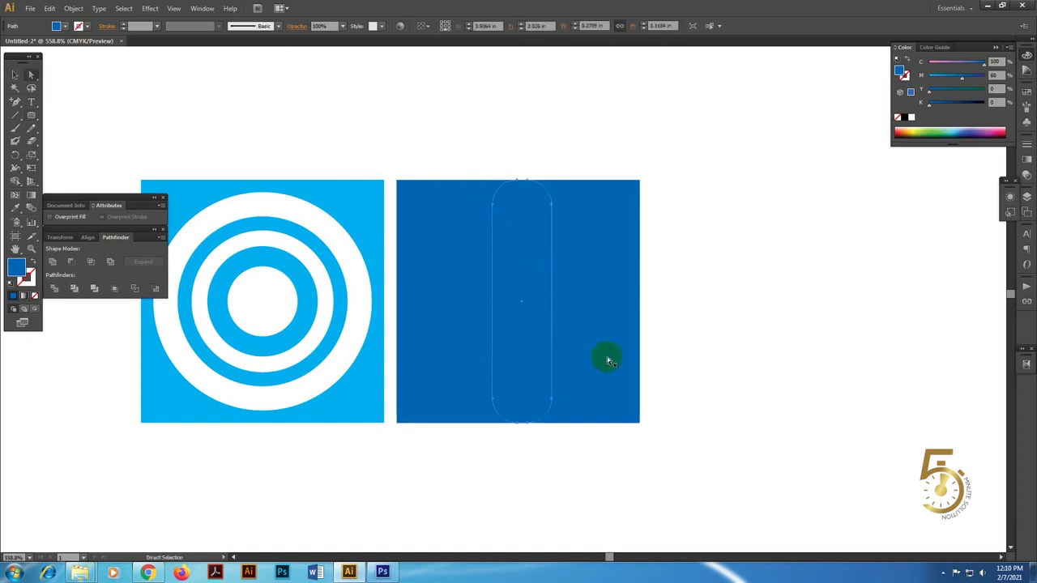
left_click(648, 350)
key("v")
left_click(680, 359)
mouse_move(529, 329)
left_mouse_down()
mouse_move(519, 330)
mouse_move(536, 327)
left_mouse_up()
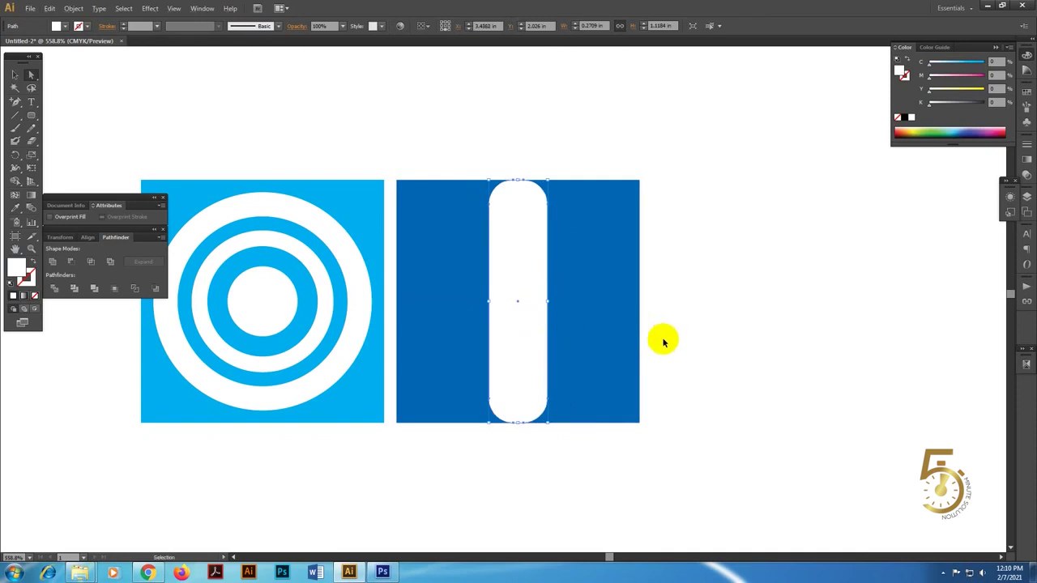
Rotate a copy of the bar 90° to complete the plus sign
left_click_drag(551, 171, 620, 397)
left_click(559, 266)
key("ctrl+z")
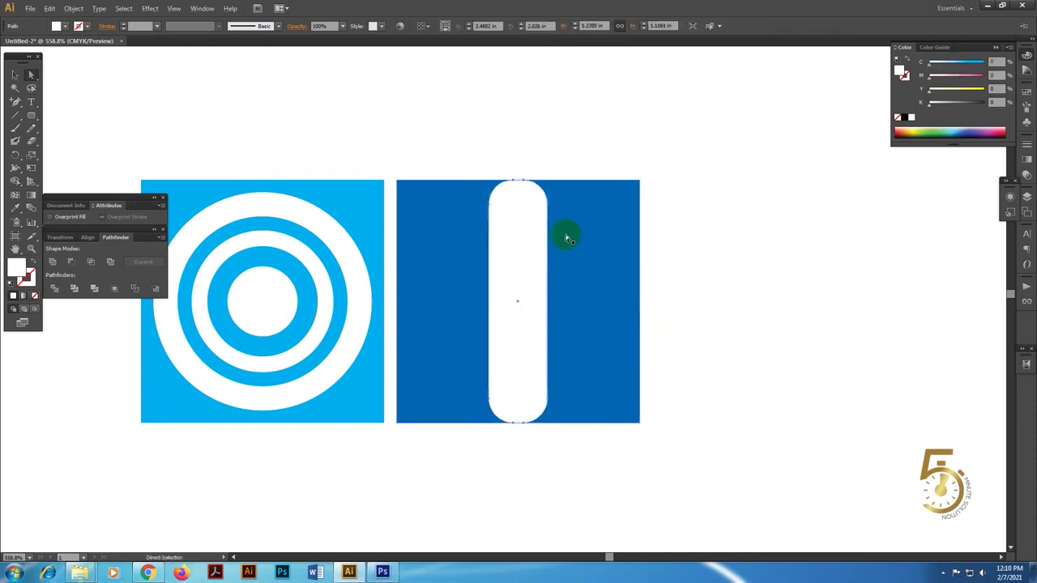
left_click_drag(567, 231, 626, 386)
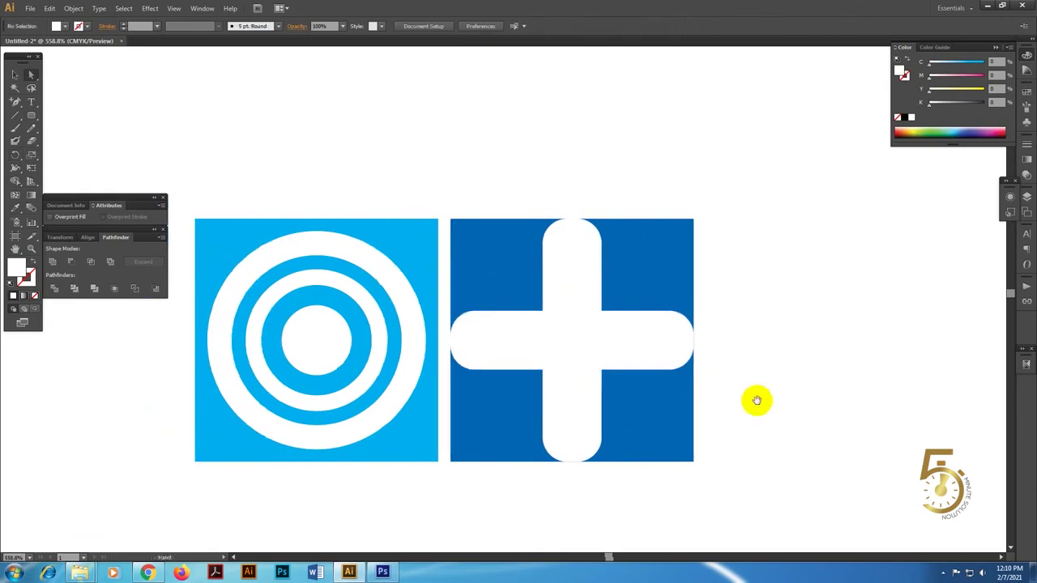
key("Tab")
Duplicate the plus-sign square to the right
left_click(649, 384)
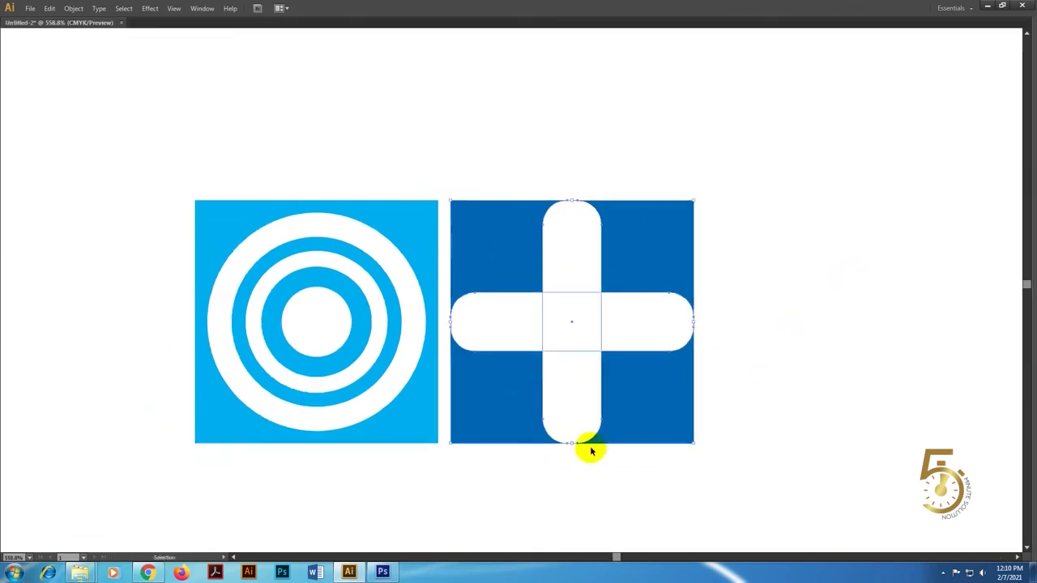
left_click_drag(562, 394, 819, 359)
key("ctrl+z")
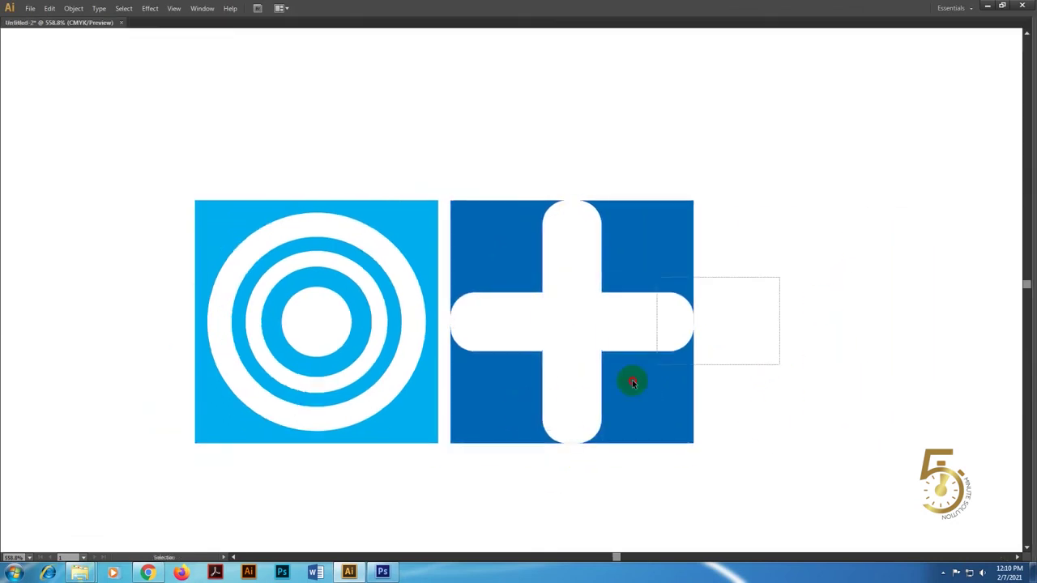
left_click_drag(527, 390, 786, 390)
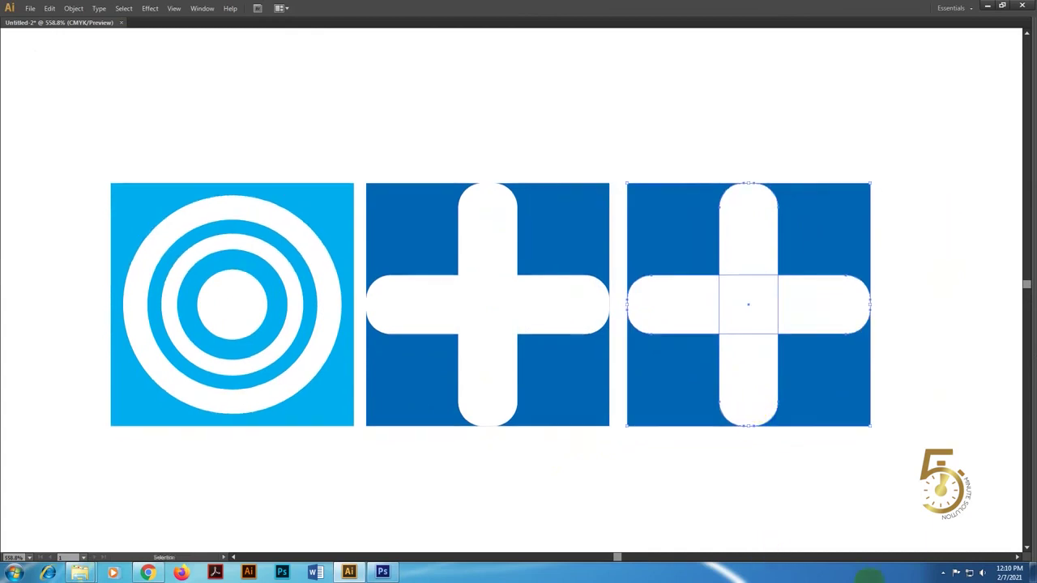
Delete the plus from the third square, leaving it plain dark blue
left_click(943, 572)
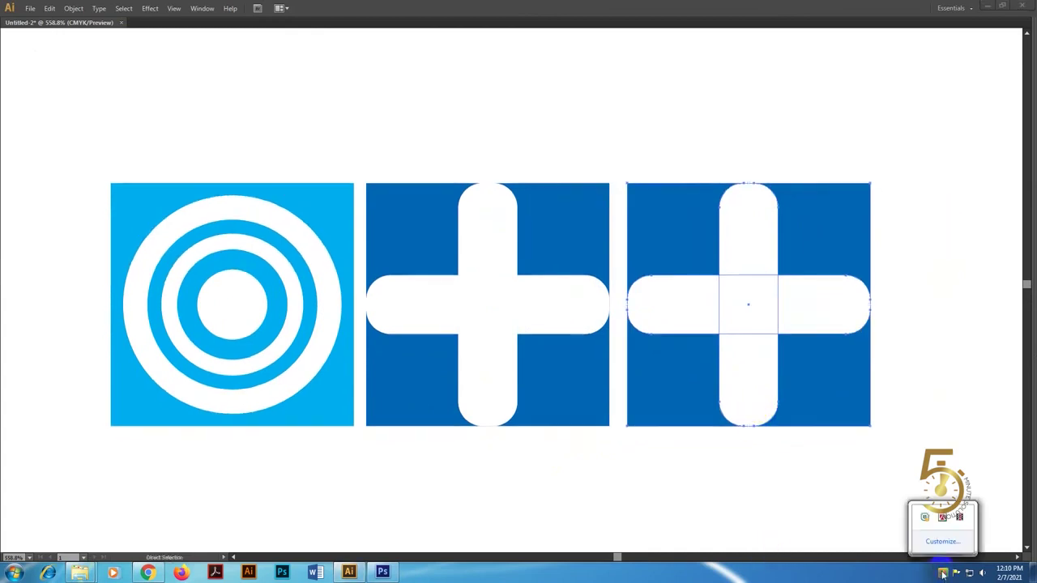
left_click(964, 520)
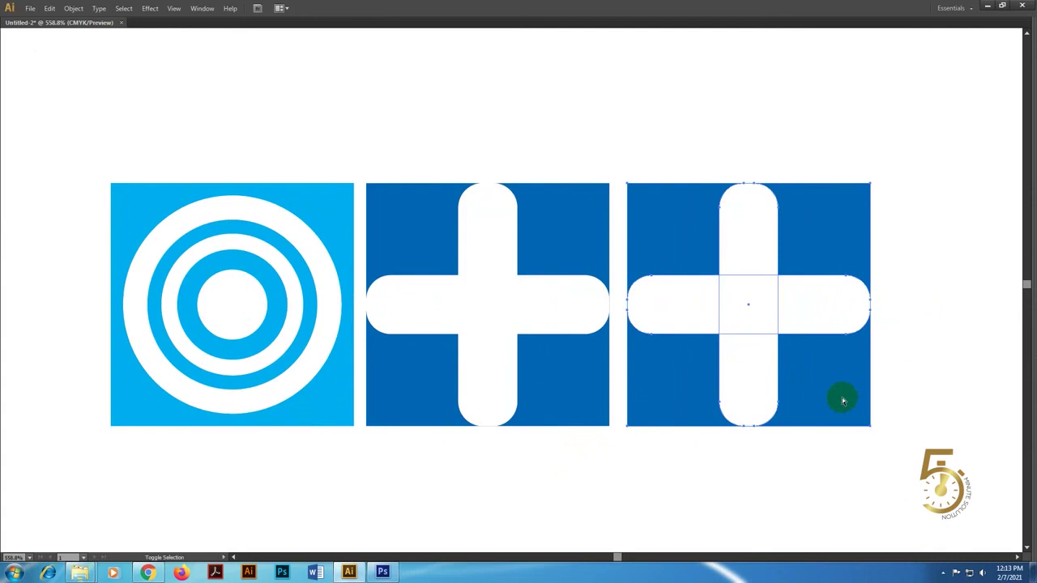
key("Delete")
key("ctrl+z")
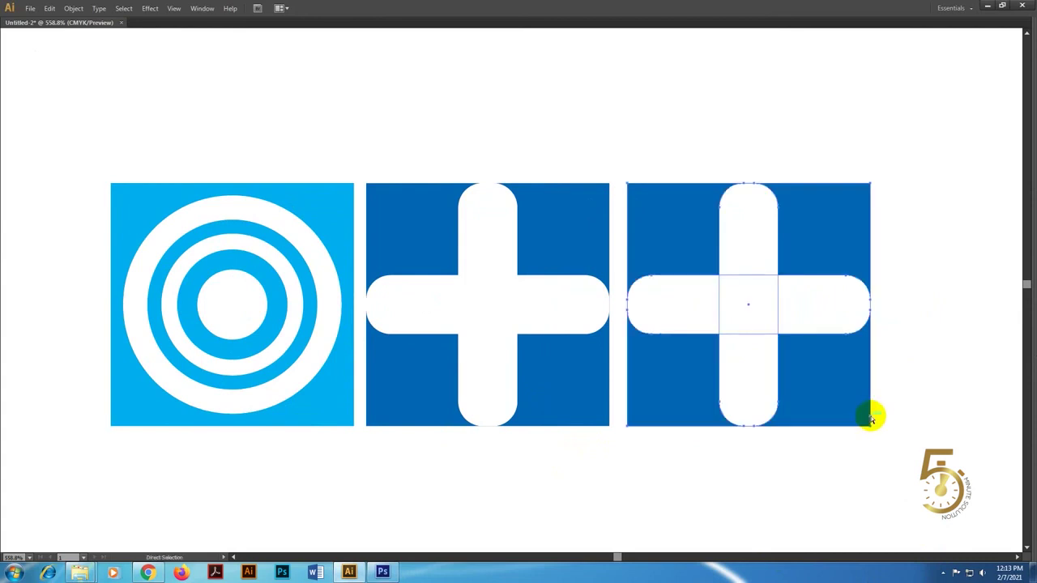
key("Delete")
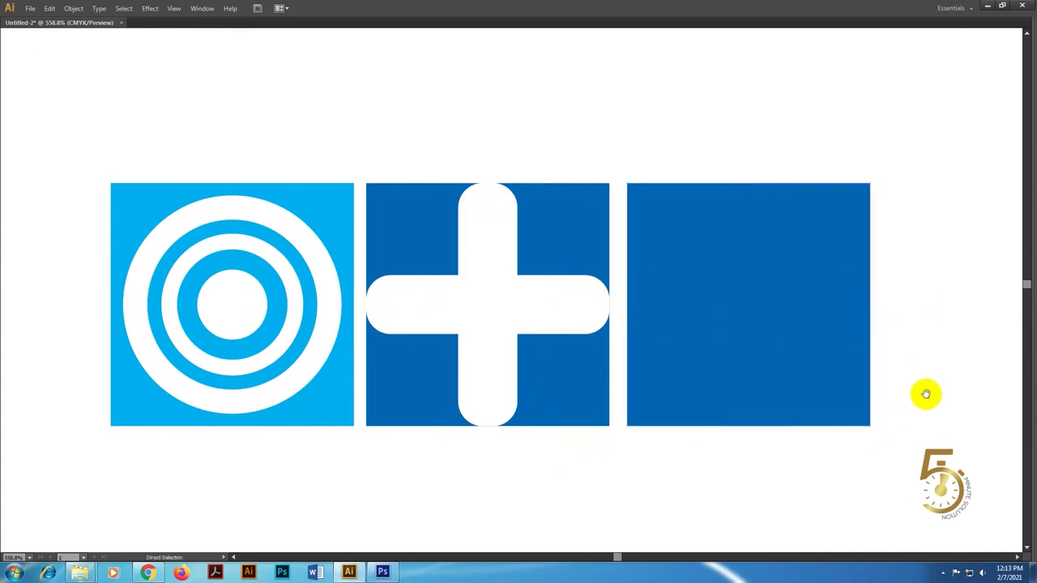
left_click_drag(925, 394, 810, 394)
key("Tab")
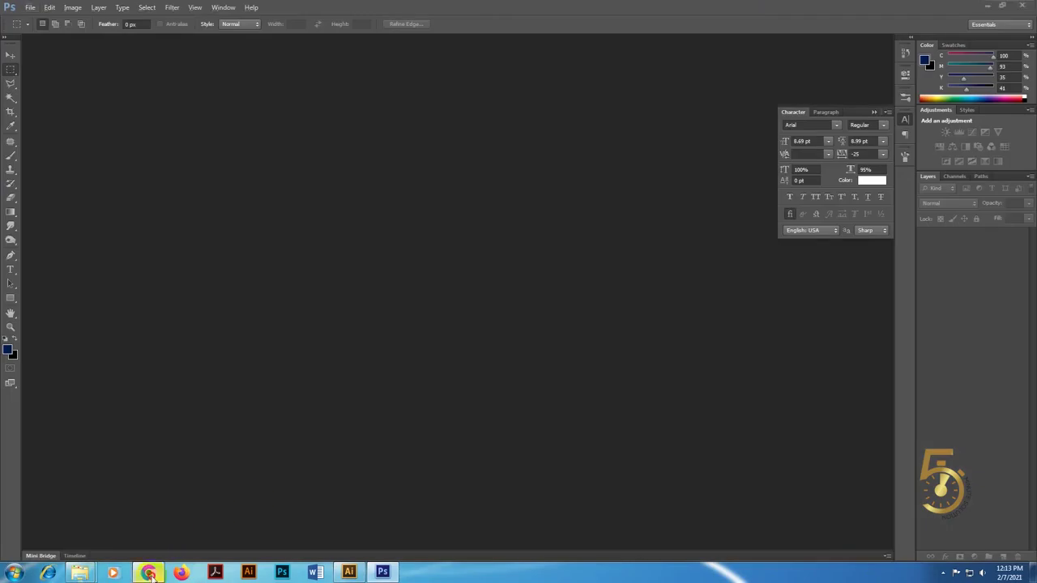
In Chrome's geometric icon image results, save the cube icon image
left_click(150, 573)
left_click(448, 6)
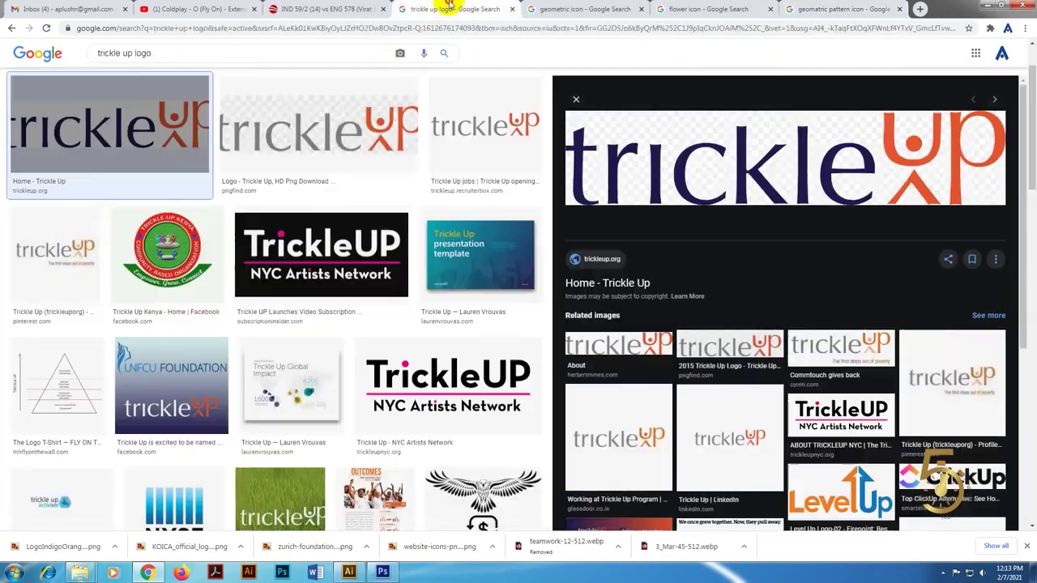
left_click(579, 5)
scroll(694, 243, "up", 4)
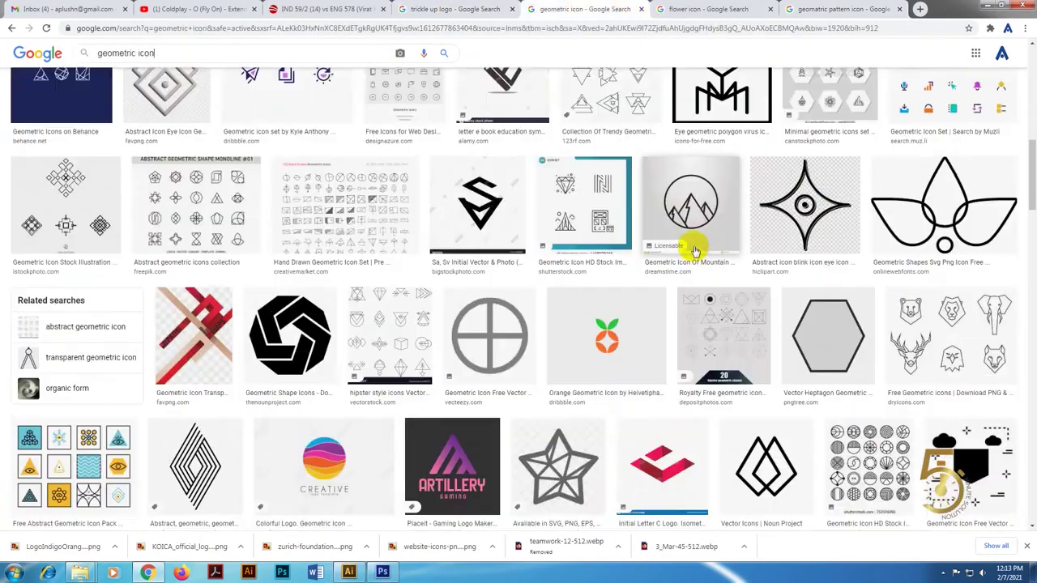
scroll(684, 255, "up", 1)
scroll(684, 255, "up", 5)
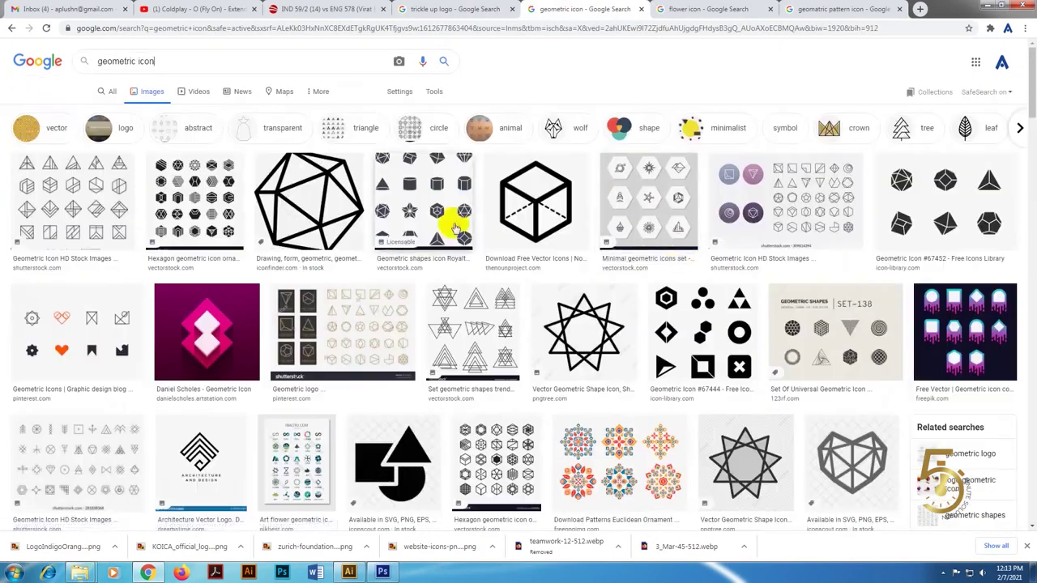
left_click(543, 205)
right_click(813, 183)
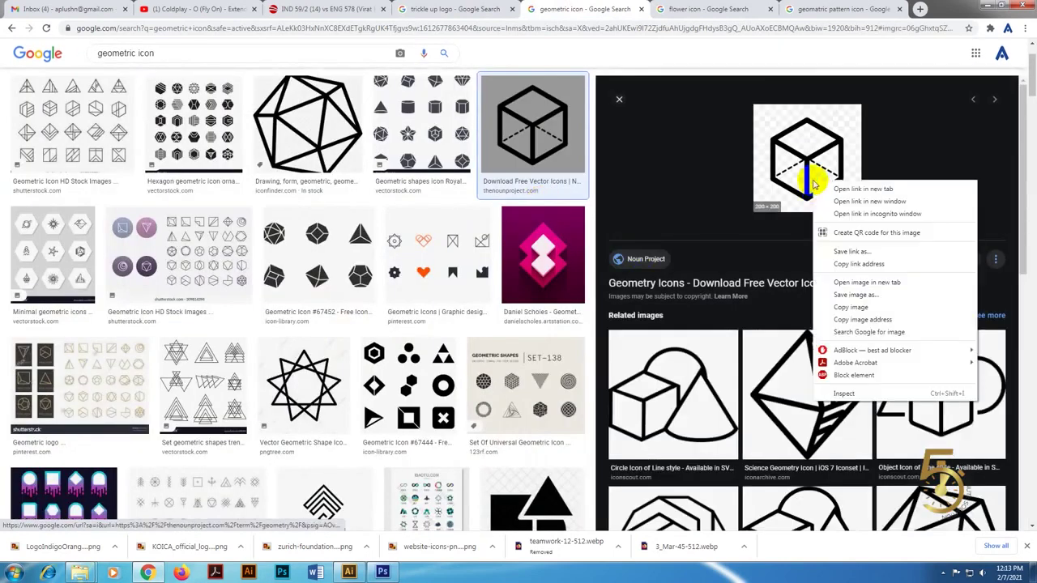
left_click(842, 295)
key("Return")
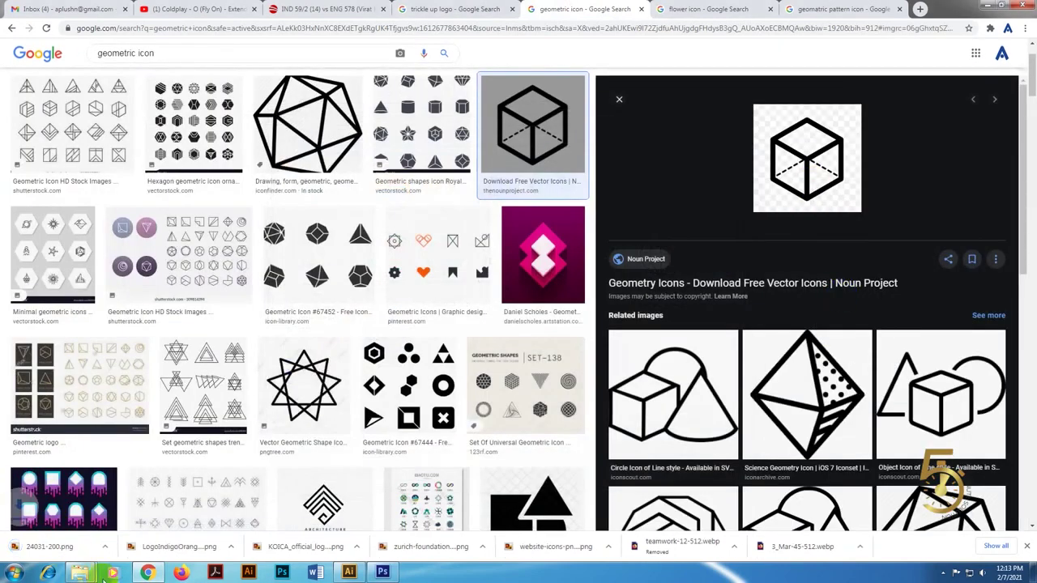
Drag the downloaded cube into Illustrator, scale it to 50%, and place it over the third square
left_click(114, 547)
left_click(144, 509)
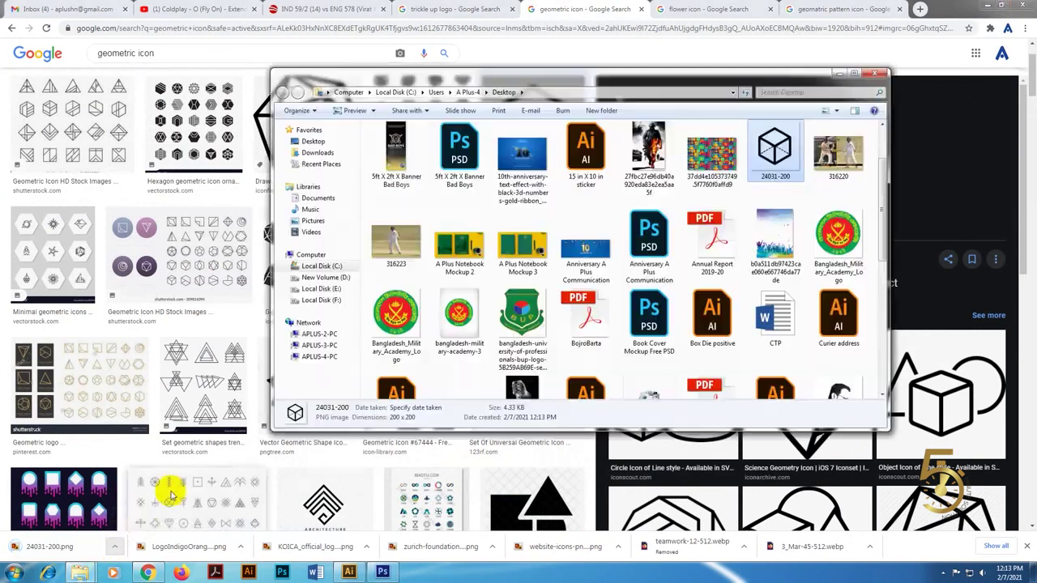
left_click_drag(775, 152, 572, 455)
key("s")
key("Return")
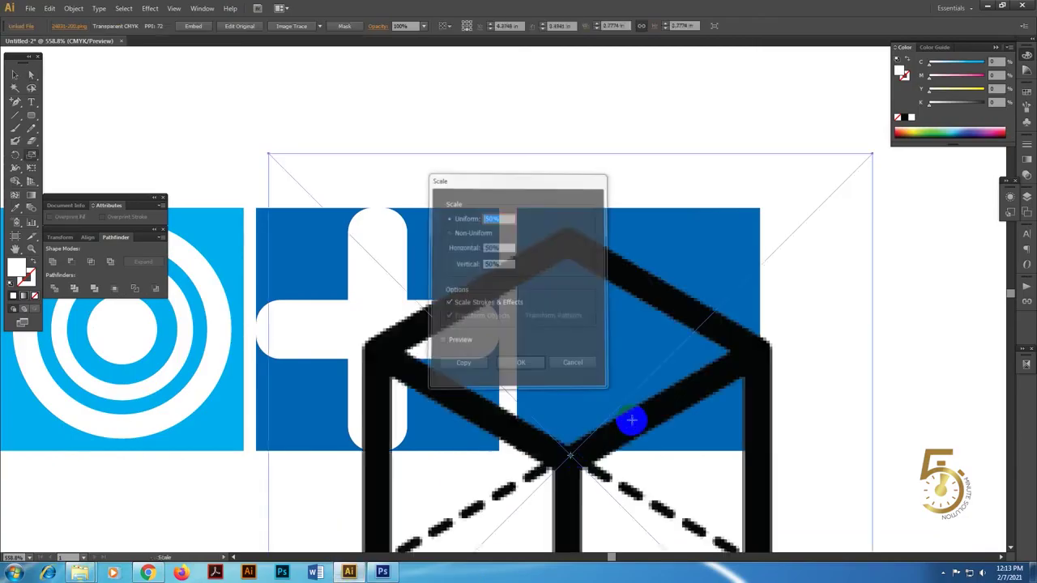
key("Return")
left_click_drag(633, 422, 604, 267)
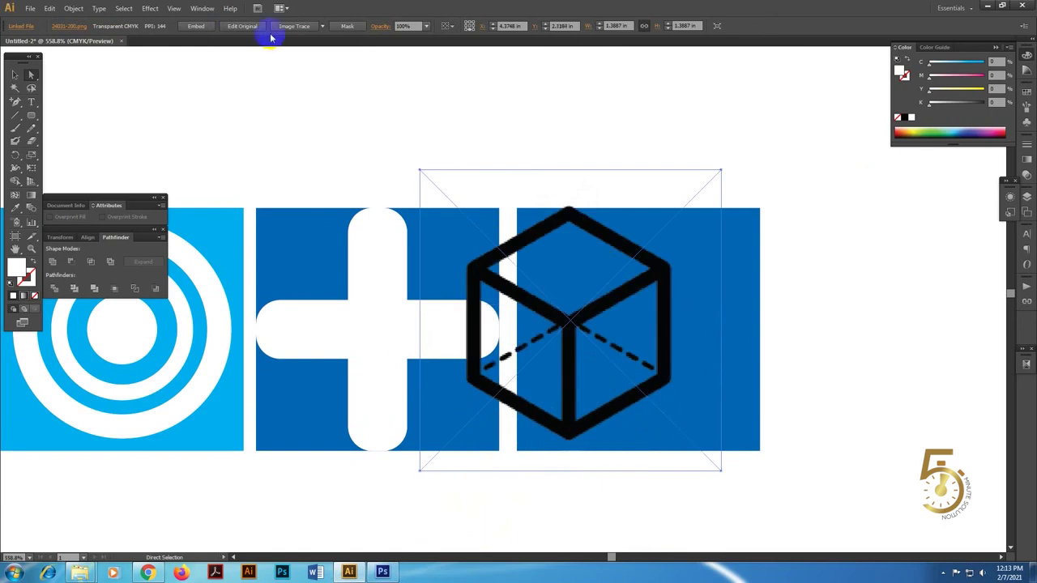
Image Trace the cube and expand it into vector paths
left_click(197, 26)
left_click(279, 26)
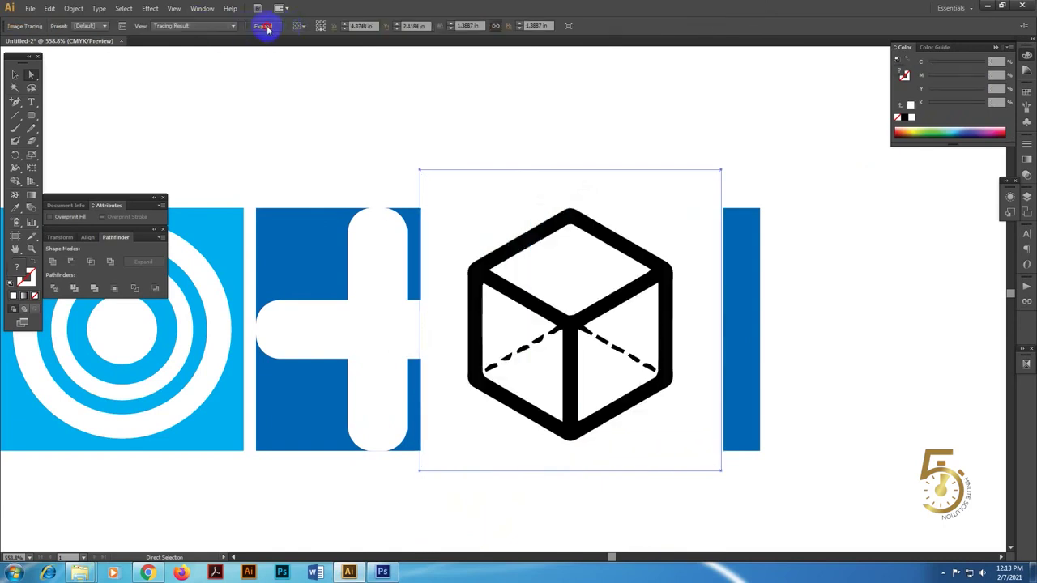
left_click(267, 29)
left_click_drag(643, 296, 593, 247)
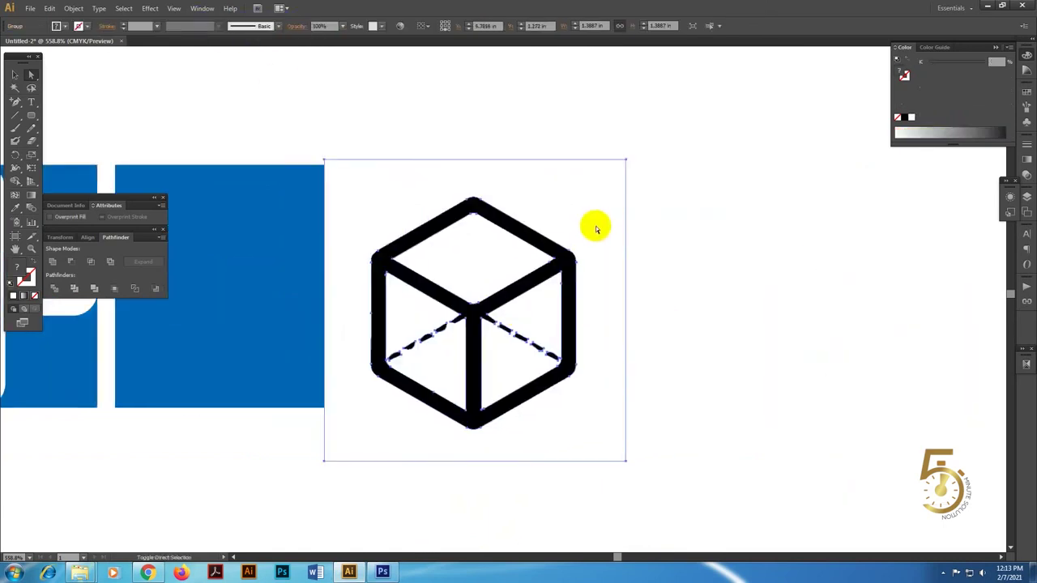
Select all shapes sharing the same fill via Select > Same and delete them
left_click_drag(629, 292, 611, 312)
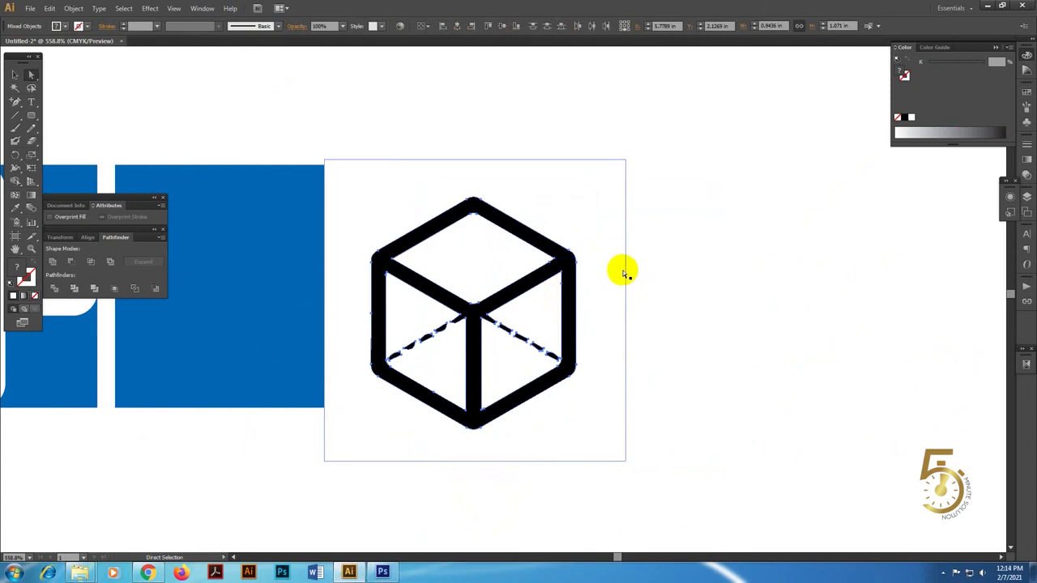
left_click(663, 282)
left_click(561, 264)
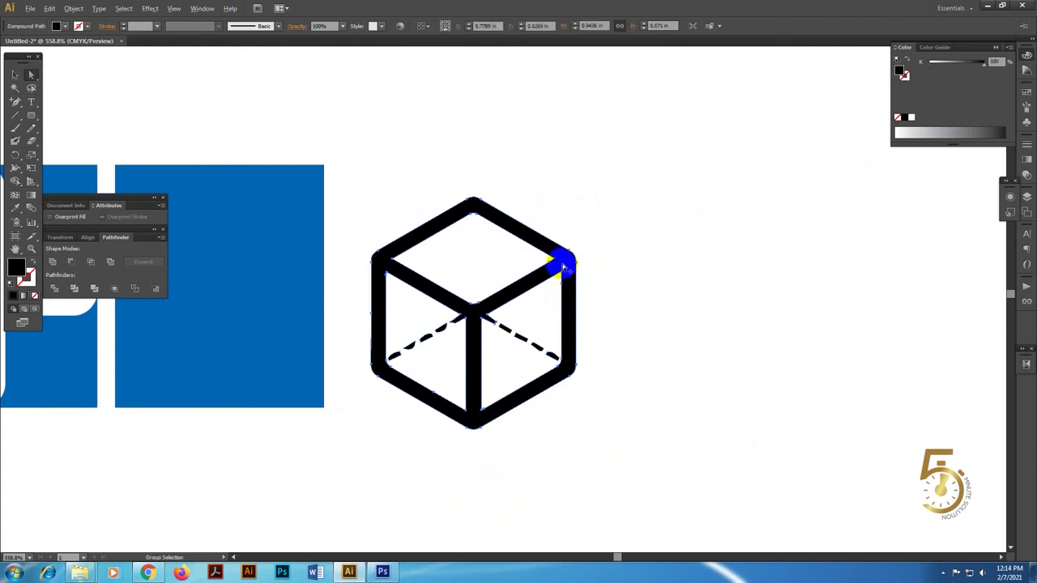
left_click(123, 8)
left_click(291, 157)
key("Delete")
Delete the cube with its background, then undo back to the cube without background
mouse_move(841, 113)
left_mouse_down()
mouse_move(438, 447)
mouse_move(327, 481)
left_mouse_up()
key("Delete")
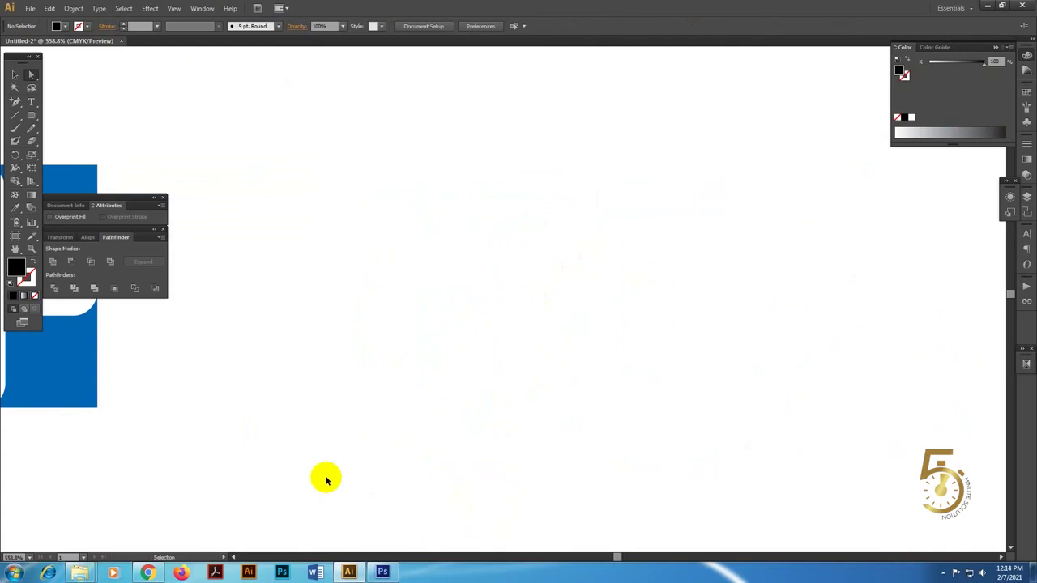
key("ctrl+z")
key("ctrl+z")
key("ctrl+z")
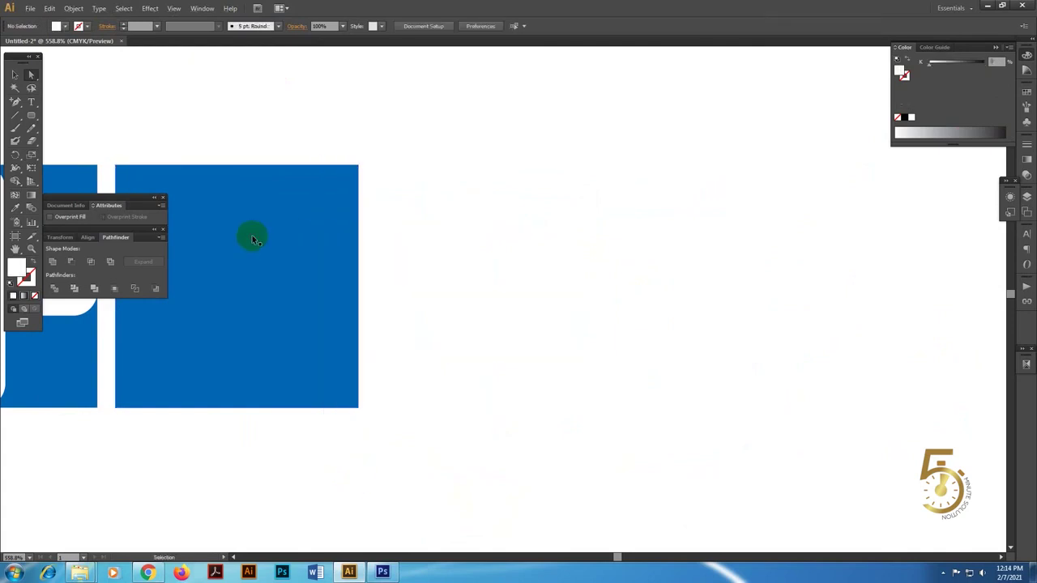
key("ctrl+z")
key("ctrl+z")
key("ctrl+z")
key("ctrl+z")
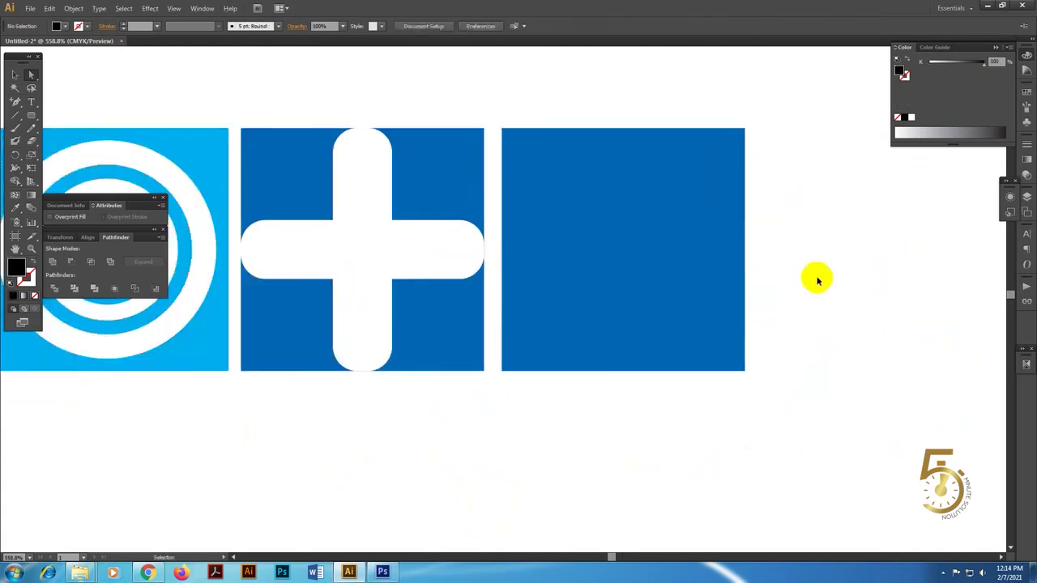
key("ctrl+z")
Centre the cube horizontally and vertically on the third dark blue square
left_click(694, 232, "shift")
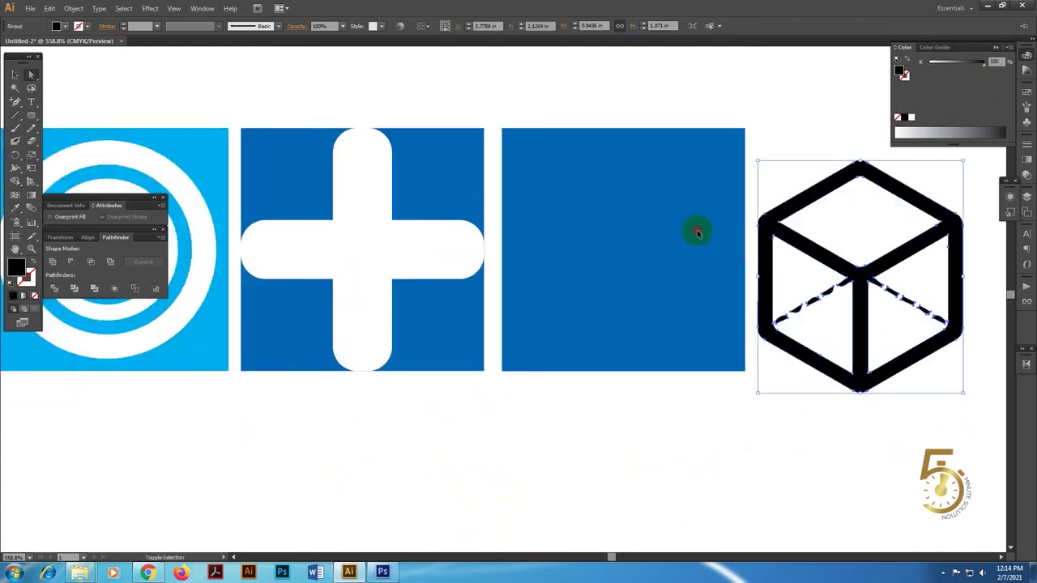
left_click(457, 26)
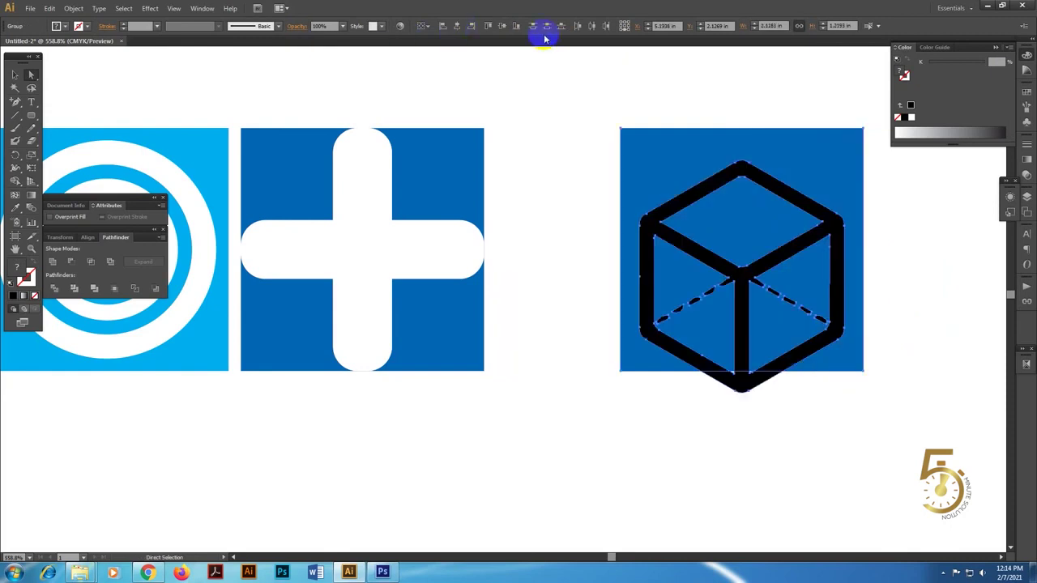
left_click(499, 27)
left_click_drag(721, 186, 616, 186)
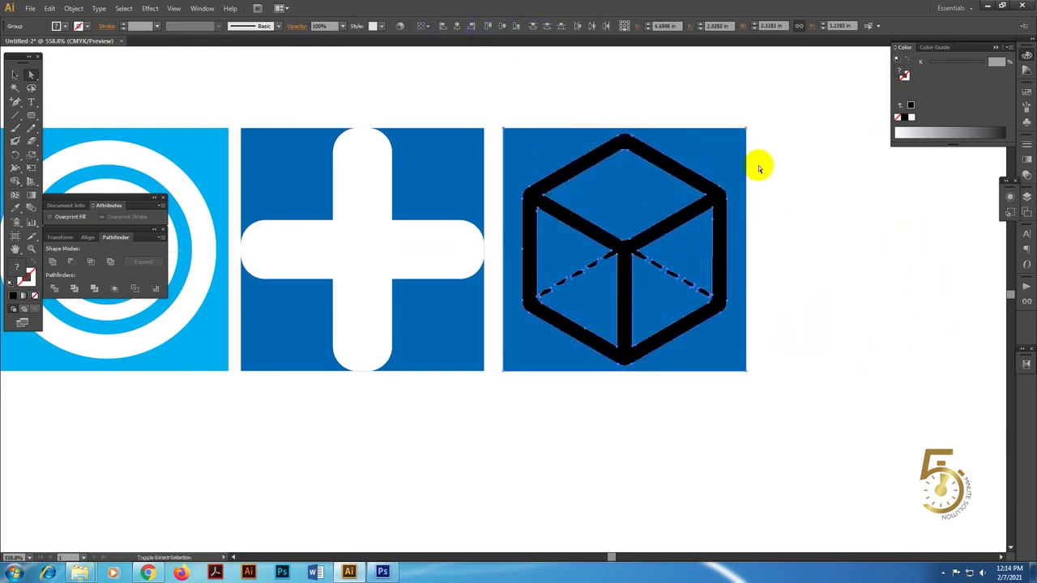
Swap the cube's colours so it turns white, then select the square-and-cube group
left_click(711, 166)
key("shift+x")
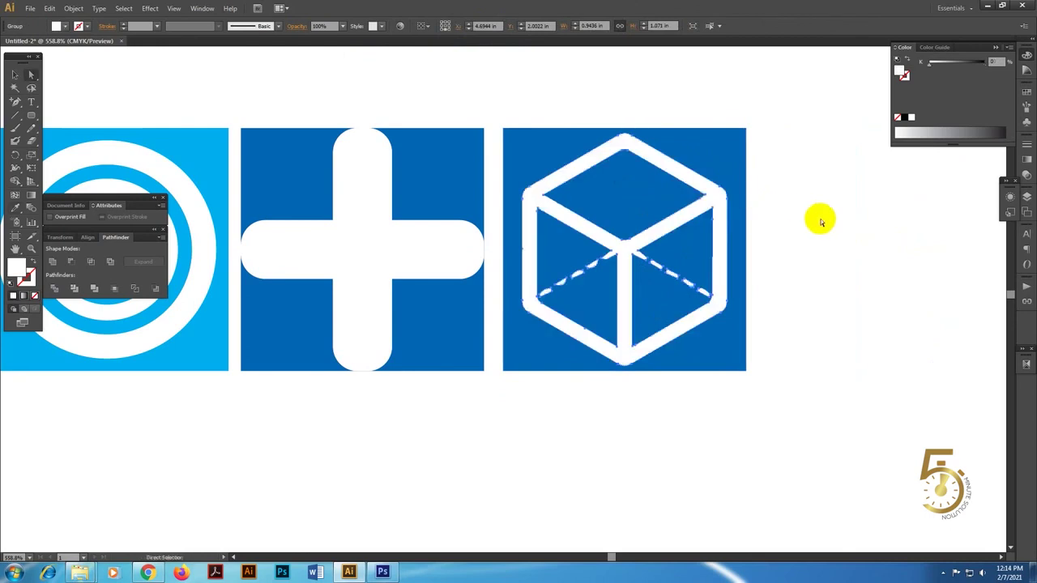
key("v")
left_click(502, 364)
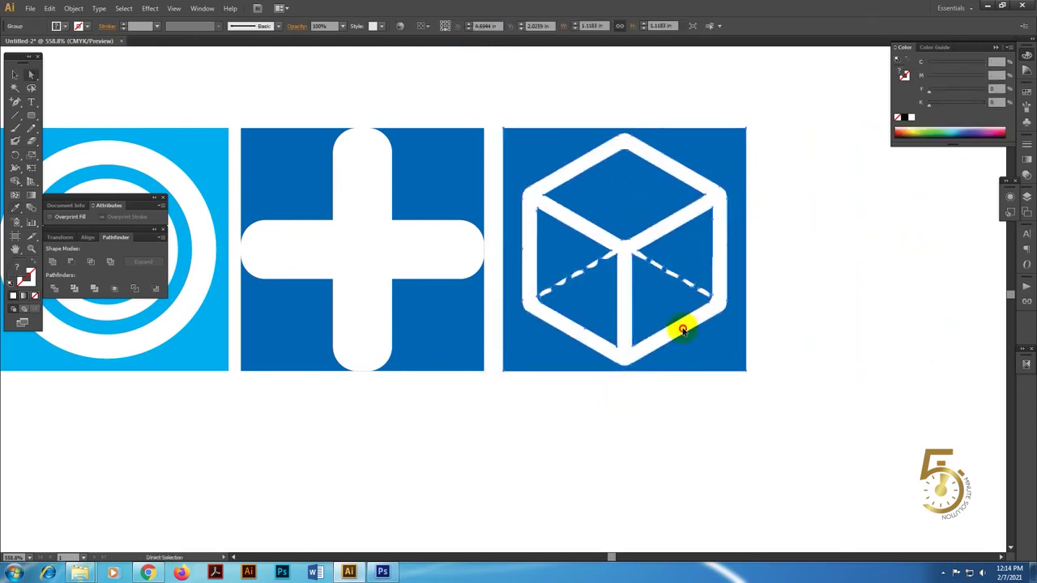
Reposition the cube square and cut the cube off the rightmost blue square
left_click_drag(683, 332, 681, 330)
mouse_move(685, 289)
left_mouse_down()
mouse_move(342, 335)
mouse_move(436, 344)
mouse_move(568, 334)
left_mouse_up()
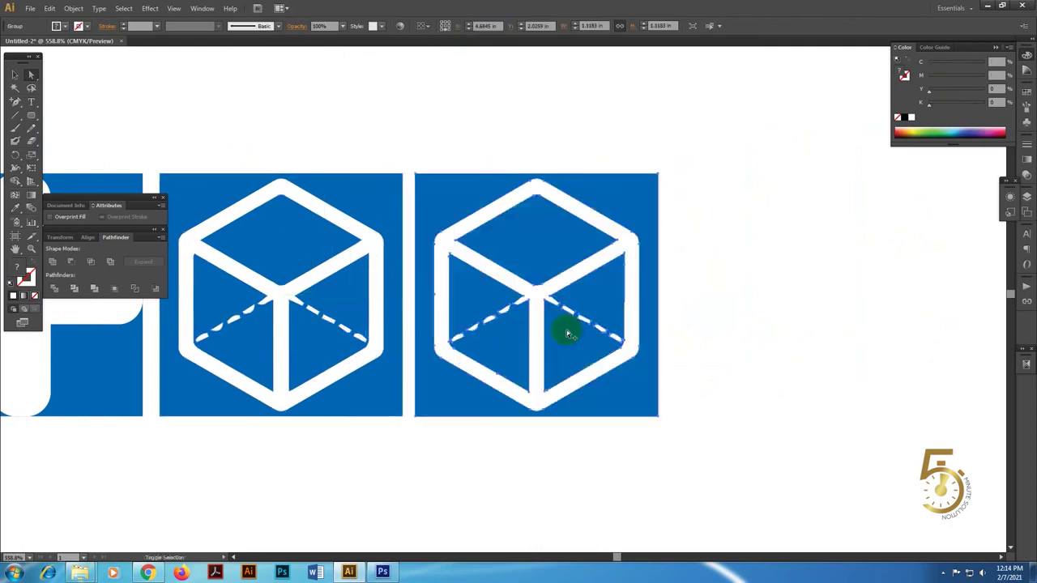
key("ctrl+x")
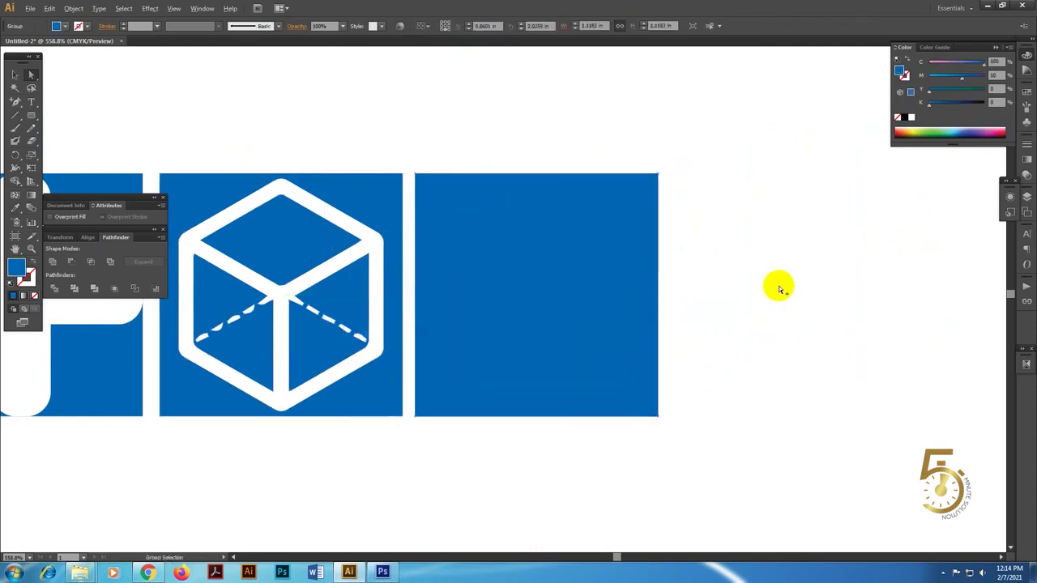
key("alt+Tab")
Save the Geometric Icon #67431 image from Google Images and show it in its folder
left_click(150, 575)
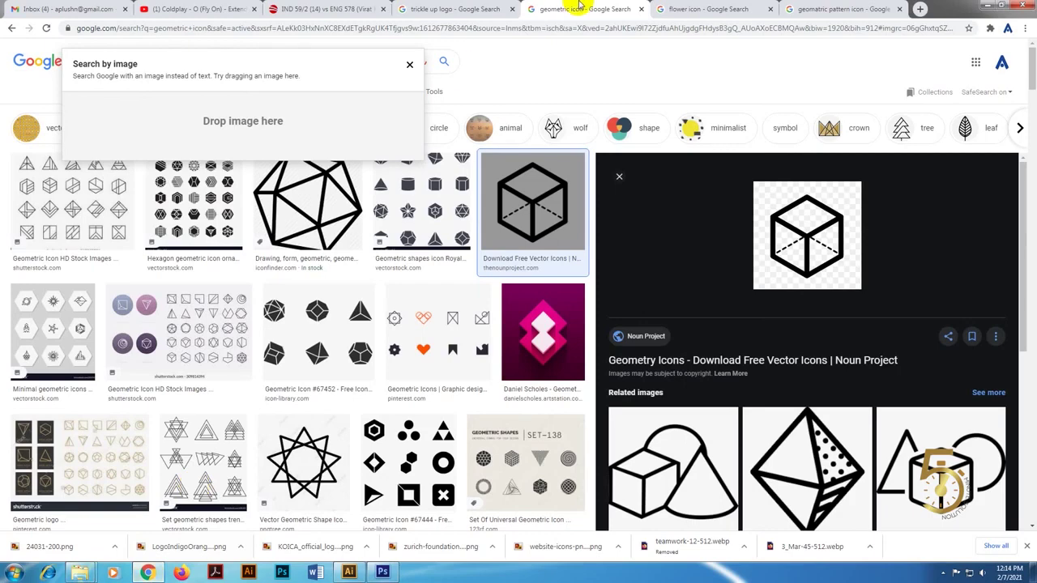
scroll(613, 284, "down", 5)
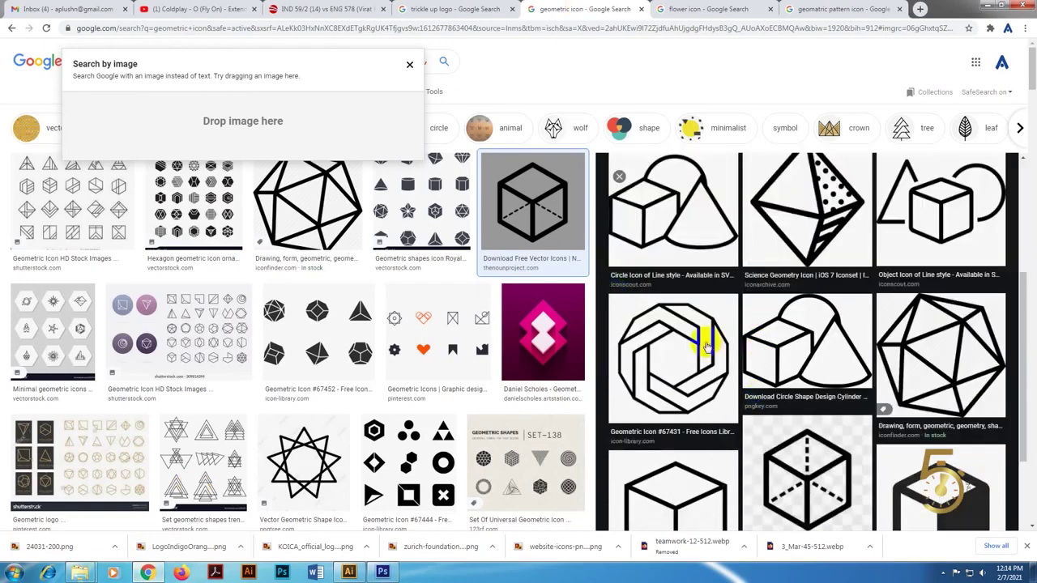
left_click(706, 347)
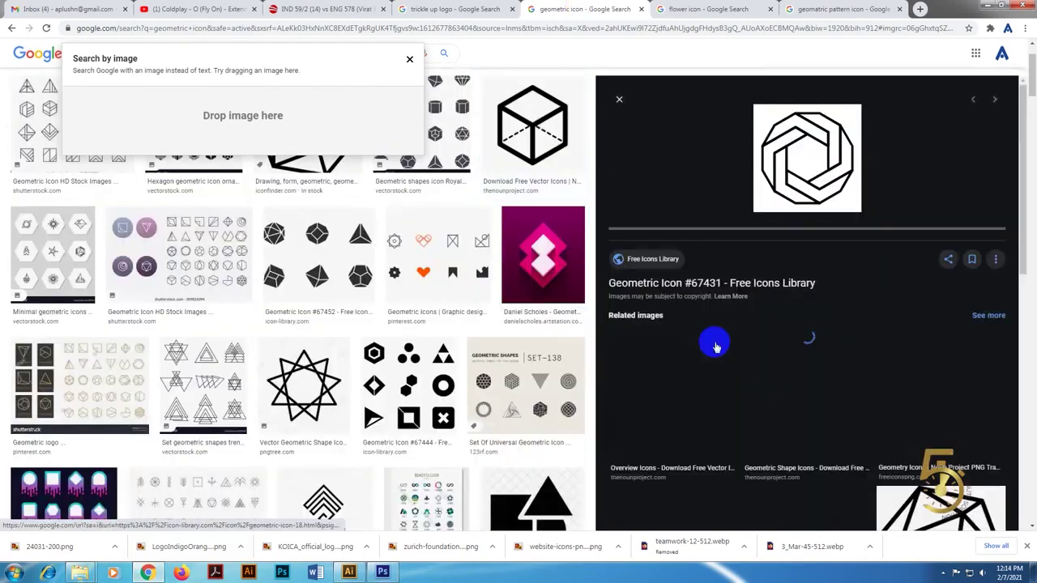
right_click(798, 146)
left_click(844, 246)
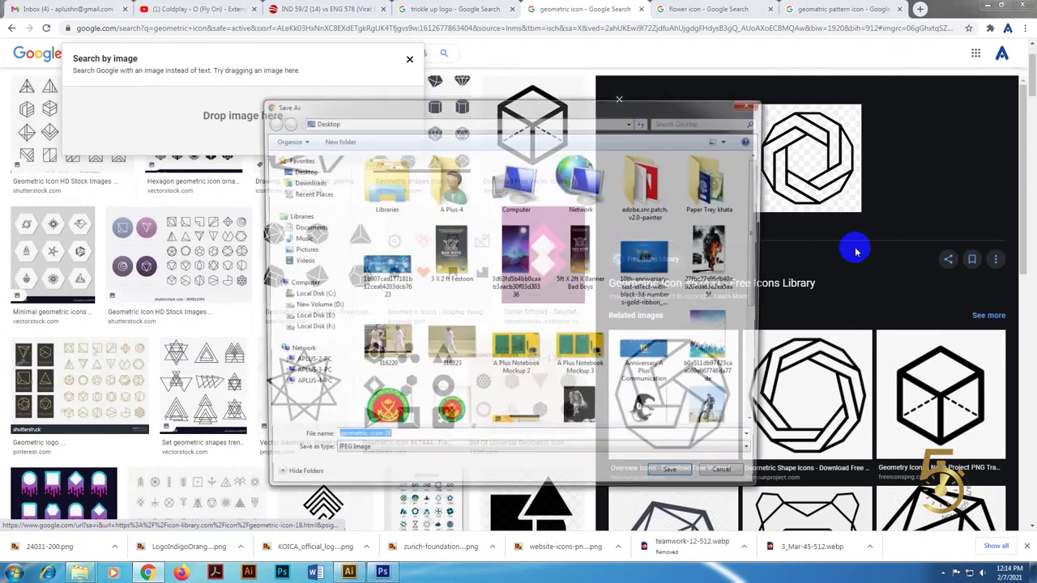
key("Return")
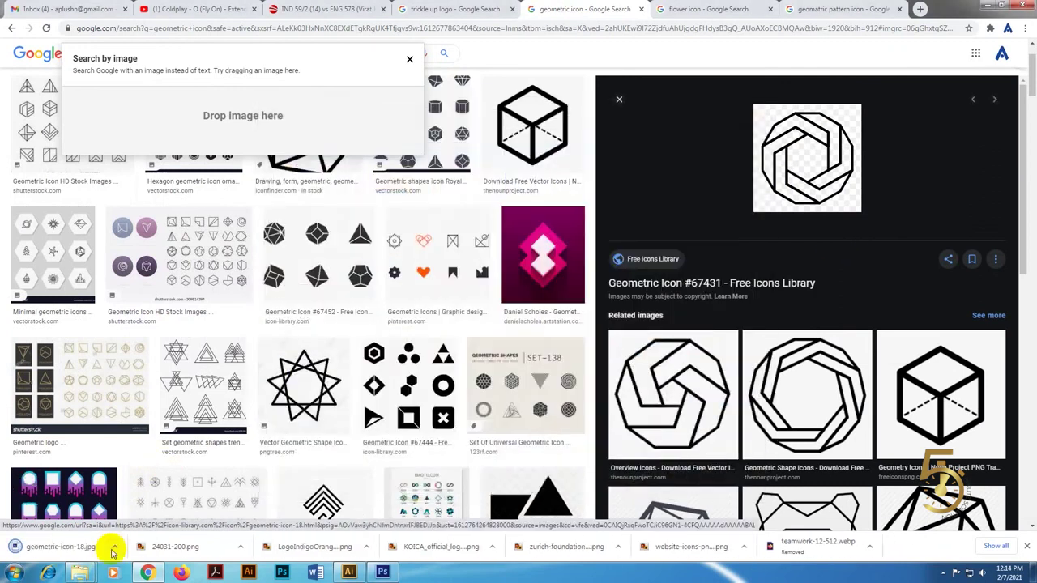
left_click(113, 551)
left_click(162, 509)
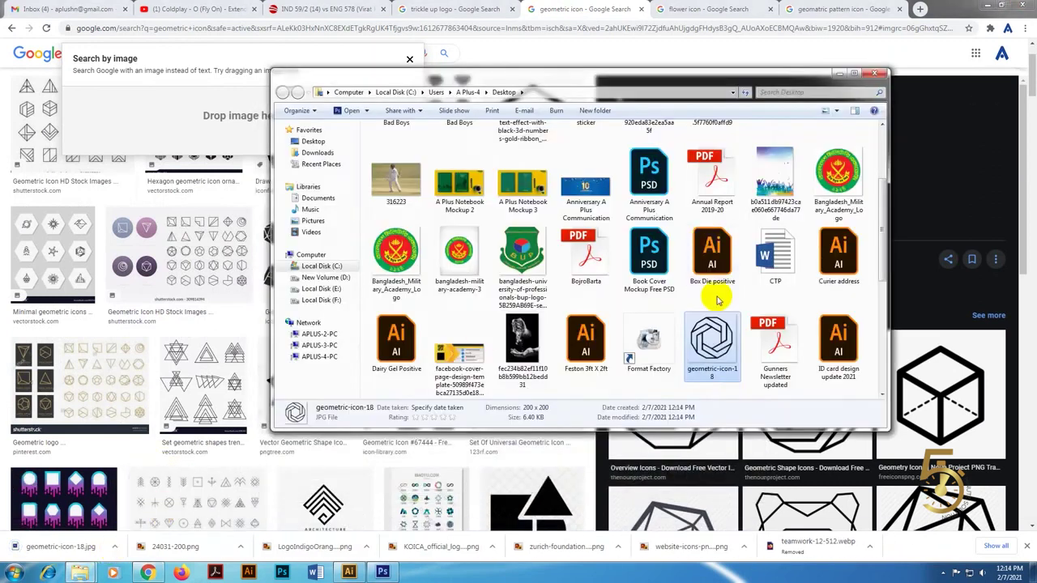
Try dragging the octagon image into Illustrator and dismiss the resulting error
scroll(715, 300, "down", 1)
mouse_move(716, 300)
left_mouse_down()
mouse_move(423, 484)
mouse_move(639, 15)
mouse_move(713, 152)
left_mouse_up()
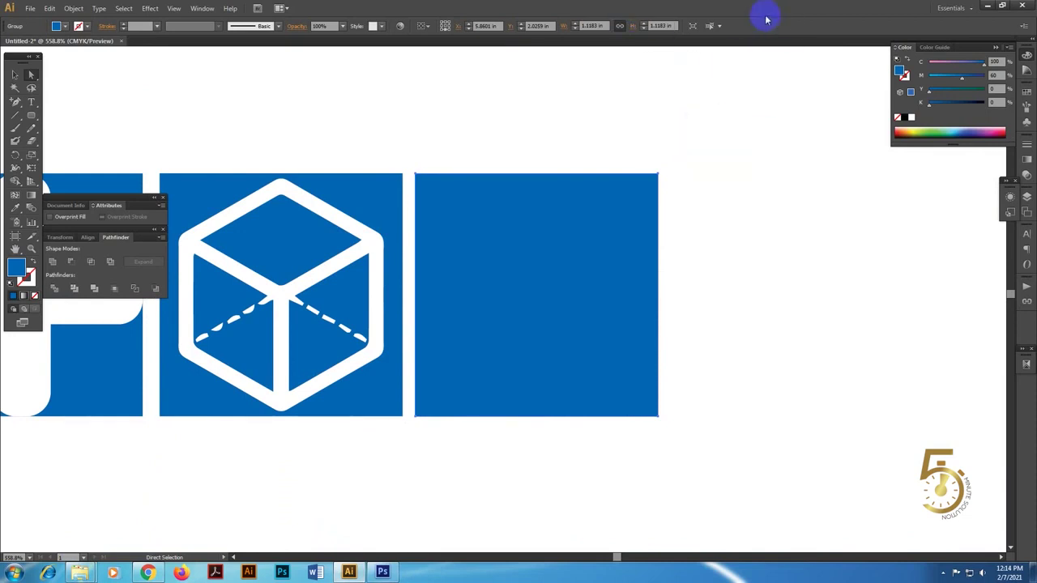
left_click(622, 300)
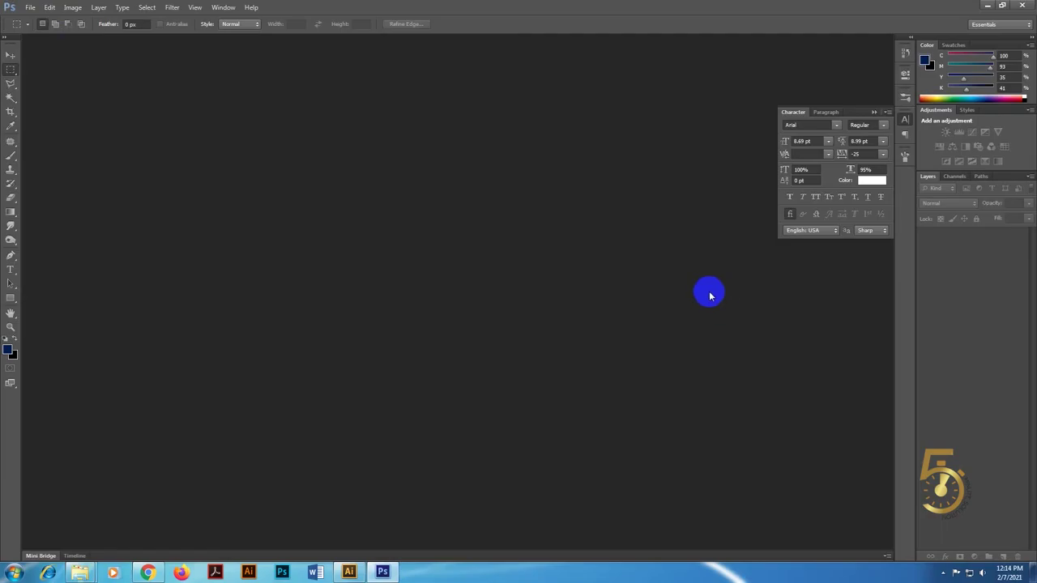
Browse related image results, returning to the Geometric Icon #67431 preview
left_click(149, 573)
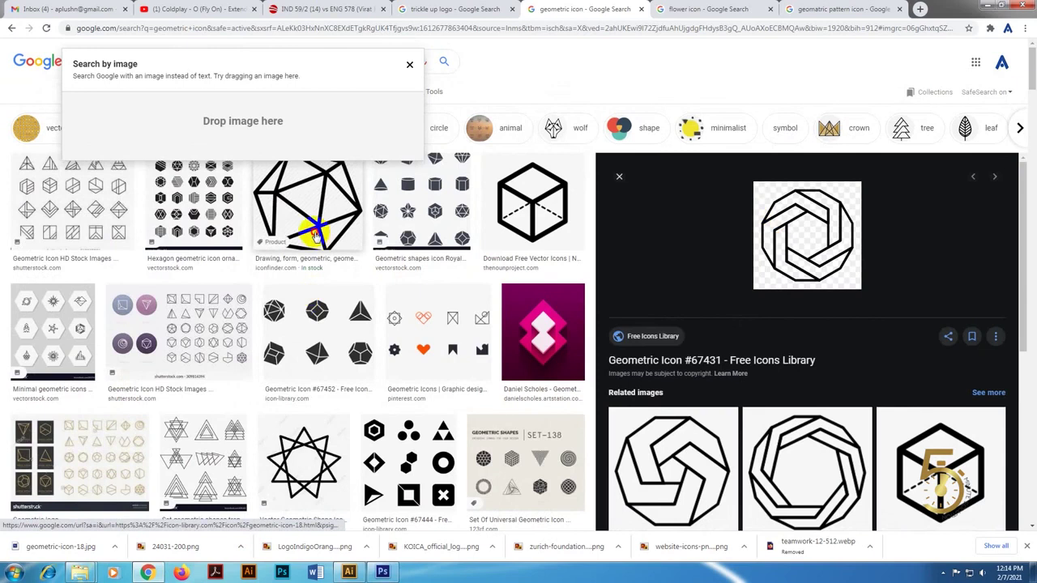
left_click(315, 233)
scroll(899, 316, "down", 5)
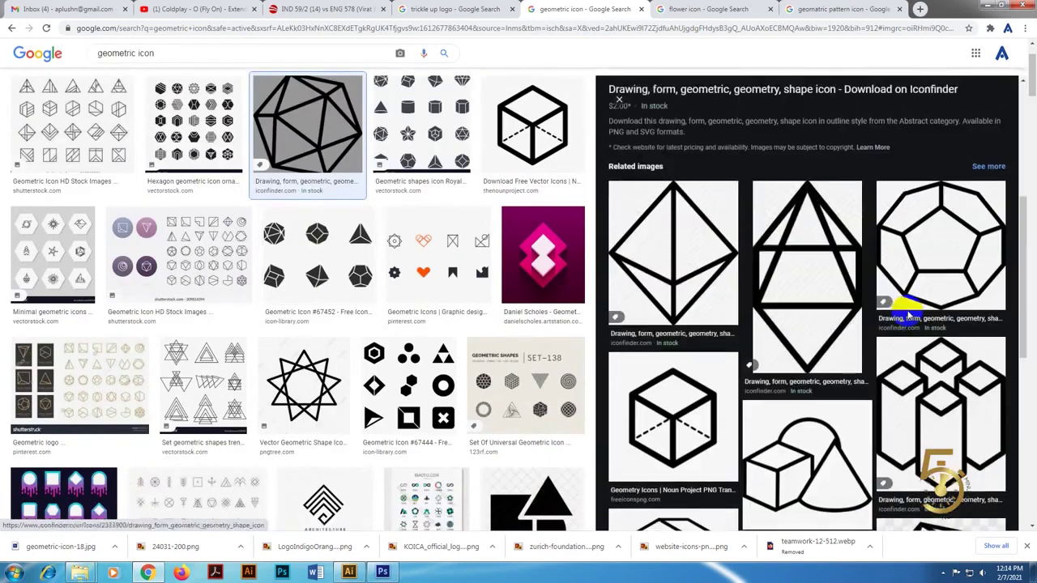
scroll(898, 324, "down", 5)
scroll(898, 333, "down", 2)
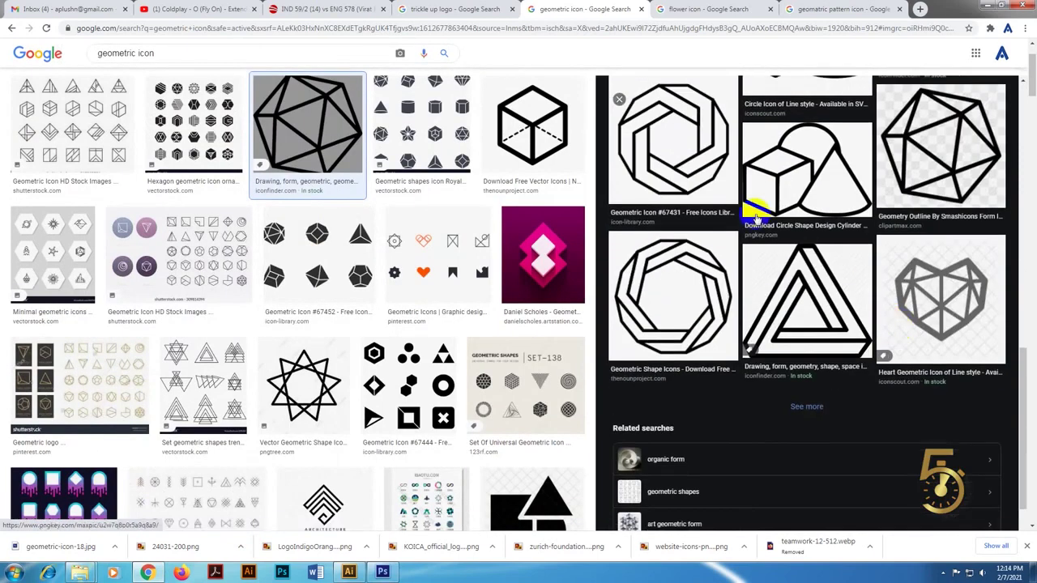
left_click(688, 155)
left_click(736, 379)
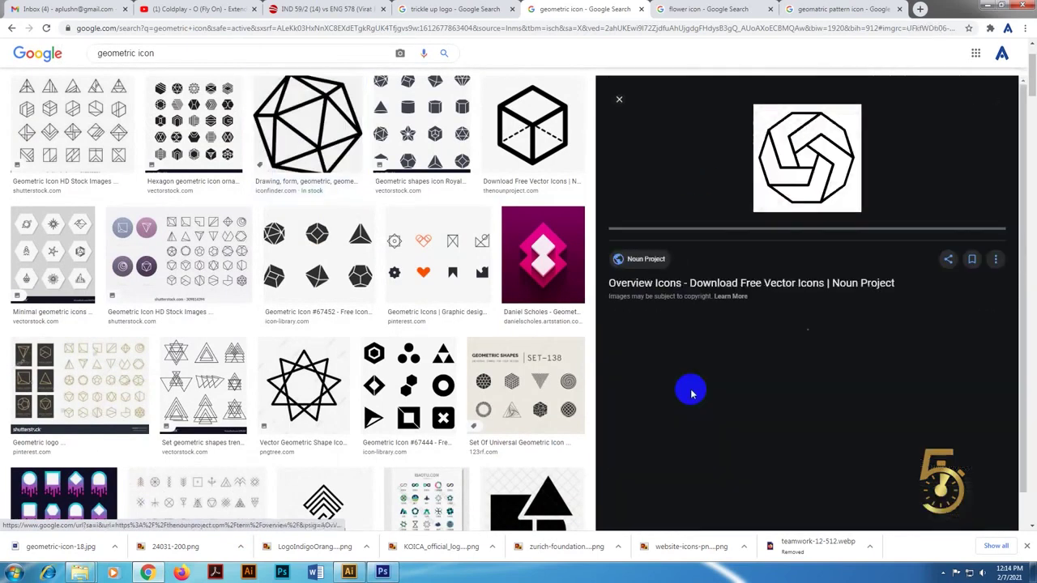
left_click(696, 397)
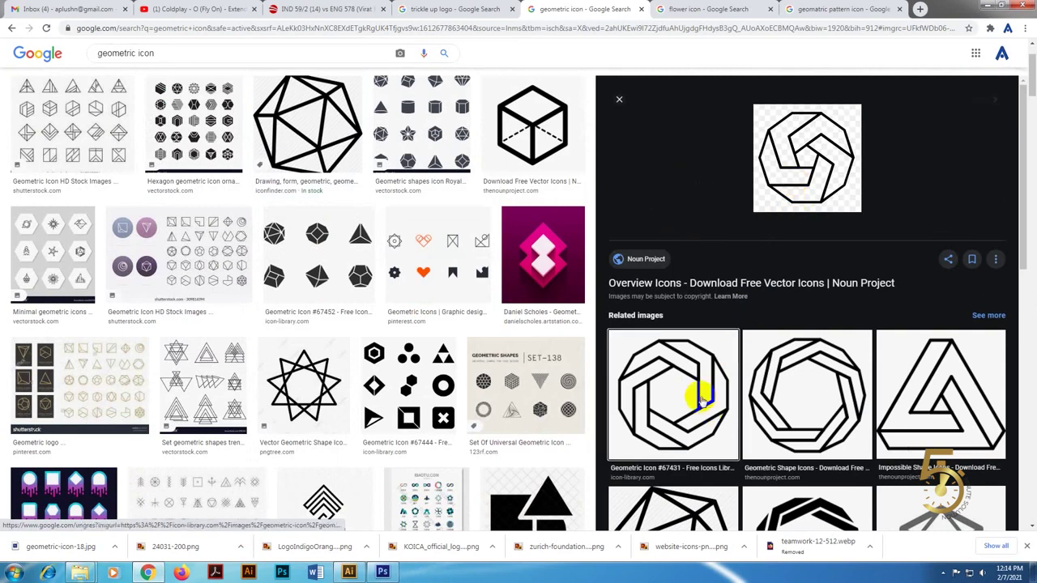
left_click(799, 370)
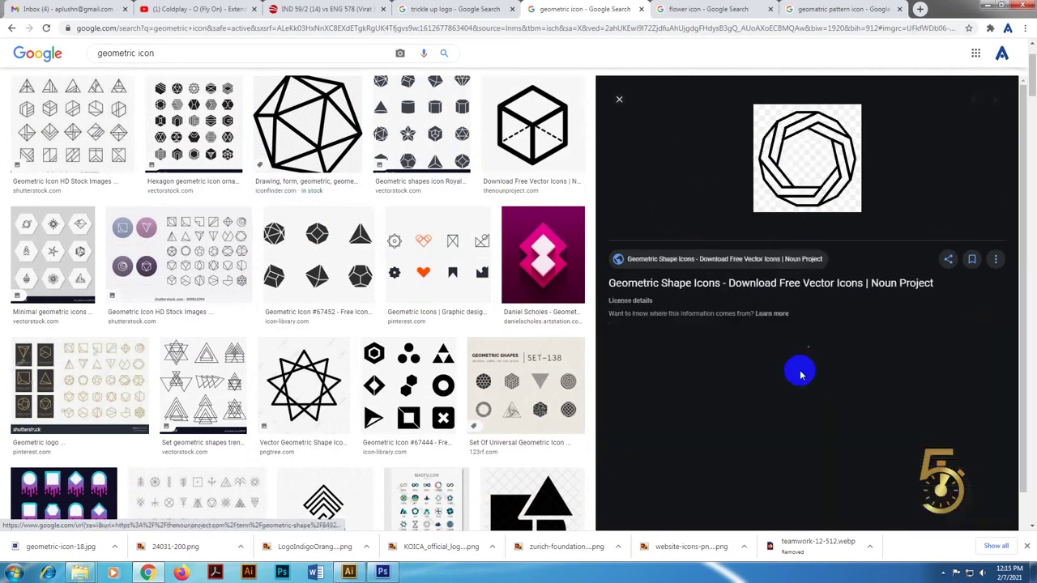
left_click(703, 434)
Save the octagon icon as geometric-icon-18.jpg again and drag it toward Illustrator
right_click(820, 191)
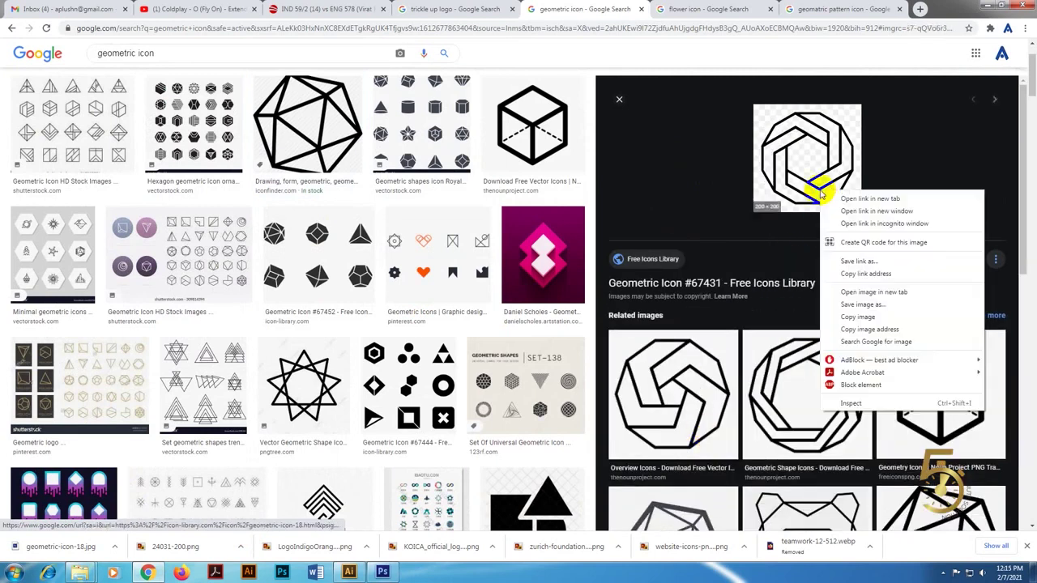
left_click(848, 305)
key("Return")
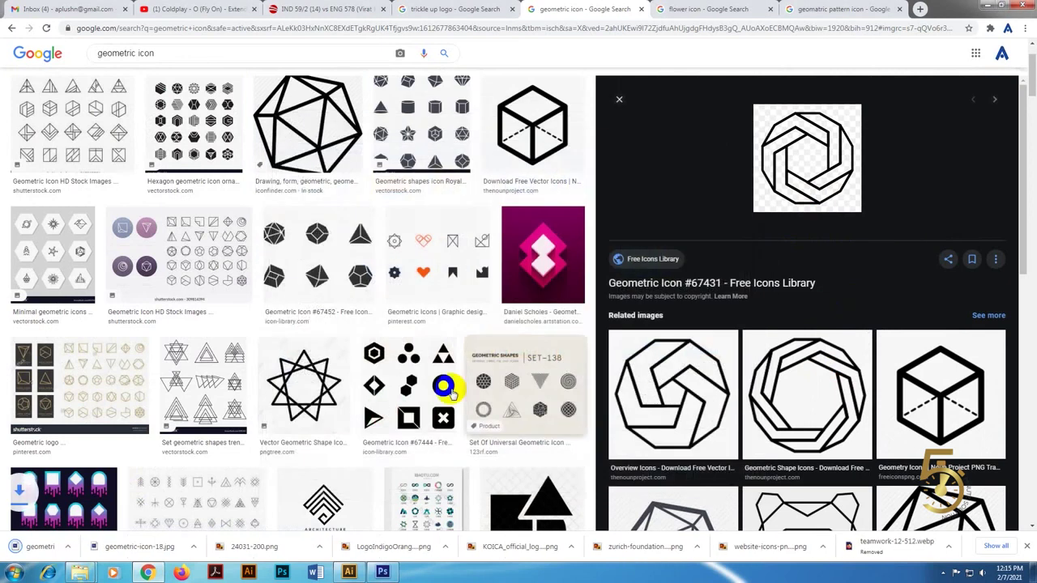
left_click(117, 548)
left_click(146, 510)
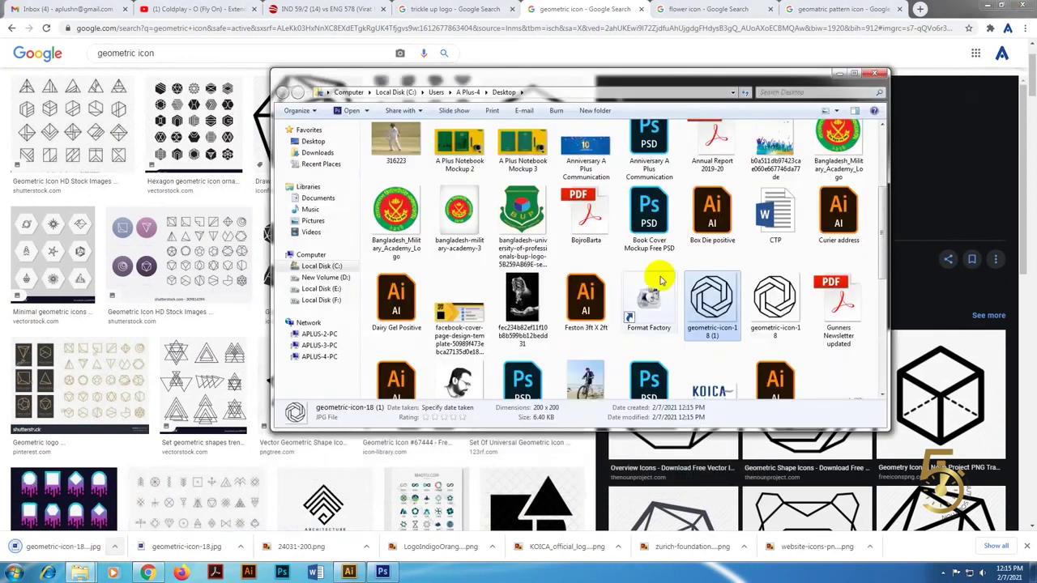
mouse_move(698, 303)
left_mouse_down()
mouse_move(387, 559)
mouse_move(655, 427)
left_mouse_up()
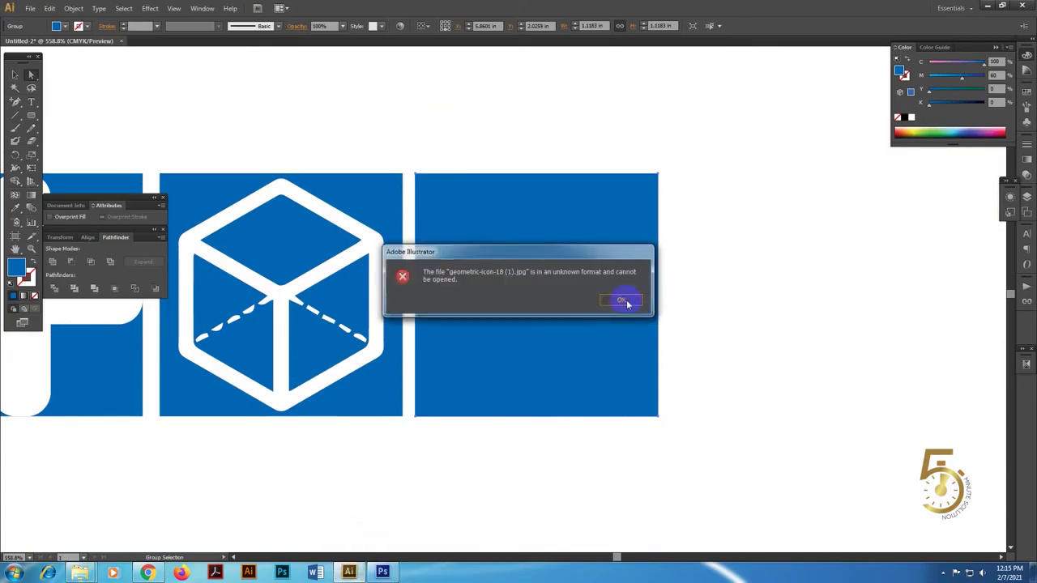
Dismiss Illustrator's error and open the crystal icosahedron result in Google Images
left_click(621, 300)
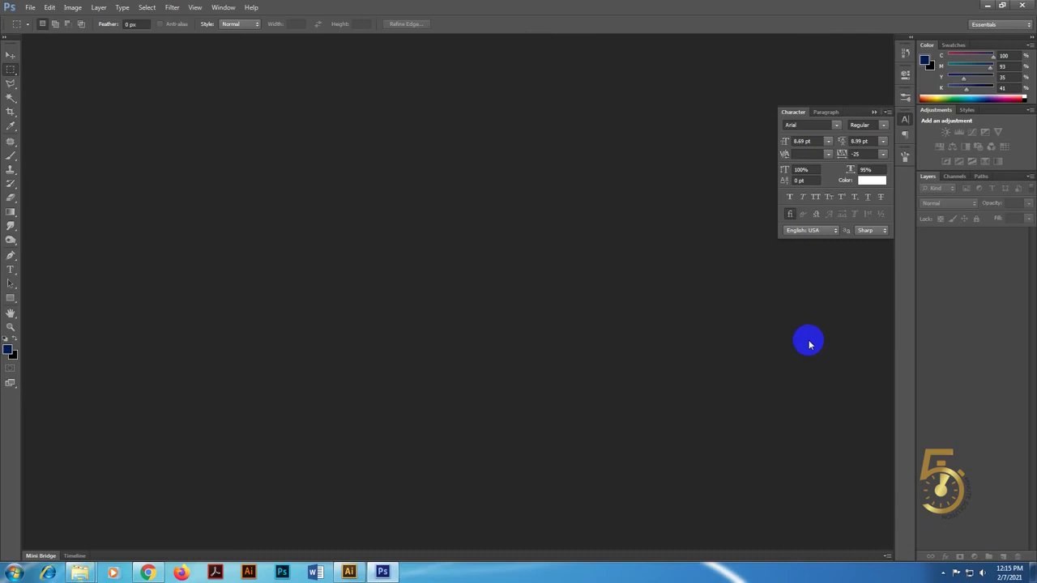
left_click(149, 573)
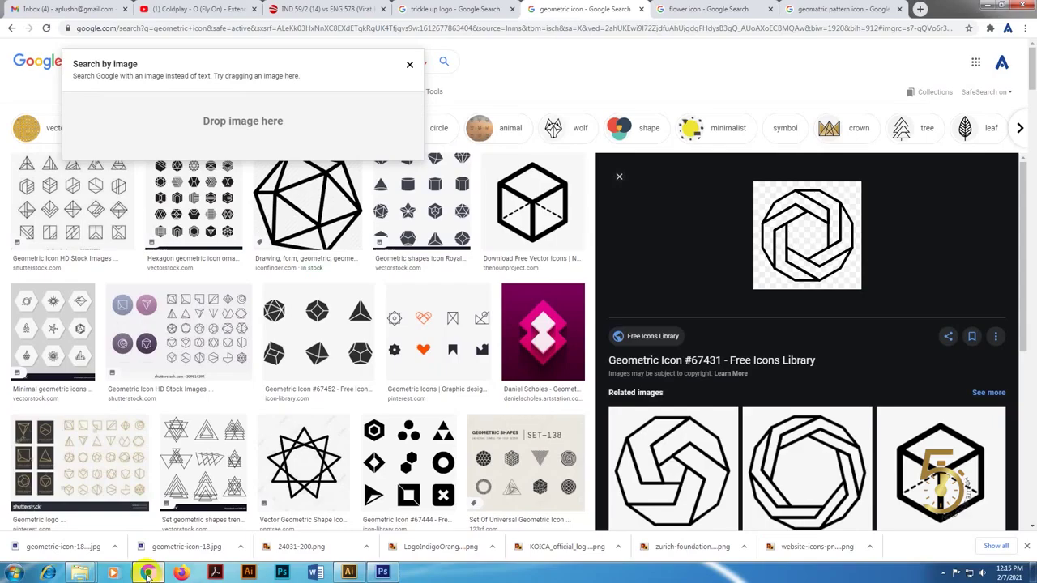
left_click(547, 75)
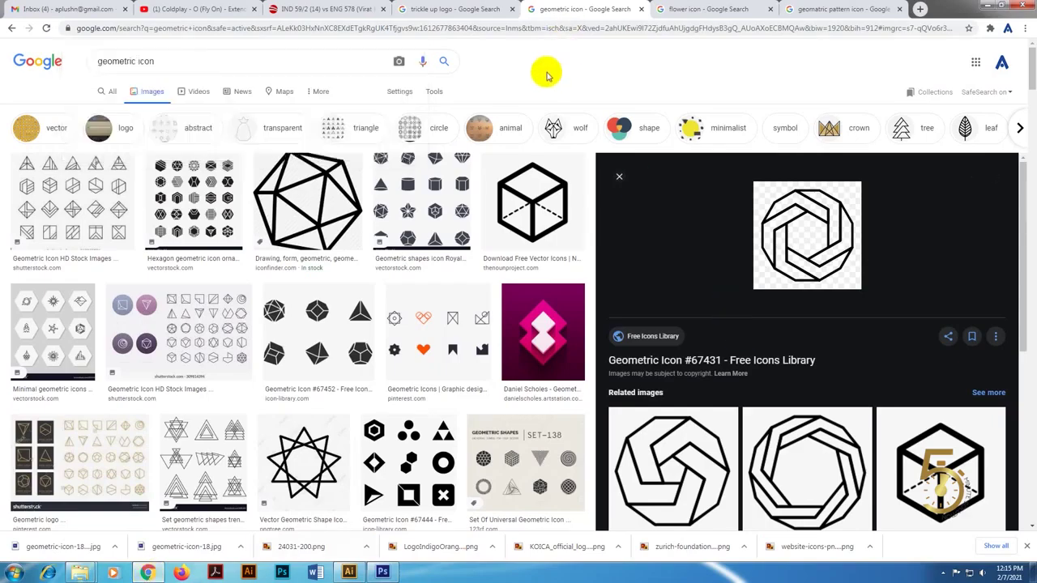
scroll(724, 376, "down", 5)
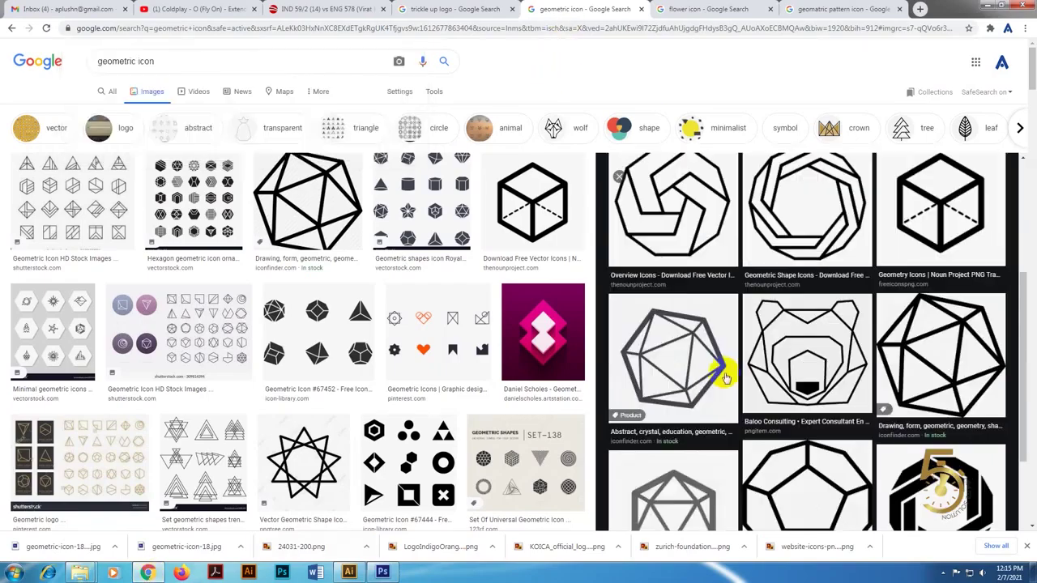
left_click(723, 381)
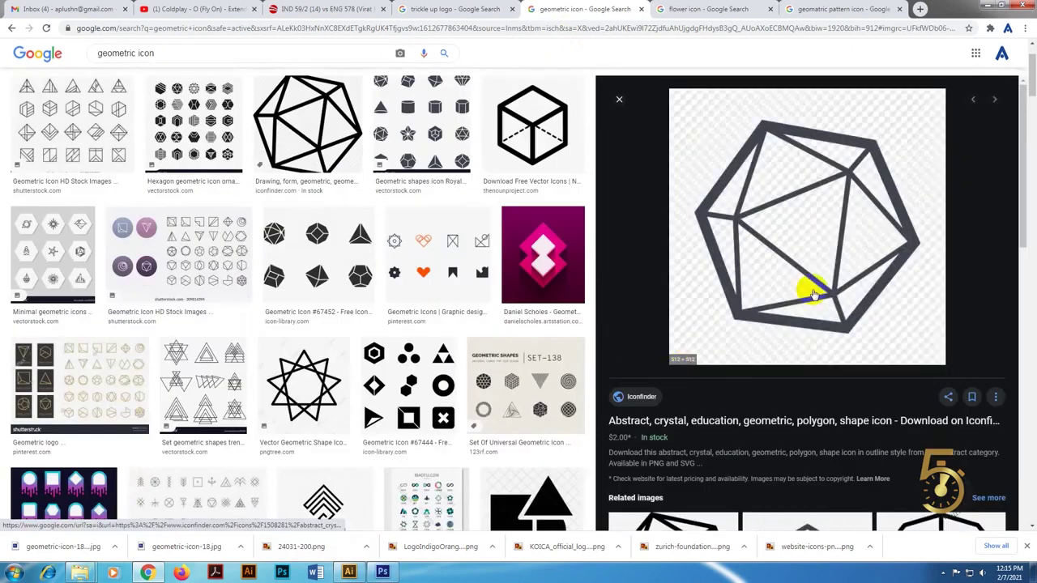
Save the icosahedron PNG, show it in its folder, and drag it into Illustrator
right_click(788, 259)
left_click(828, 369)
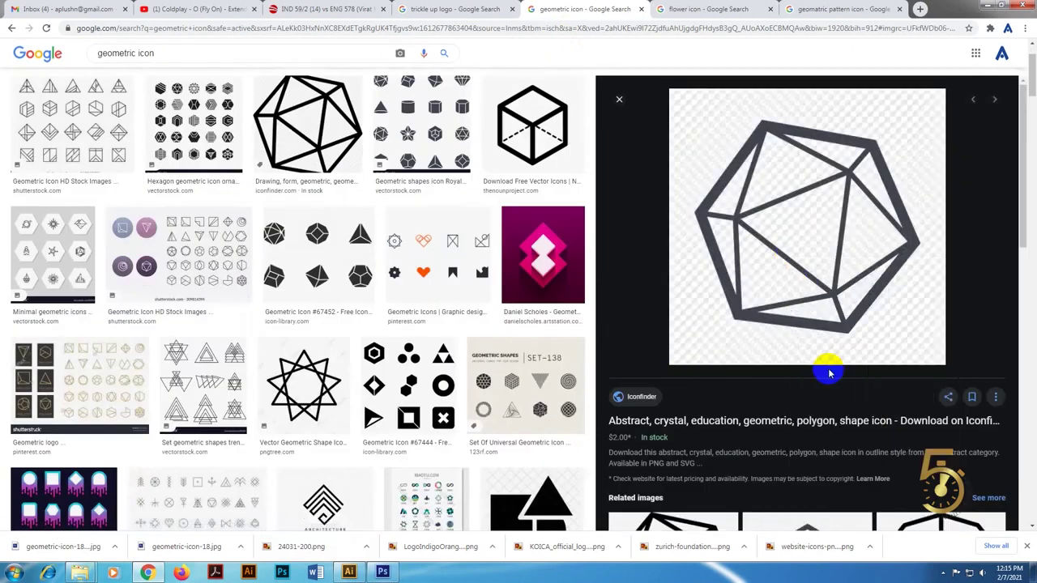
key("Return")
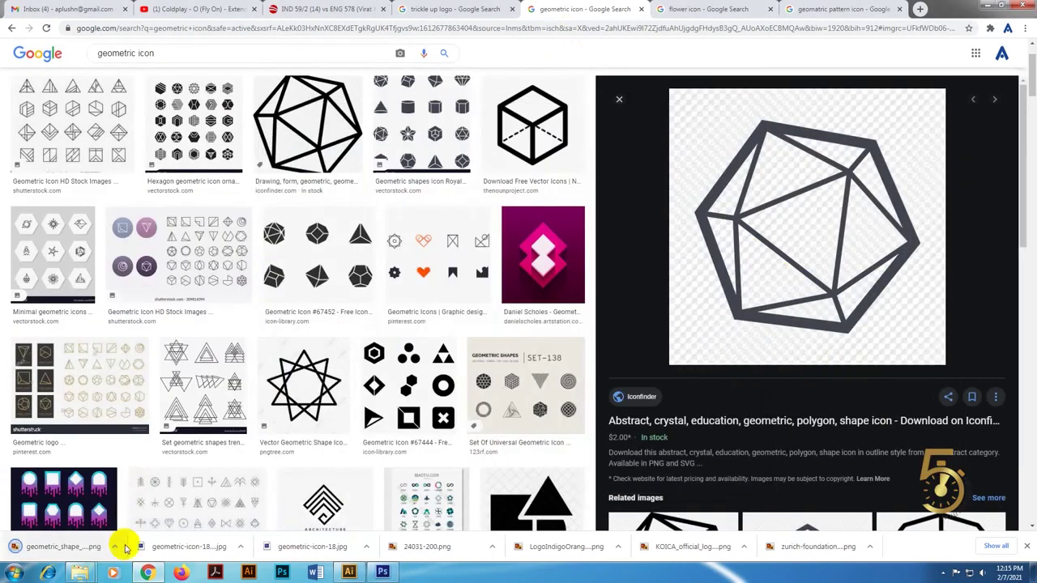
left_click(116, 548)
left_click(145, 509)
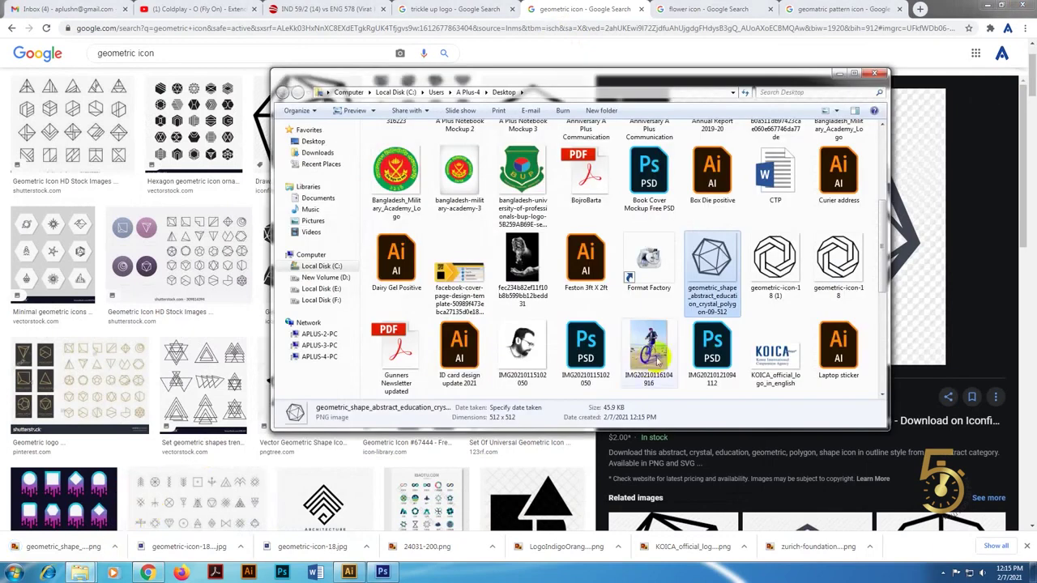
mouse_move(710, 262)
left_mouse_down()
mouse_move(348, 573)
mouse_move(754, 306)
left_mouse_up()
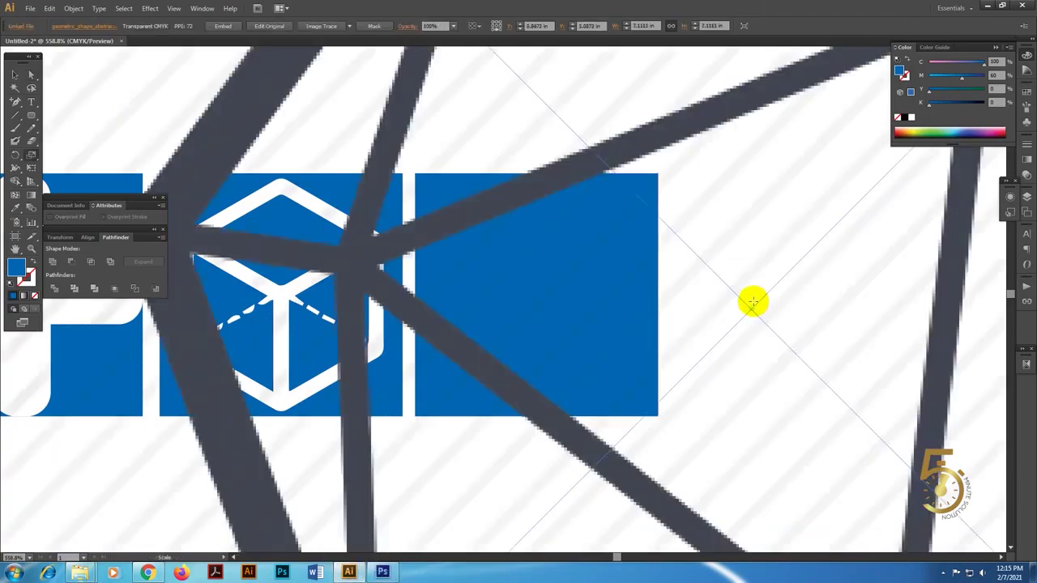
Scale the placed icosahedron to 50%, embed it, then Image Trace and Expand it
key("Return")
type("50")
key("Return")
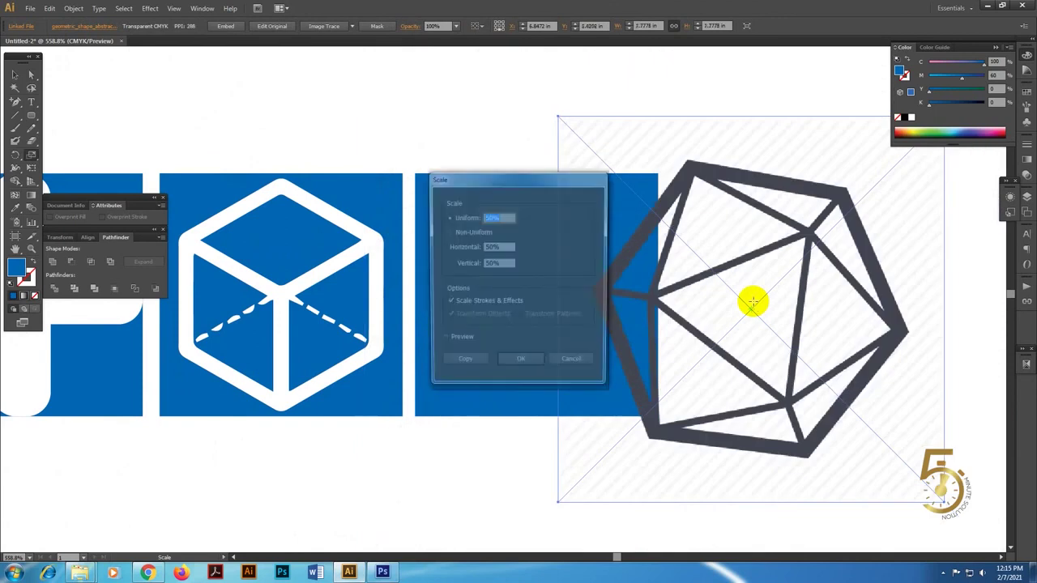
left_click(538, 26)
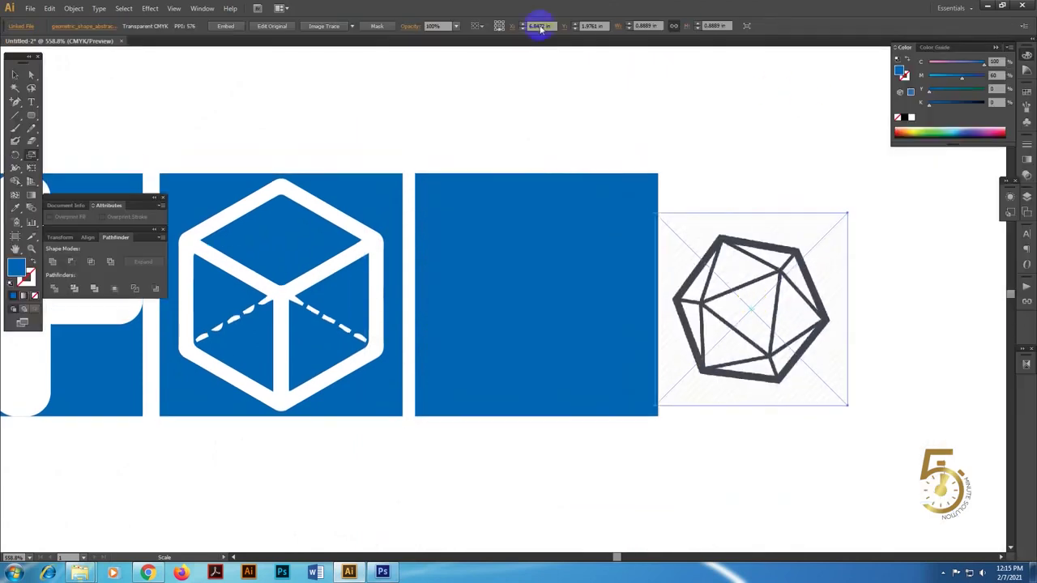
left_click(240, 27)
left_click(326, 27)
left_click(267, 28)
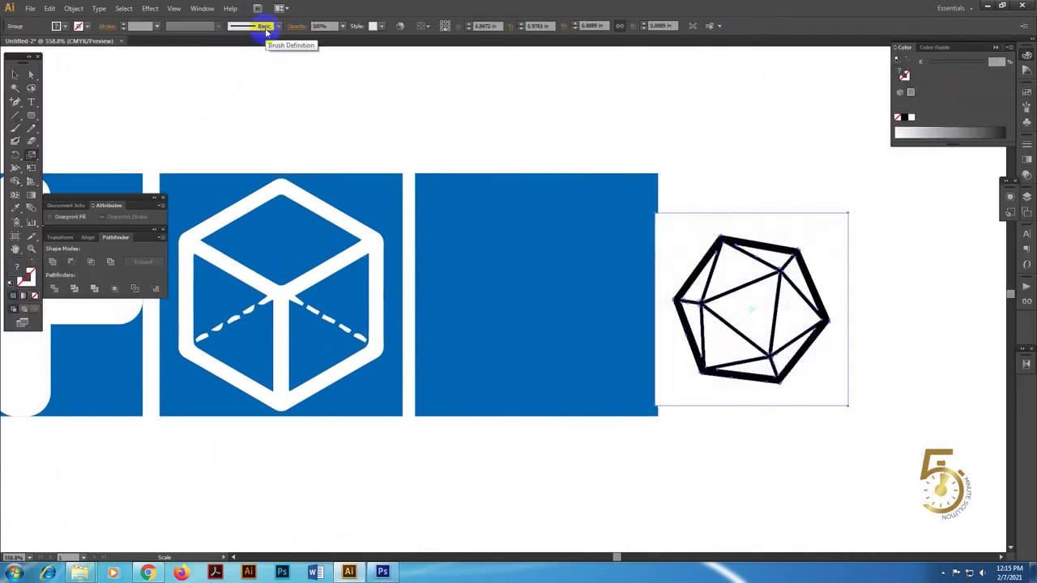
Move the traced icosahedron onto the blue square beside the cube icon
left_click_drag(889, 241, 584, 236)
left_click_drag(505, 240, 707, 184)
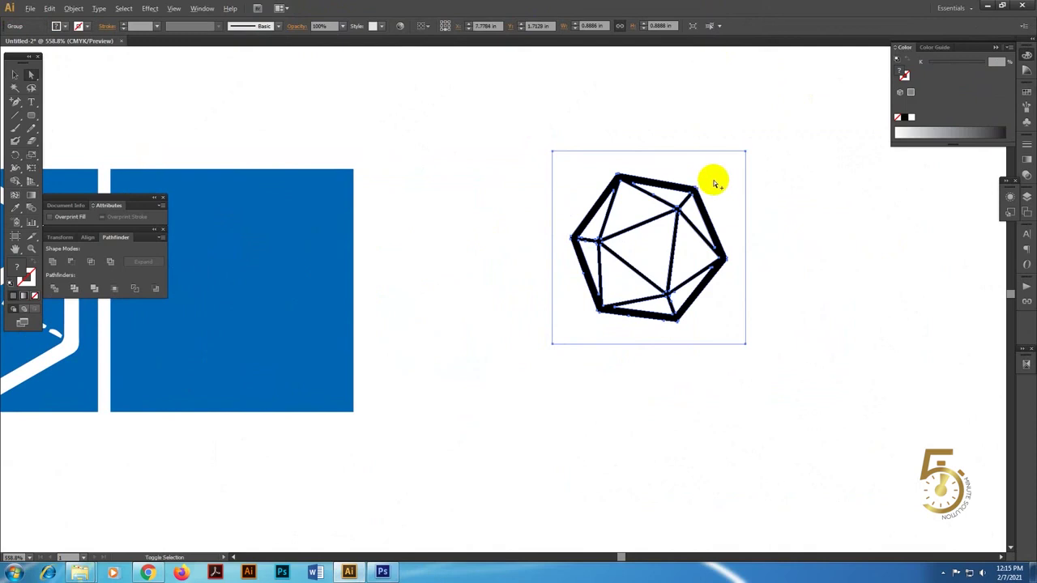
left_click(700, 179)
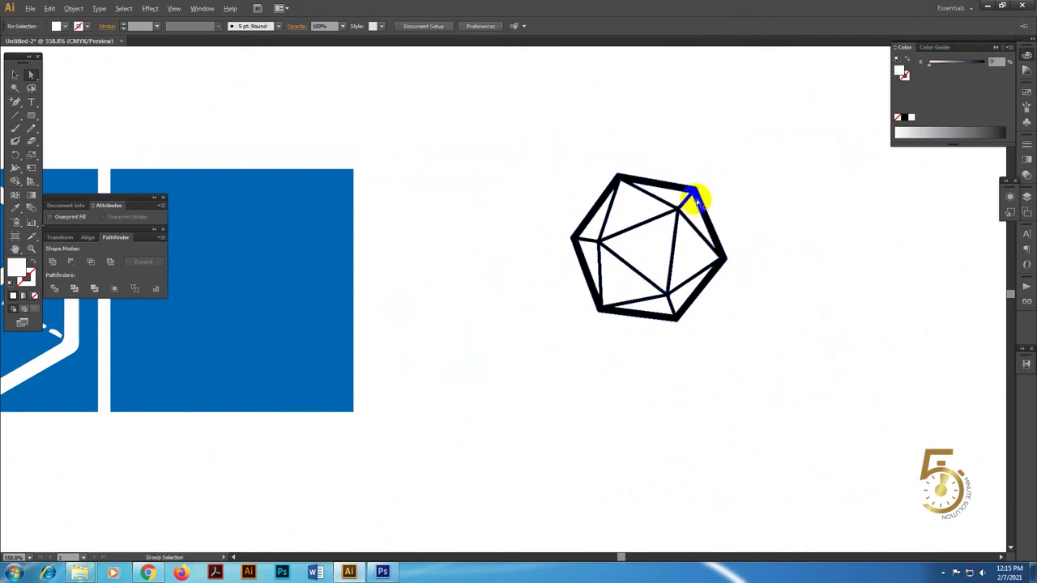
left_click(695, 201)
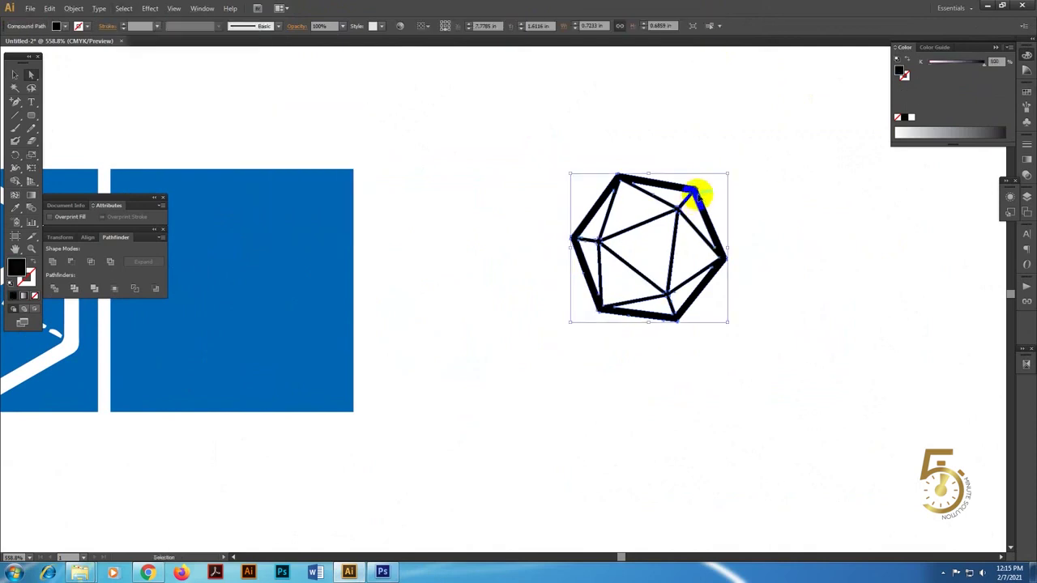
key("ctrl+z")
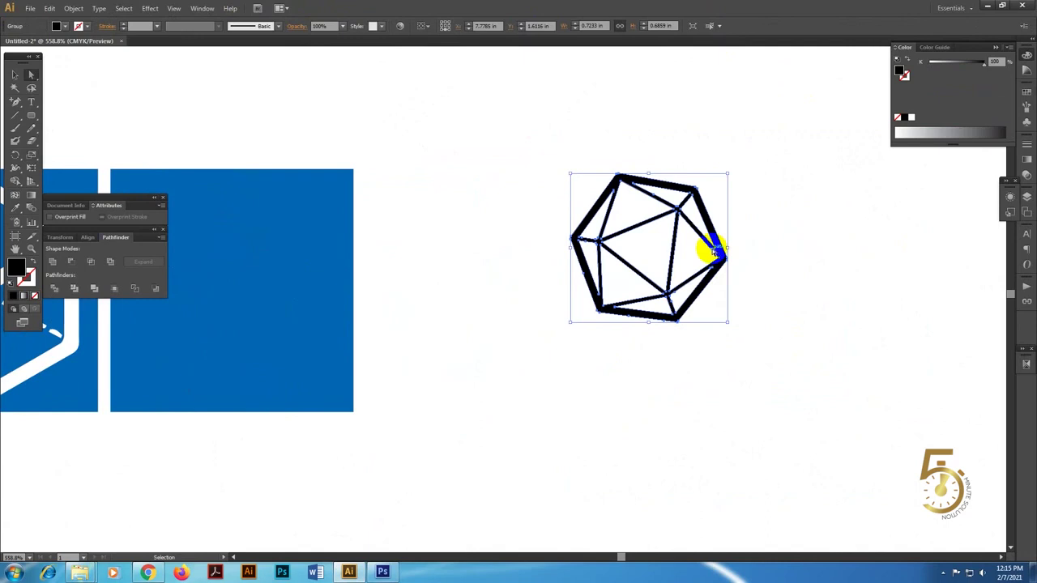
left_click_drag(687, 273, 935, 283)
left_click_drag(891, 231, 502, 277)
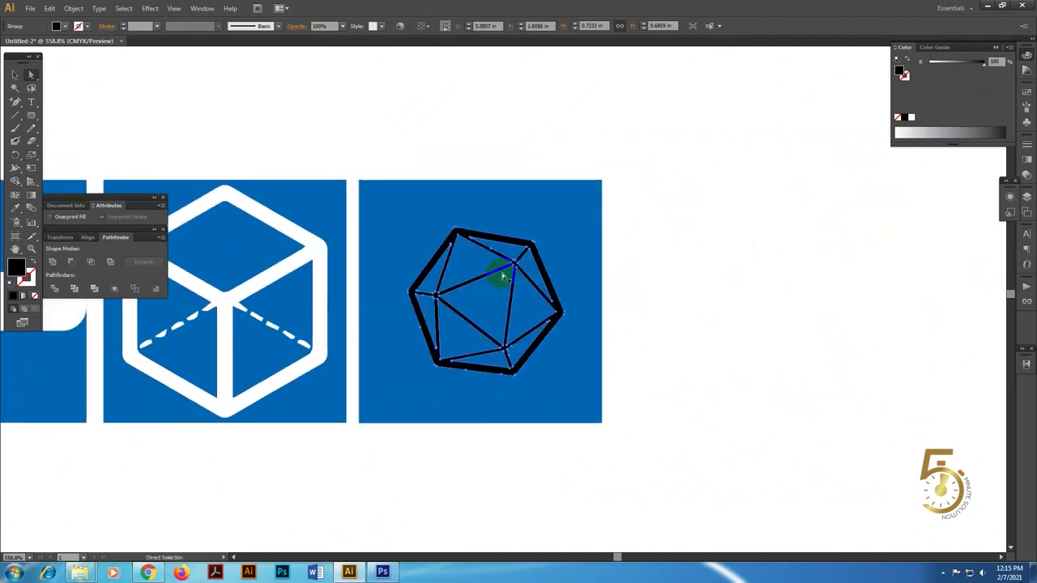
Make the icosahedron's lines white
key("i")
left_click(528, 229)
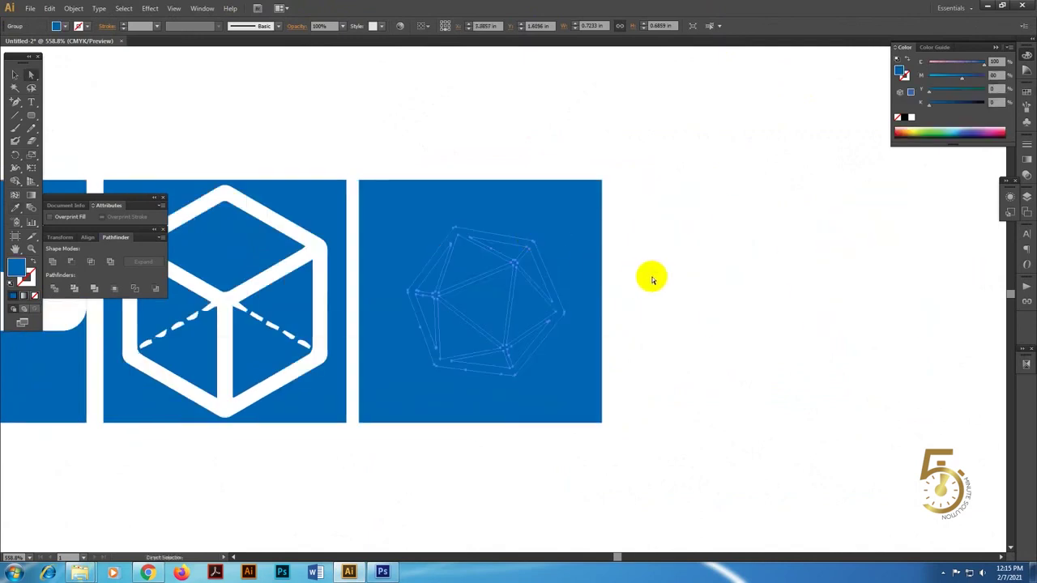
left_click(670, 270)
key("Delete")
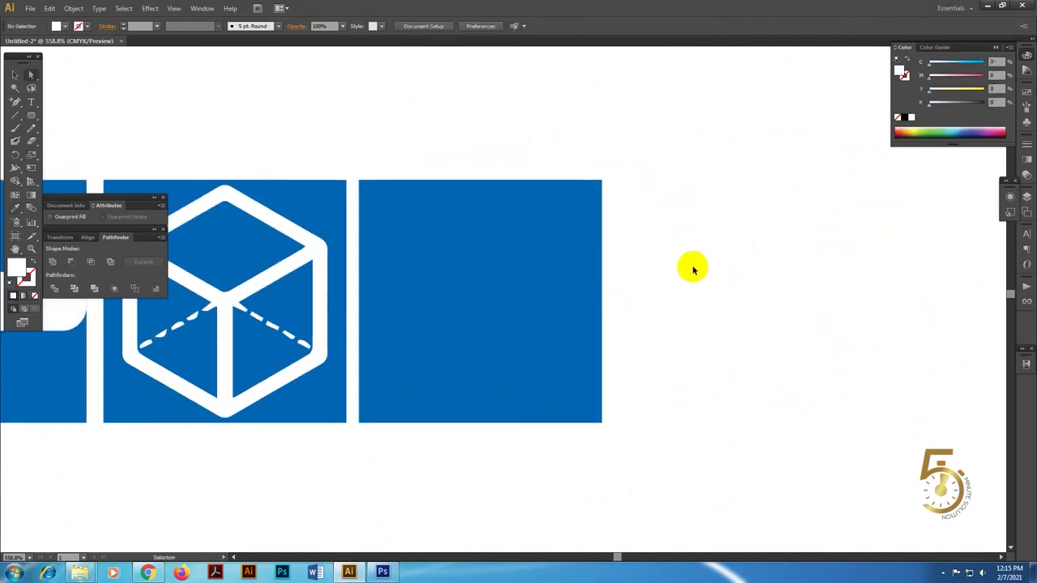
key("ctrl+z")
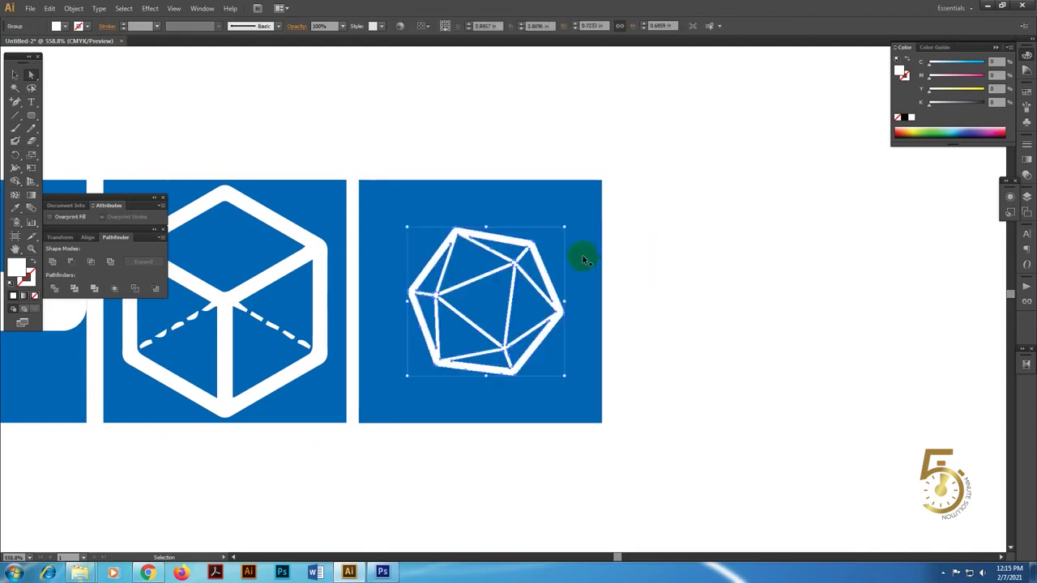
Enlarge the icosahedron, centre it on its blue square, and copy the square rightward
mouse_move(564, 225)
left_mouse_down()
mouse_move(572, 224)
mouse_move(535, 230)
left_mouse_up()
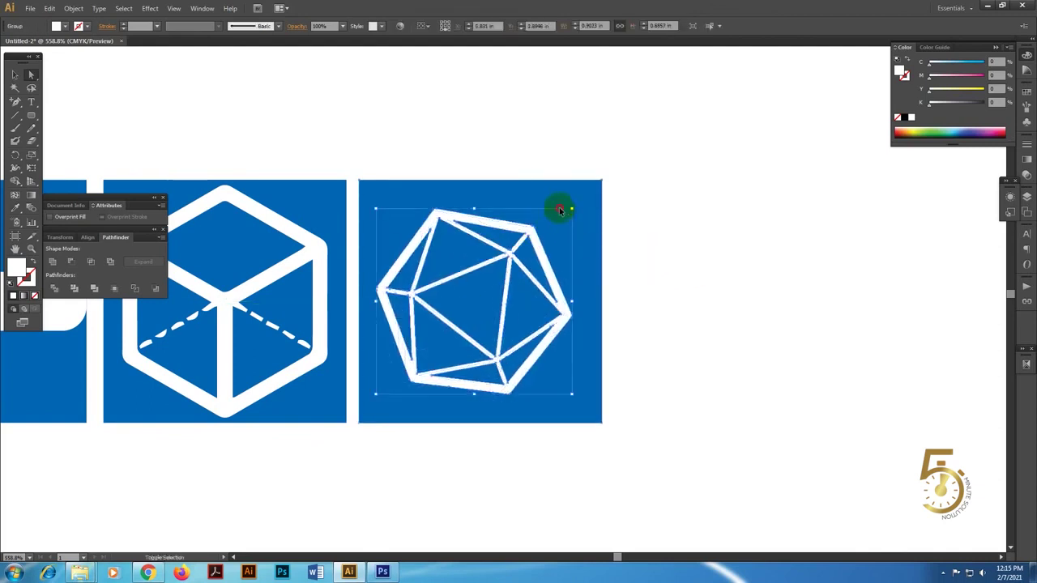
left_click(559, 211, "shift")
left_click(445, 26)
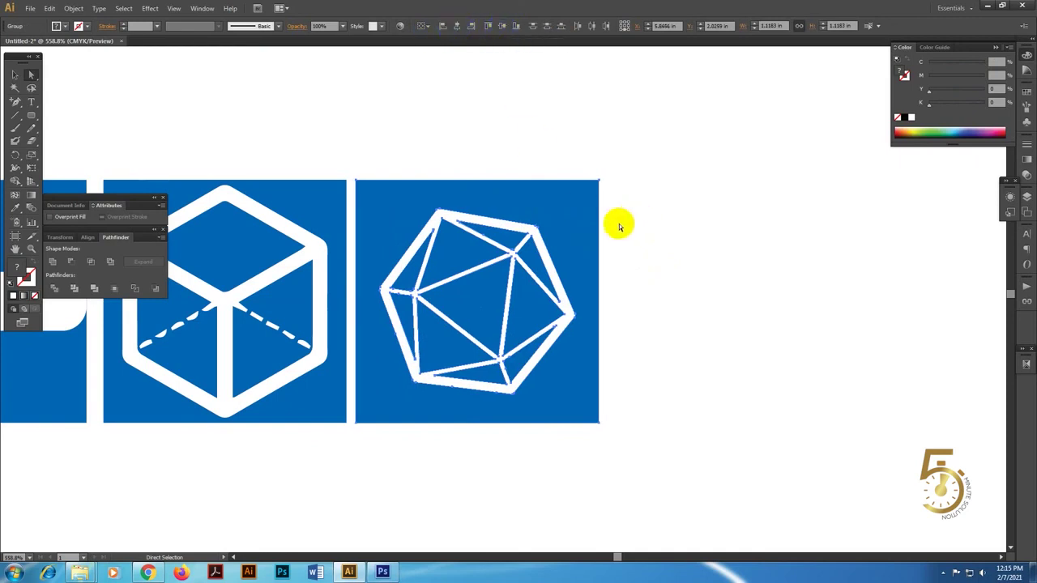
left_click_drag(567, 243, 820, 258)
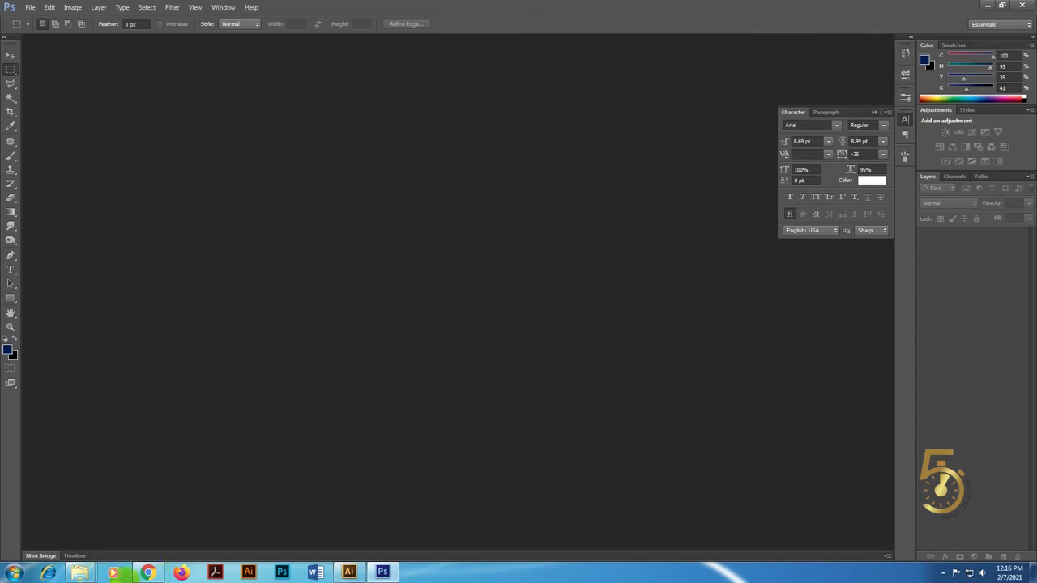
Open the black flower icon's VectorStock source page in a new tab
left_click(151, 574)
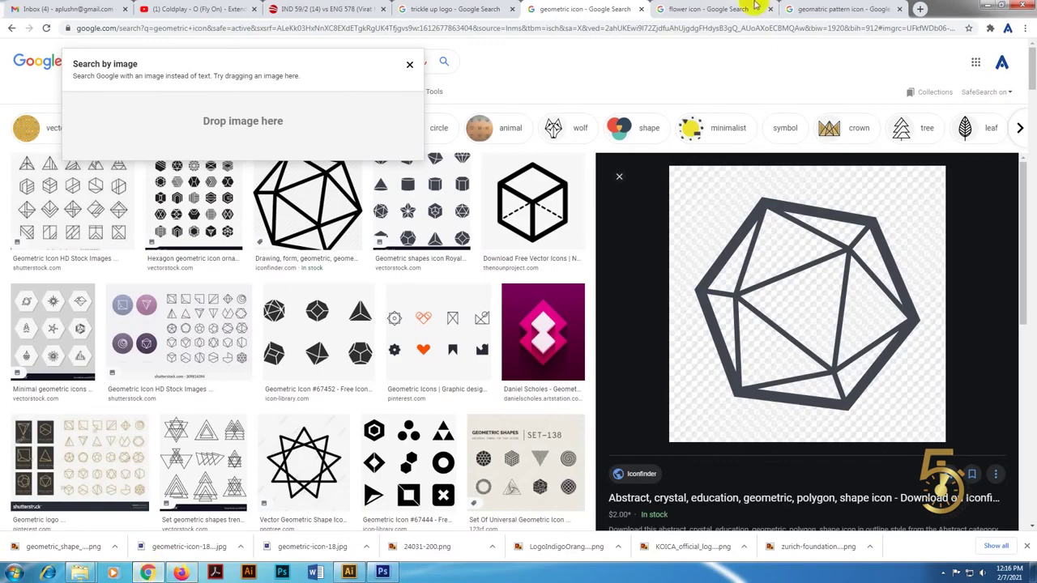
left_click(755, 6)
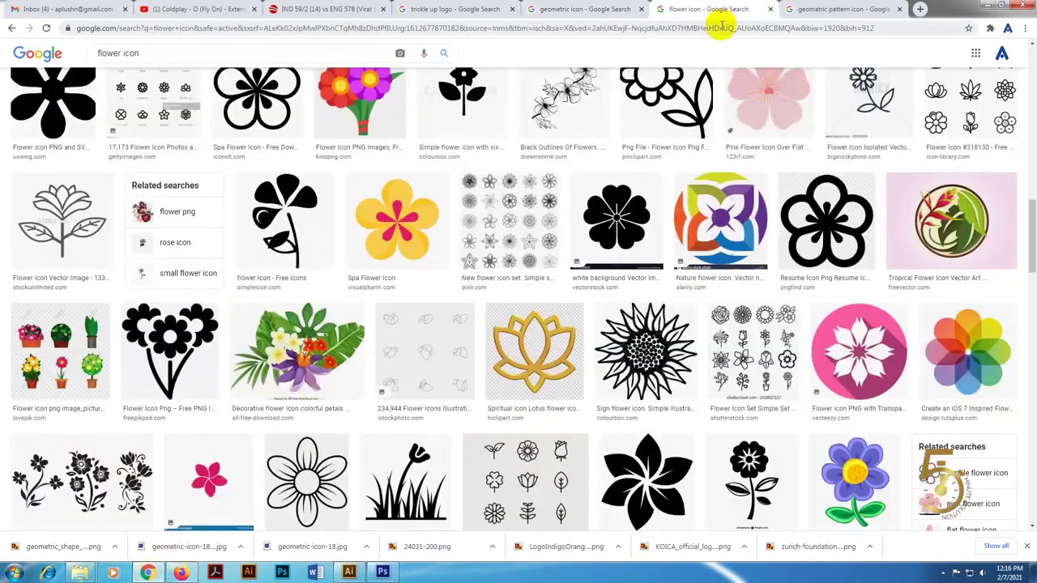
scroll(597, 335, "up", 3)
left_click(625, 387)
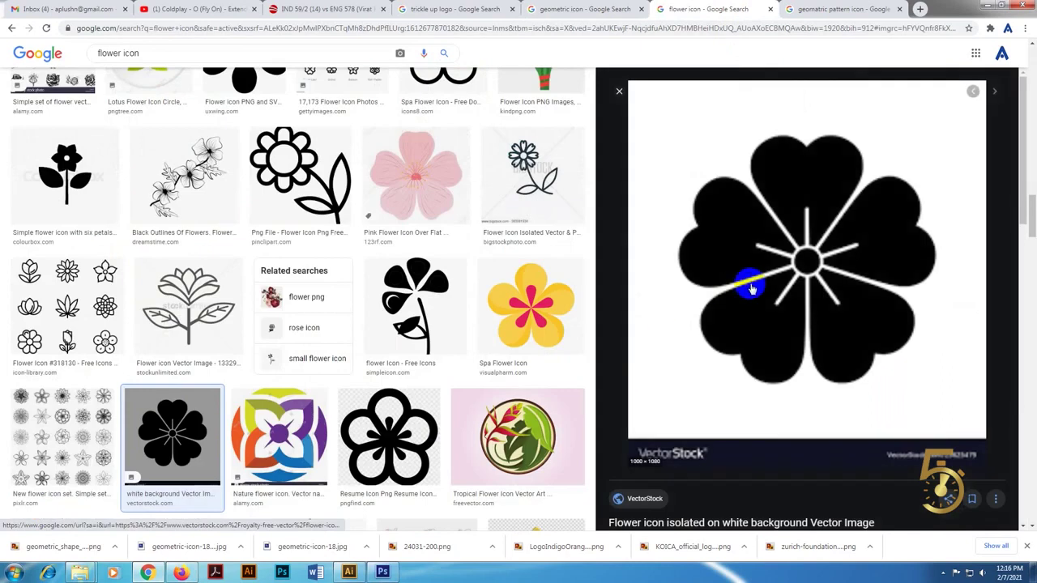
right_click(761, 286)
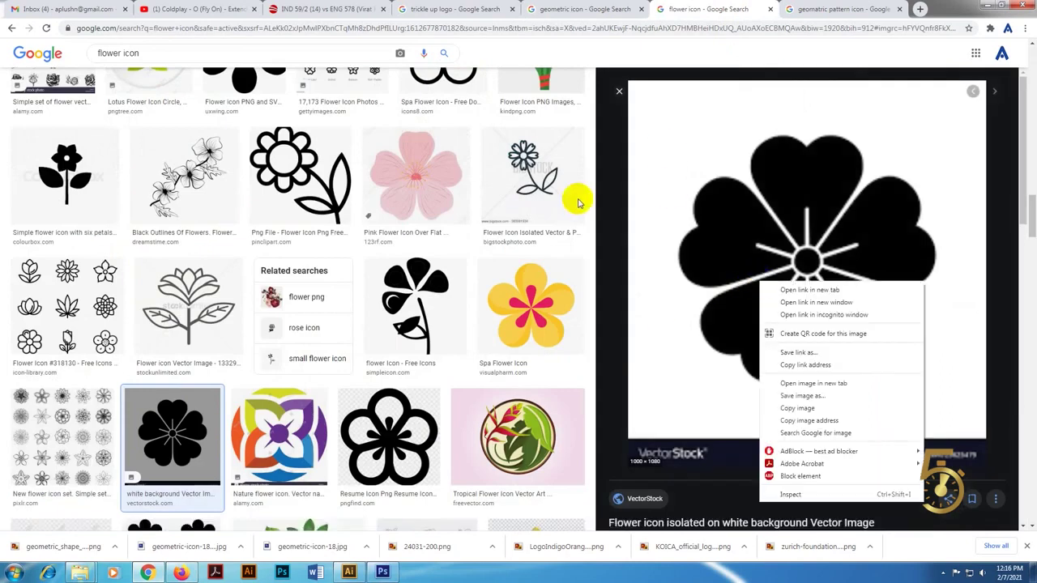
left_click(757, 229)
Preview the colourful geometric shapes icon set, then dismiss its options
left_click(859, 7)
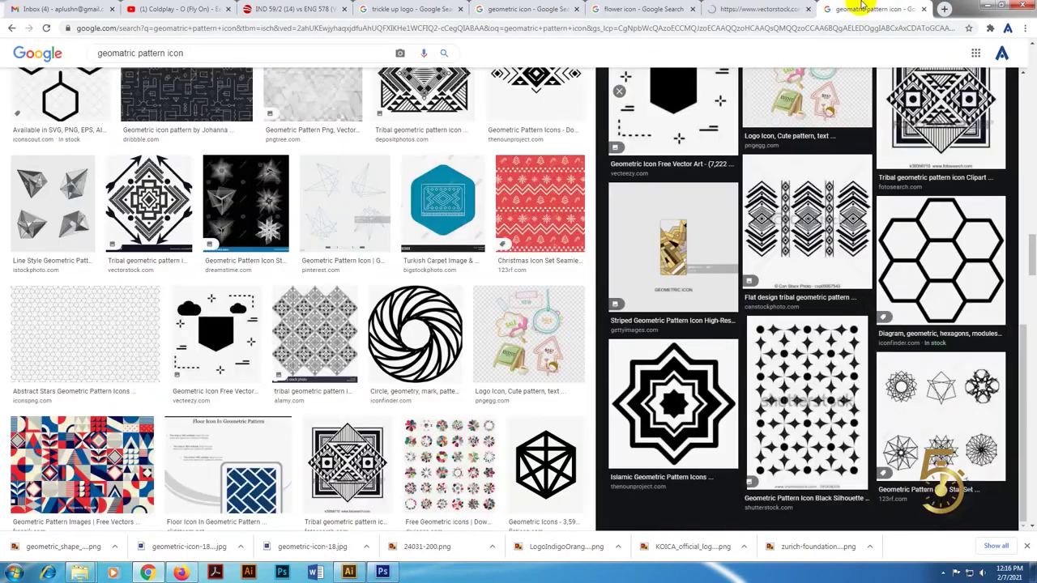
left_click(741, 272)
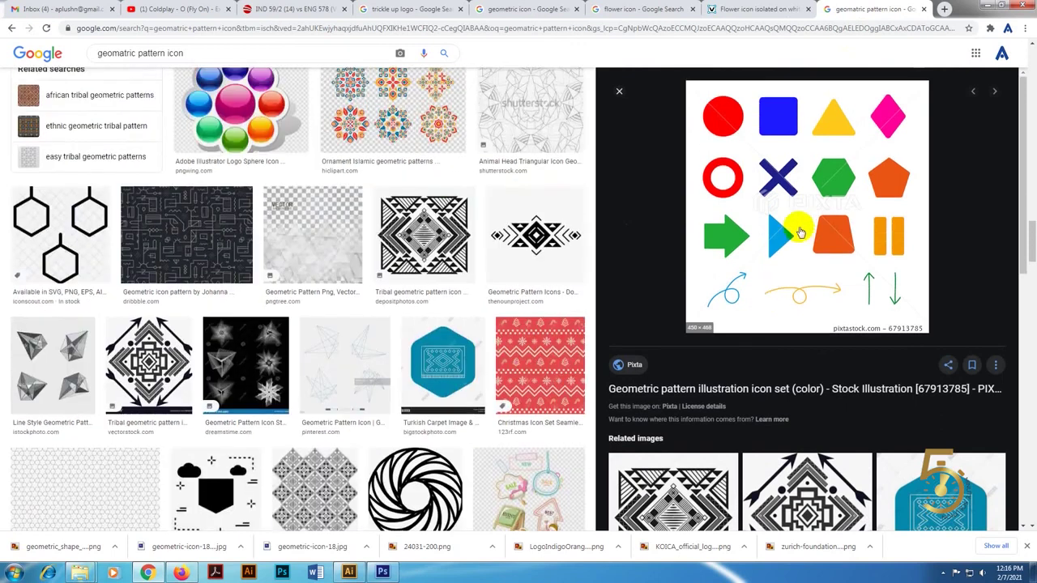
right_click(798, 231)
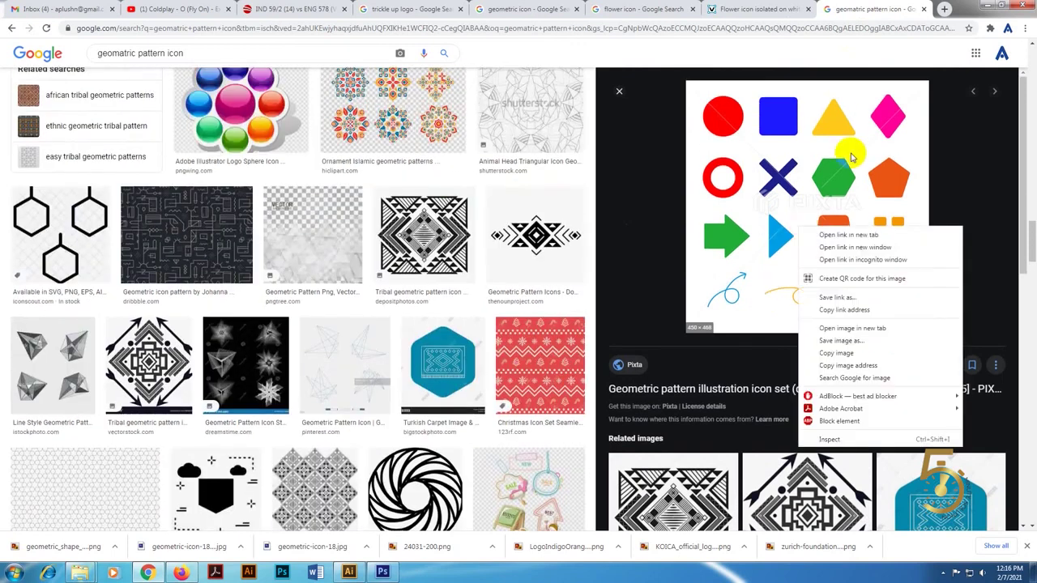
left_click(966, 6)
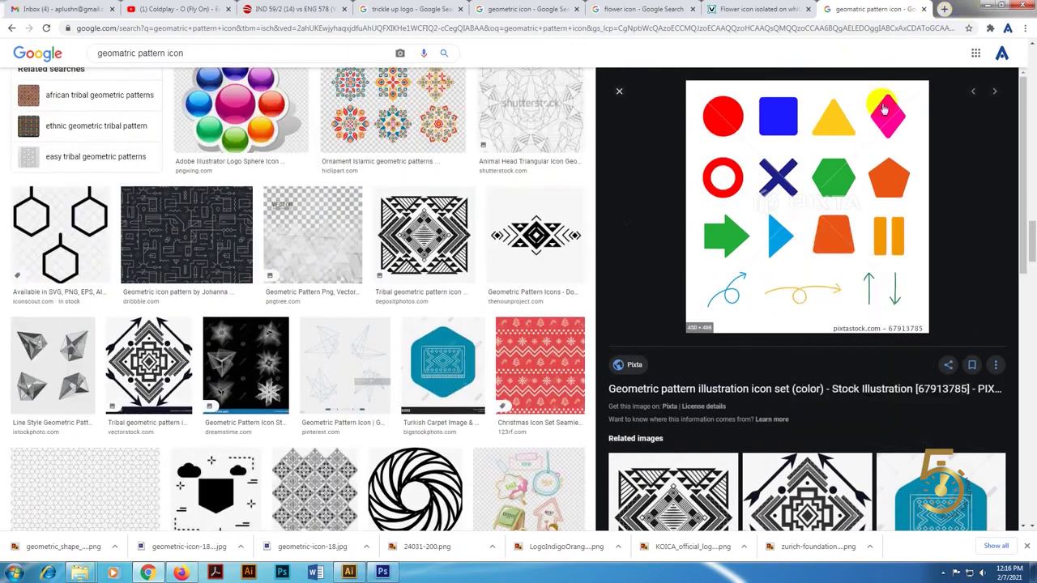
Download the flower's JPG preview from VectorStock and show it in the Downloads folder
left_click(757, 8)
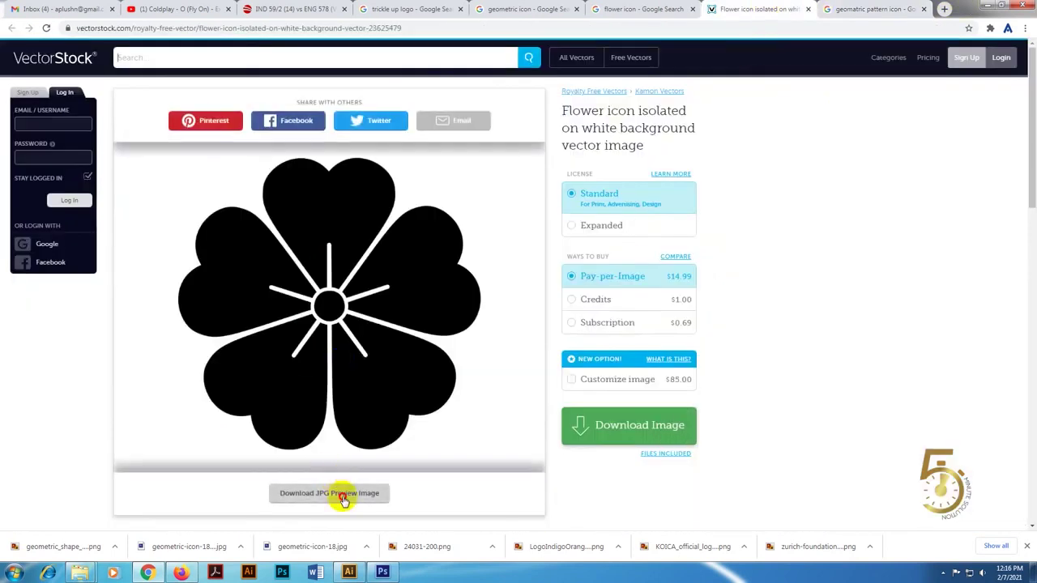
left_click(340, 496)
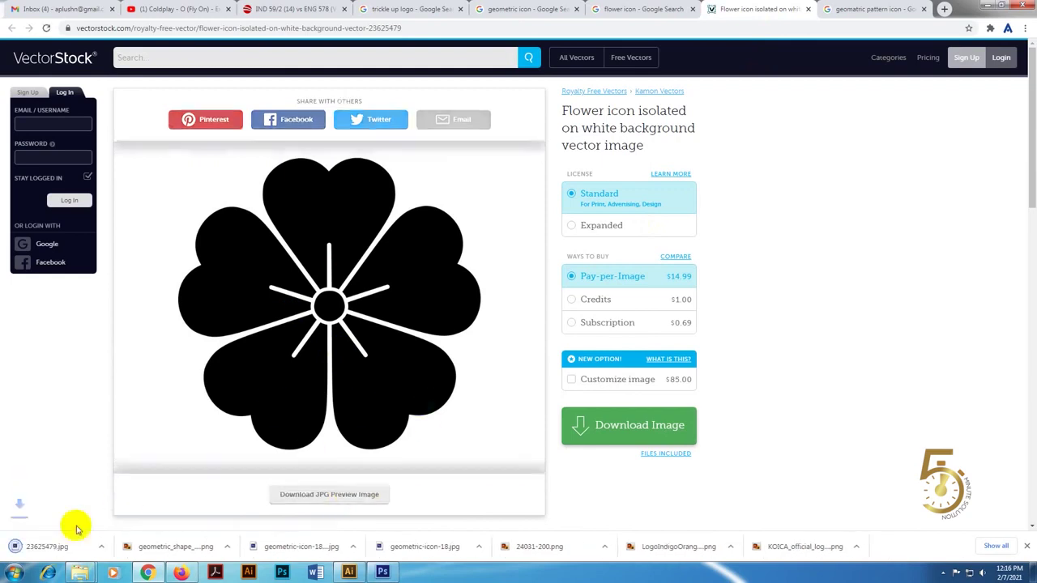
left_click(115, 547)
left_click(165, 502)
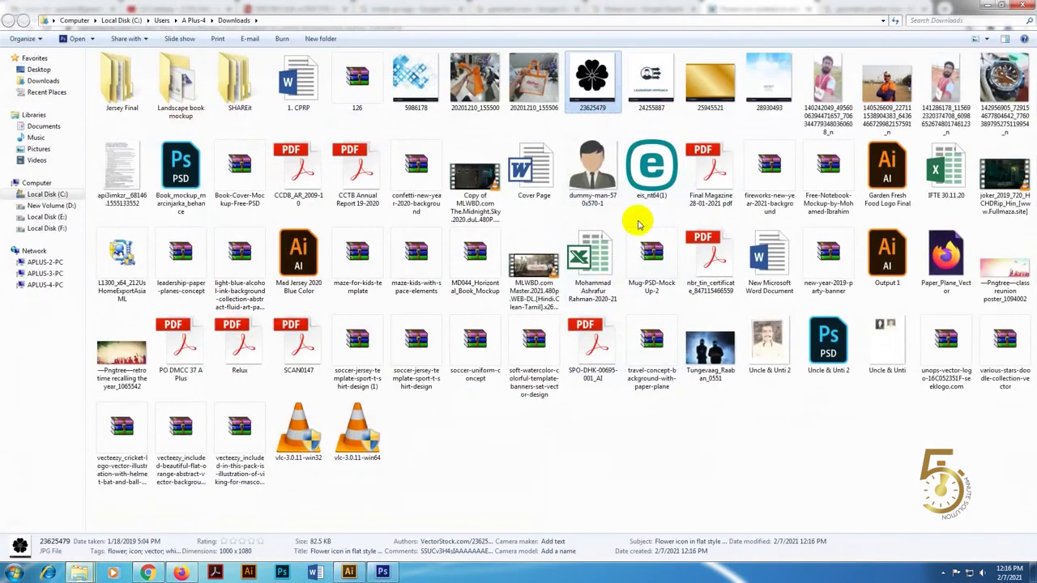
Place the flower image at 50% scale, embed it, and trace it into vectors
mouse_move(592, 81)
left_mouse_down()
mouse_move(852, 356)
mouse_move(424, 306)
left_mouse_up()
key("s")
key("Return")
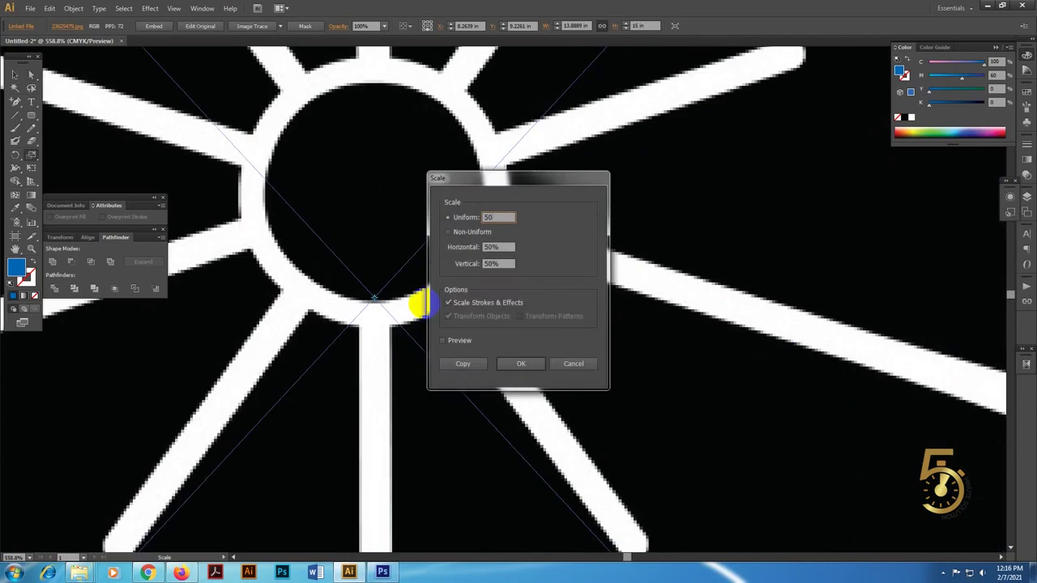
key("Return")
left_click_drag(436, 347, 637, 344)
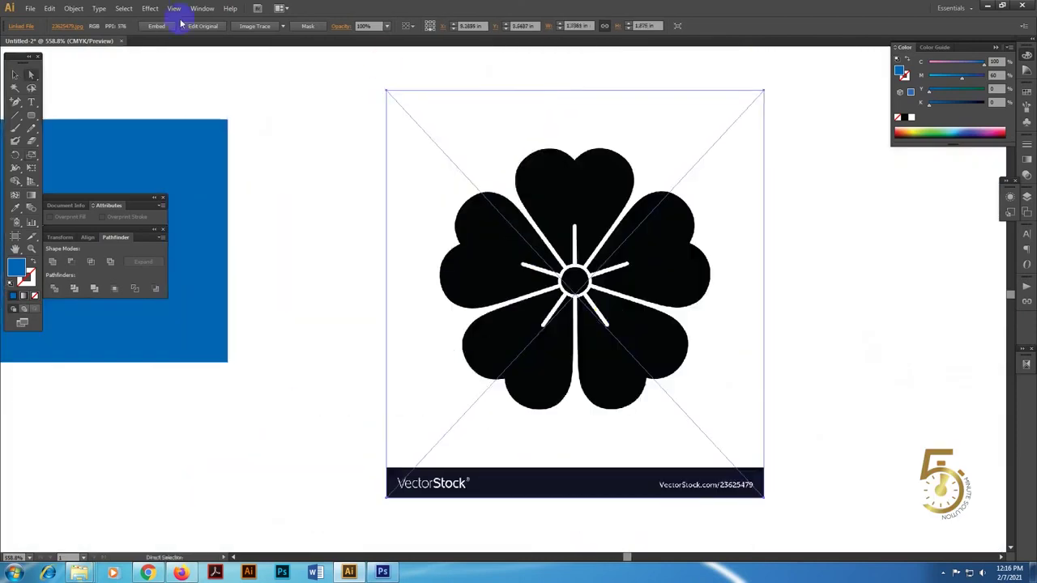
left_click(169, 29)
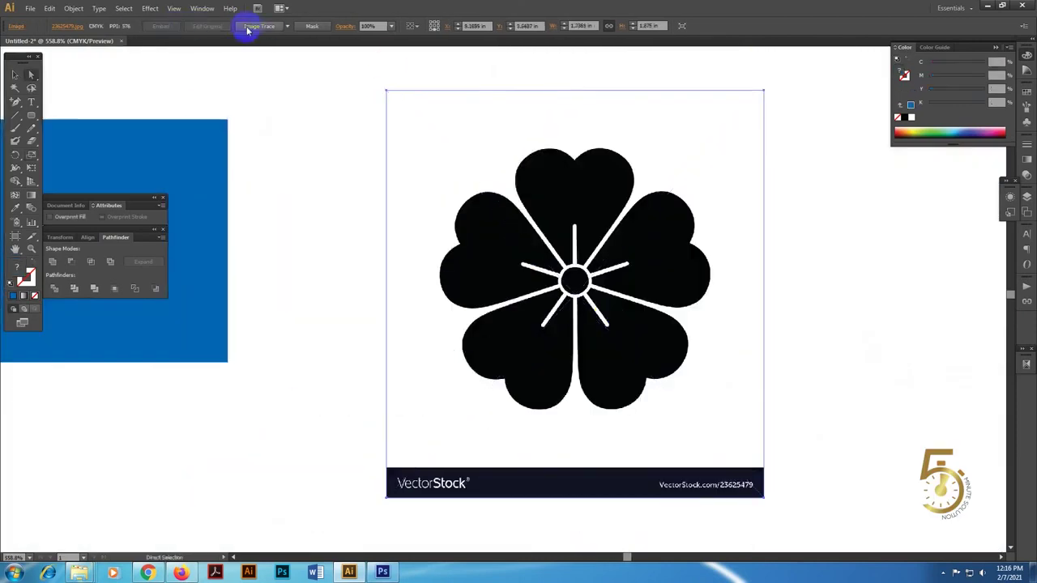
left_click(250, 28)
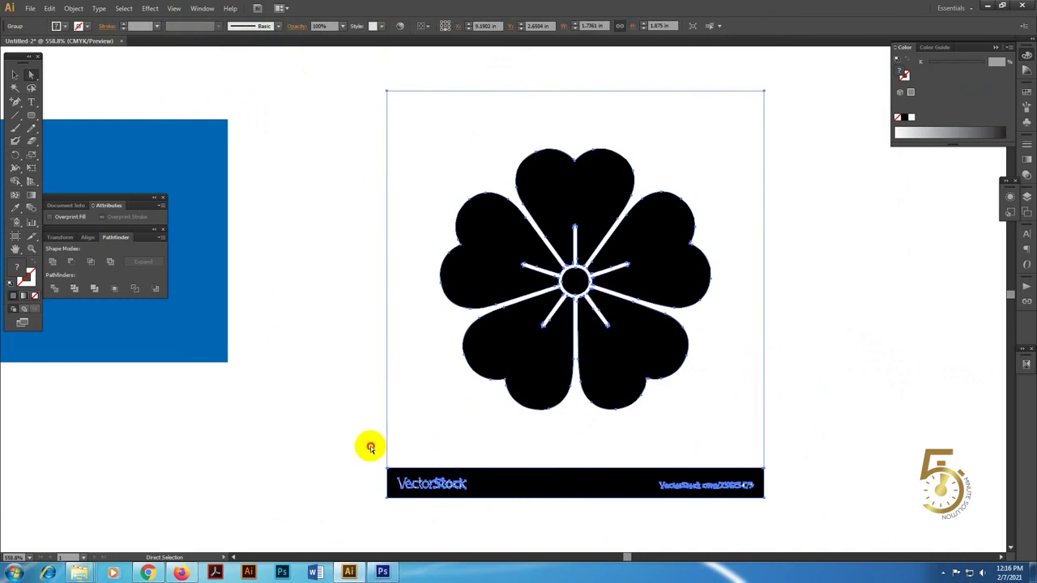
Remove the VectorStock banner and white background, leaving the flower artwork selected
key("Delete")
left_click_drag(632, 358, 766, 435)
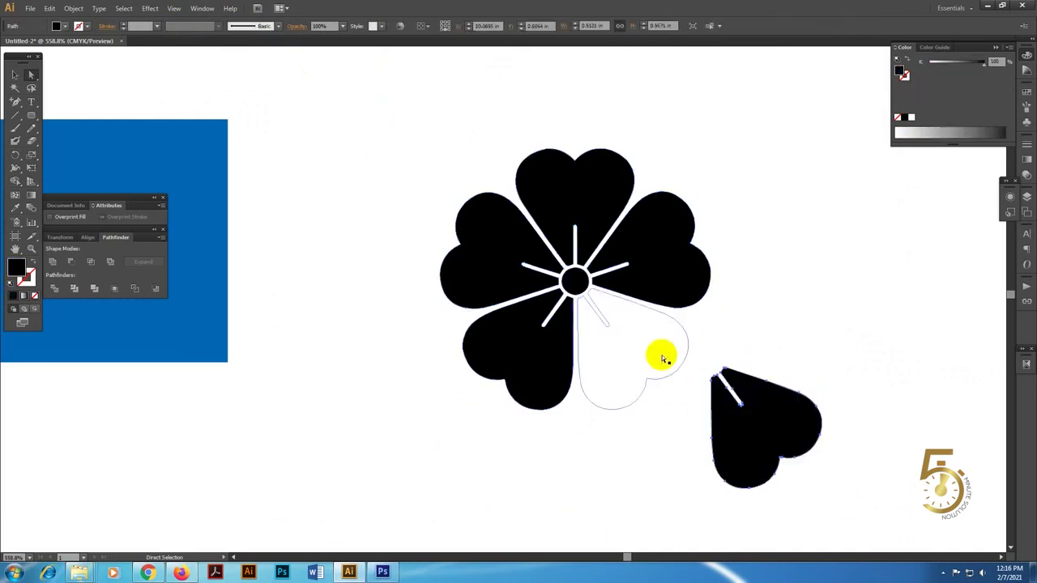
key("ctrl+z")
left_click(767, 393)
left_click(613, 352)
key("alt+s")
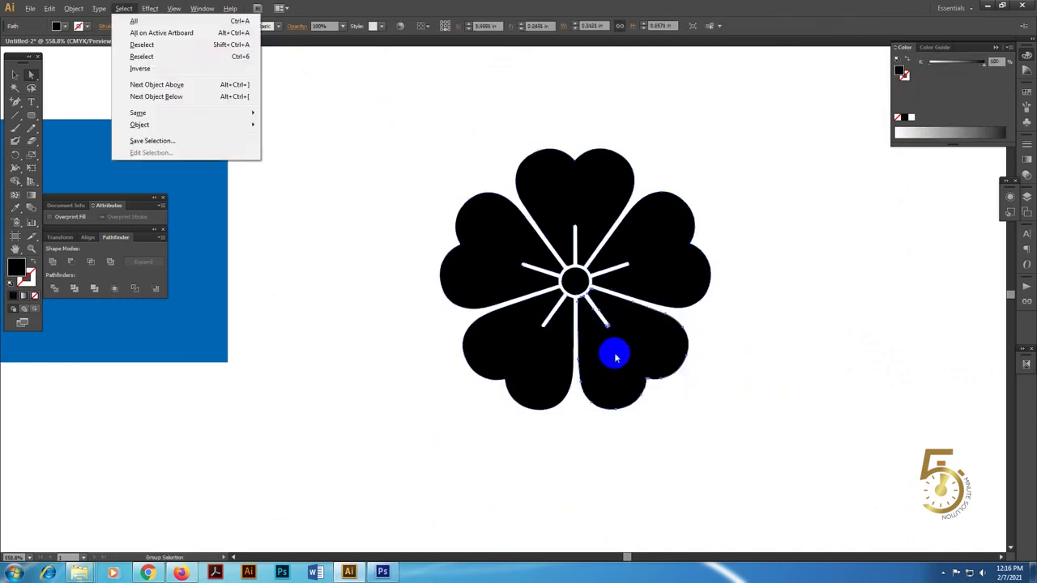
key("a")
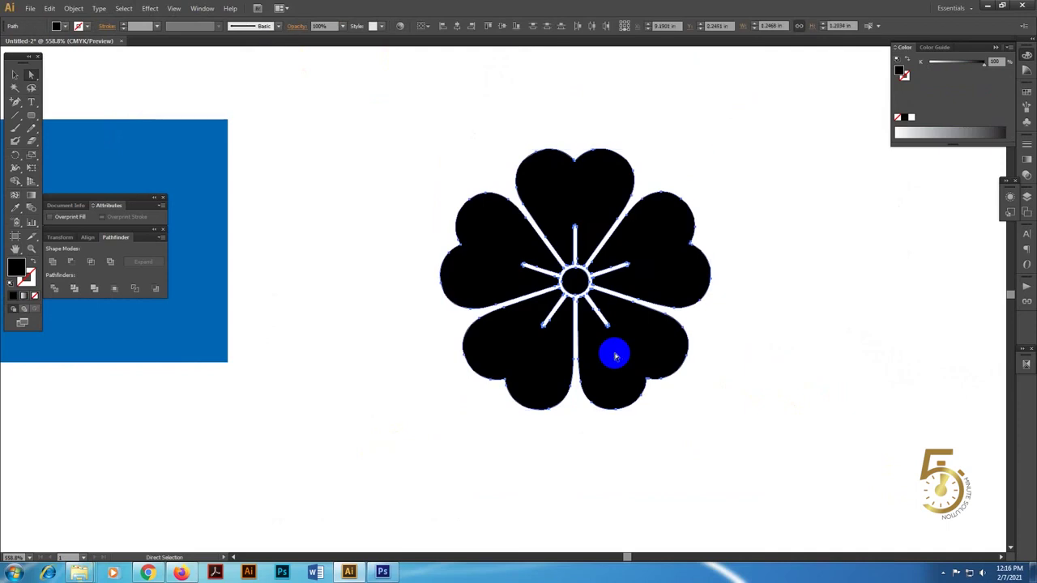
key("Delete")
left_click_drag(370, 107, 740, 439)
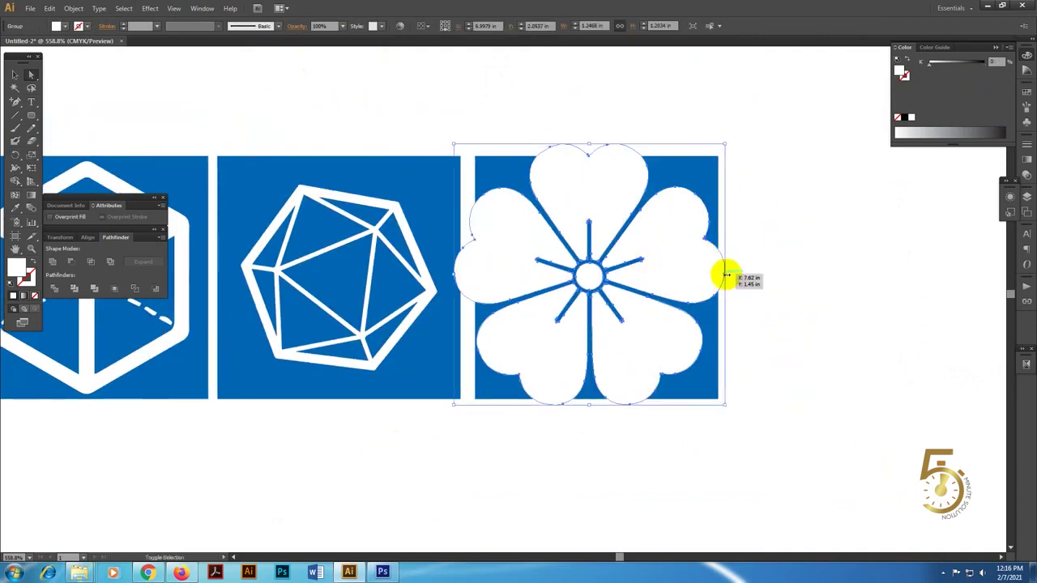
Shrink the white flower, centre it horizontally and vertically on its blue square, then enlarge slightly
left_click_drag(727, 275, 672, 188)
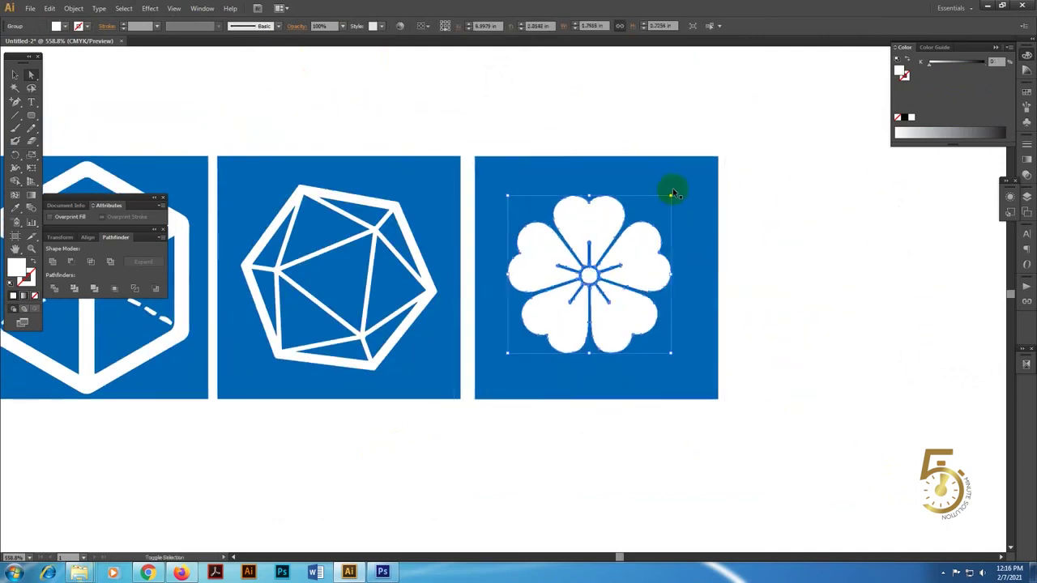
left_click(598, 161, "shift")
left_click(457, 26)
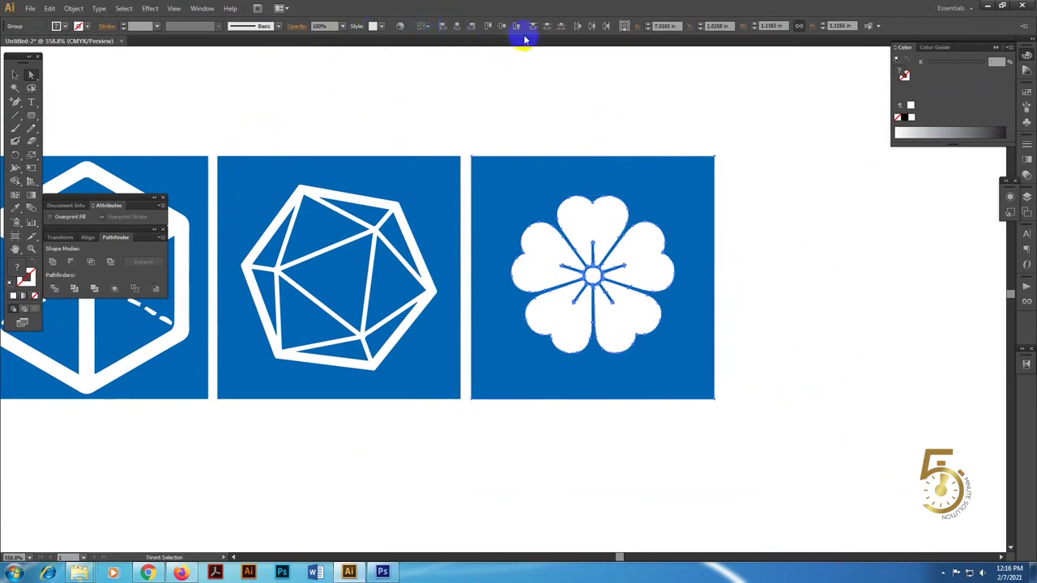
left_click(515, 29)
left_click(835, 278)
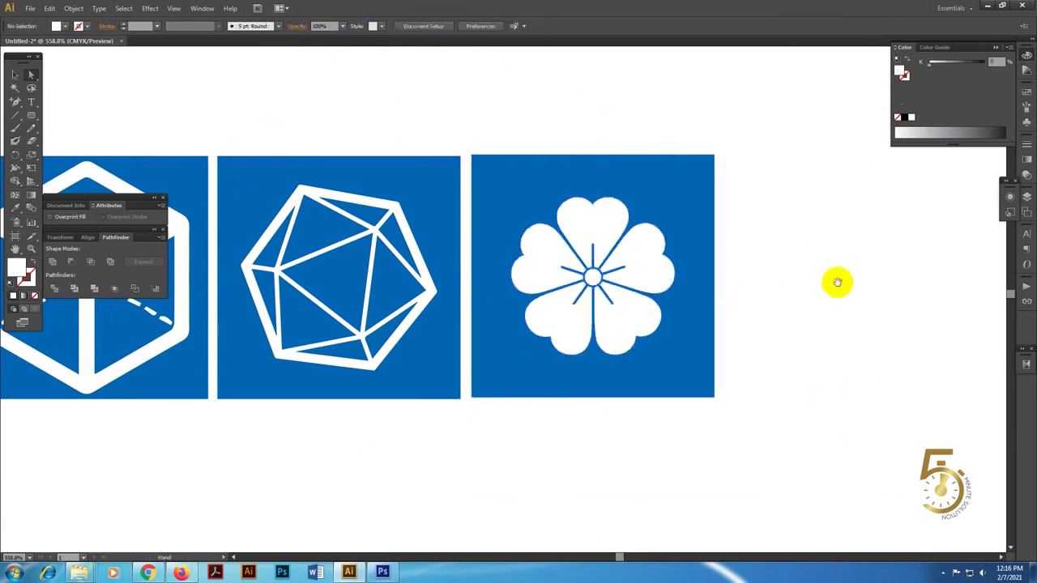
left_click(665, 275)
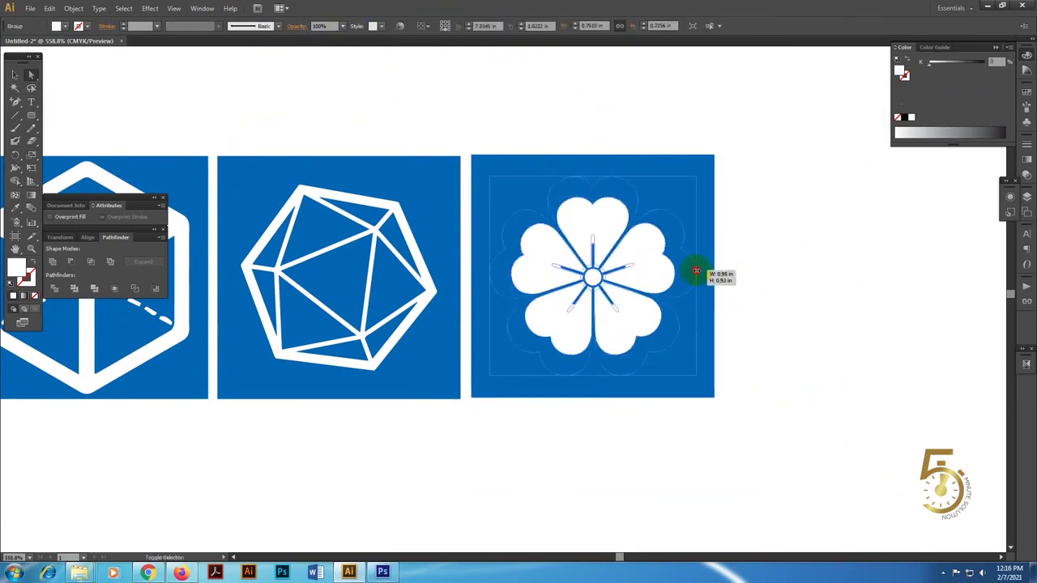
left_click_drag(674, 276, 699, 269)
left_click(858, 296)
key("ctrl+minus")
key("ctrl+minus")
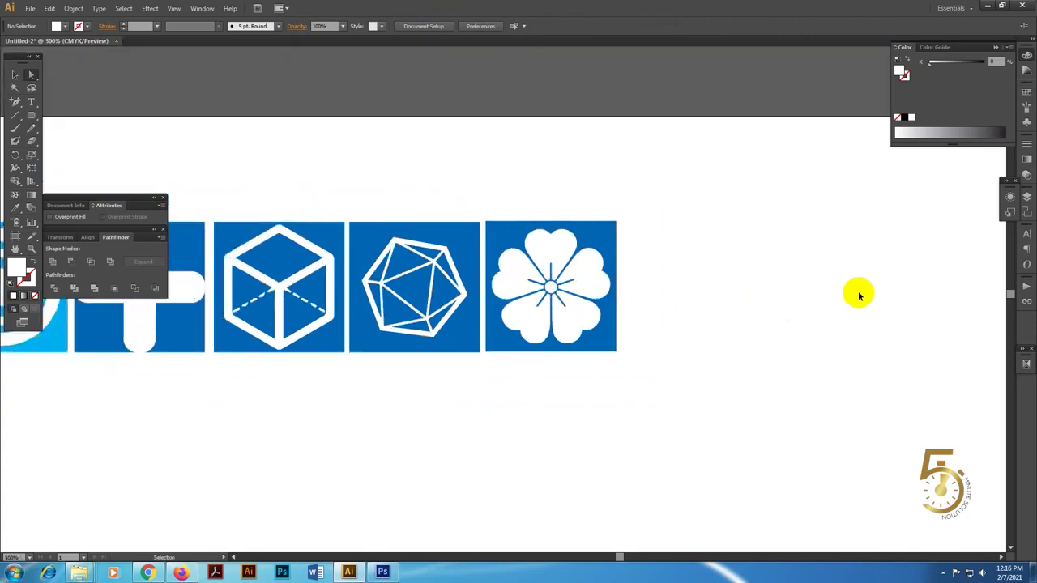
mouse_move(724, 335)
left_mouse_down()
mouse_move(953, 349)
mouse_move(893, 386)
left_mouse_up()
key("Tab")
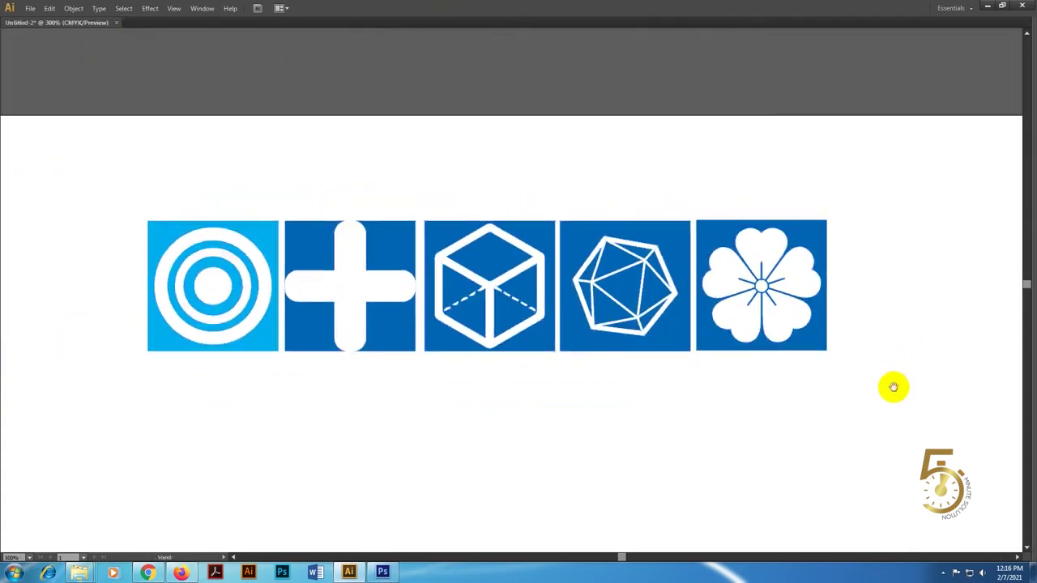
key("Tab")
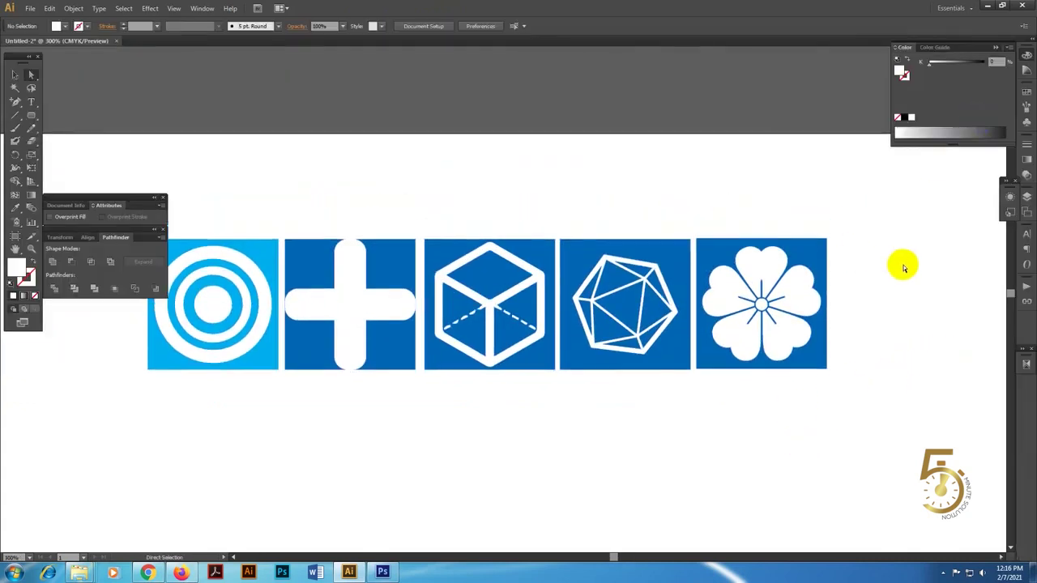
left_click_drag(904, 268, 971, 212)
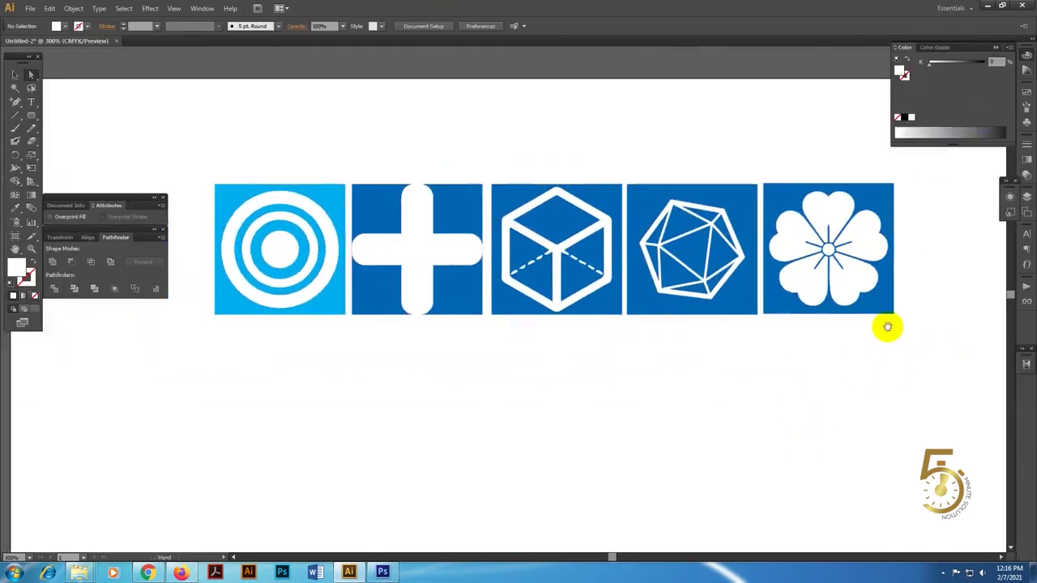
left_click(1025, 58)
left_click(1025, 58)
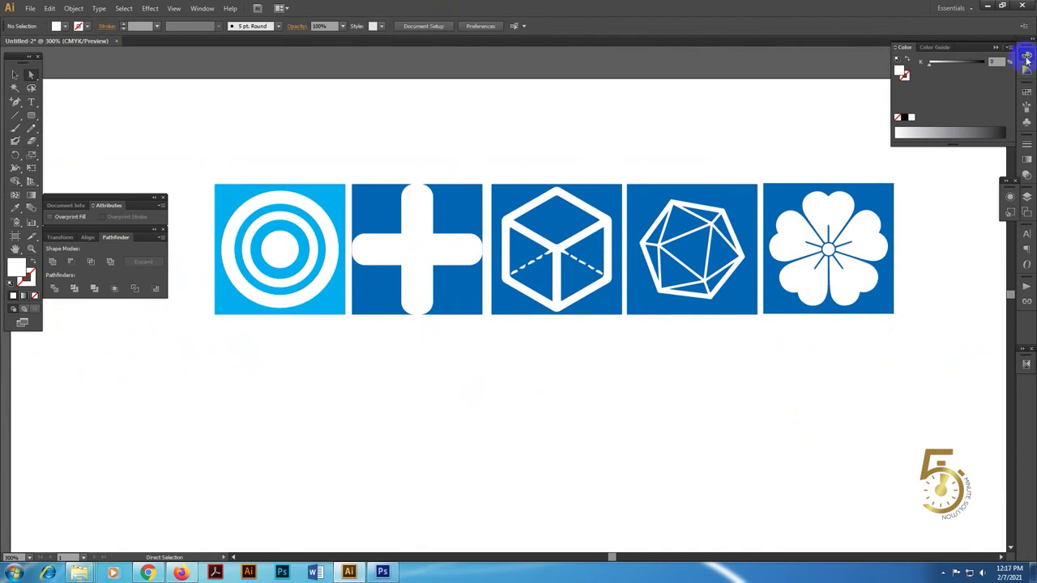
left_click(863, 206)
Make the flower tile magenta, enlarge the icosahedron on a green tile, and turn the cube tile purple
type("00")
key("Return")
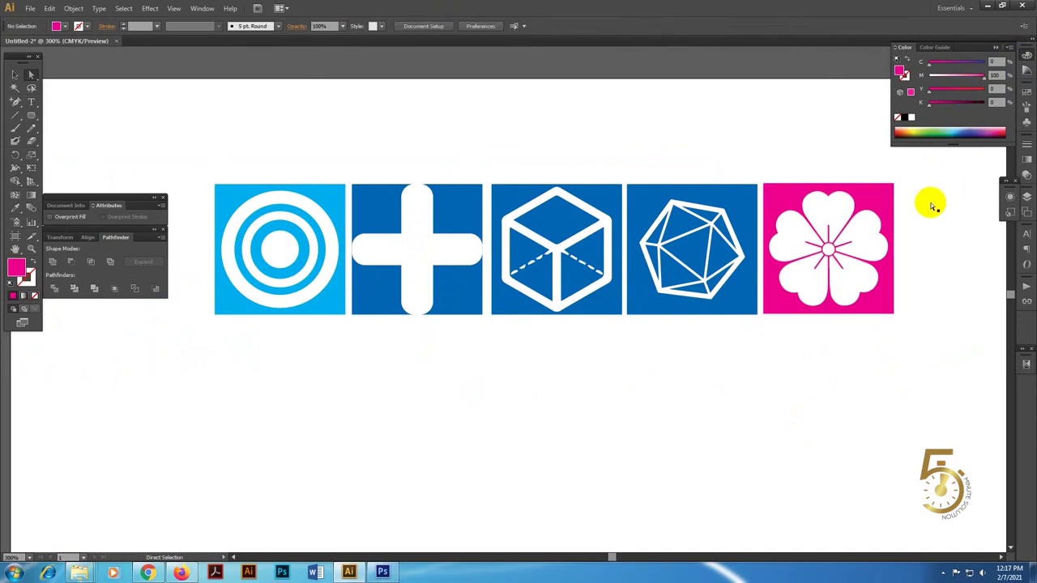
left_click(734, 204)
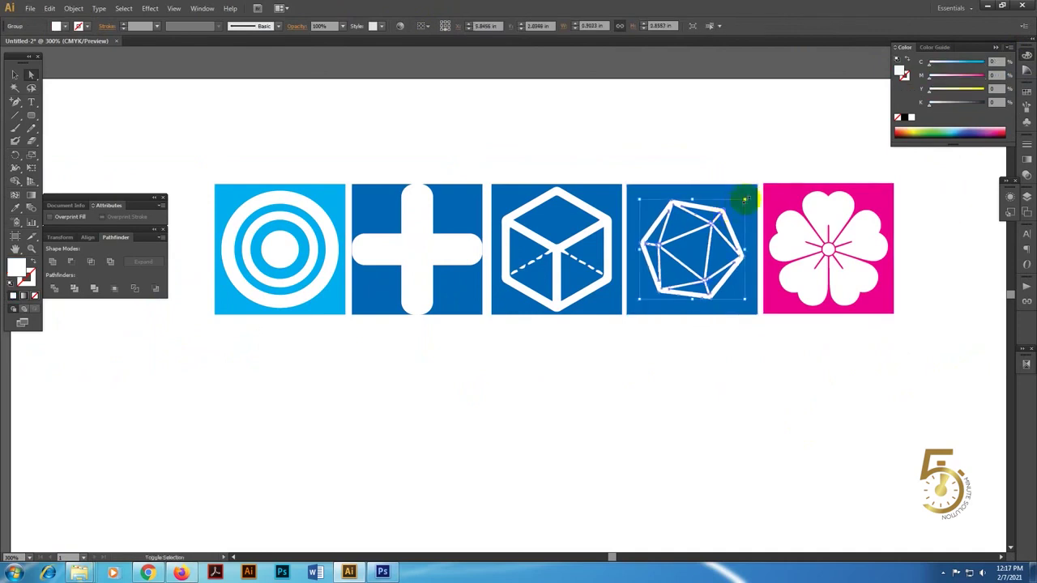
left_click_drag(744, 199, 753, 187)
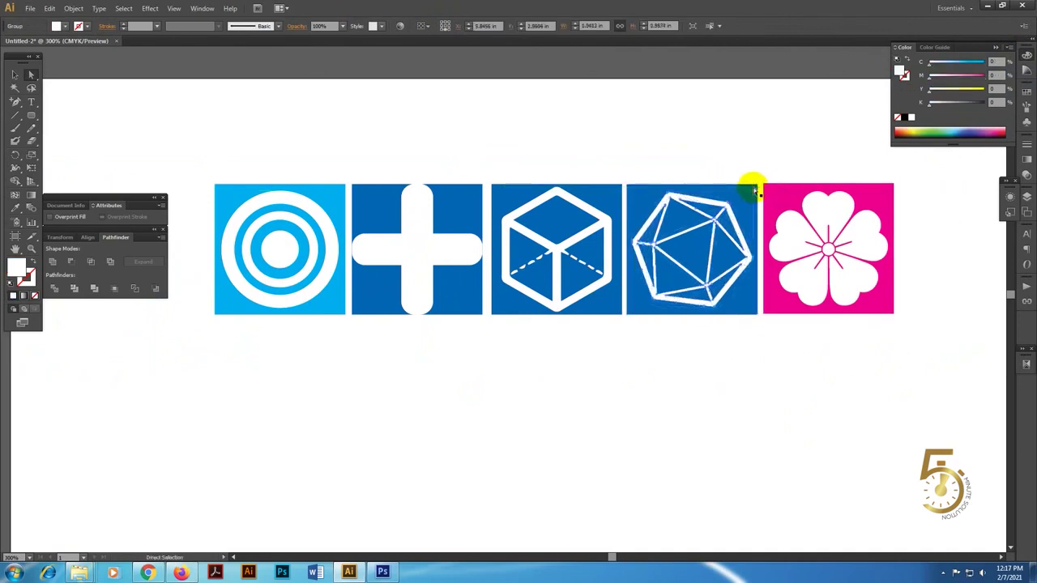
left_click(753, 187)
left_click_drag(964, 77, 928, 78)
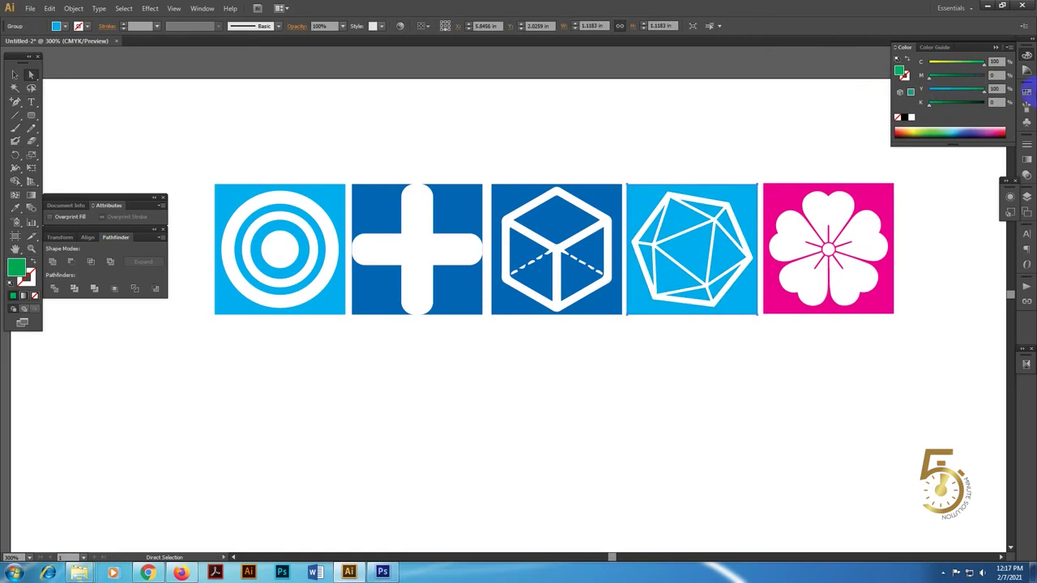
left_click(613, 190)
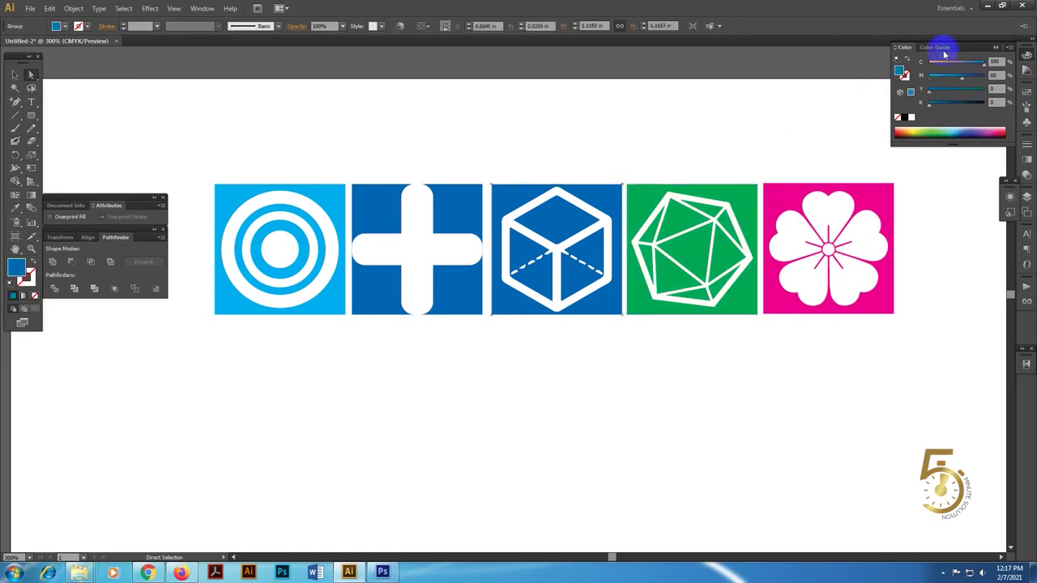
mouse_move(984, 64)
left_mouse_down()
mouse_move(928, 63)
mouse_move(983, 89)
mouse_move(929, 75)
mouse_move(932, 94)
mouse_move(978, 82)
left_mouse_up()
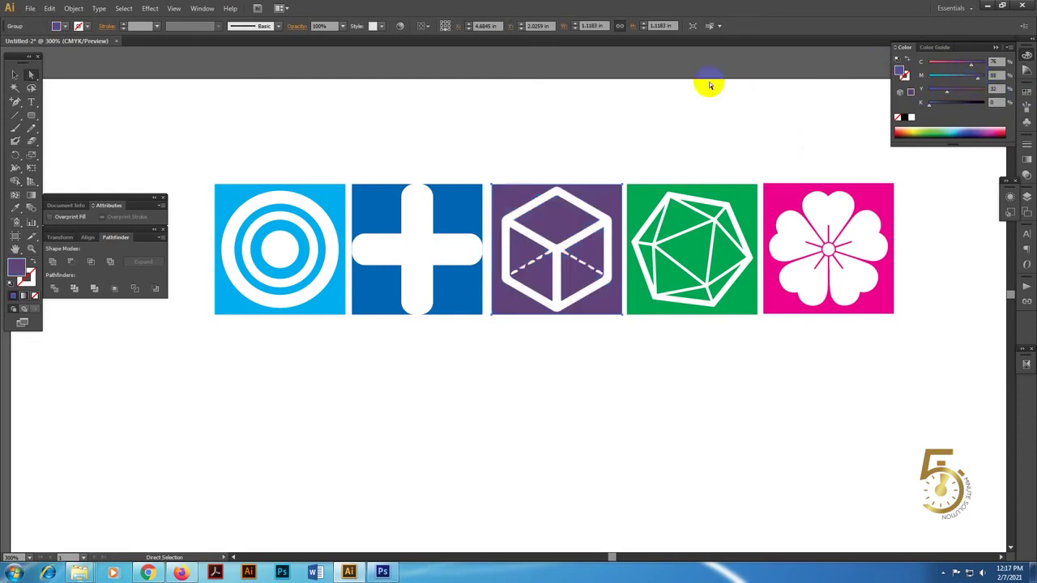
Turn the plus tile golden yellow and make the plus shape black
left_click(407, 194)
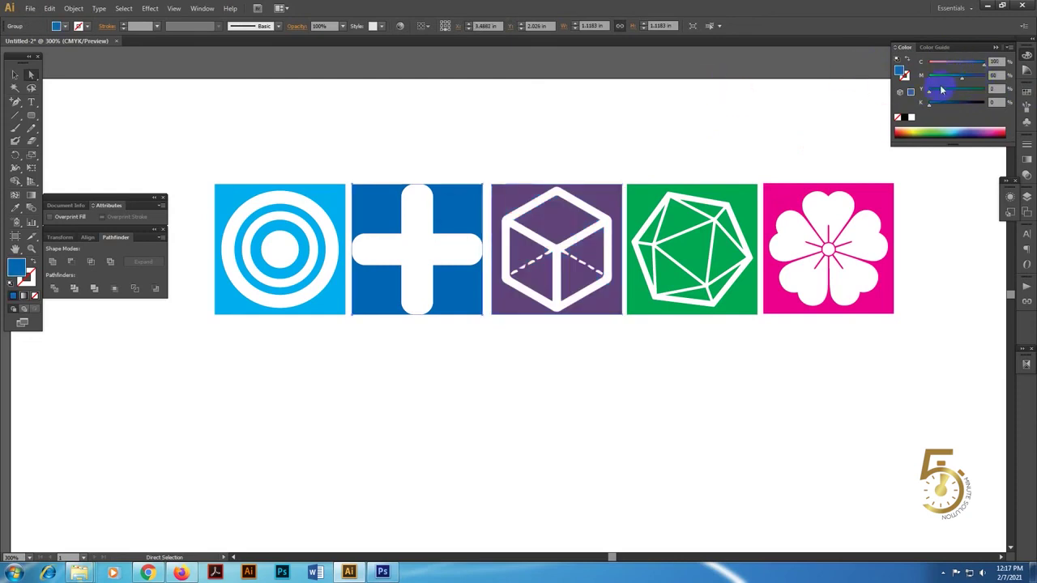
left_click(997, 108)
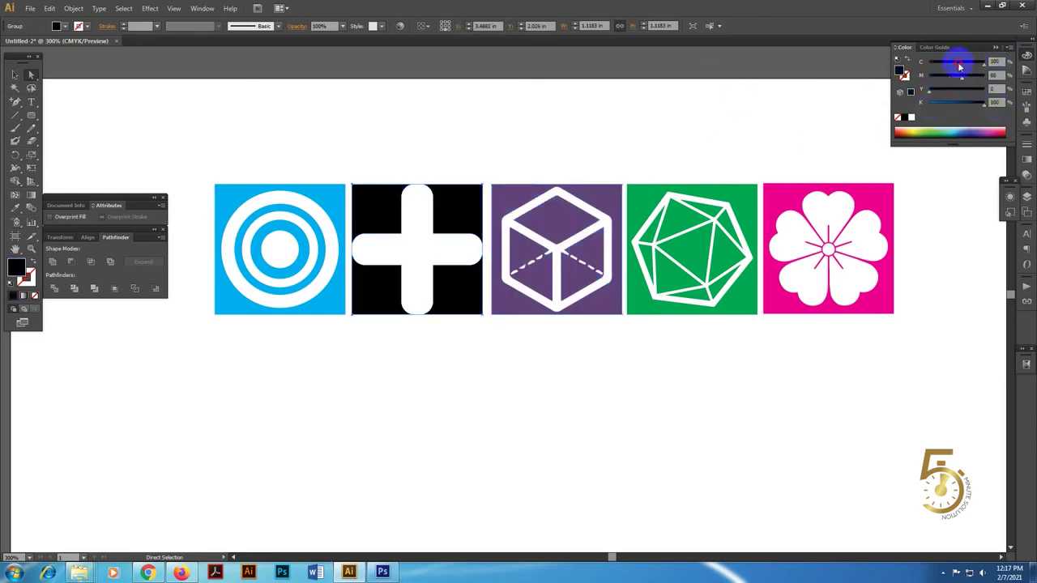
mouse_move(973, 105)
left_mouse_down()
mouse_move(952, 104)
mouse_move(983, 88)
mouse_move(879, 106)
left_mouse_up()
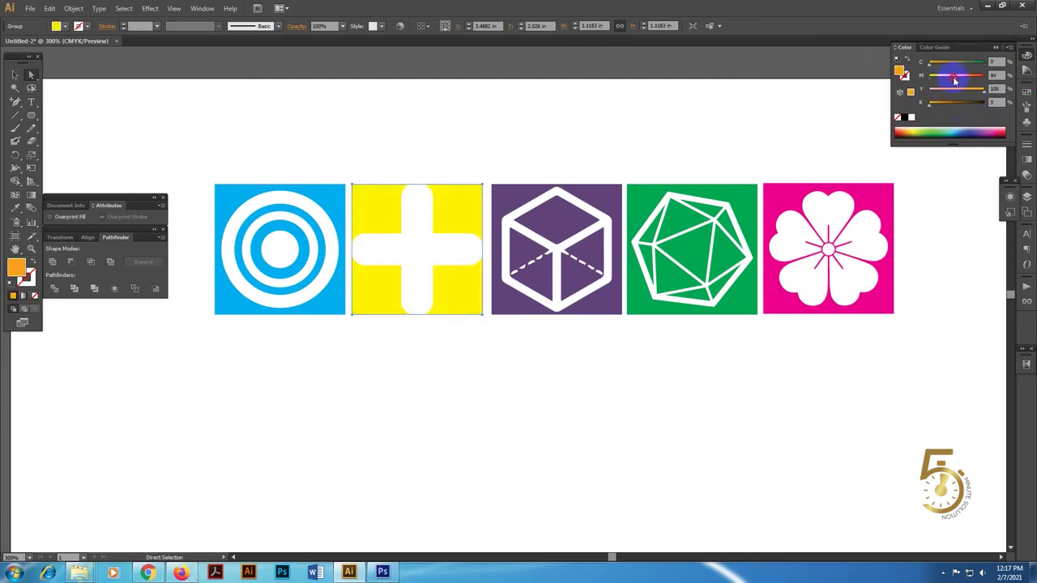
mouse_move(955, 80)
left_mouse_down()
mouse_move(967, 79)
mouse_move(943, 78)
left_mouse_up()
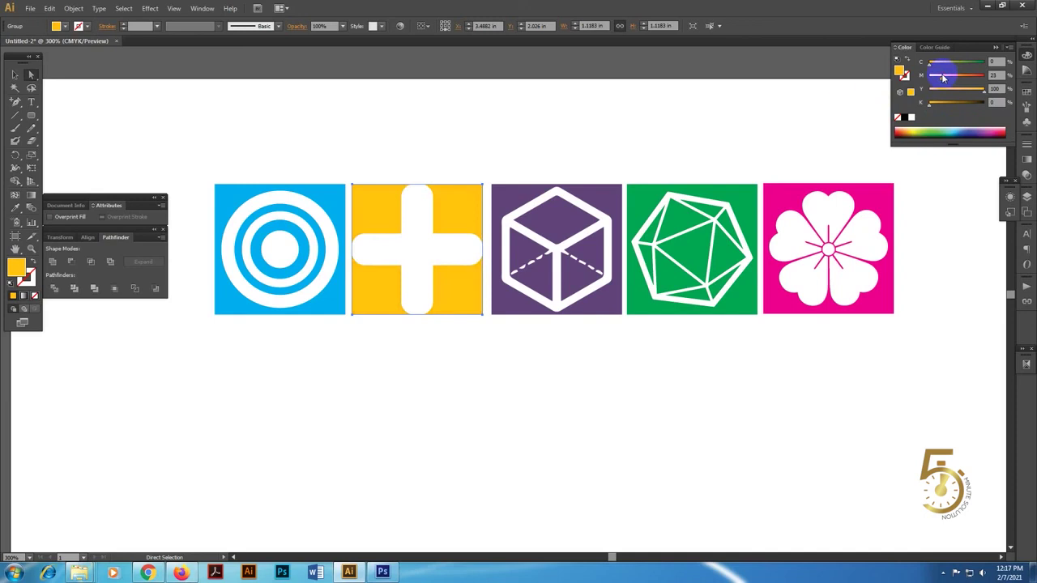
left_click(433, 232)
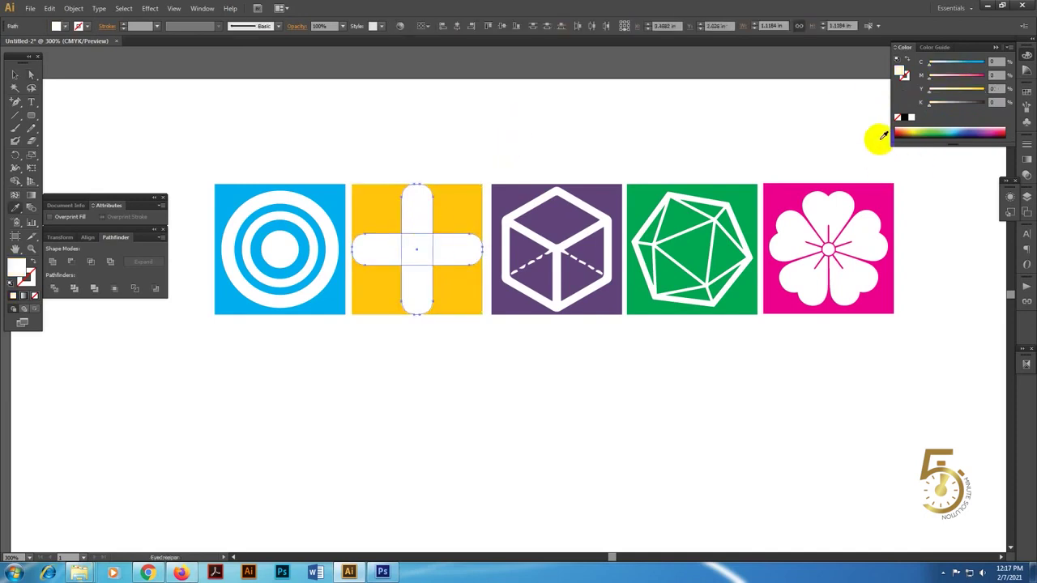
left_click(981, 92)
left_click(909, 118)
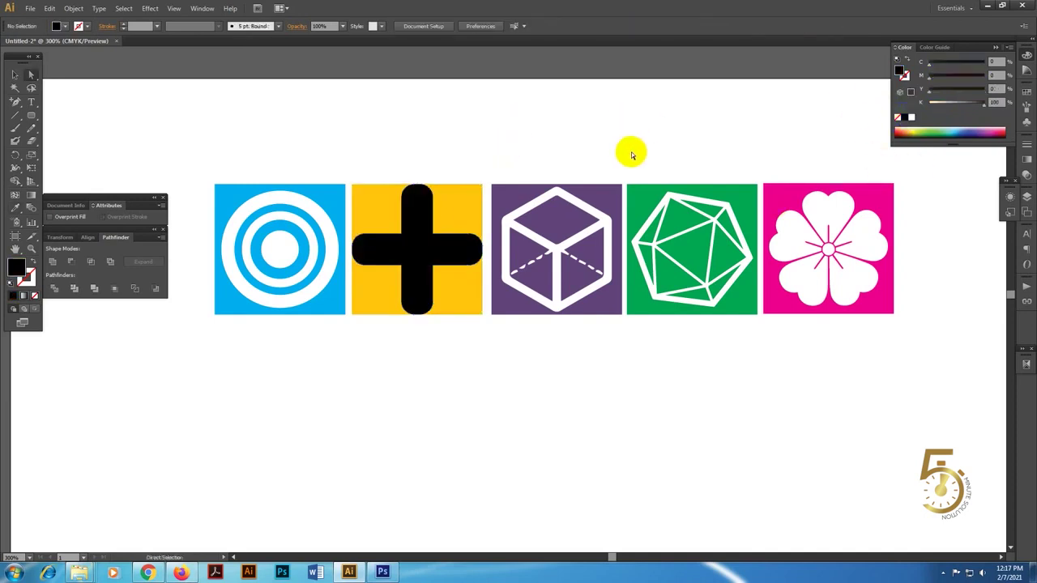
Select the five icon tiles and close the gap between the blue and yellow tiles
left_click_drag(184, 130, 886, 327)
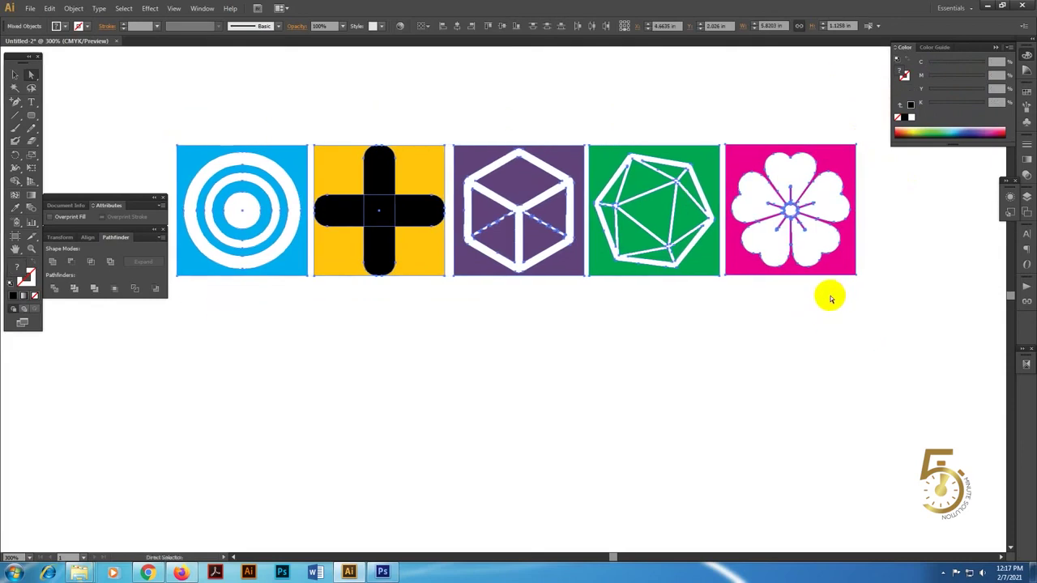
key("ctrl+minus")
key("ctrl+g")
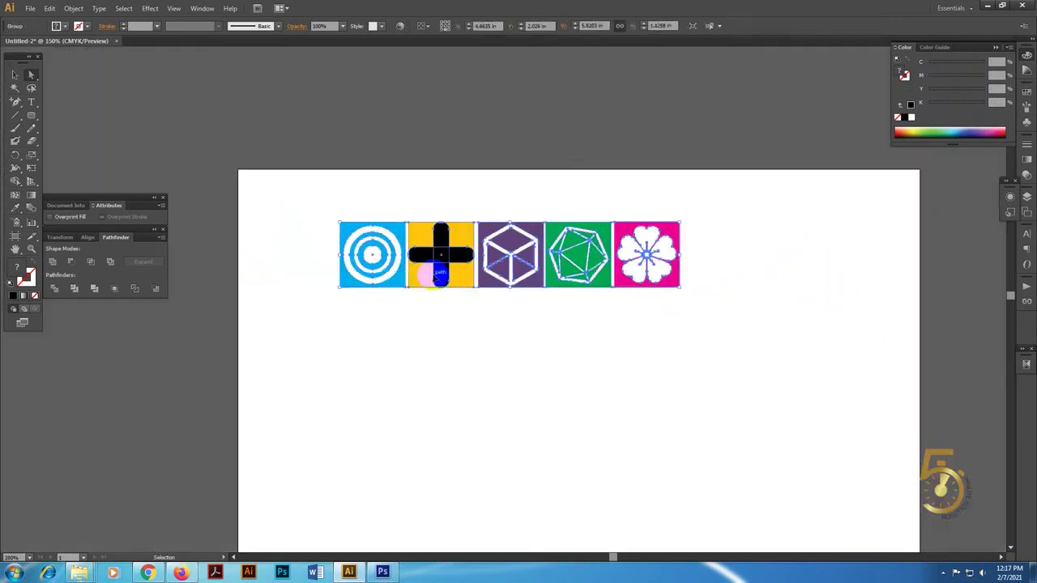
left_click_drag(279, 178, 694, 291)
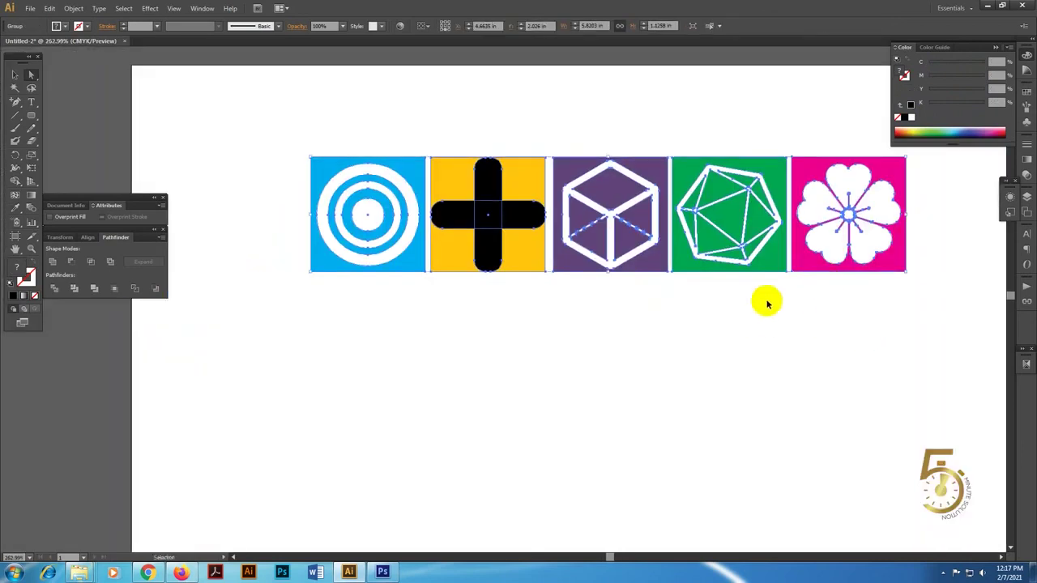
key("ctrl+shift+g")
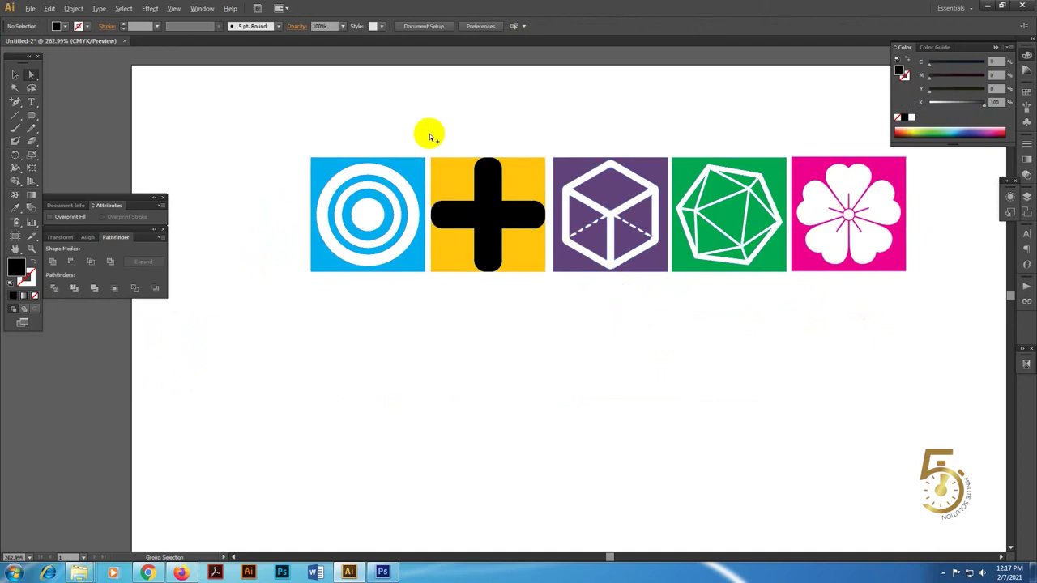
scroll(428, 132, "right", 3)
left_click_drag(291, 150, 393, 185)
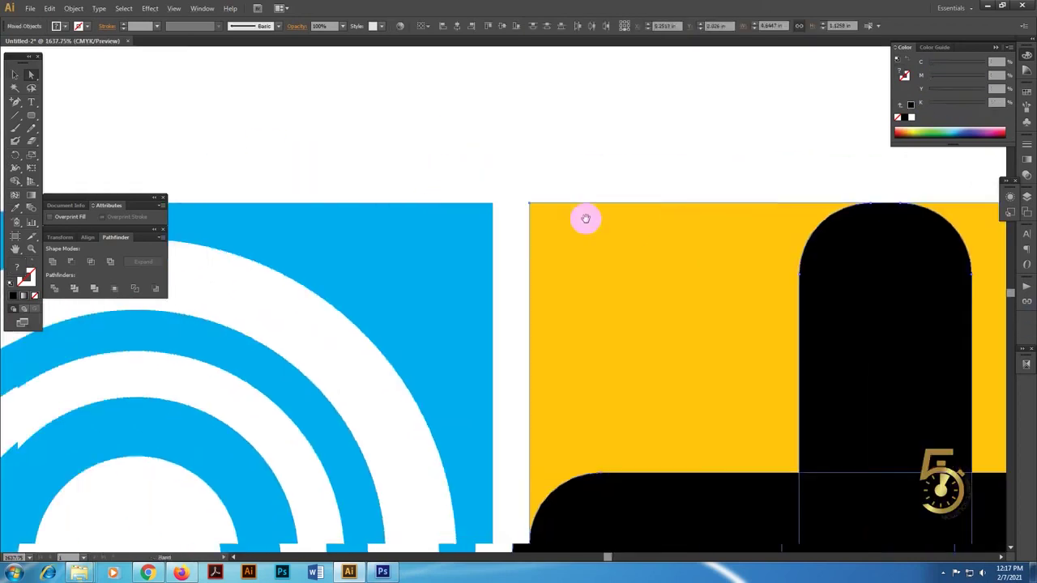
left_click_drag(583, 235, 556, 258)
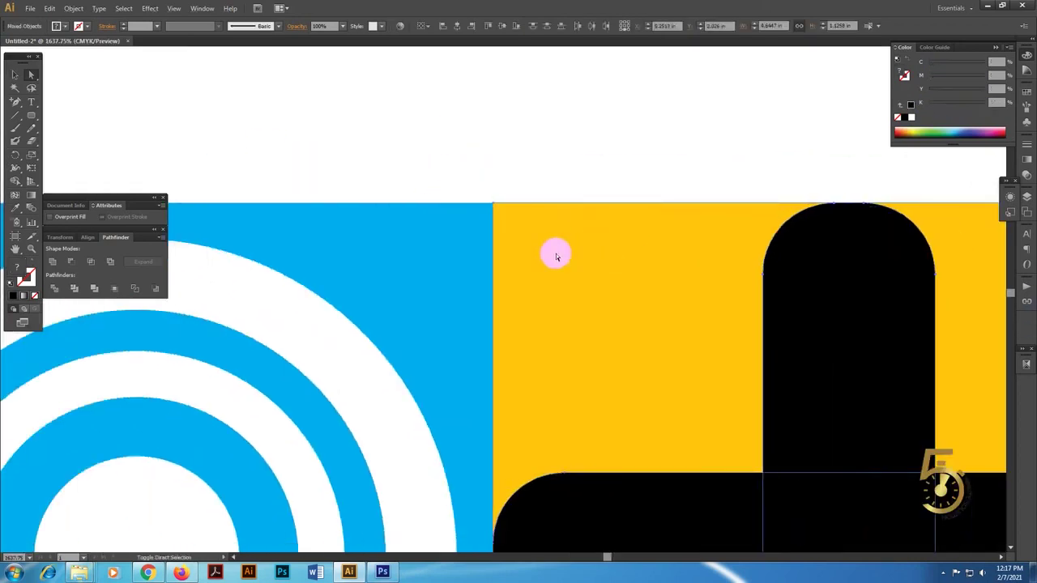
Select the yellow plus artwork, zoom out, and open its grouping context menu
left_click(533, 238)
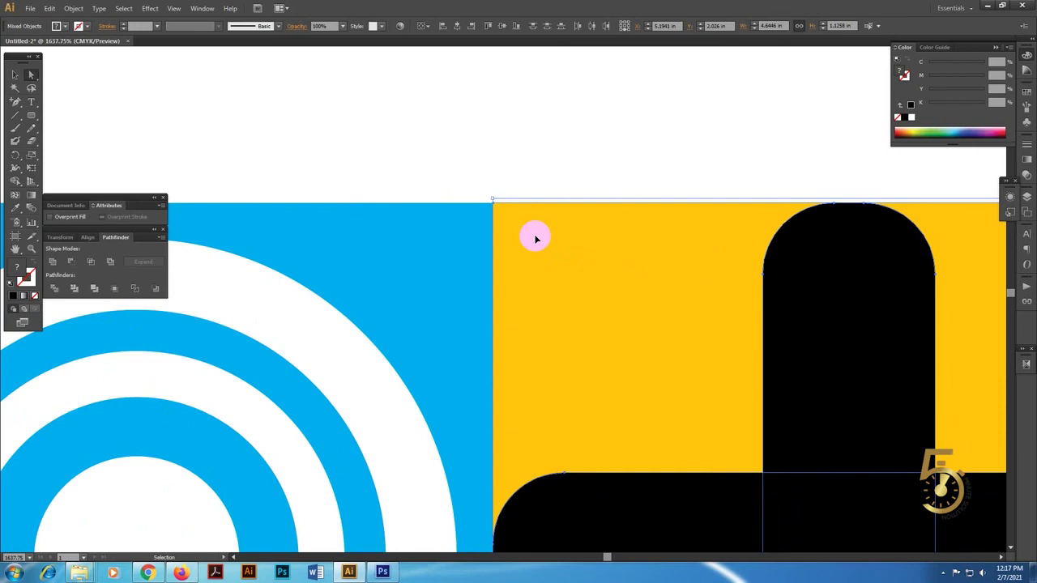
key("ctrl+minus")
key("ctrl+minus")
key("ctrl+minus")
key("ctrl+minus")
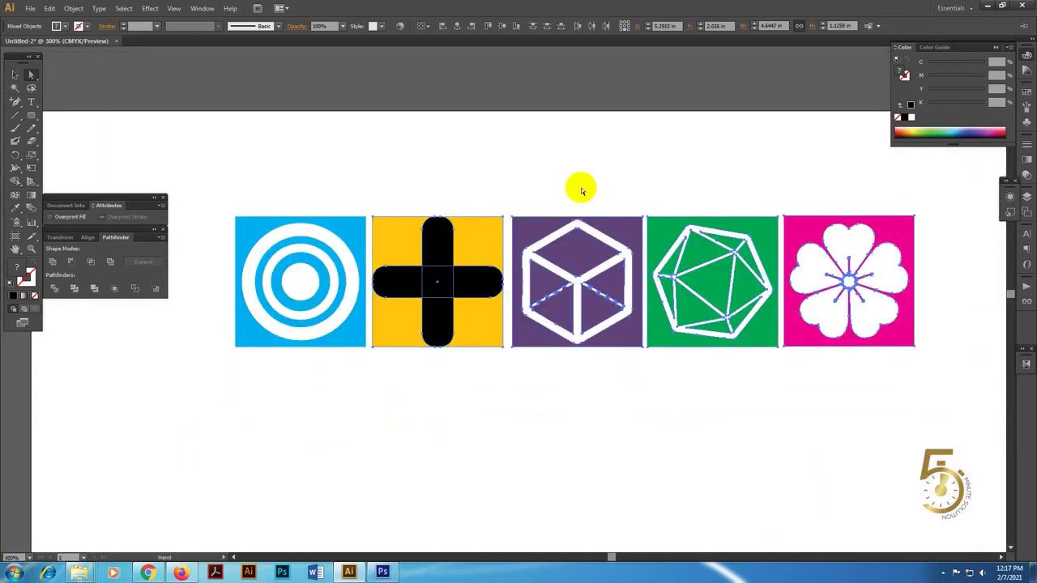
right_click(764, 315)
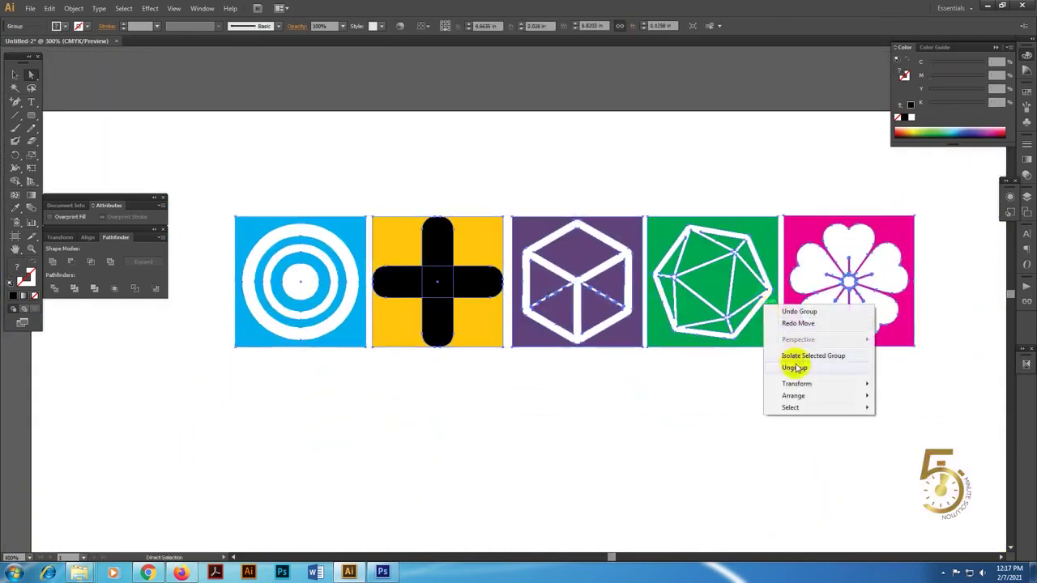
Ungroup the icons and vertically align all five squares
left_click(794, 369)
left_click_drag(964, 188, 777, 365)
left_click(892, 381)
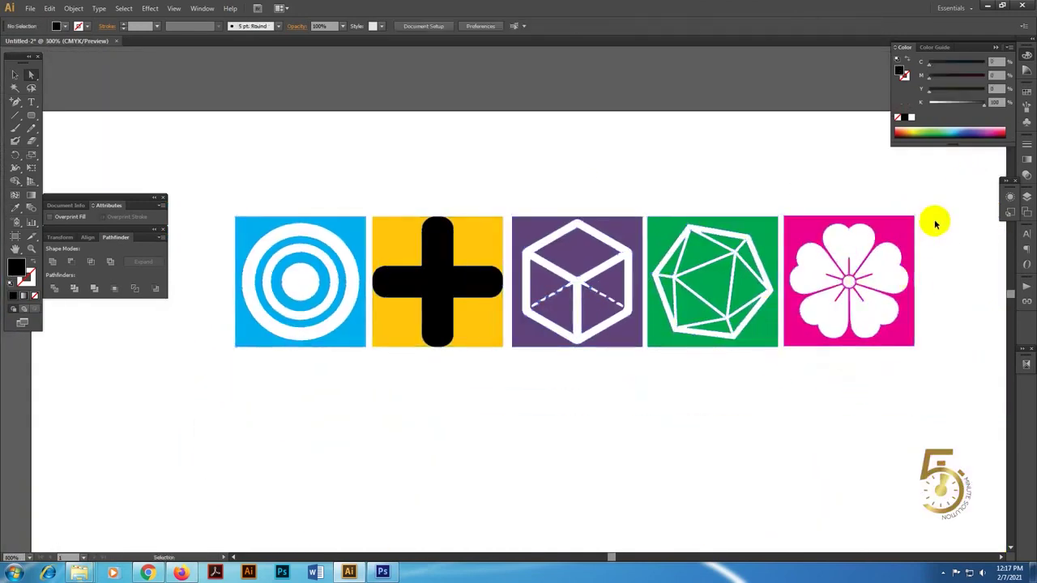
left_click_drag(935, 224, 798, 364)
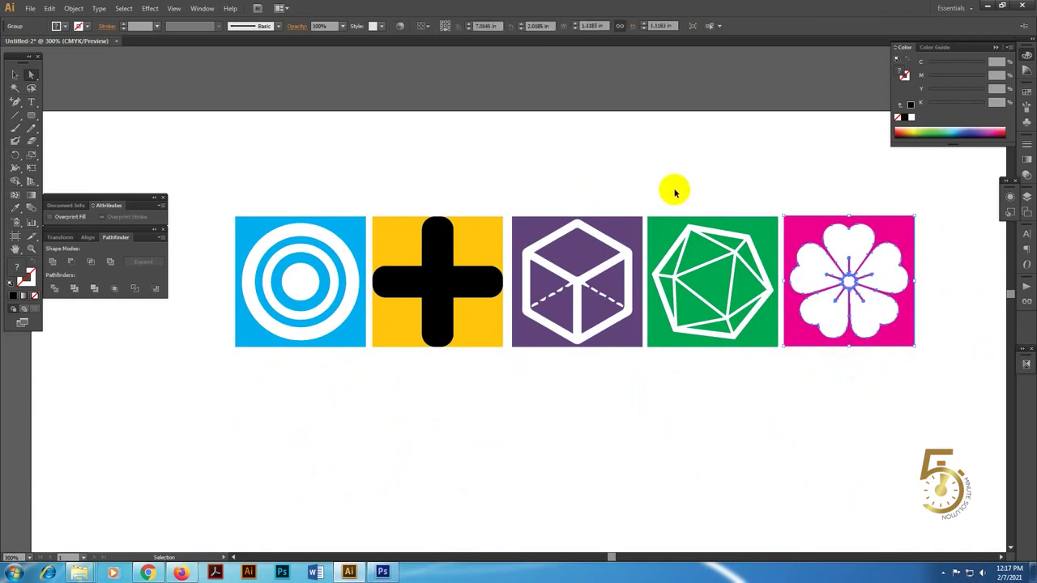
left_click(713, 354)
left_click_drag(512, 191, 632, 366)
left_click_drag(395, 196, 465, 370)
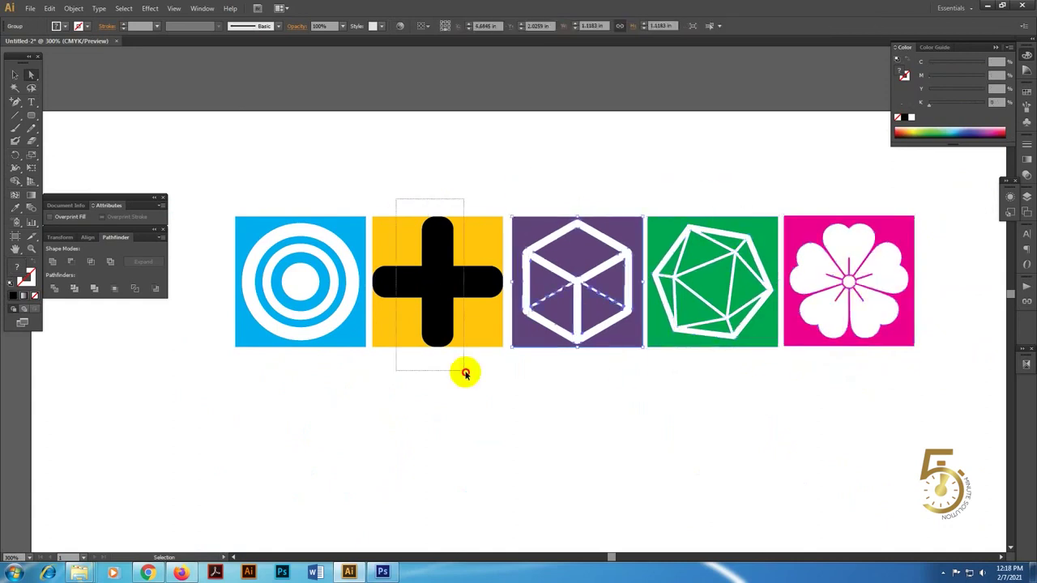
left_click(364, 358)
mouse_move(204, 189)
left_mouse_down()
mouse_move(895, 384)
mouse_move(972, 387)
left_mouse_up()
left_click(488, 27)
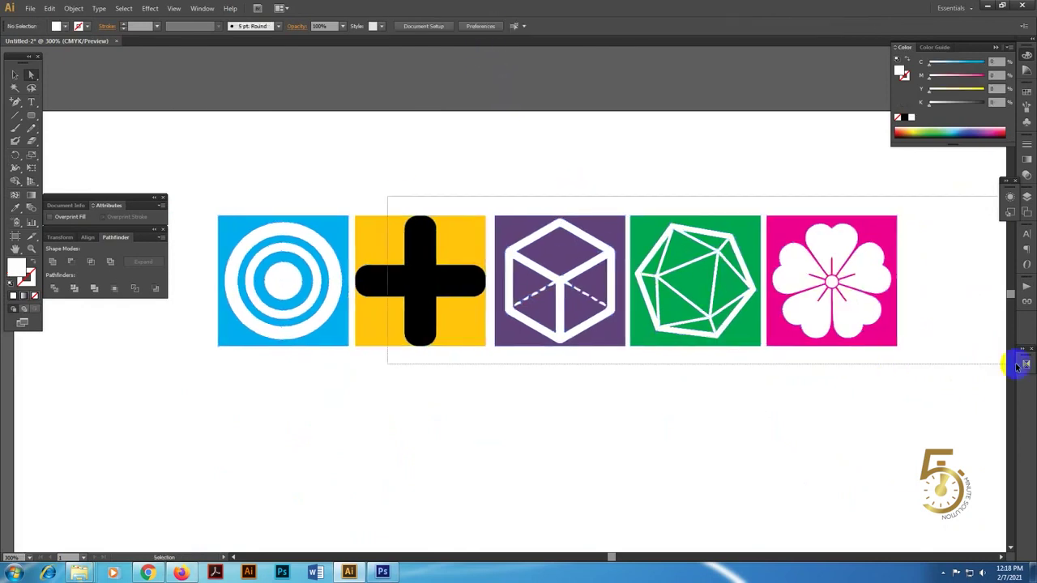
Slide the yellow plus square flush against the blue square
left_click_drag(340, 209, 442, 242)
left_click_drag(489, 324, 451, 324)
scroll(448, 321, "down", 3)
scroll(447, 322, "down", 3)
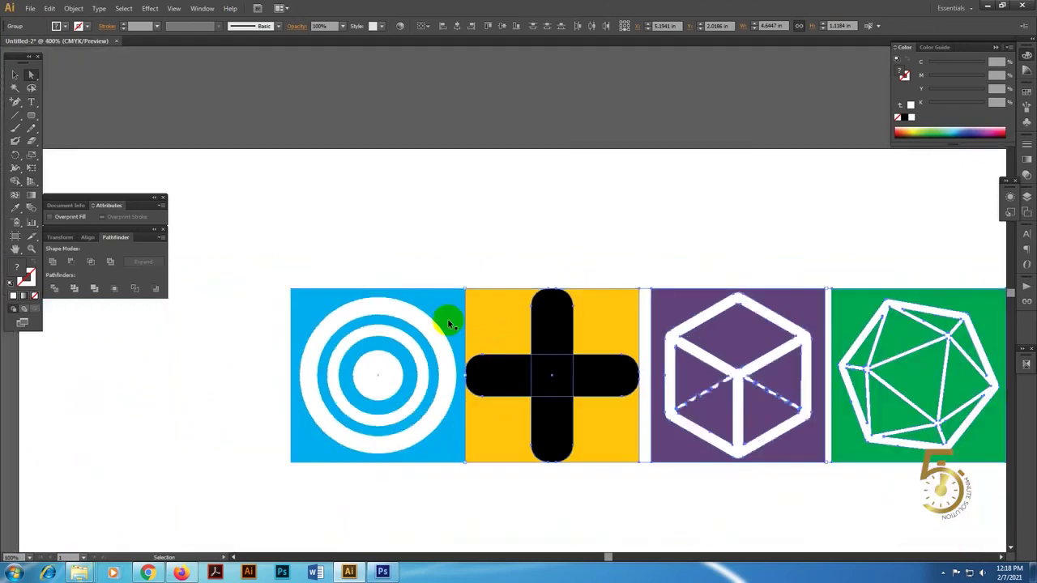
left_click(565, 318, "shift")
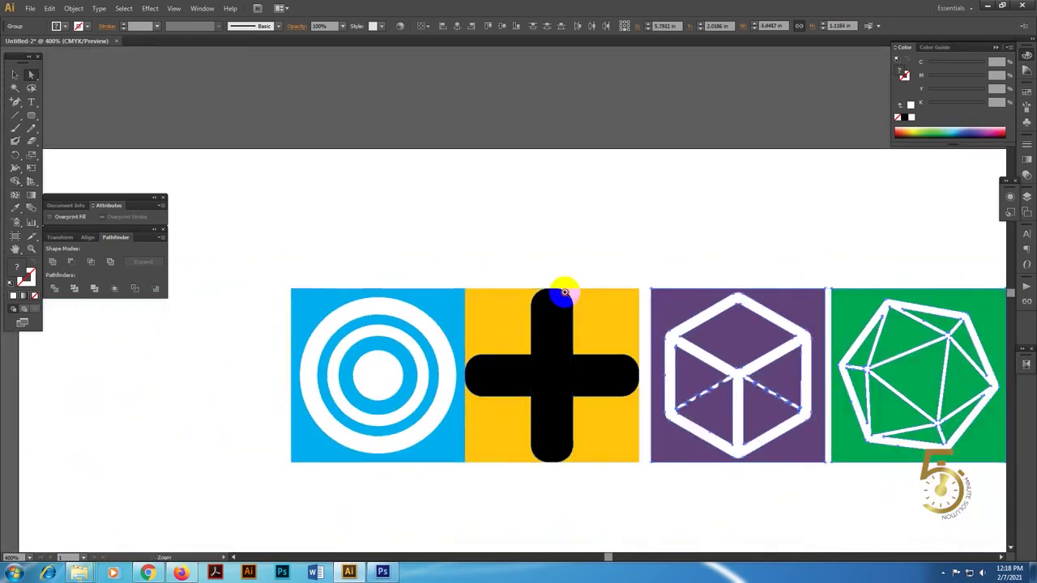
scroll(684, 306, "up", 5)
Slide the purple cube and green icosahedron squares flush against their left neighbours
left_click_drag(711, 306, 642, 308)
scroll(640, 307, "down", 3)
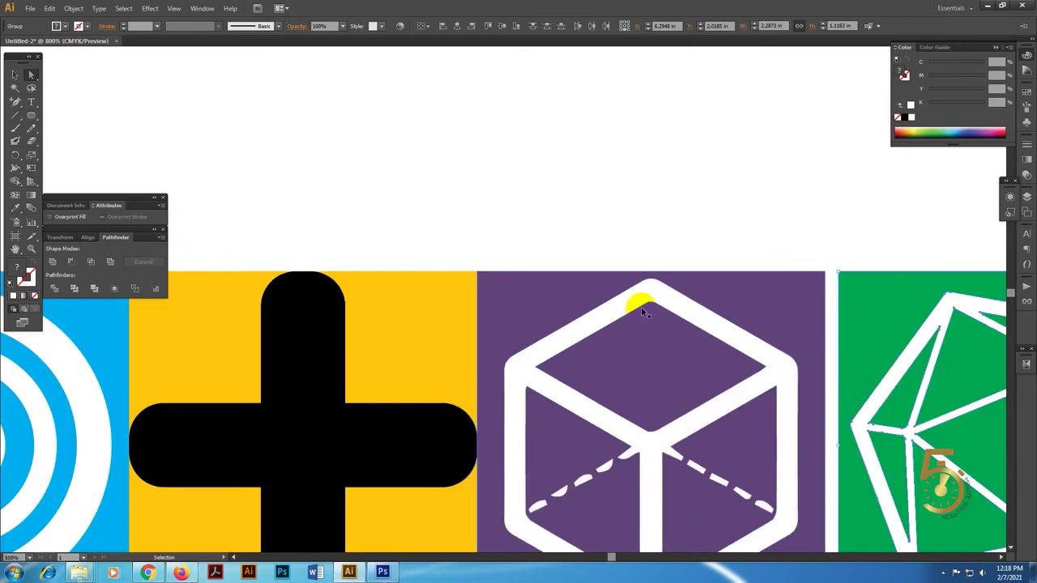
scroll(641, 307, "down", 3)
scroll(828, 310, "up", 5)
left_click_drag(634, 279, 570, 283)
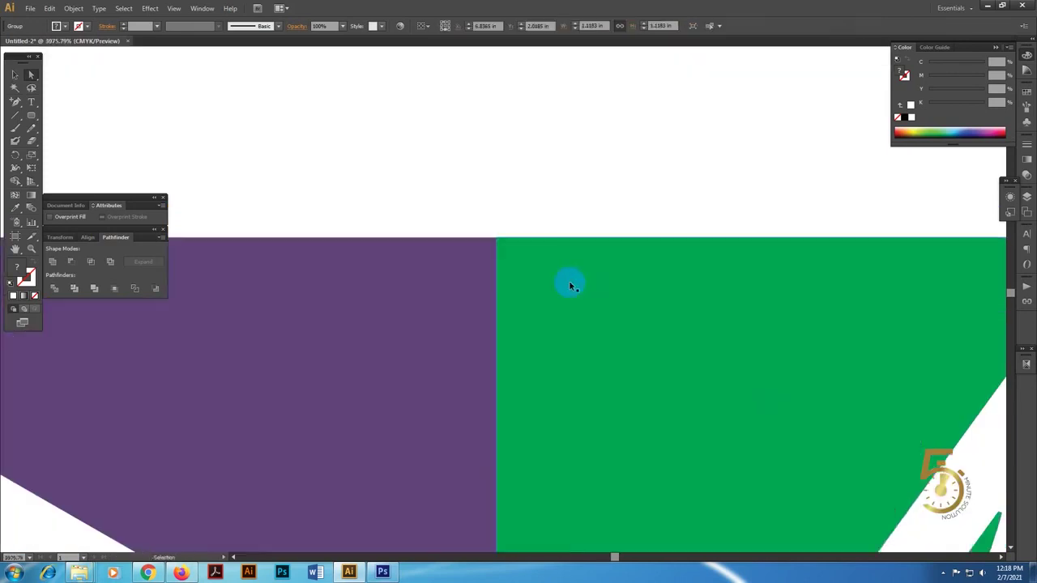
scroll(568, 281, "down", 2)
scroll(569, 280, "down", 2)
scroll(568, 280, "down", 2)
scroll(568, 280, "down", 1)
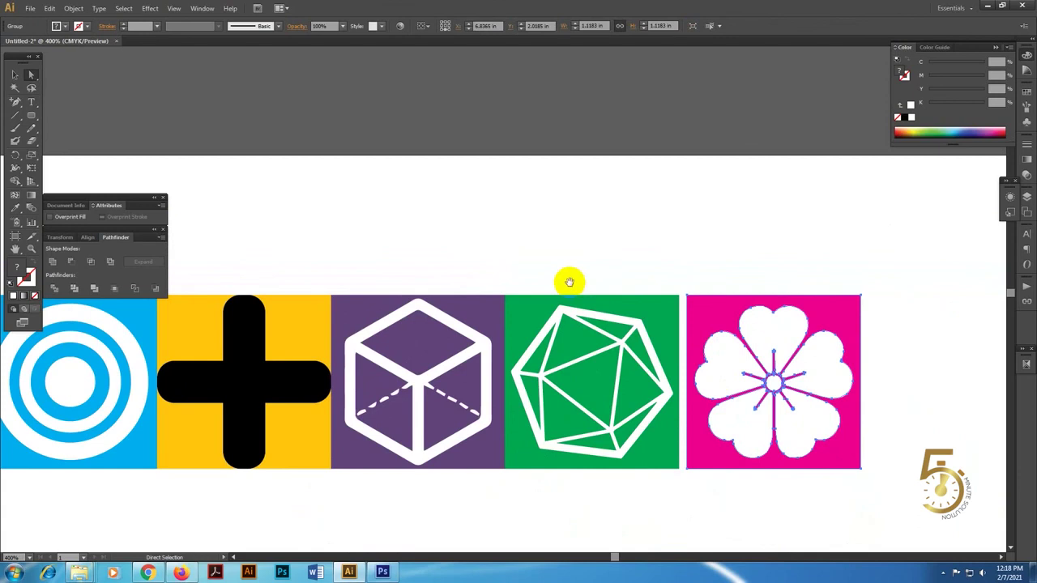
Slide the pink flower square flush against the green square
left_click_drag(546, 280, 731, 306)
left_click_drag(823, 354, 770, 352)
scroll(770, 351, "down", 10)
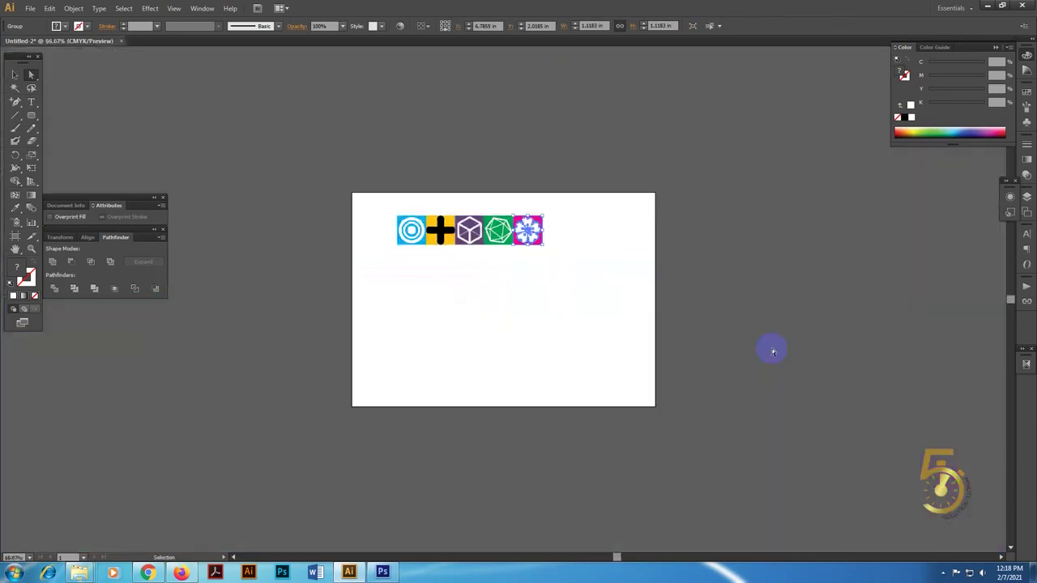
scroll(338, 214, "up", 5)
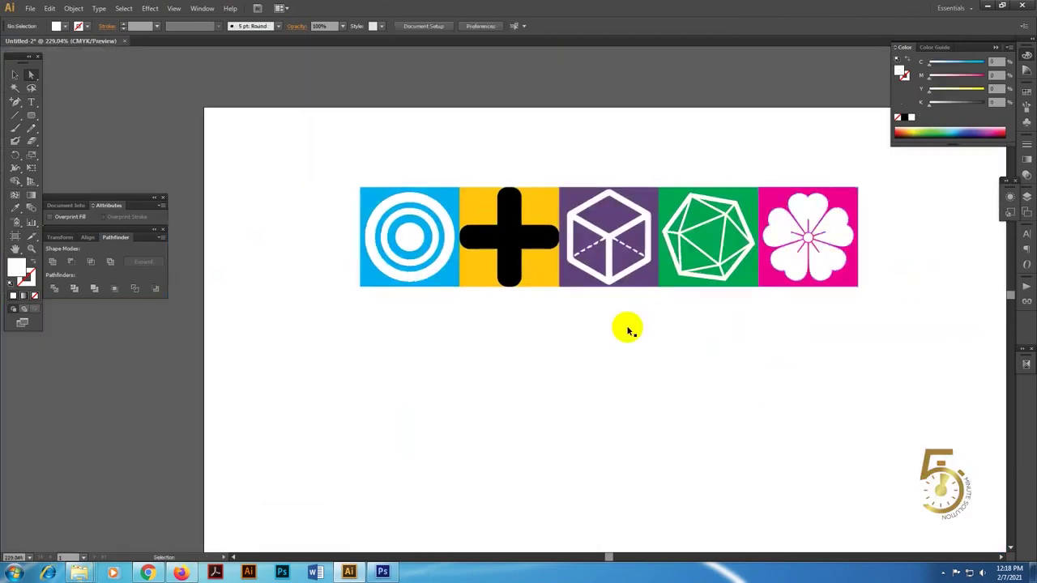
Select all icon squares and drag a copy of the row directly beneath the original
left_click(1010, 292)
key("ctrl+a")
scroll(763, 274, "down", 2)
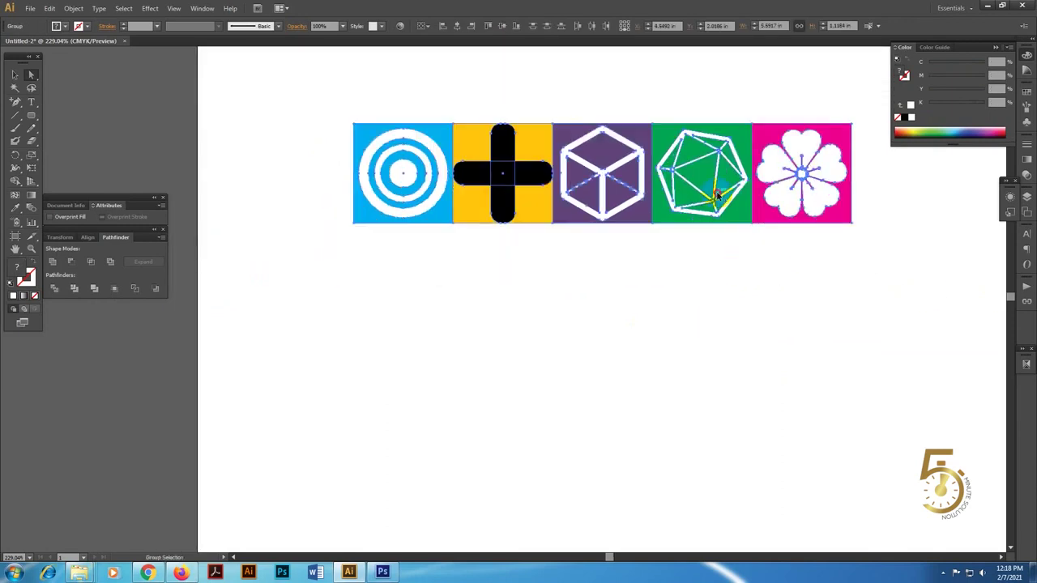
left_click_drag(716, 195, 718, 296)
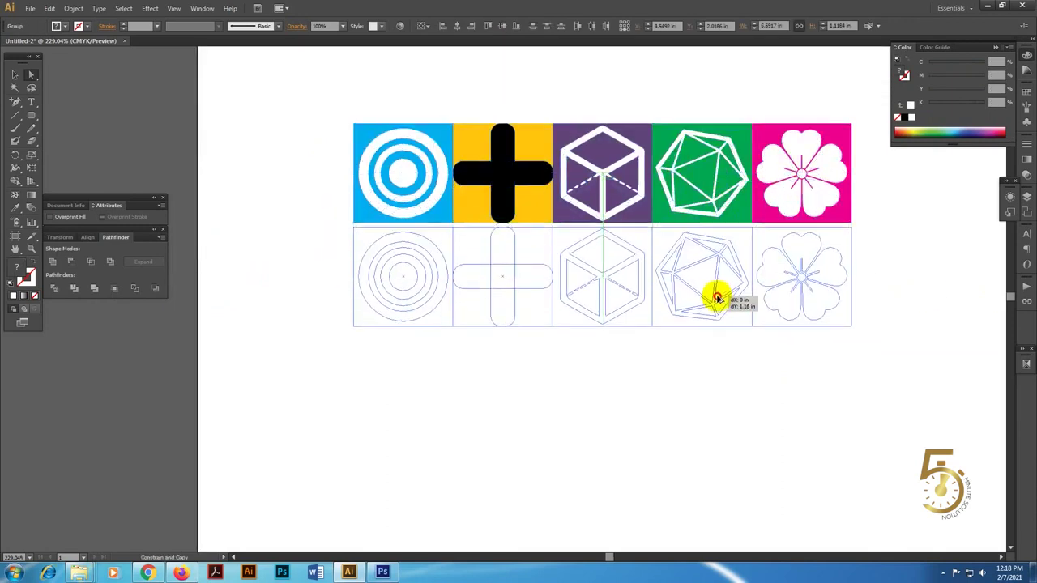
left_click_drag(718, 297, 718, 297)
Try rotating the copied bottom row 180°, then undo the rotation
key("r")
left_click(719, 278, "alt")
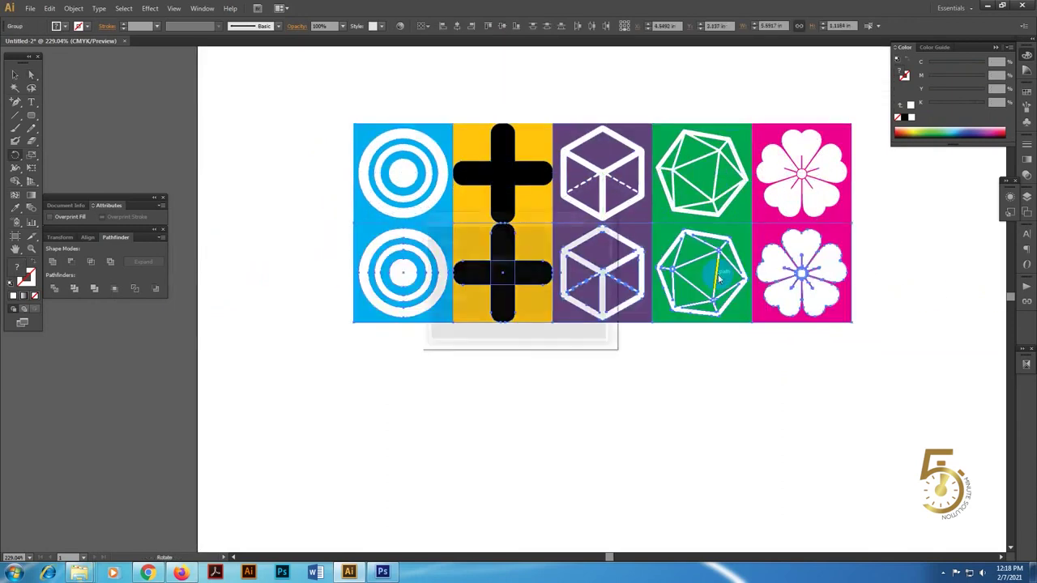
key("Return")
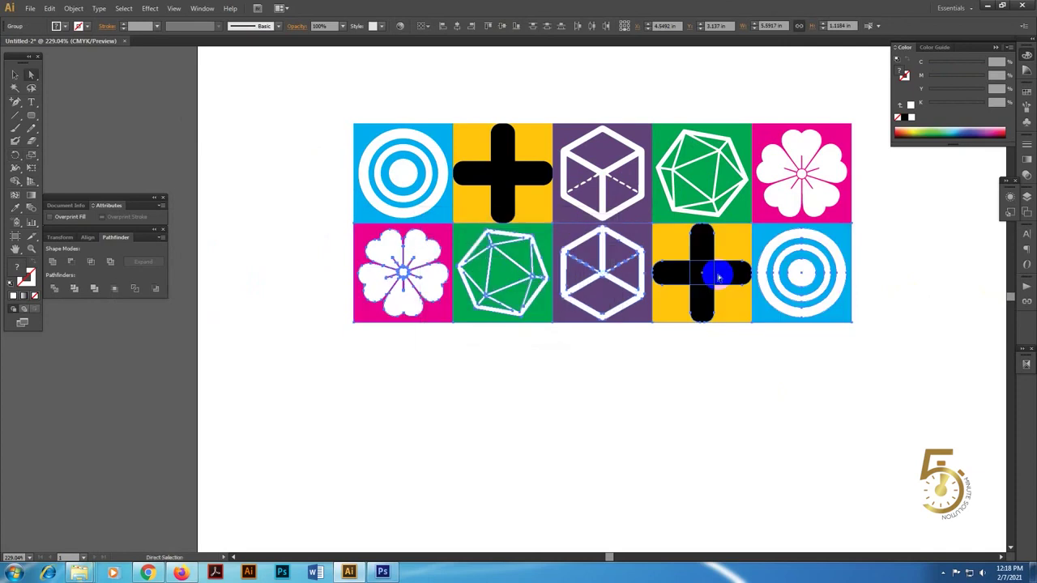
left_click(671, 420)
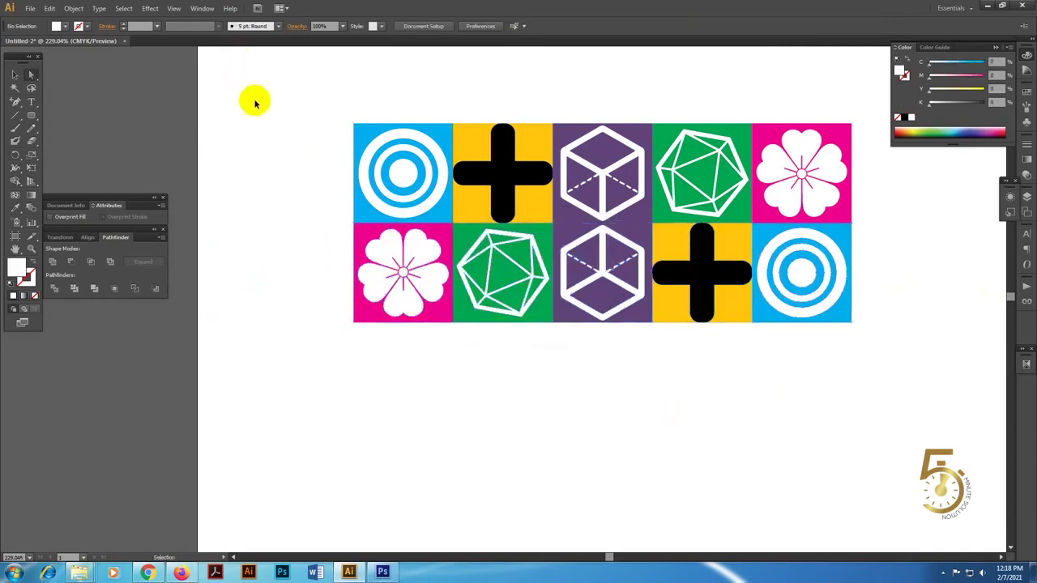
left_click_drag(254, 103, 925, 381)
key("ctrl+z")
Select the bottom-row icons: icosahedron, plus, flower, target and the rest
left_click(906, 369)
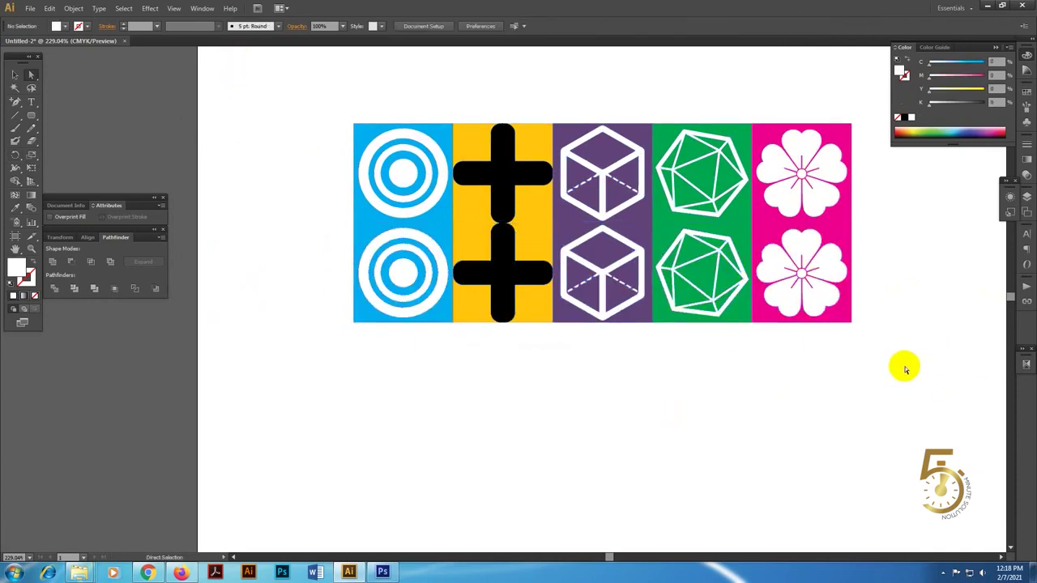
left_click(759, 285)
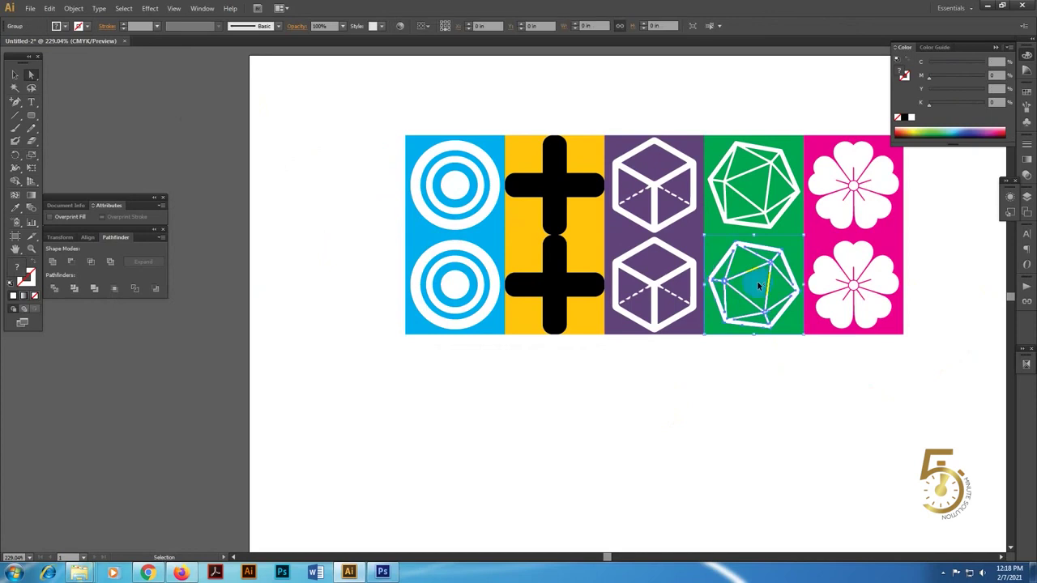
left_click(553, 290)
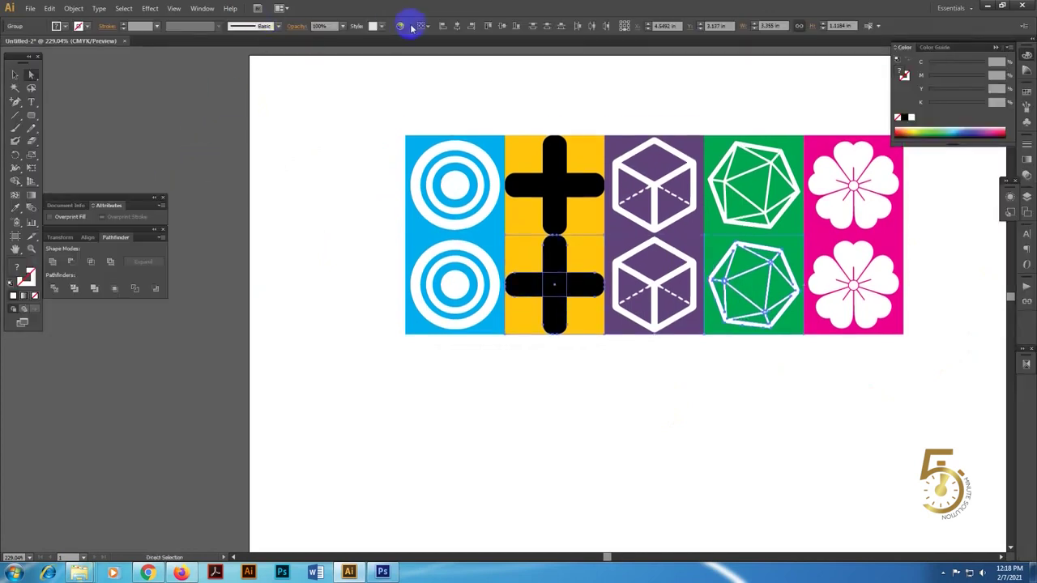
mouse_move(347, 253)
left_mouse_down()
mouse_move(950, 348)
mouse_move(878, 349)
left_mouse_up()
left_click(950, 348)
left_click(834, 257)
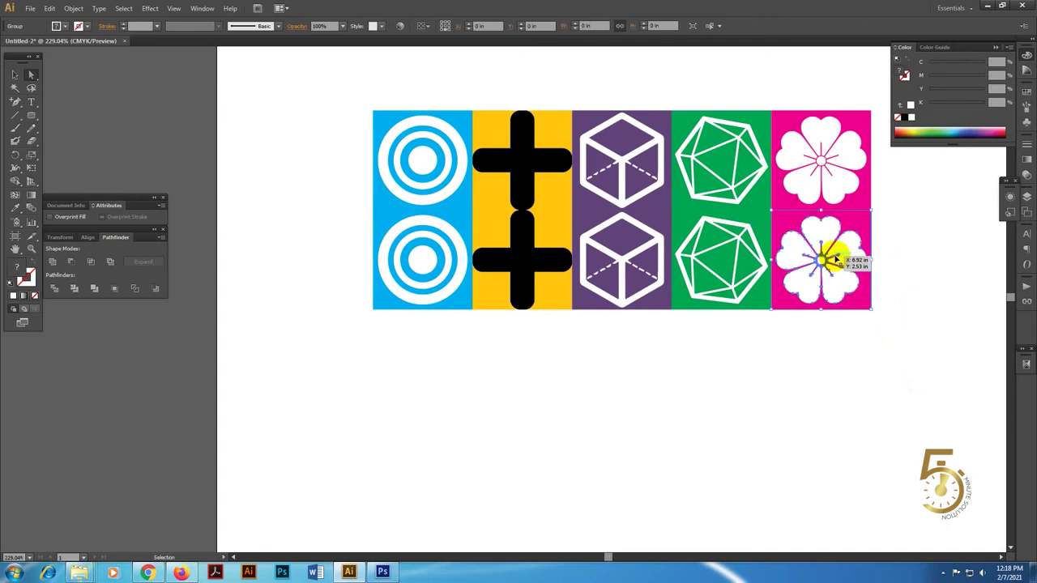
left_click(733, 255, "shift")
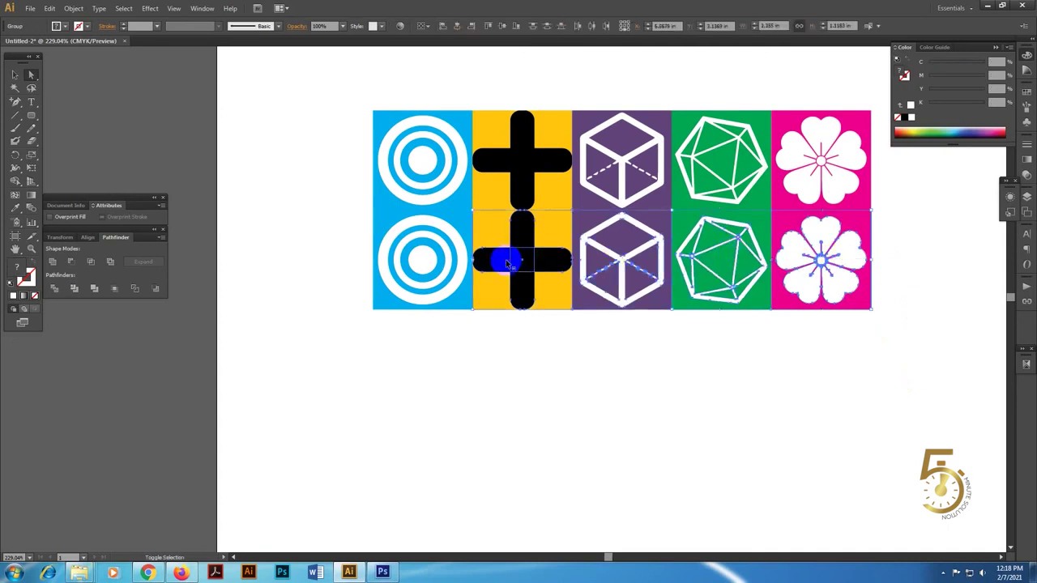
left_click(402, 263, "shift")
left_click_drag(340, 348, 898, 311)
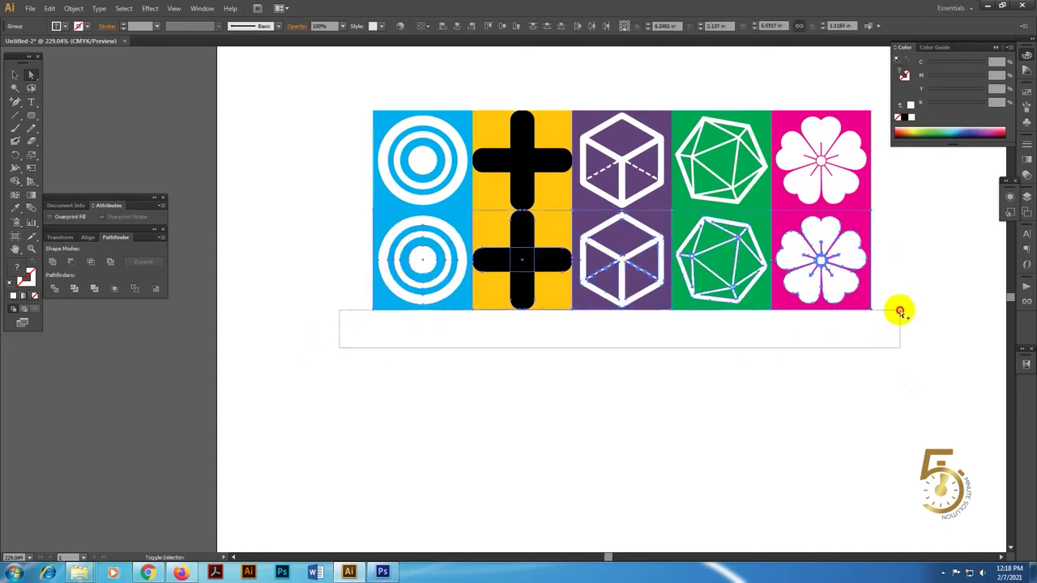
Delete the bottom-row icons and leftover black and white bars, keeping the yellow square
key("Delete")
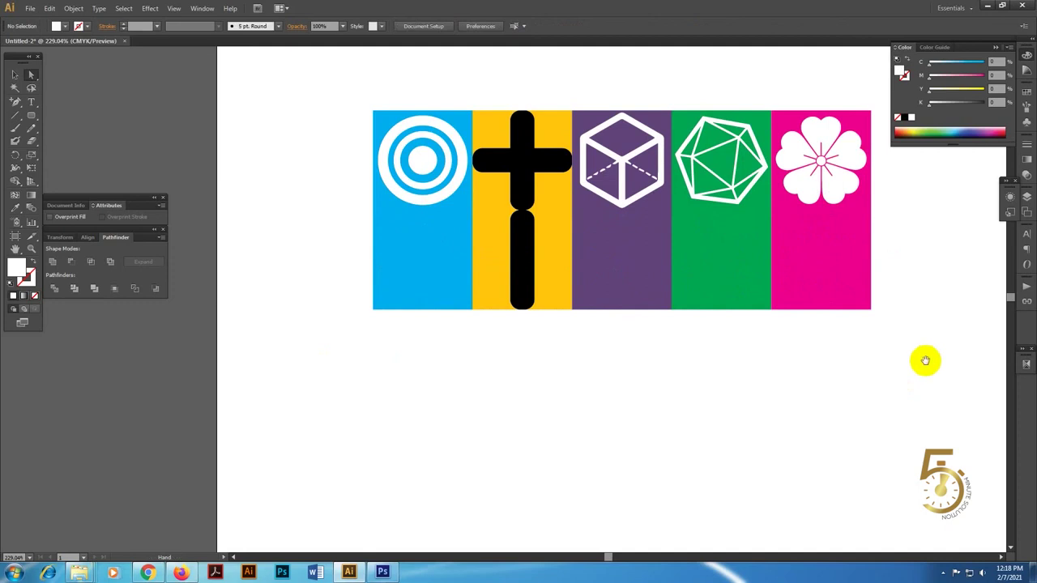
left_click_drag(925, 359, 932, 392)
left_click(528, 271)
key("Delete")
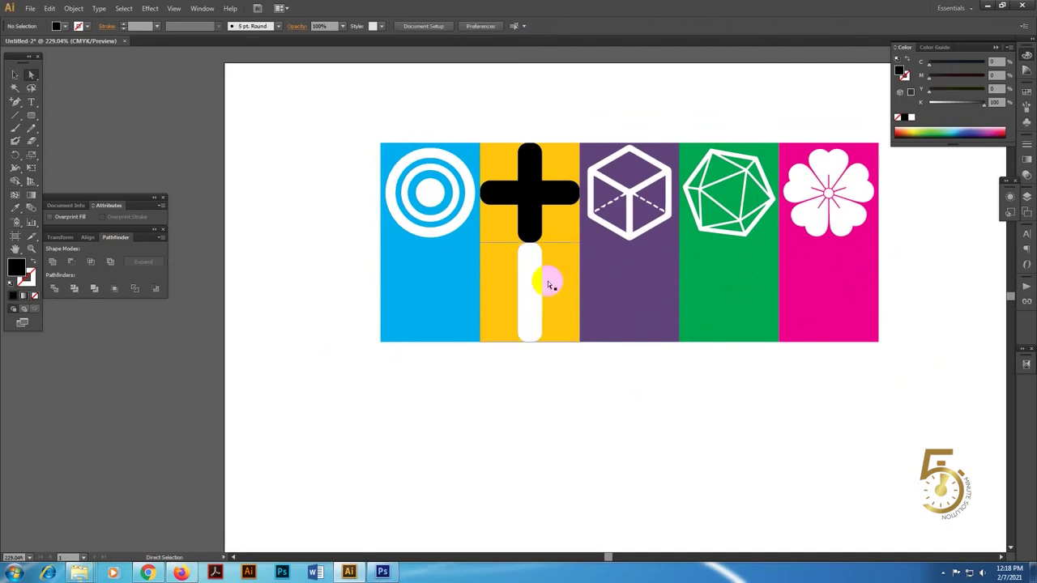
left_click(549, 285)
key("Delete")
left_click_drag(556, 297, 631, 390)
key("ctrl+z")
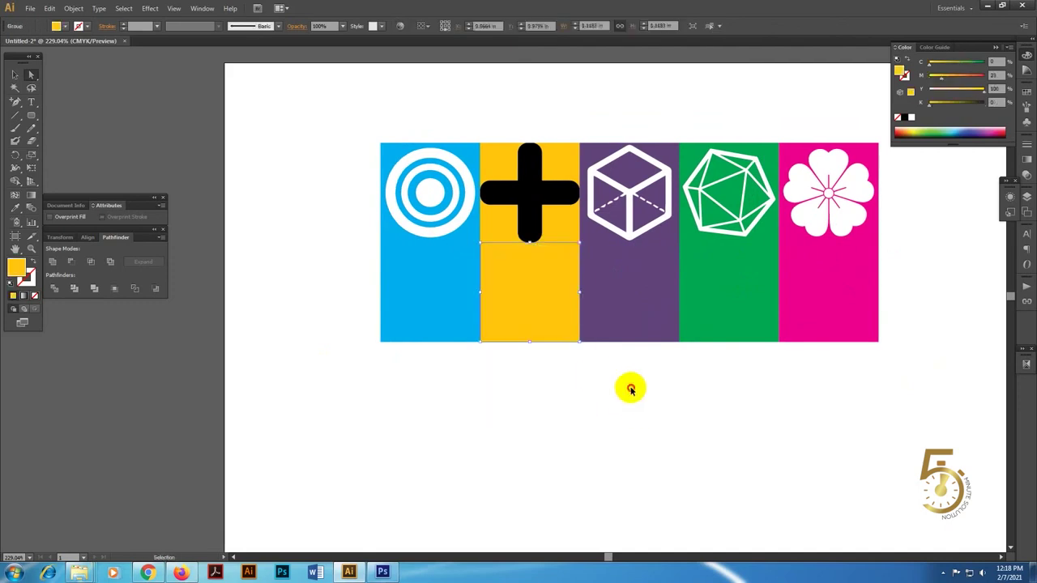
Delete the white pill in the yellow panel, then undo to restore the black cross
left_click(530, 220)
key("Delete")
left_click(530, 199)
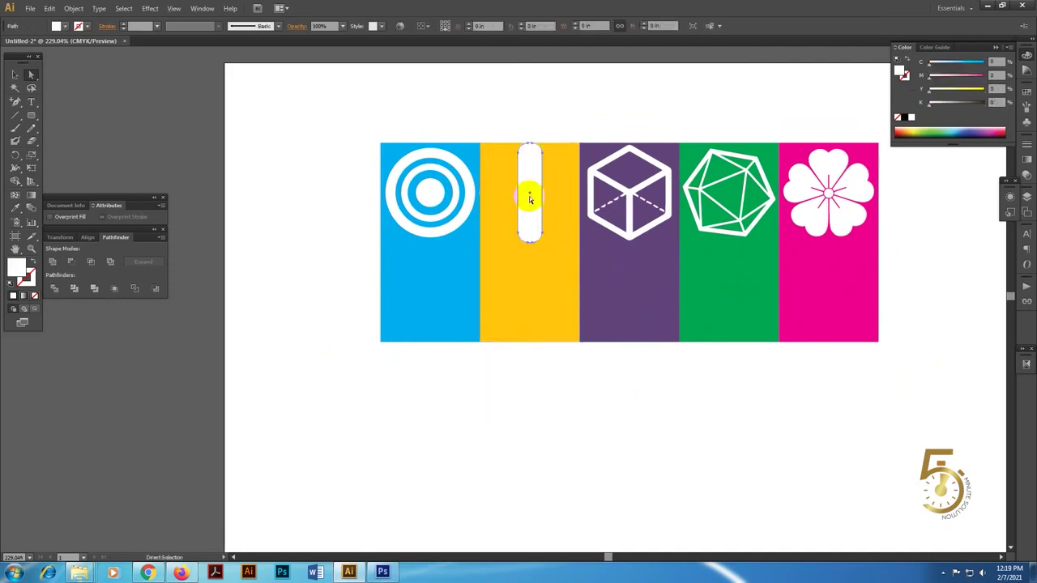
key("Delete")
key("ctrl+z")
key("ctrl+z")
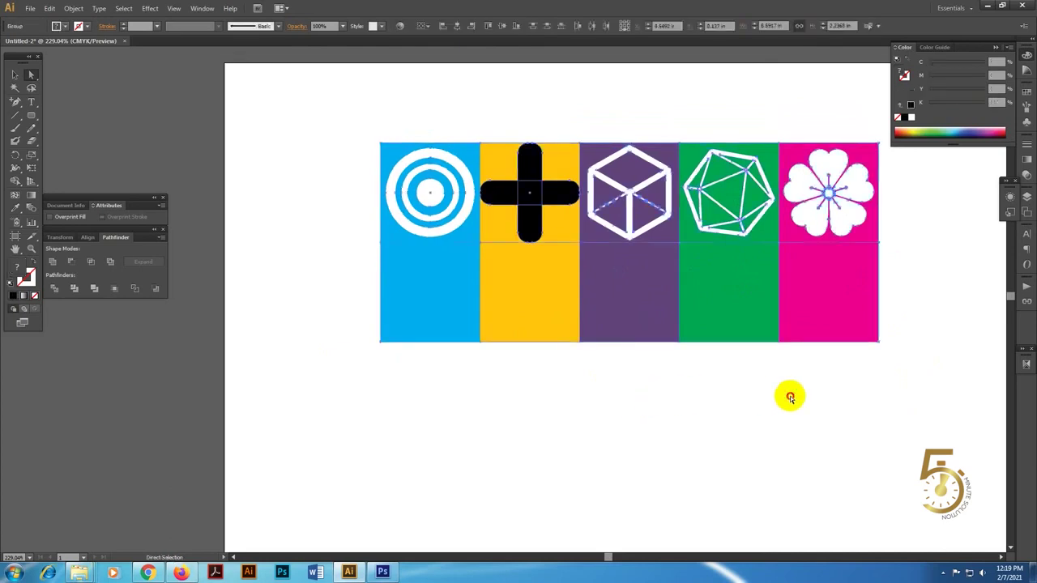
Nudge the lower halves of the colour panels down to open a white gap
scroll(829, 433, "up", 1)
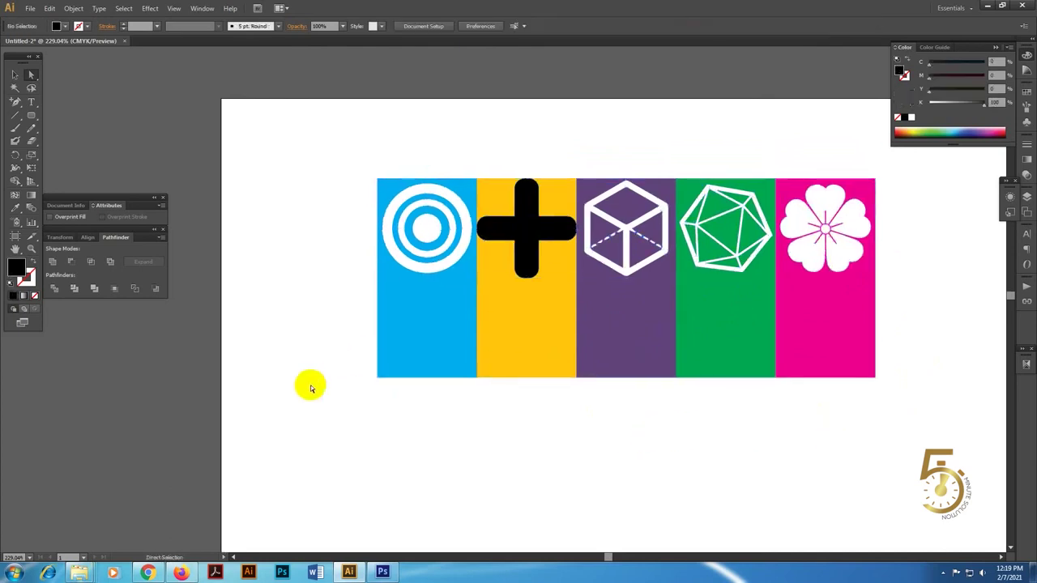
left_click_drag(317, 394, 972, 305)
key("Down")
key("Down")
key("Down")
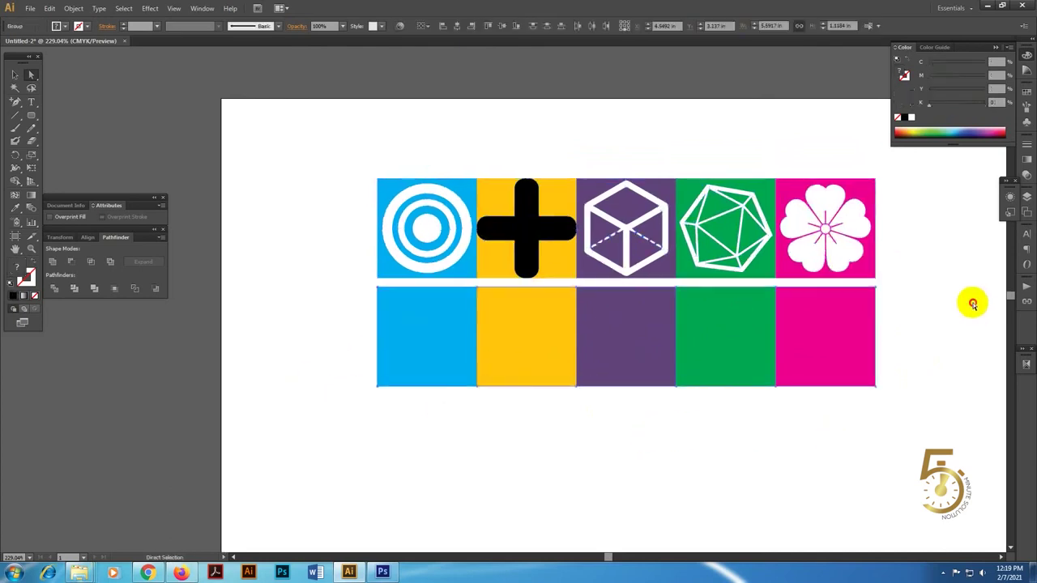
left_click(972, 304)
left_click_drag(934, 447, 950, 381)
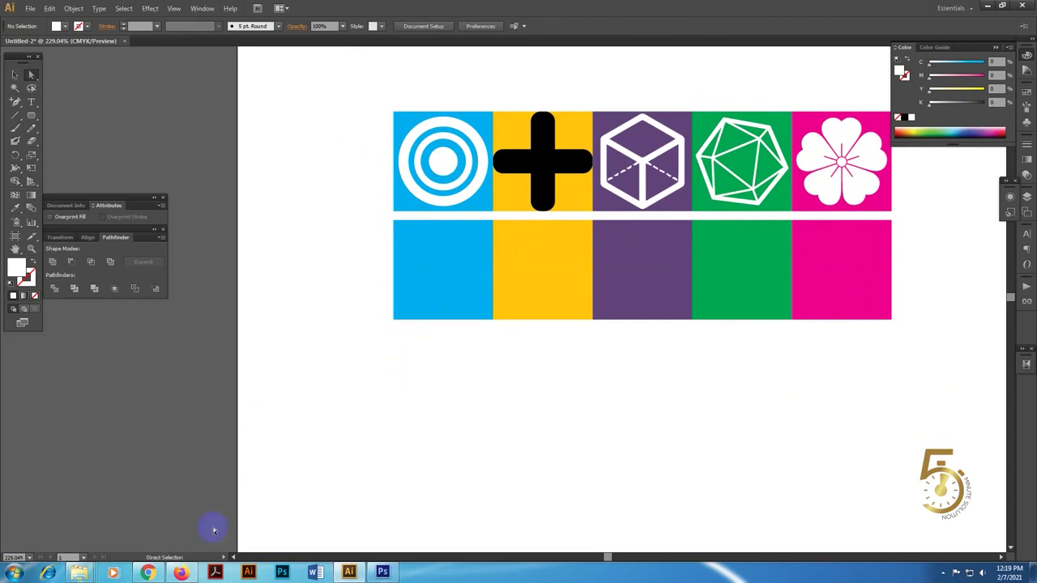
In Chrome, close the VectorStock page and browse the flower icon image results
left_click(158, 573)
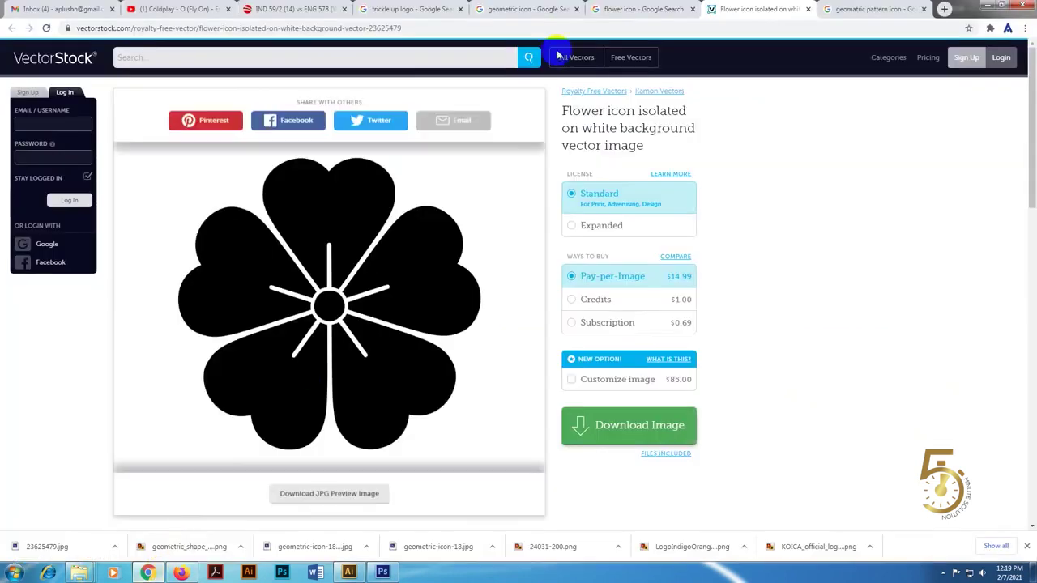
left_click(808, 9)
left_click(669, 7)
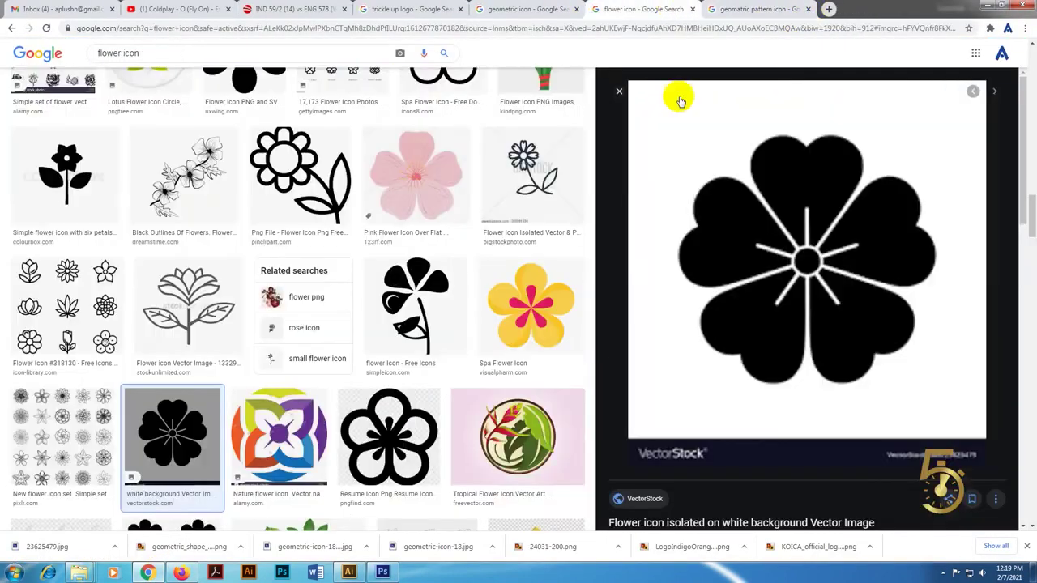
scroll(372, 304, "down", 3)
scroll(360, 310, "up", 5)
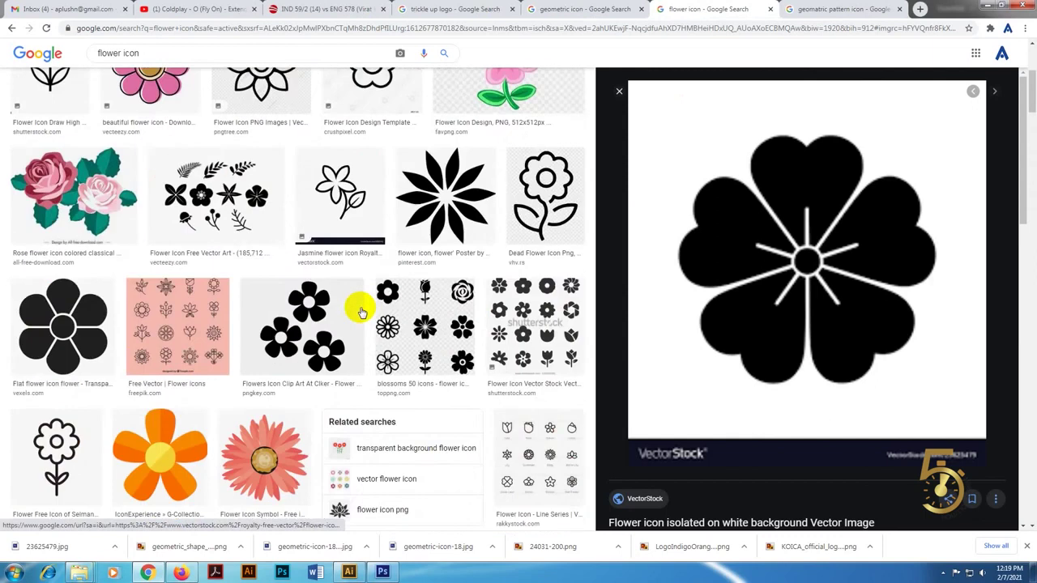
scroll(352, 304, "up", 5)
scroll(389, 340, "down", 3)
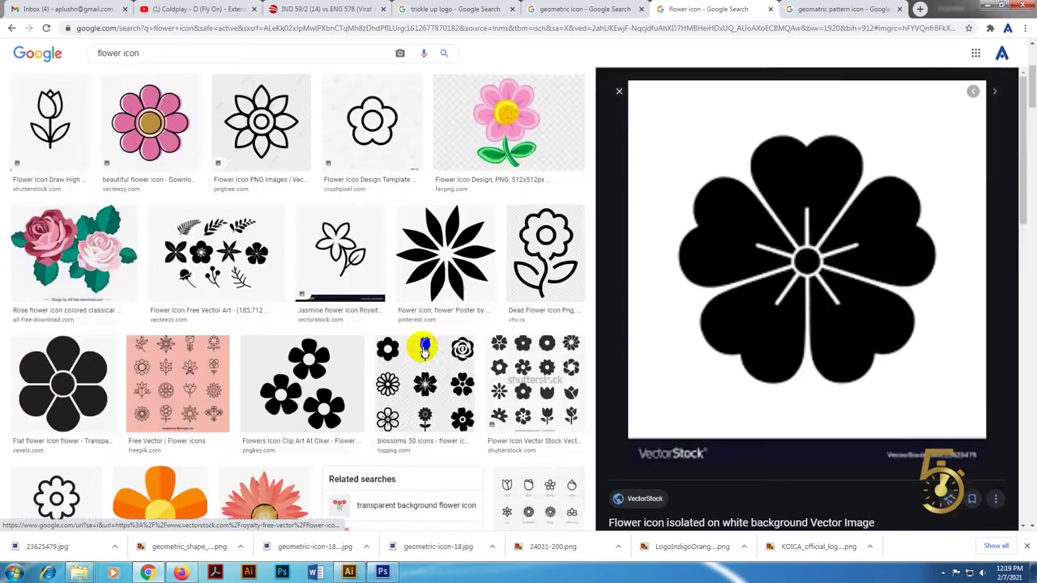
Copy the black star-shaped flower image and paste it into the Illustrator document
left_click(445, 194)
scroll(783, 377, "down", 3)
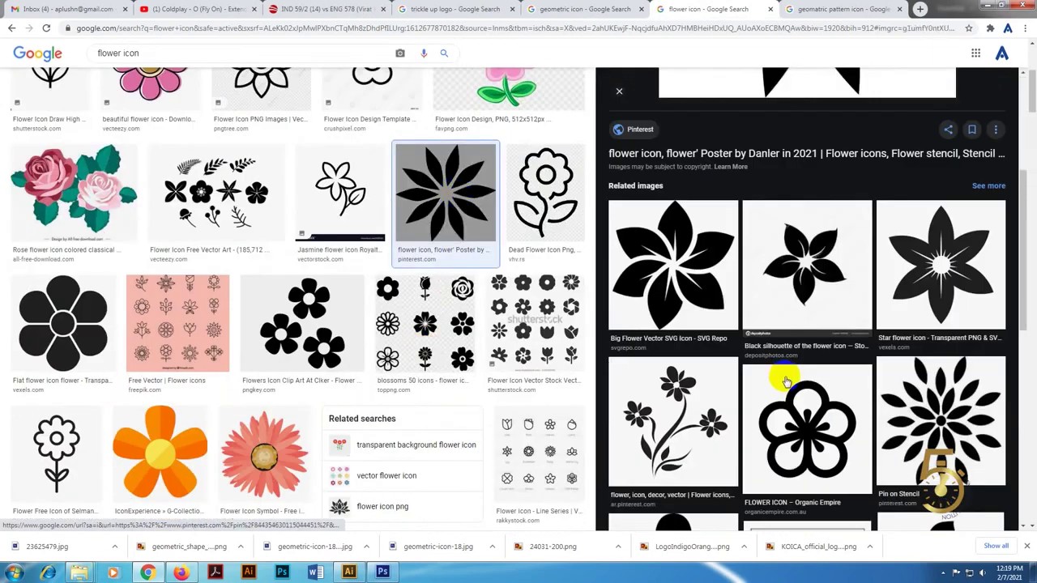
scroll(783, 381, "up", 5)
right_click(810, 195)
left_click(835, 308)
key("alt+Tab")
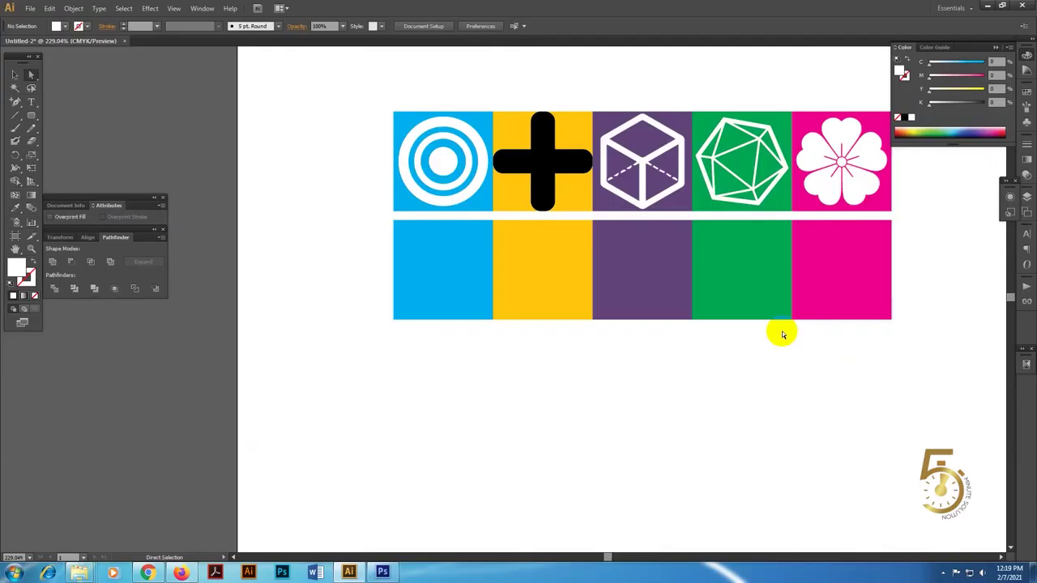
scroll(782, 335, "down", 5)
key("ctrl+v")
Cancel a trial move of the pasted flower and scale it to 50%
key("Return")
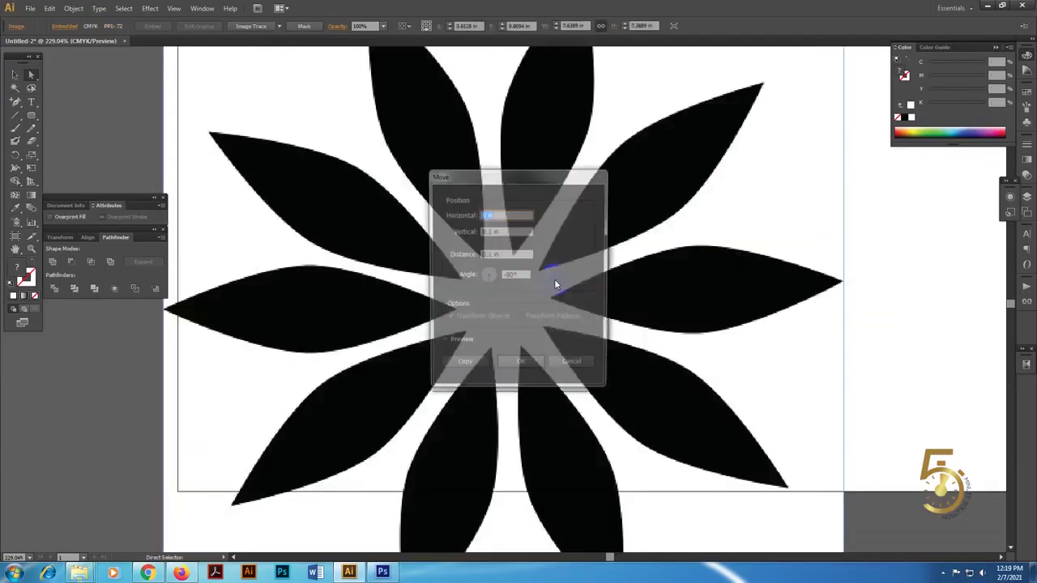
type("5")
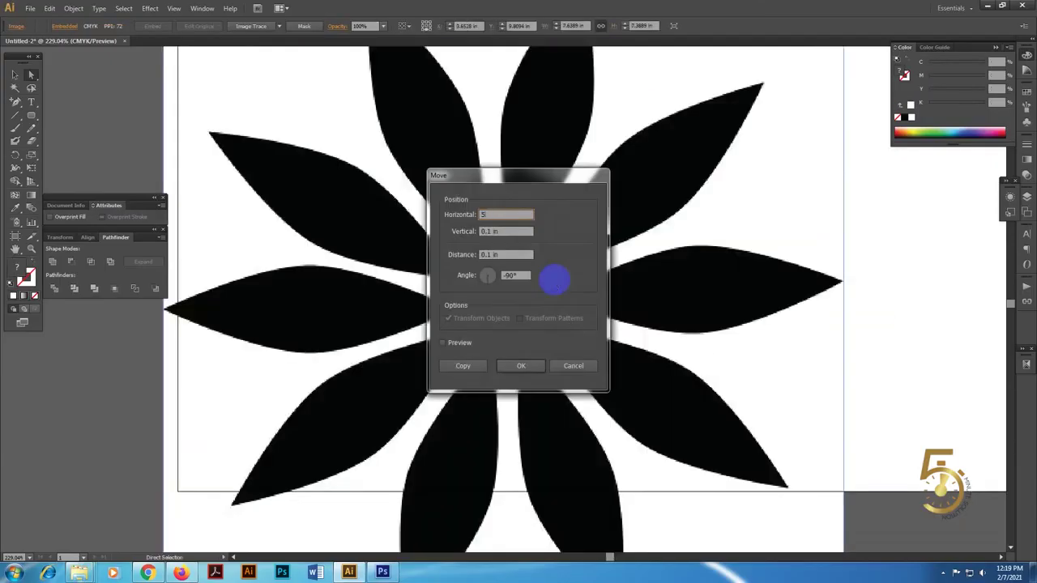
type("200")
left_click(555, 283)
left_click(554, 357)
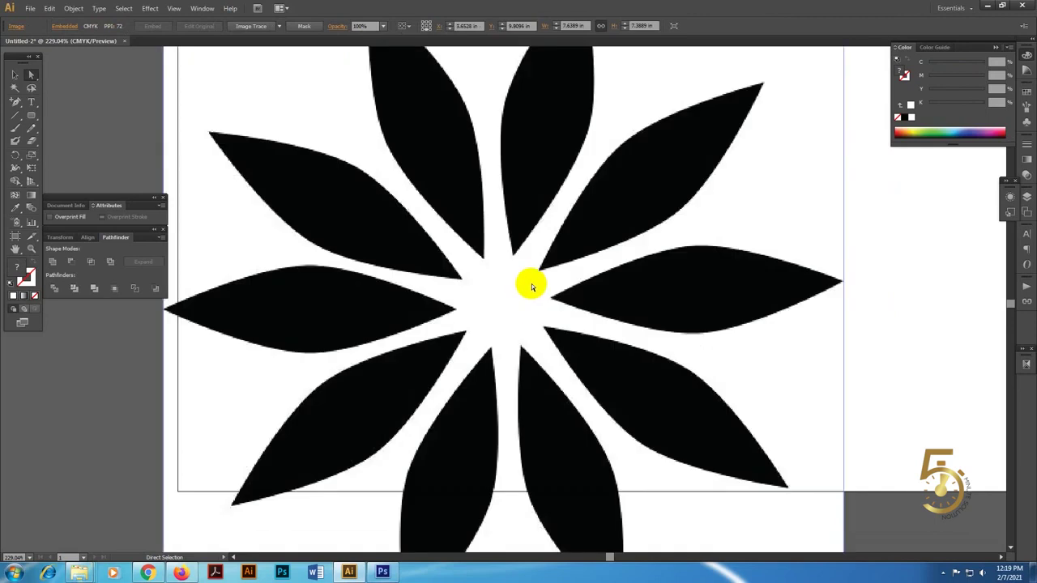
key("s")
key("Return")
type("50")
key("Return")
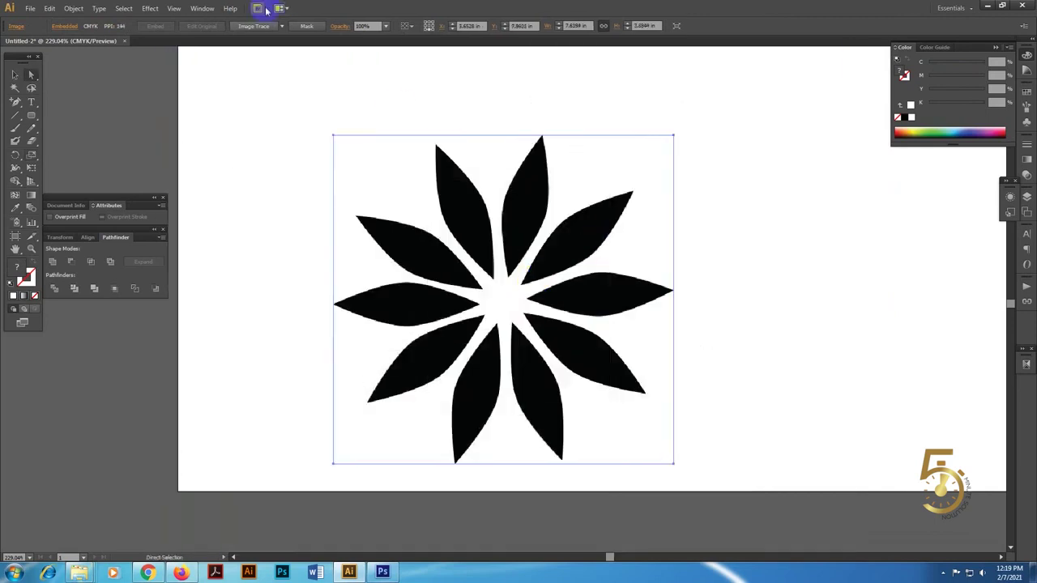
Image Trace the flower into vector shapes and select its upper petals
left_click(257, 28)
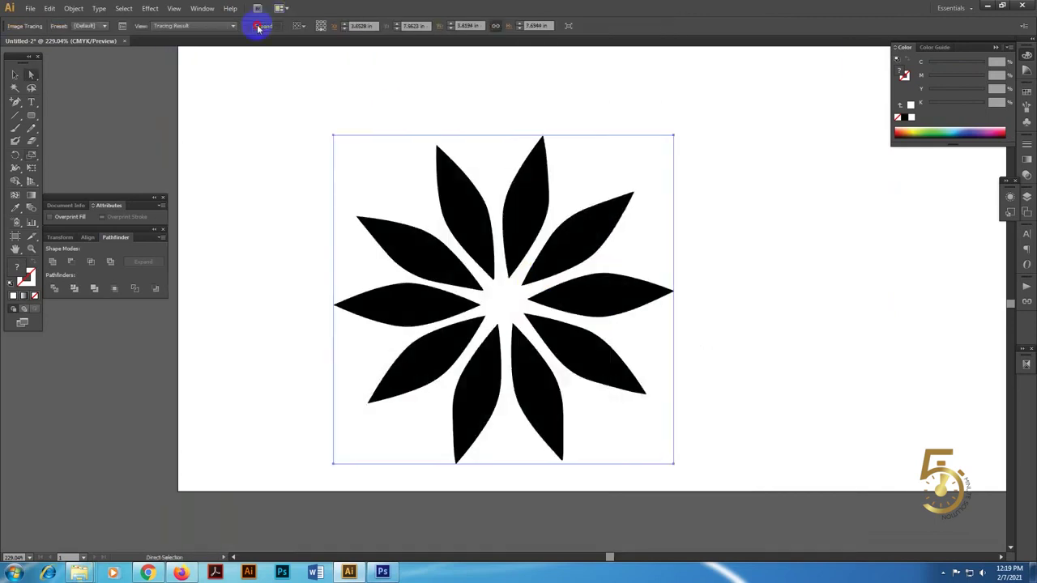
left_click(374, 172)
left_click(470, 209)
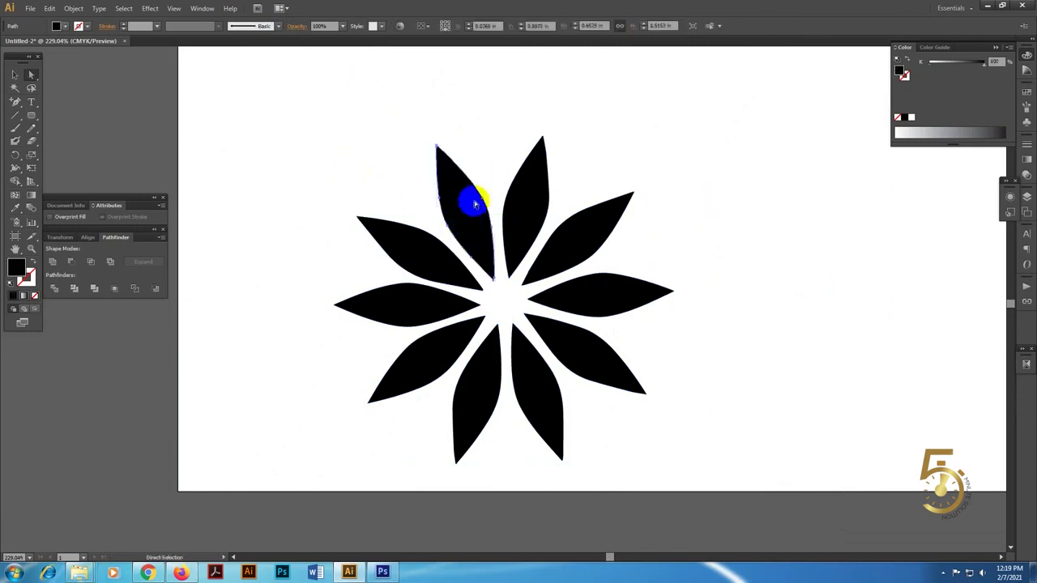
left_click(523, 203, "shift")
left_click(560, 238, "shift")
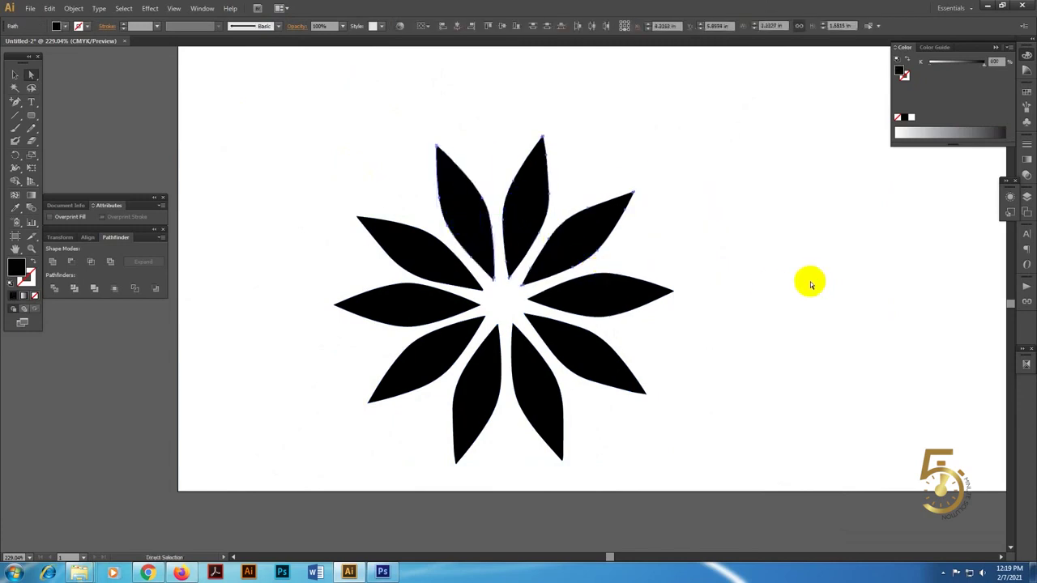
Delete the traced flower, then undo to bring it back
key("Delete")
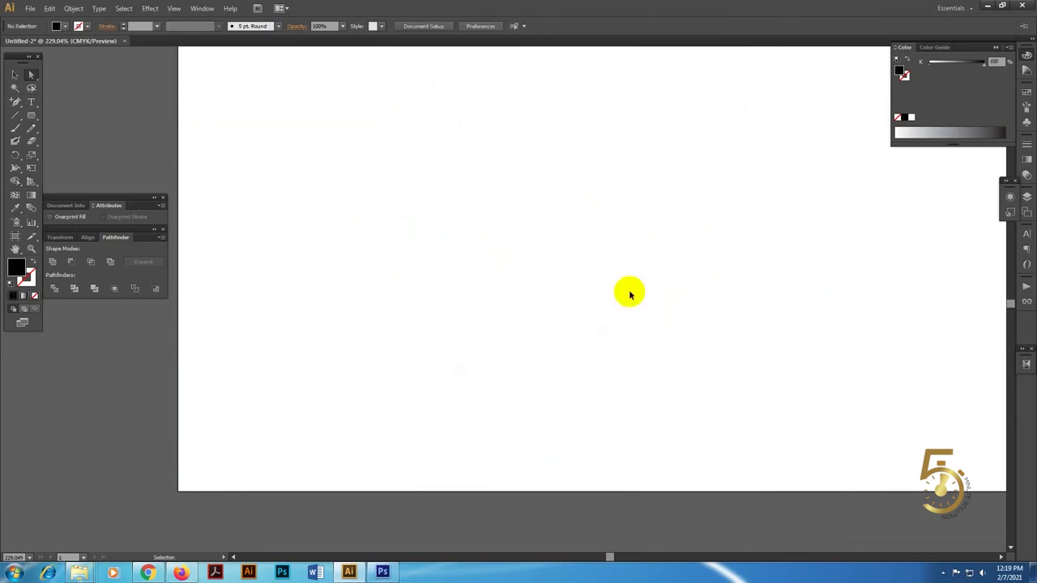
key("a")
left_click_drag(252, 130, 727, 479)
key("ctrl+z")
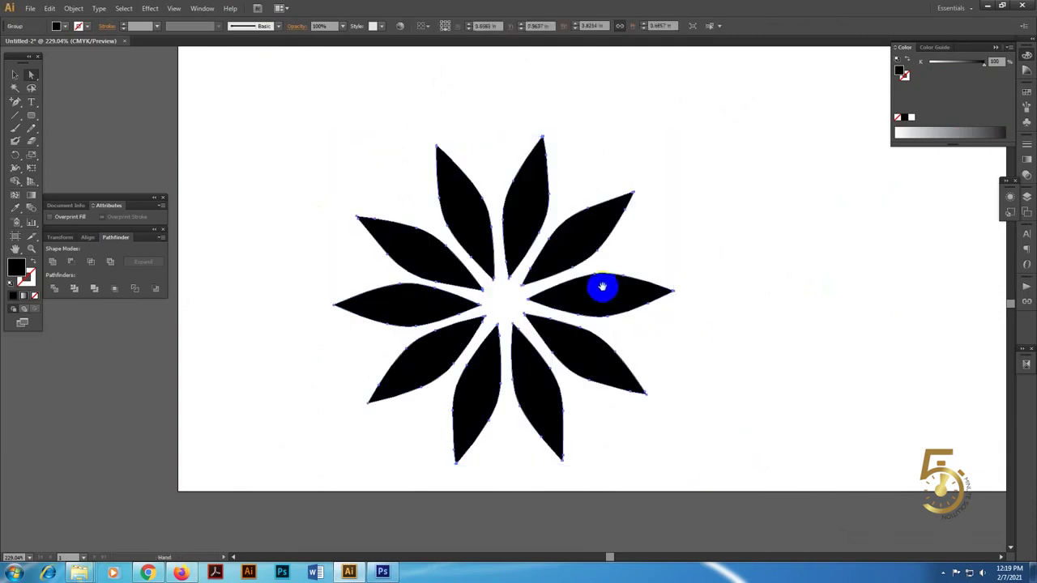
Move the flower onto the bottom-row blue square and scale it down to fit
left_click_drag(616, 288, 644, 200)
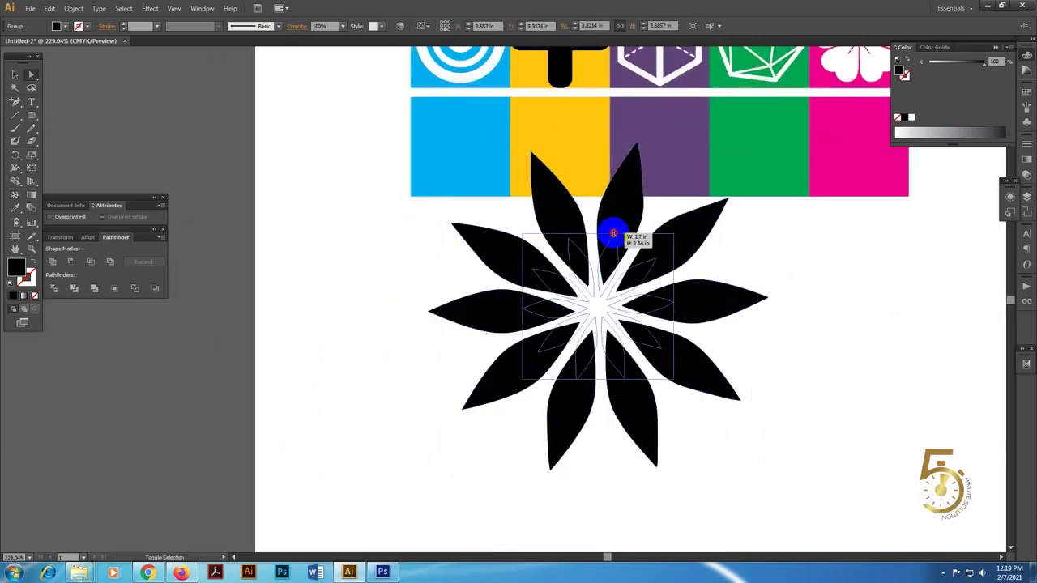
mouse_move(597, 141)
left_mouse_down()
mouse_move(603, 258)
mouse_move(476, 106)
left_mouse_up()
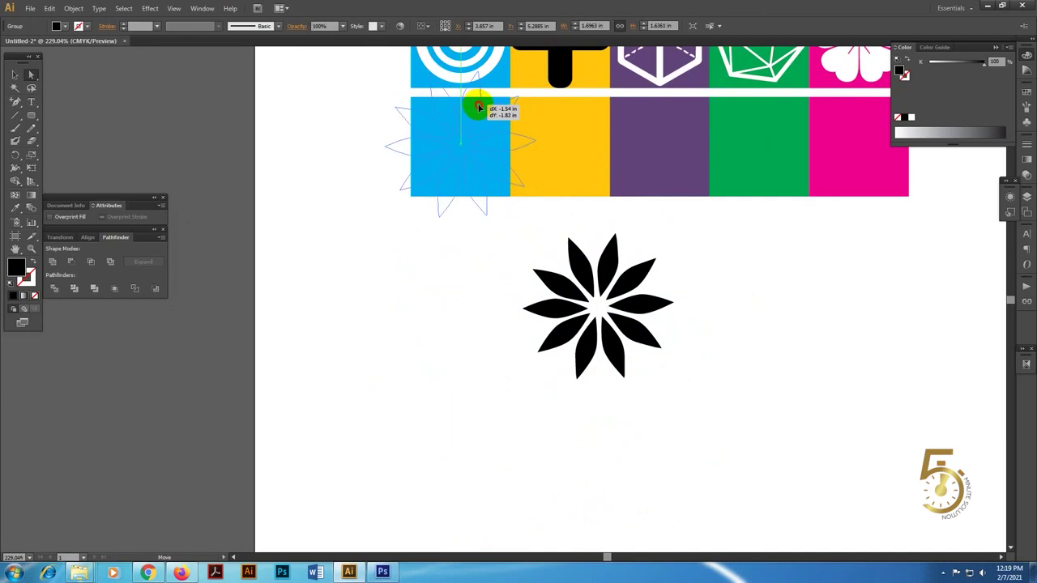
left_click_drag(478, 106, 478, 106)
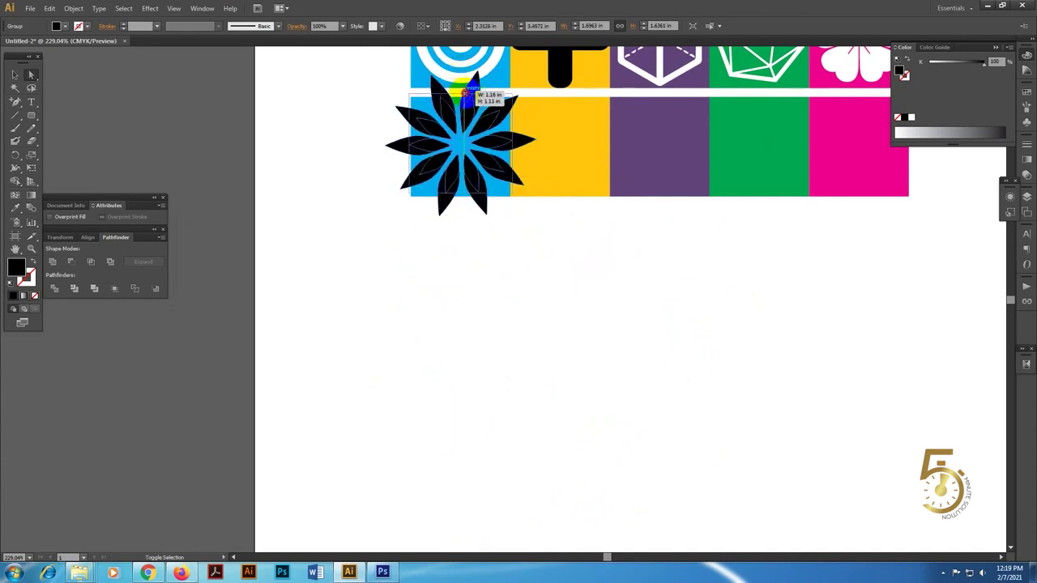
mouse_move(461, 70)
left_mouse_down()
mouse_move(470, 104)
mouse_move(460, 184)
left_mouse_up()
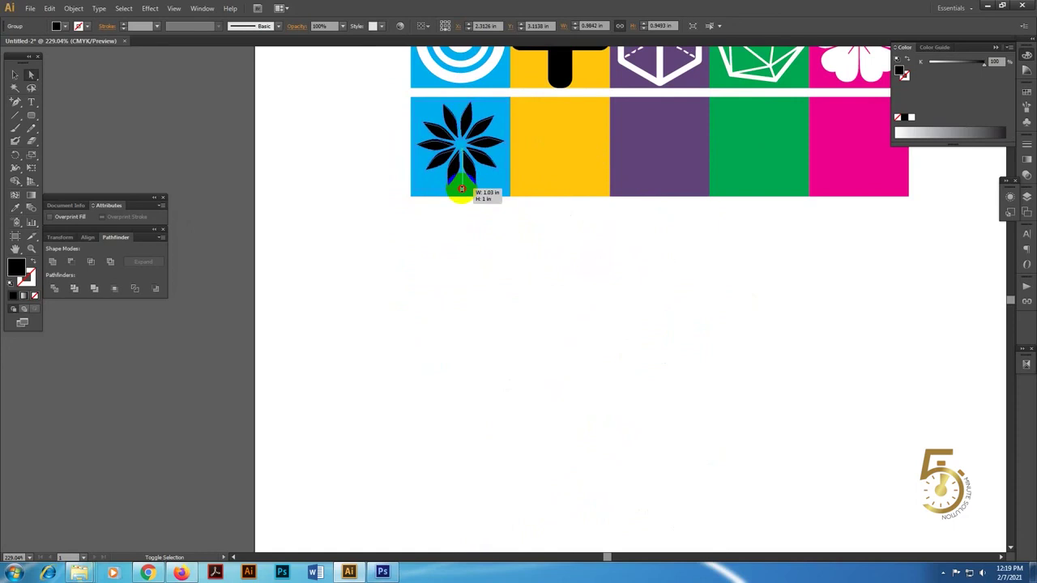
key("a")
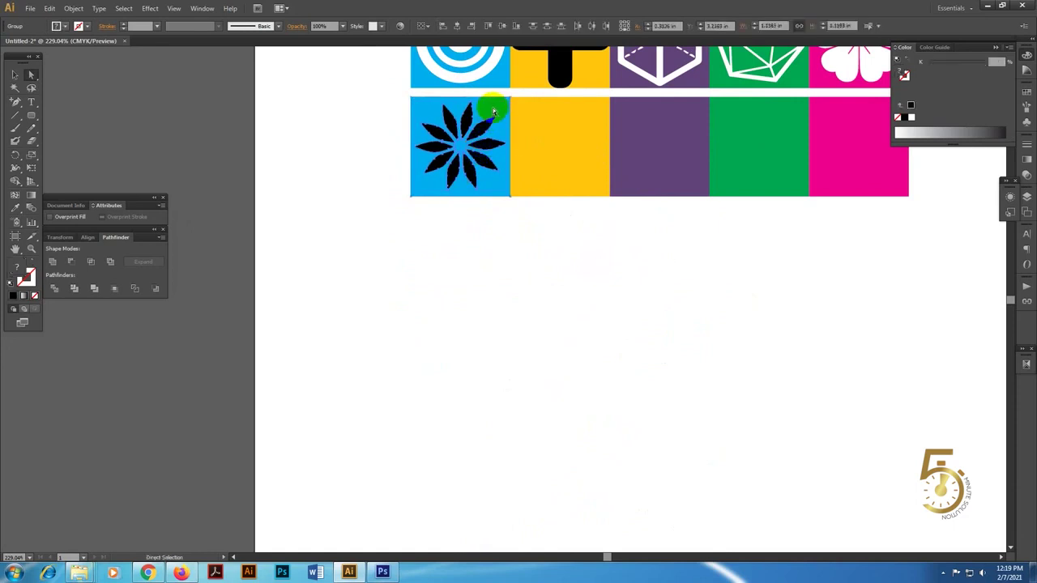
left_click(546, 243)
Turn the flower white and its bottom-row tile magenta using Eyedropper and CMYK sliders
left_click(477, 144)
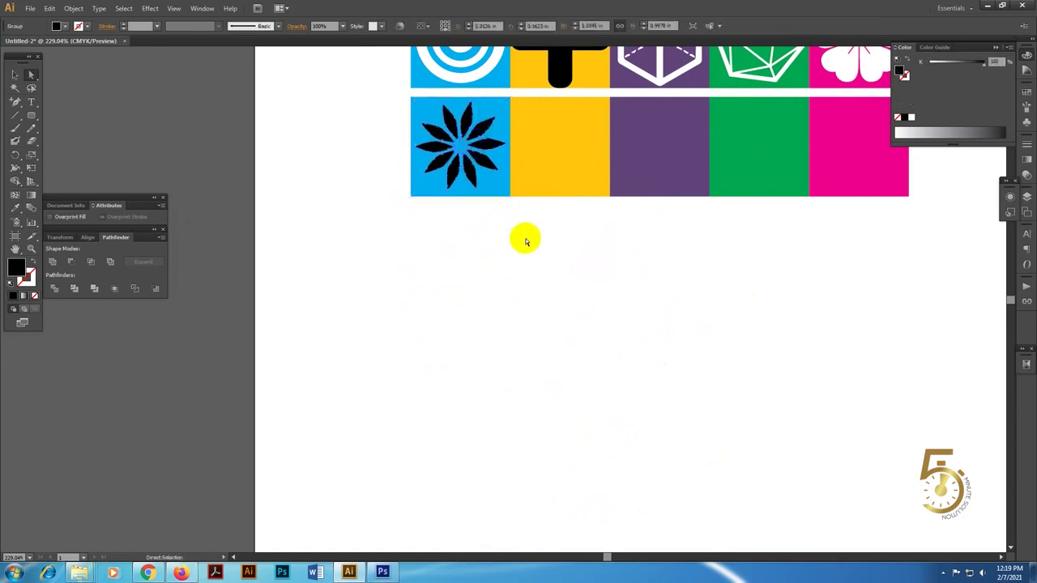
left_click(479, 187)
key("a")
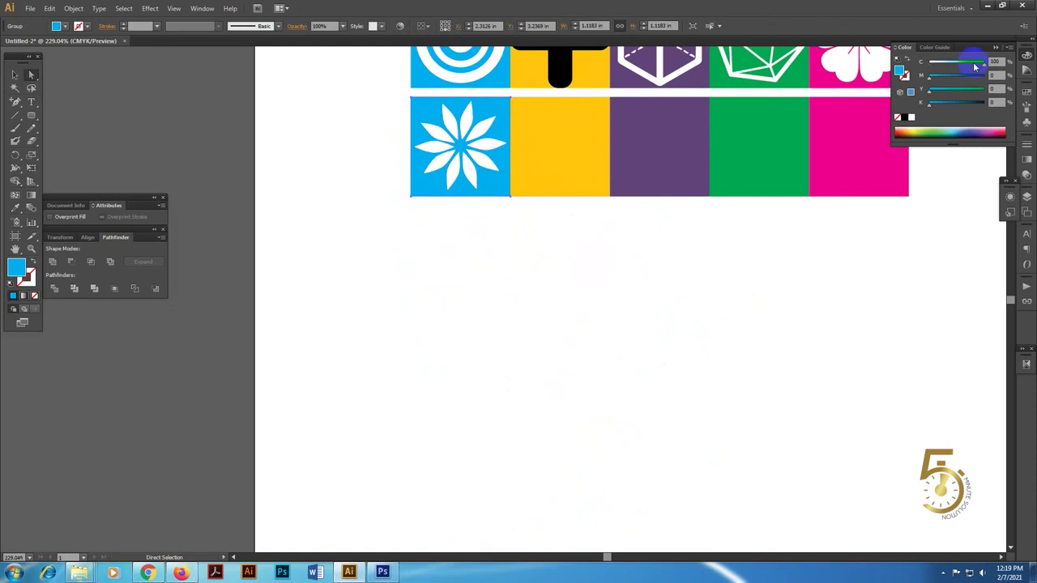
mouse_move(975, 64)
left_mouse_down()
mouse_move(929, 65)
mouse_move(1028, 86)
left_mouse_up()
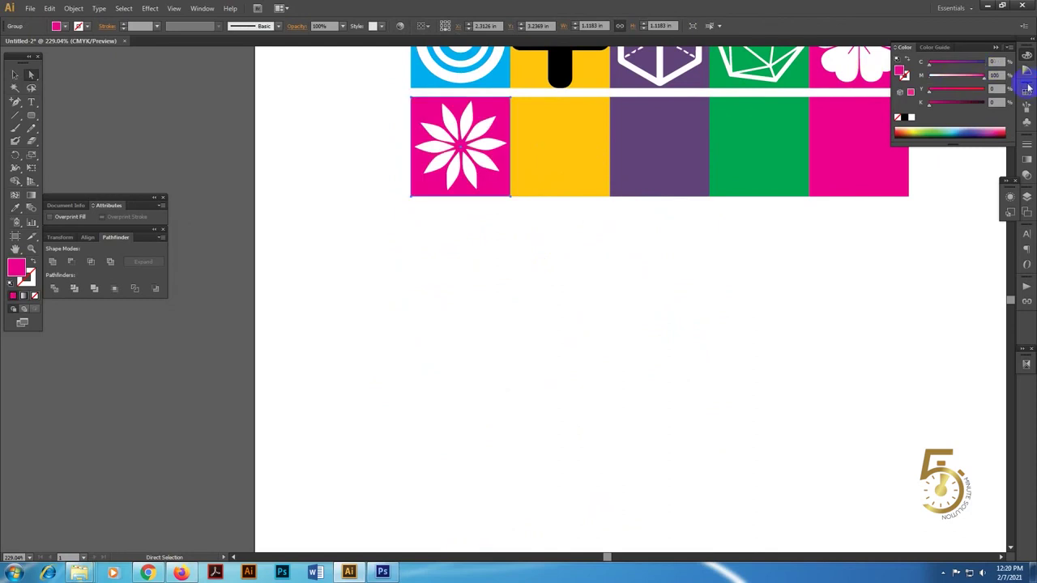
scroll(802, 384, "up", 3)
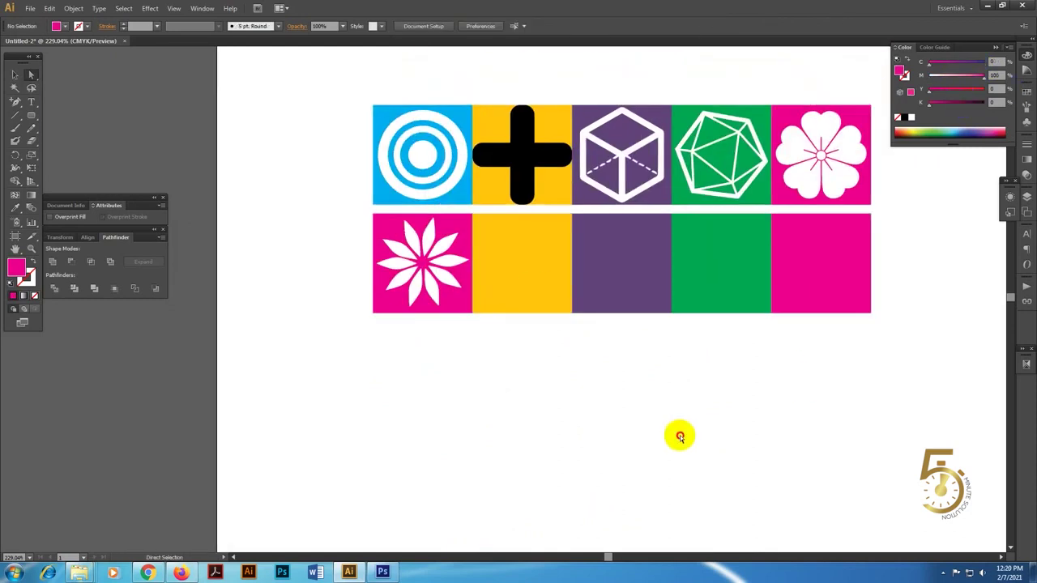
left_click(534, 280)
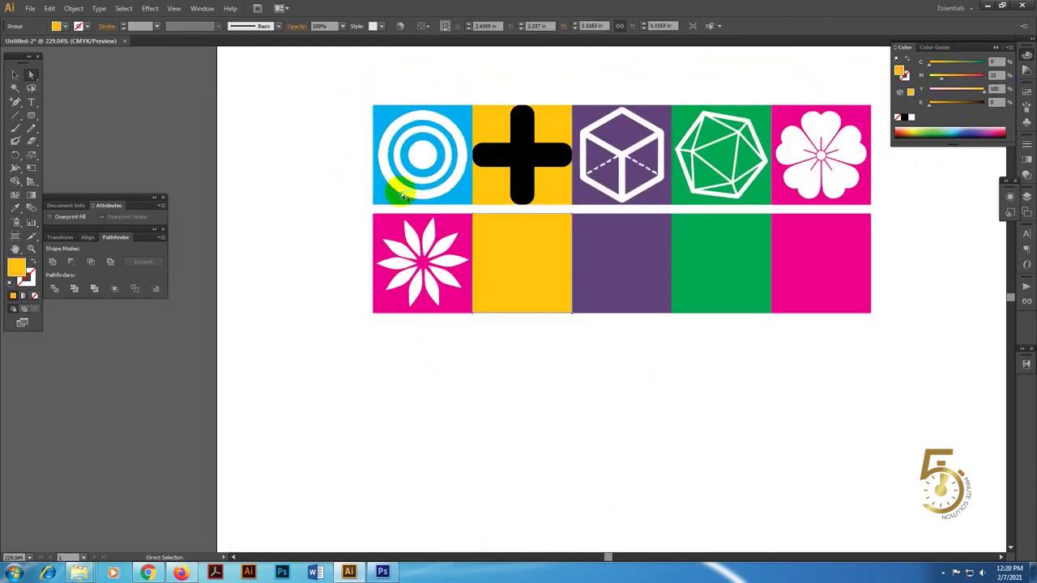
Browse the geometric icon results in Chrome, then open the geometric pattern icon results
key("alt+Tab")
key("alt+Tab")
key("alt+Tab")
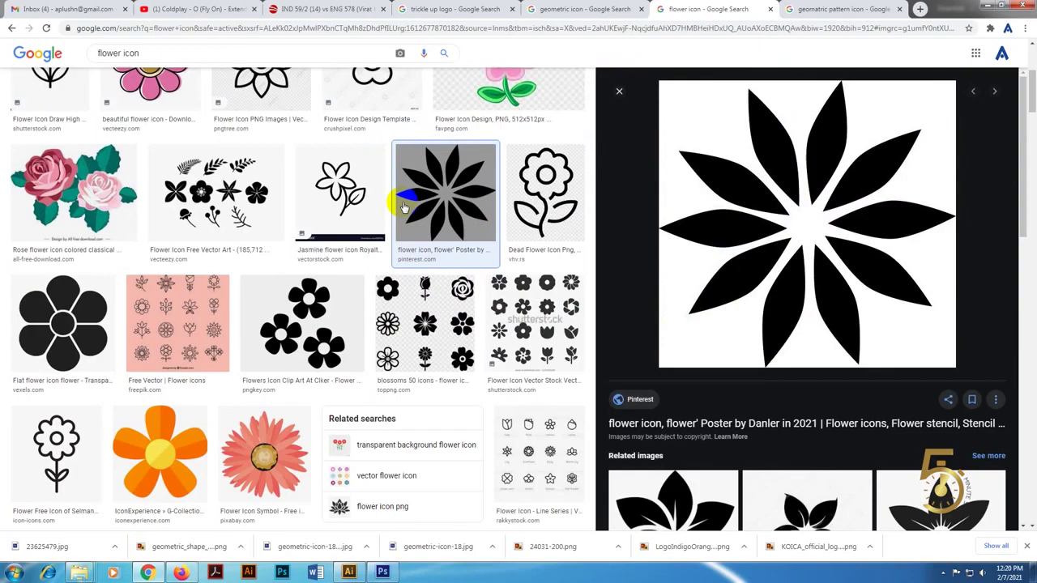
left_click(549, 8)
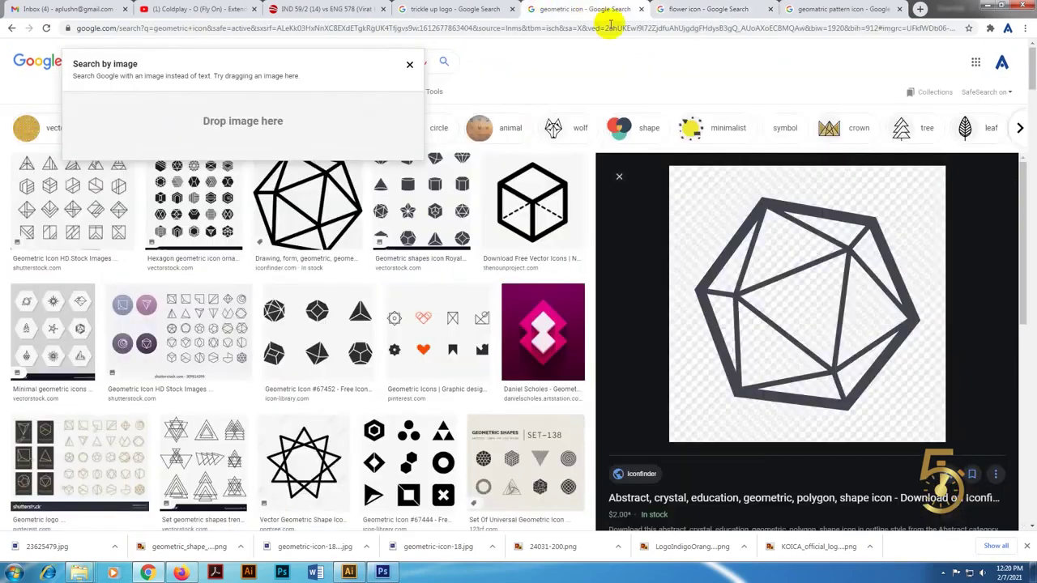
scroll(453, 316, "down", 5)
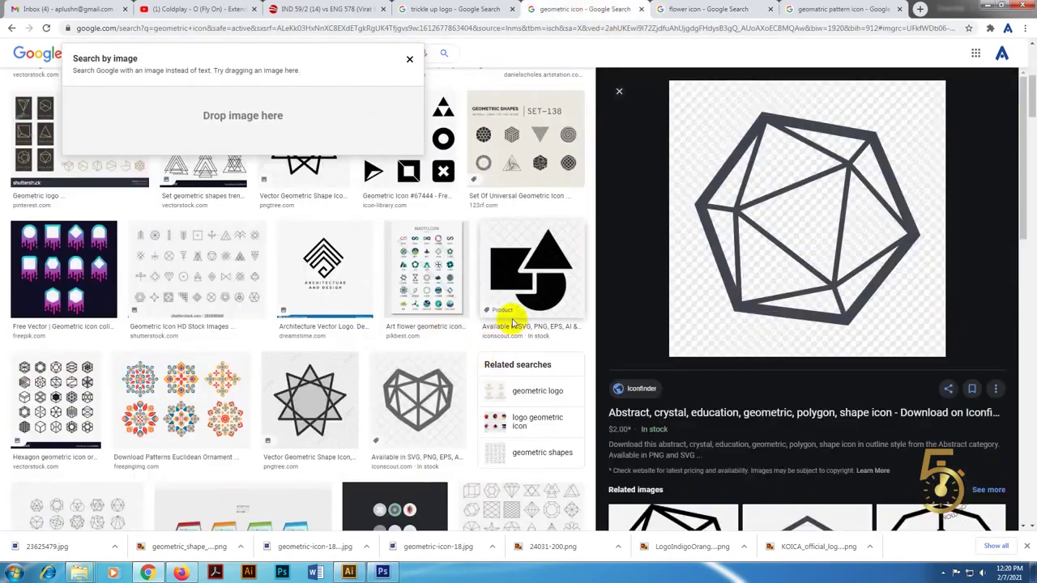
scroll(454, 311, "down", 3)
scroll(440, 324, "down", 3)
scroll(486, 328, "down", 3)
scroll(820, 368, "down", 4)
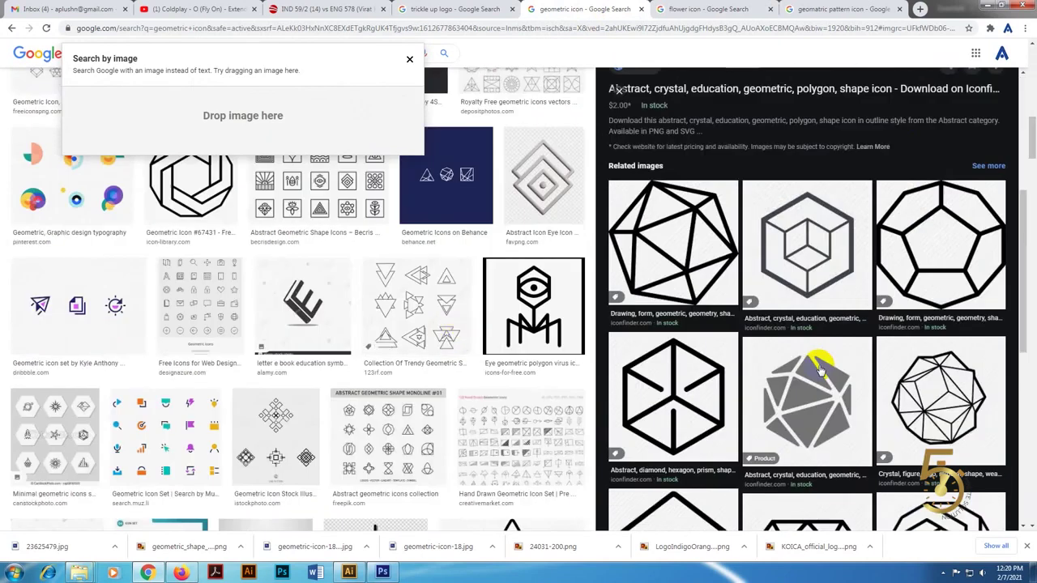
scroll(810, 373, "down", 5)
scroll(449, 380, "down", 4)
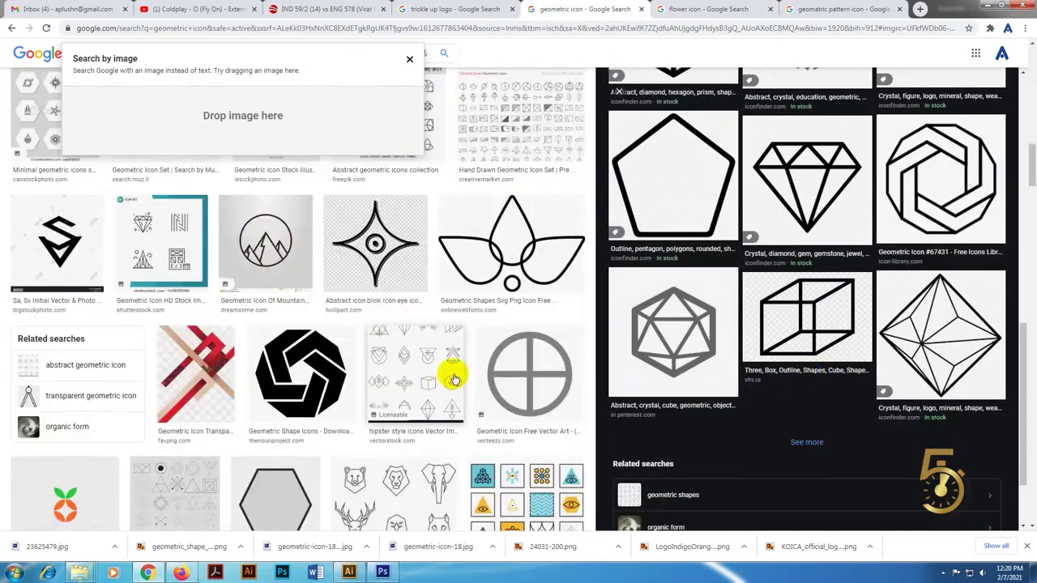
scroll(454, 379, "down", 4)
scroll(451, 410, "down", 5)
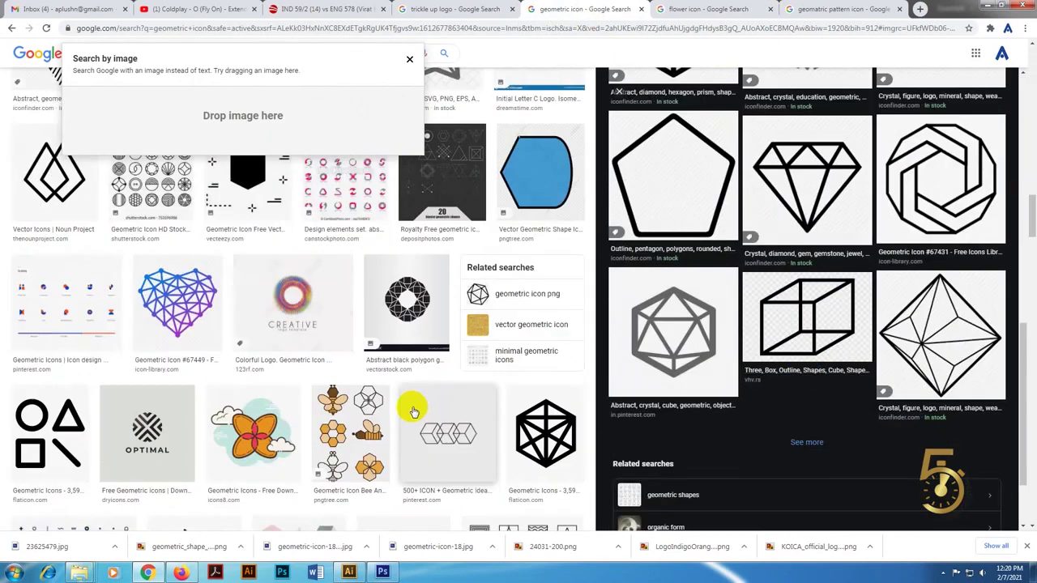
scroll(411, 410, "down", 3)
scroll(401, 425, "down", 4)
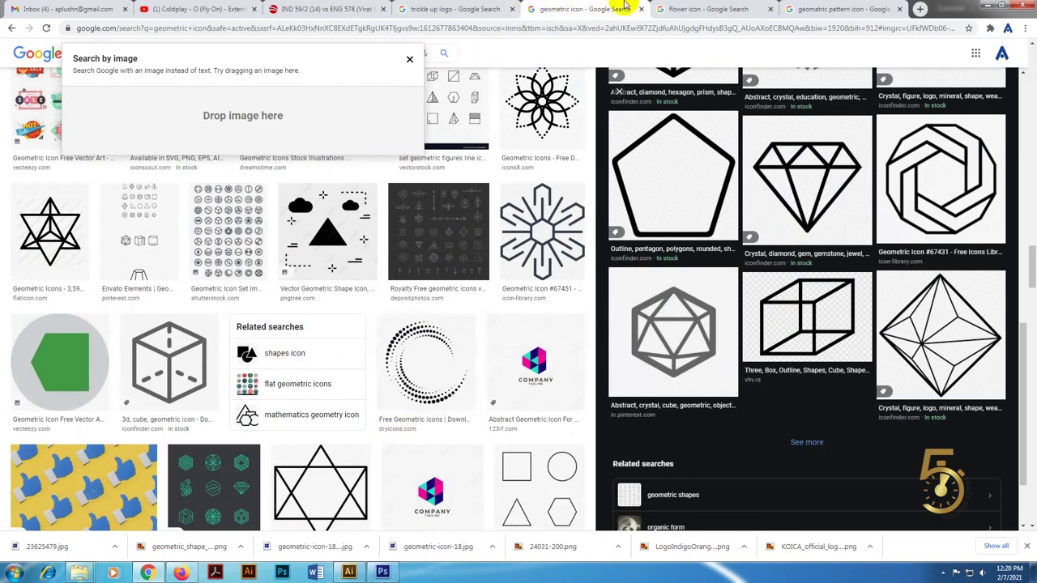
left_click(703, 9)
left_click(810, 9)
Preview the Islamic star pattern and geometric animal icons images
scroll(690, 327, "down", 3)
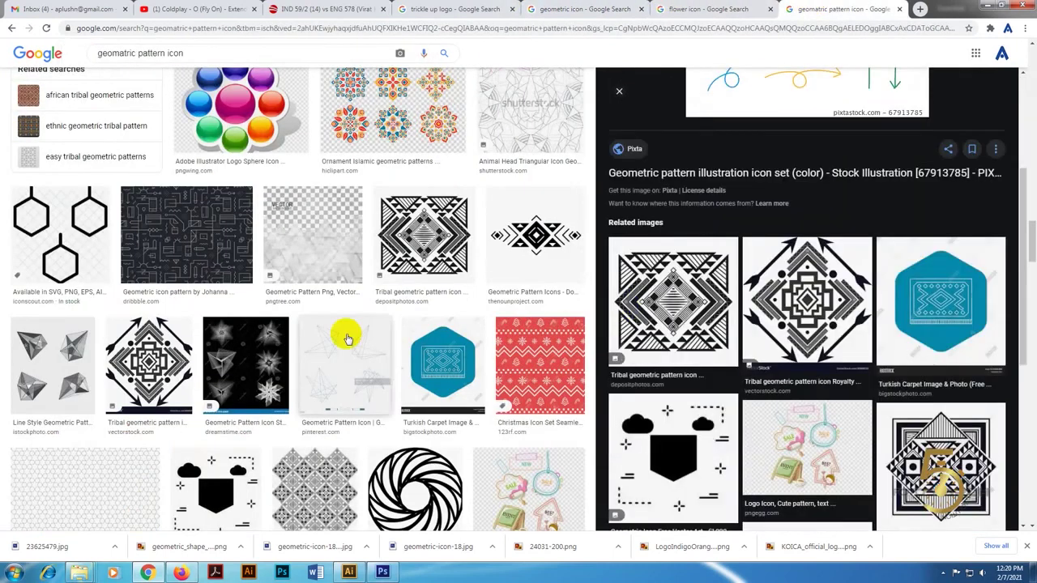
scroll(332, 356, "down", 4)
scroll(316, 373, "down", 4)
scroll(712, 405, "down", 4)
scroll(753, 405, "down", 1)
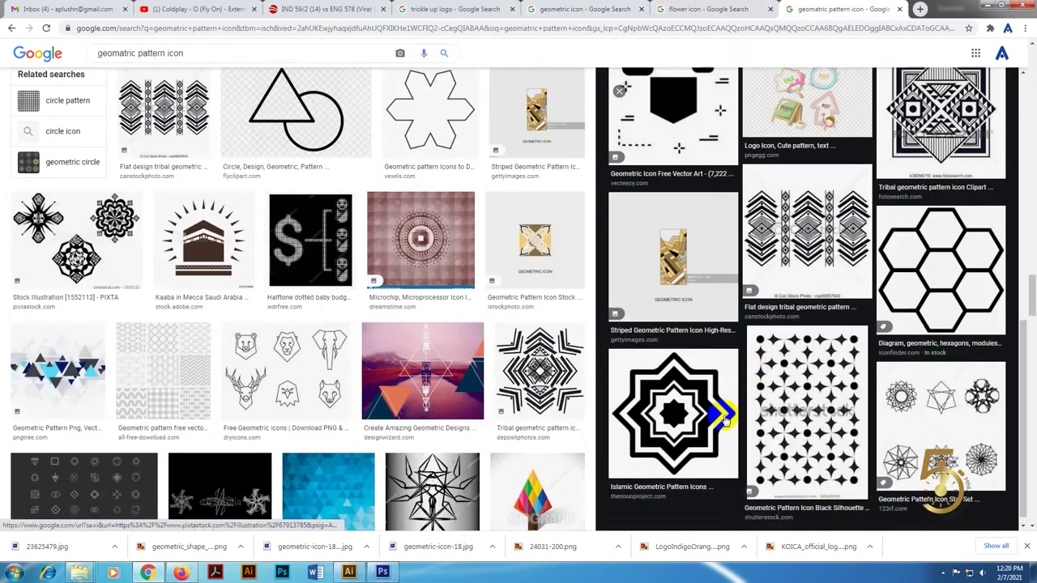
left_click(671, 381)
scroll(867, 413, "down", 3)
scroll(842, 419, "down", 3)
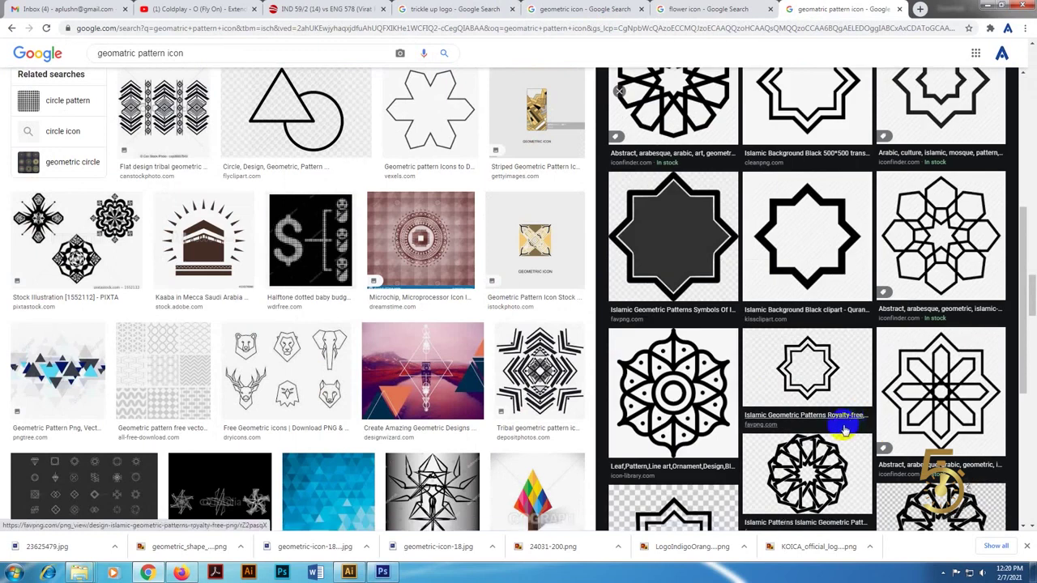
scroll(766, 381, "down", 5)
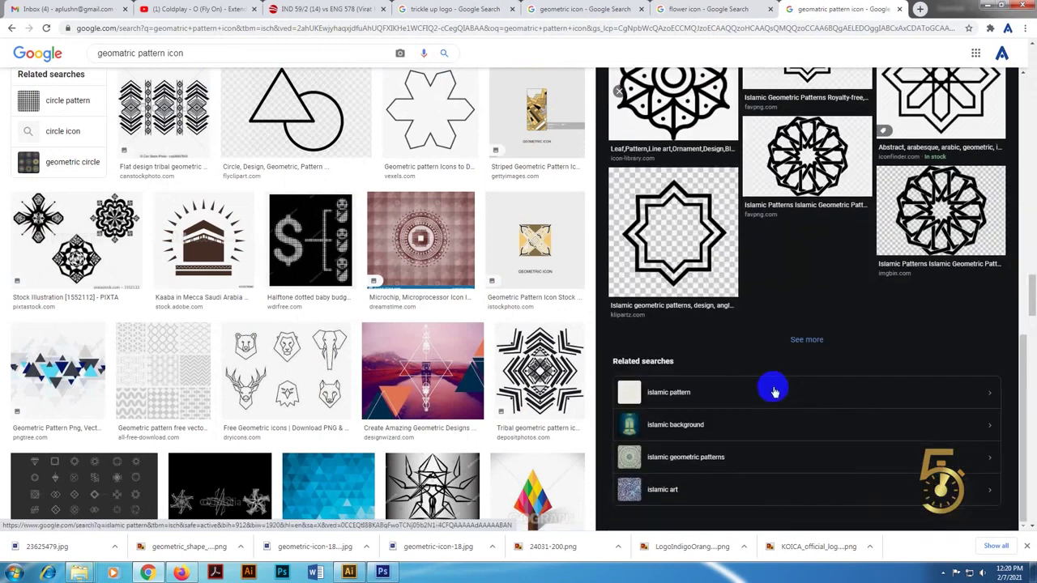
left_click(326, 361)
Preview the tribal diamond and Islamic star images, then return to the flower icon results
scroll(238, 280, "down", 5)
scroll(254, 387, "down", 5)
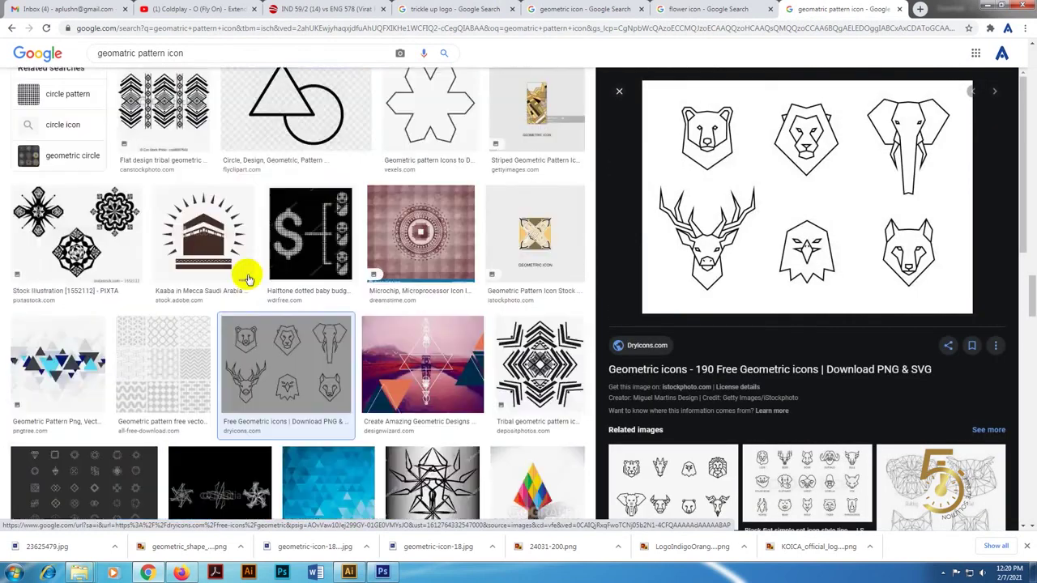
scroll(232, 197, "down", 5)
scroll(232, 196, "down", 5)
mouse_move(1026, 204)
left_mouse_down()
mouse_move(1027, 232)
mouse_move(1029, 73)
left_mouse_up()
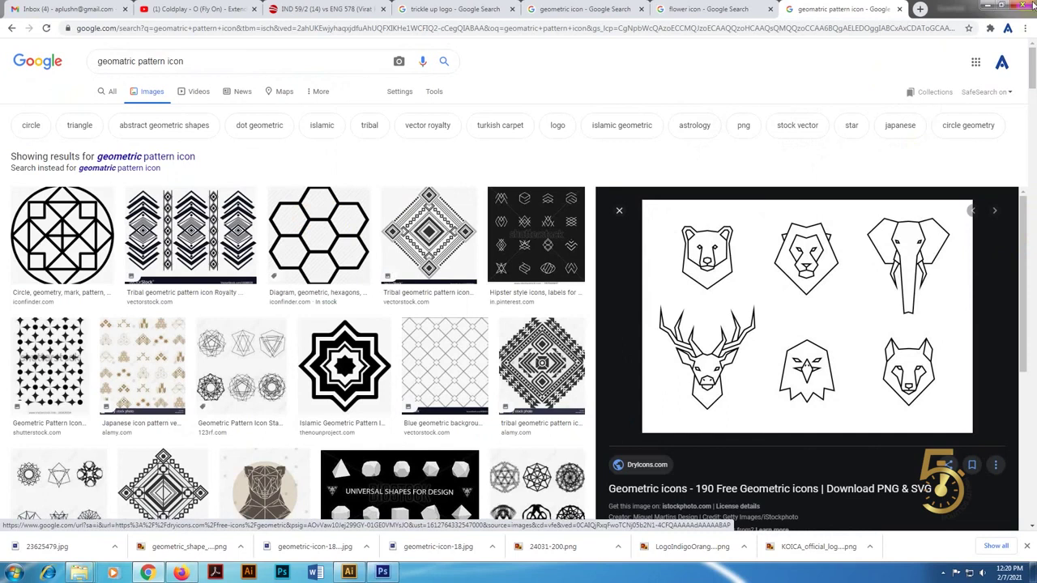
left_click(398, 225)
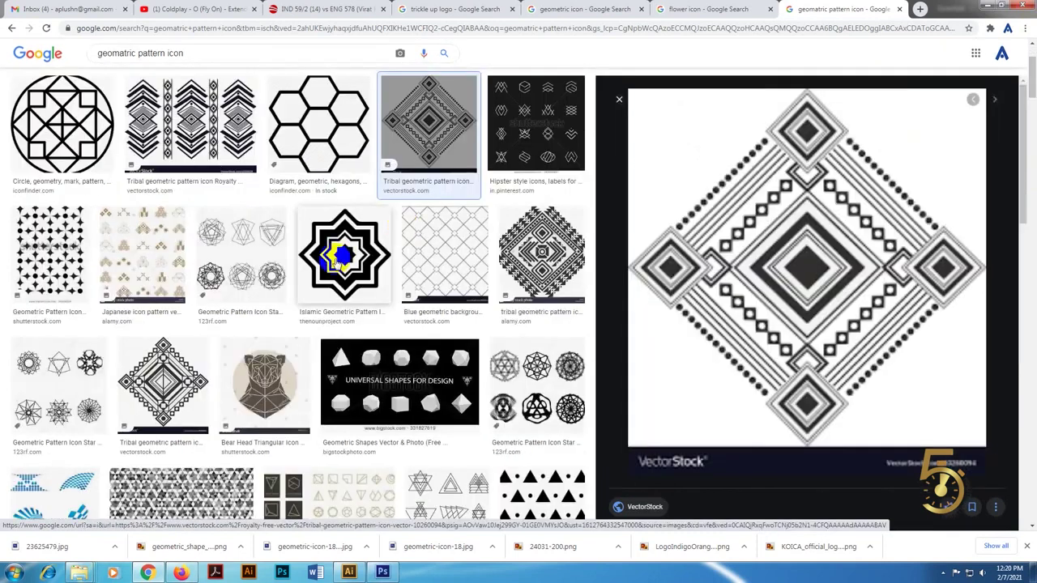
left_click(343, 253)
scroll(327, 303, "down", 3)
scroll(875, 392, "down", 3)
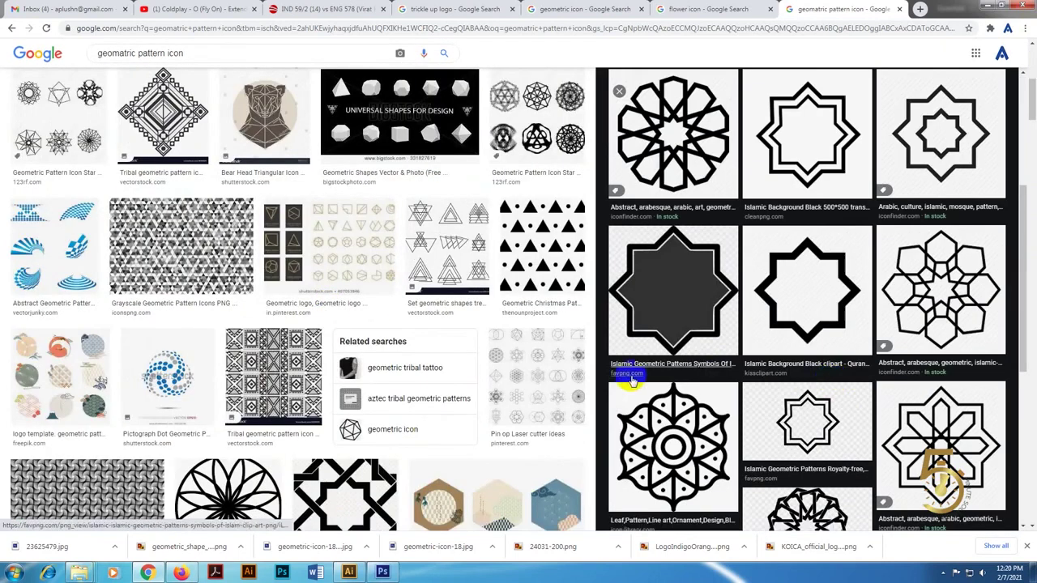
left_click(705, 9)
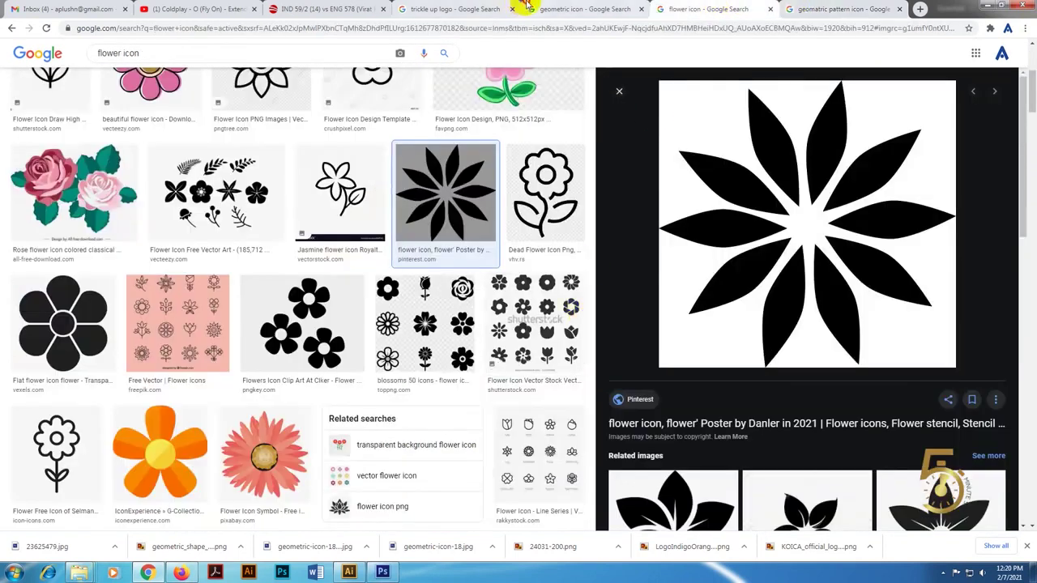
Go back to the geometric icon results and preview the green hexagon icon
left_click(583, 9)
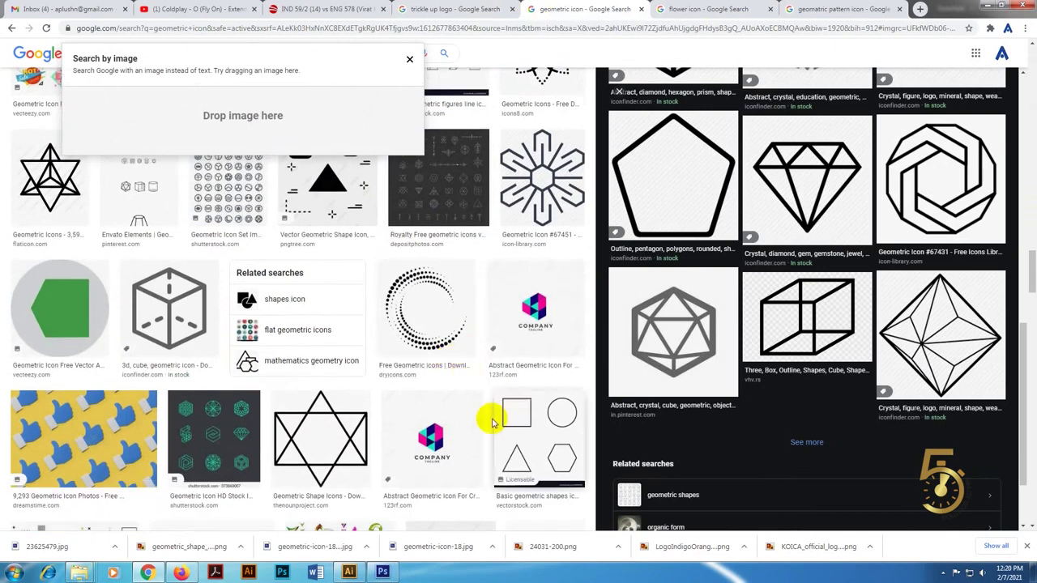
scroll(846, 371, "down", 2)
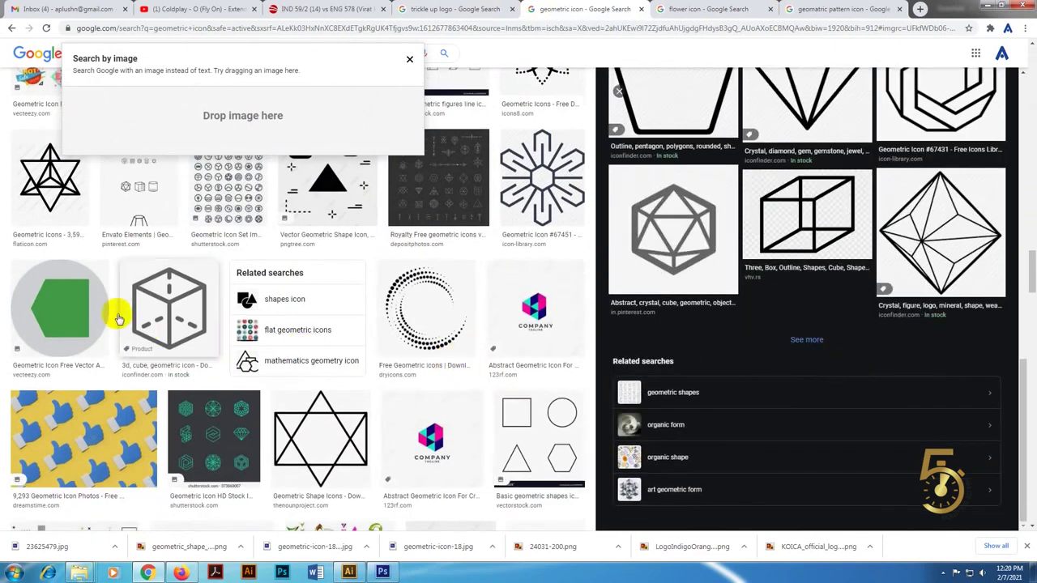
left_click(73, 316)
scroll(834, 389, "down", 5)
scroll(397, 328, "up", 3)
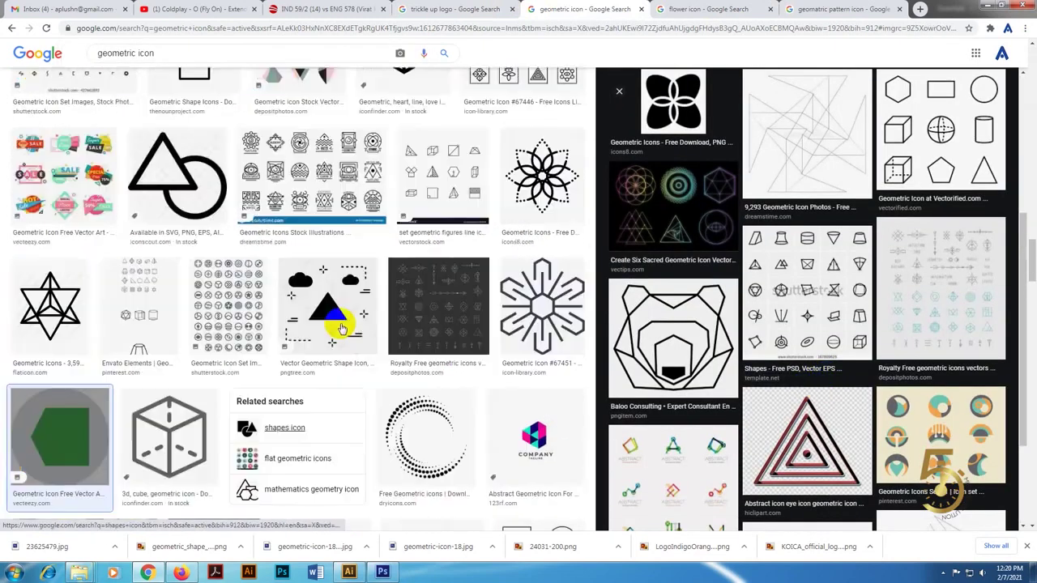
scroll(342, 330, "up", 5)
Preview the colourful CREATIVE logo image and scroll through its details
left_click(308, 396)
scroll(805, 381, "down", 3)
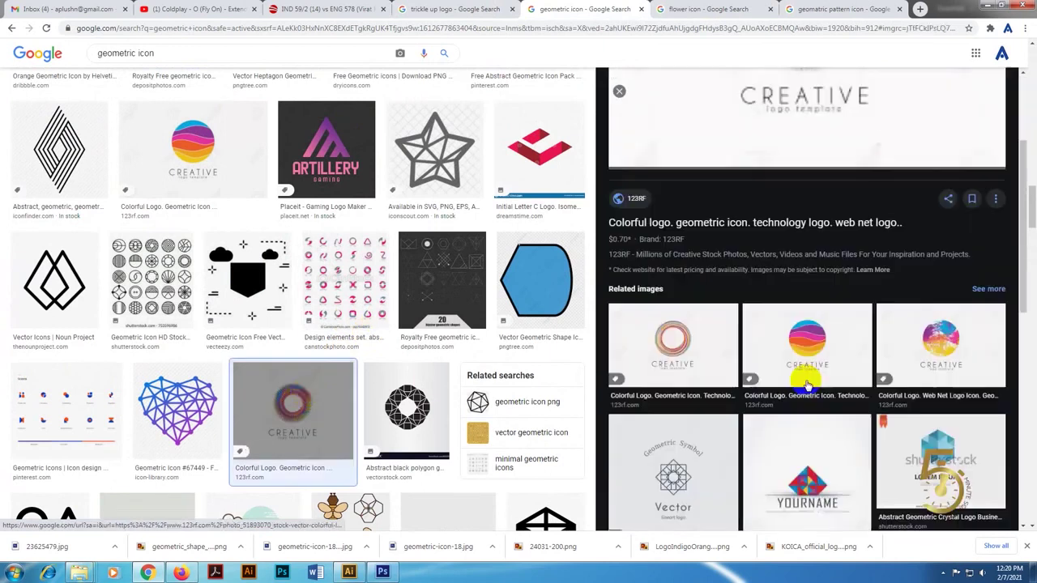
scroll(798, 377, "down", 2)
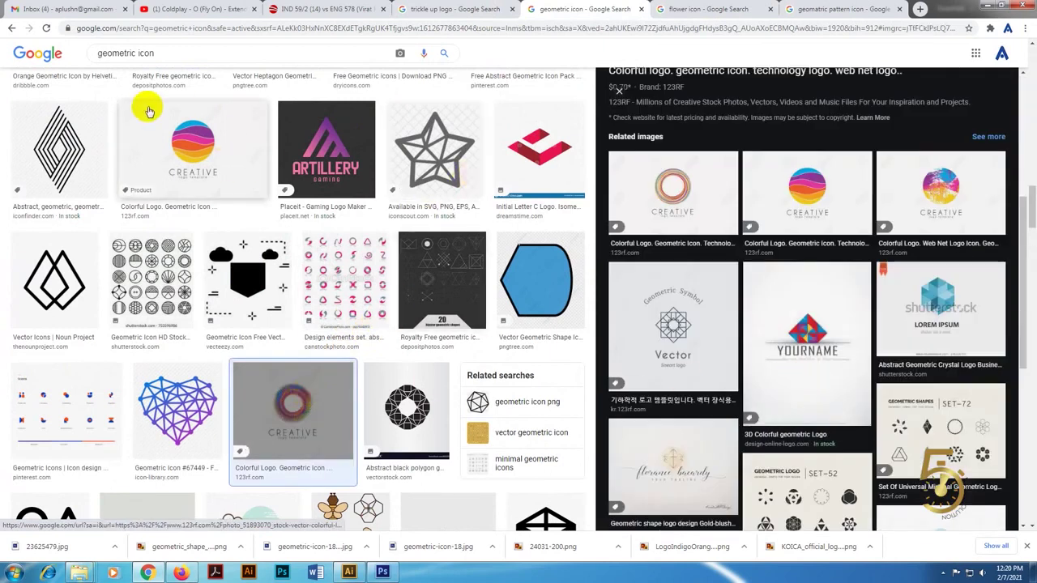
scroll(220, 219, "down", 5)
scroll(219, 215, "down", 5)
scroll(220, 215, "down", 5)
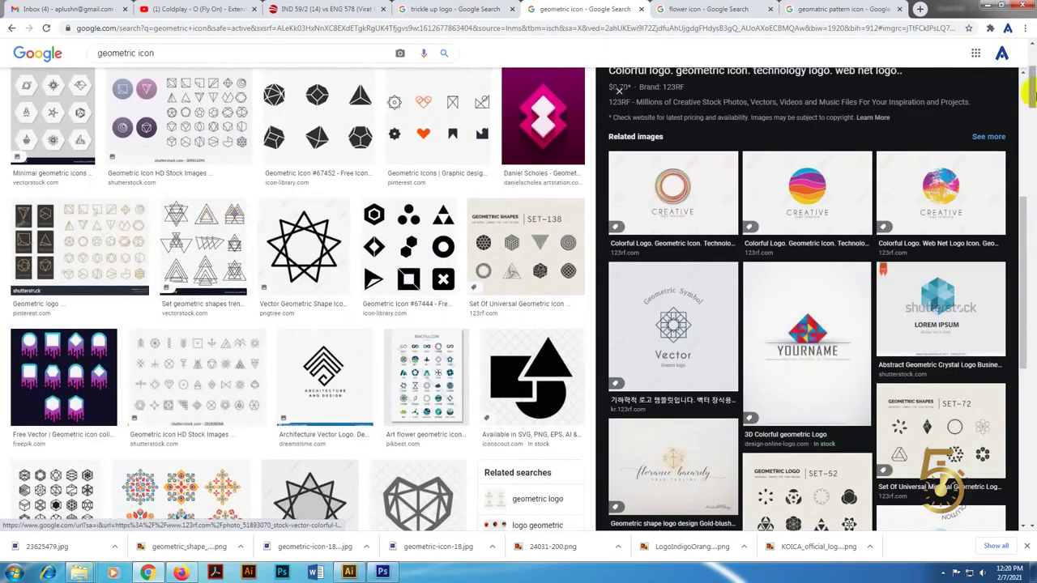
scroll(1029, 96, "up", 4)
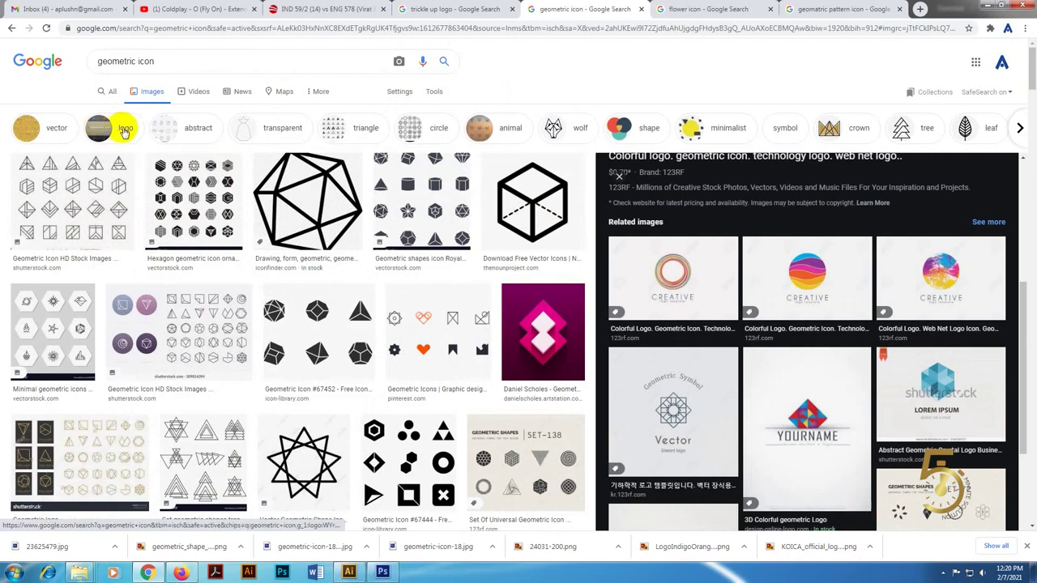
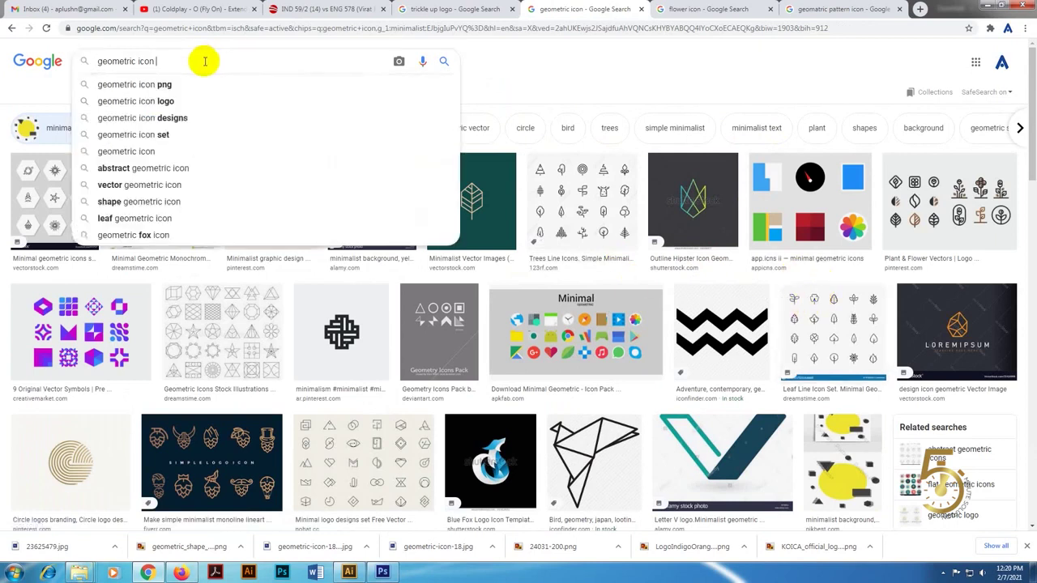
Search Google Images for 'geometric icon black & white' and copy the abstract fish icon image
type("black & whi")
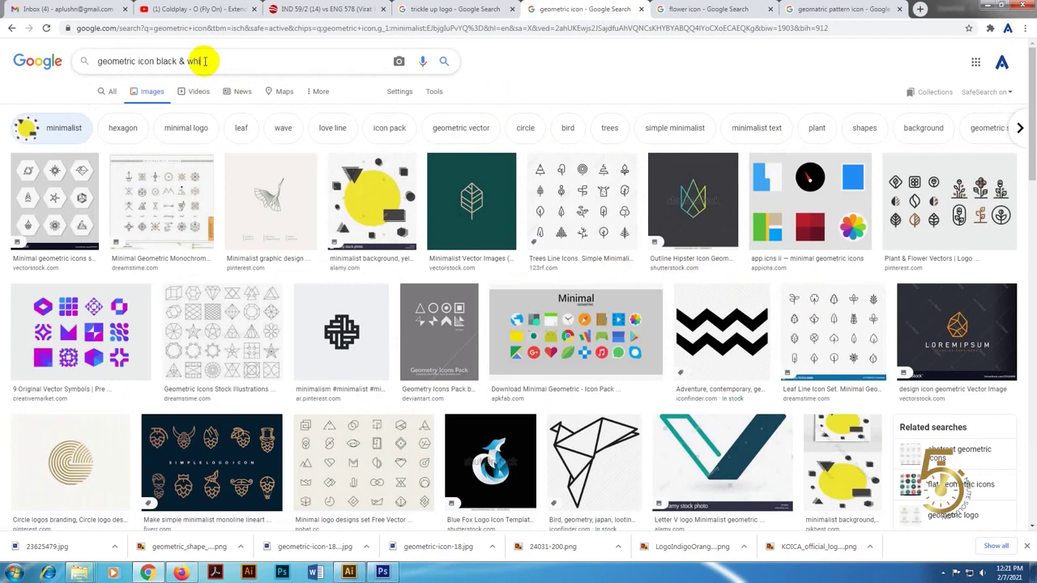
type("e")
key("Return")
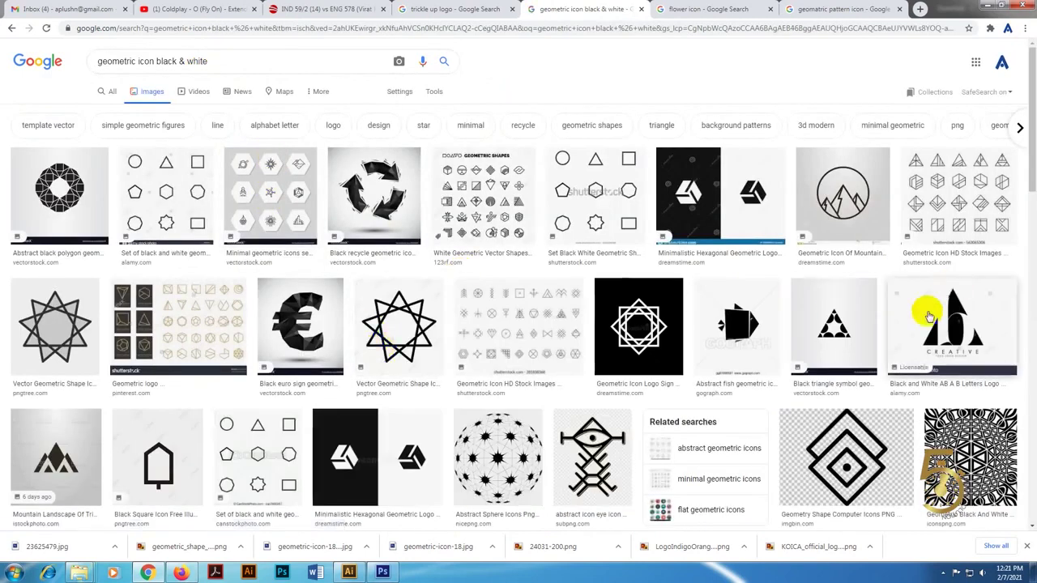
scroll(869, 360, "down", 1)
left_click(724, 285)
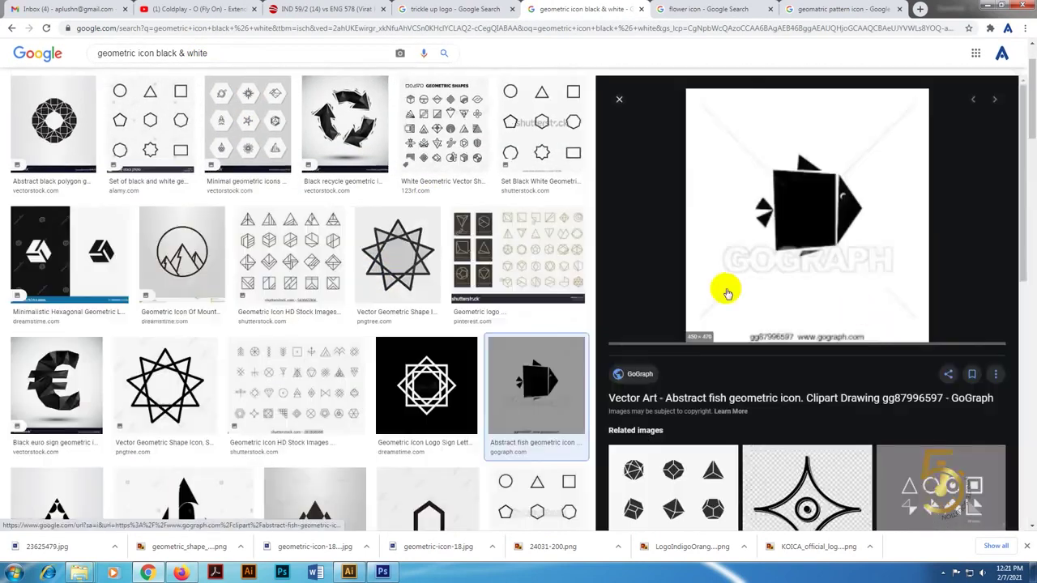
scroll(855, 327, "up", 2)
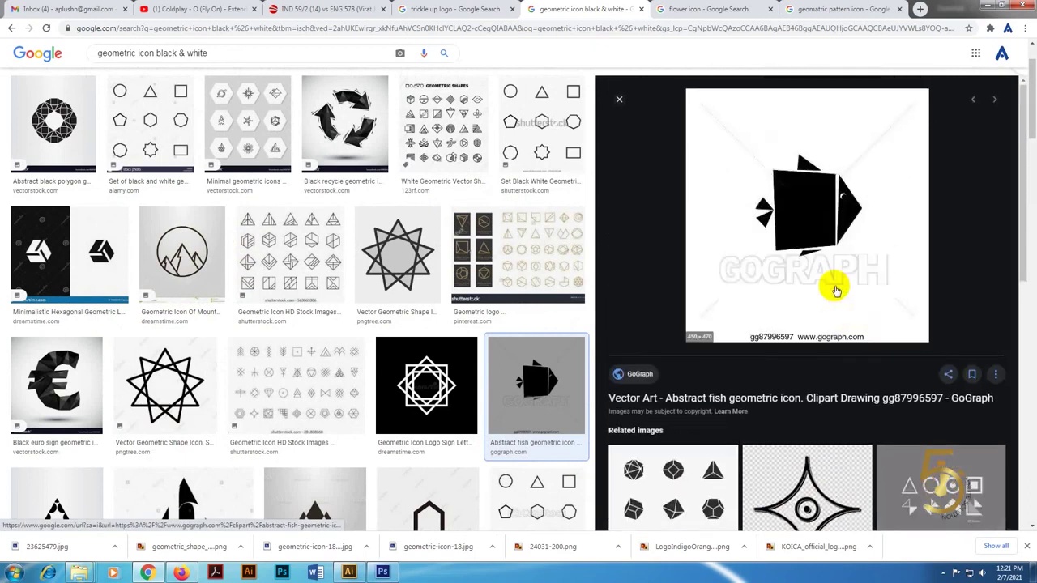
right_click(807, 249)
left_click(843, 361)
key("alt+Tab")
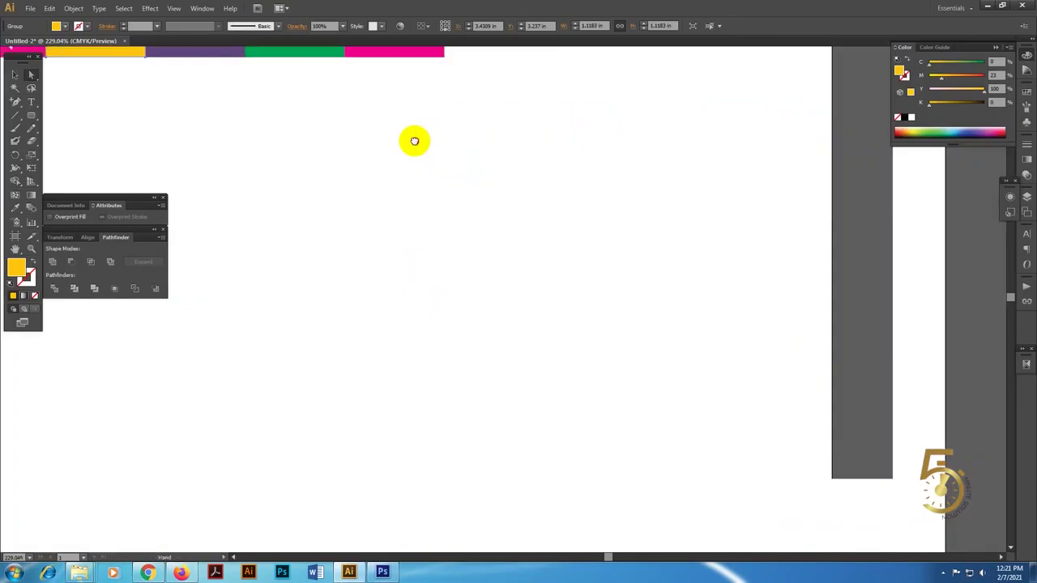
Paste the fish image, then Image Trace and Expand it into vector paths
key("ctrl+v")
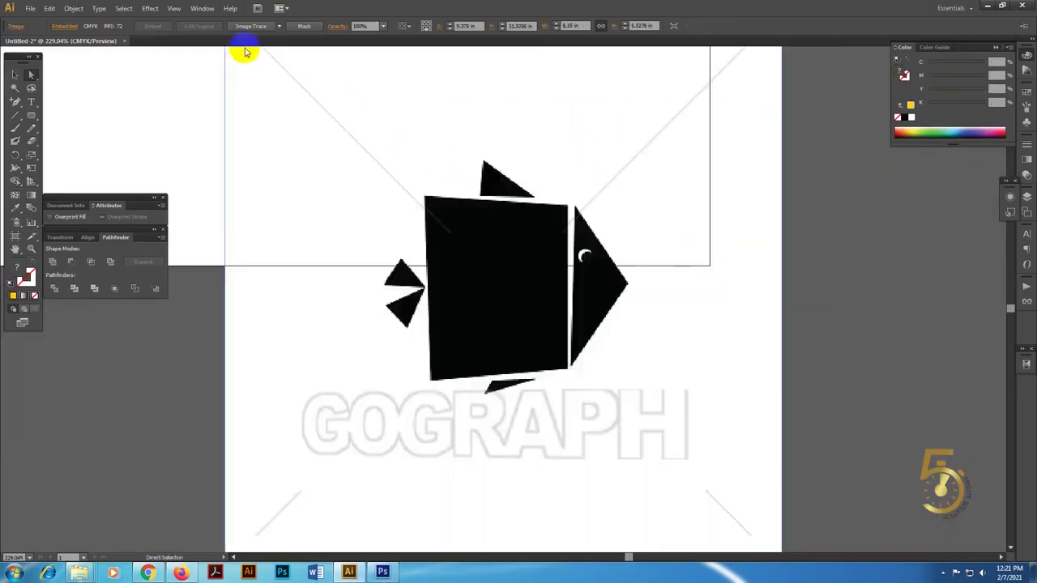
left_click(248, 27)
left_click(272, 25)
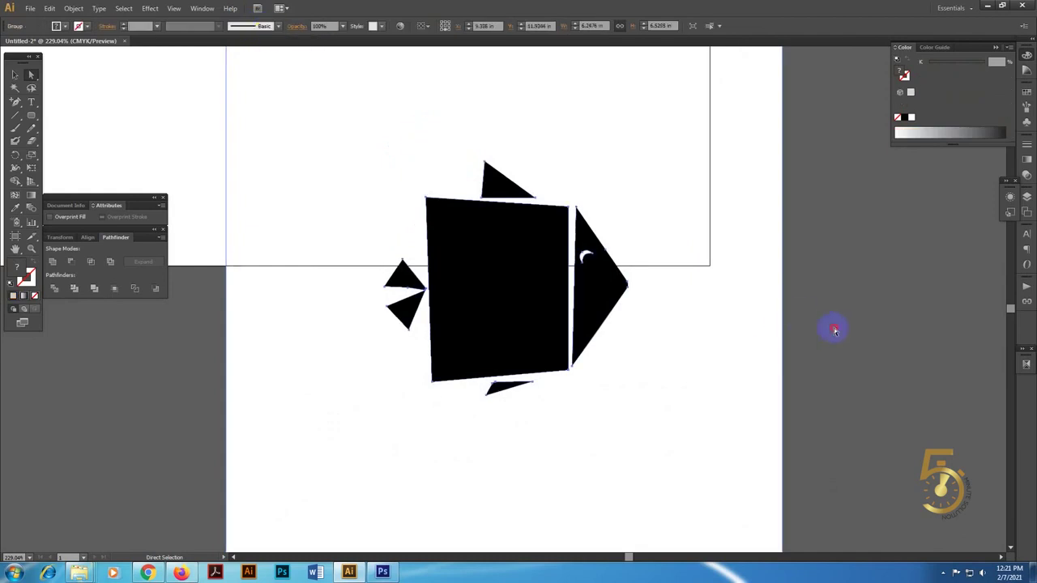
left_click(717, 341)
Select and delete the traced fish pieces, then undo back to the traced fish
left_click(586, 294)
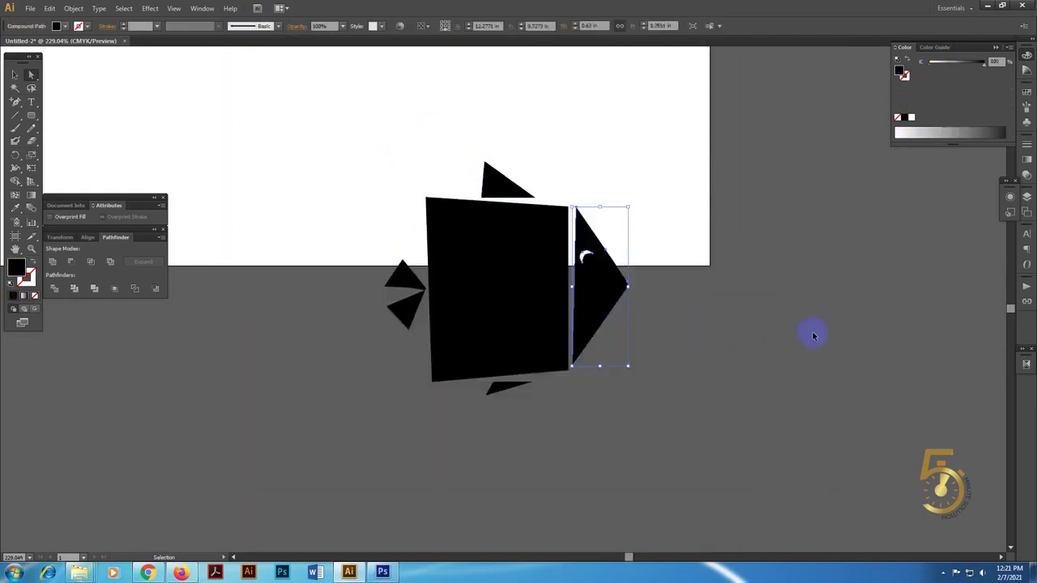
left_click_drag(699, 170, 359, 412)
key("Delete")
key("ctrl+z")
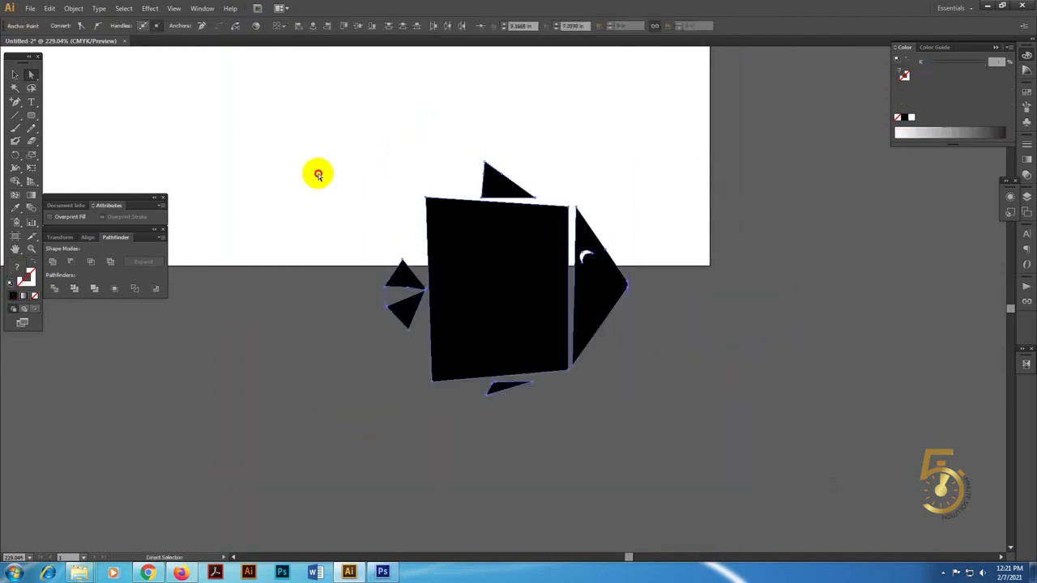
key("ctrl+z")
key("ctrl+z")
key("ctrl+z")
scroll(742, 349, "up", 3)
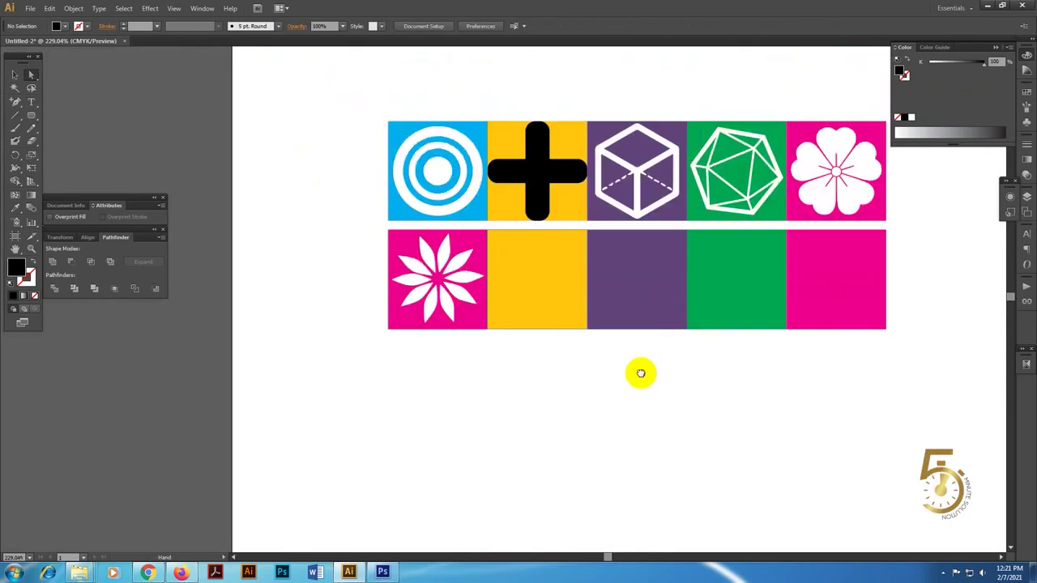
key("ctrl+z")
Shrink the fish onto the second row's yellow tile and make its fill white
key("ctrl+plus")
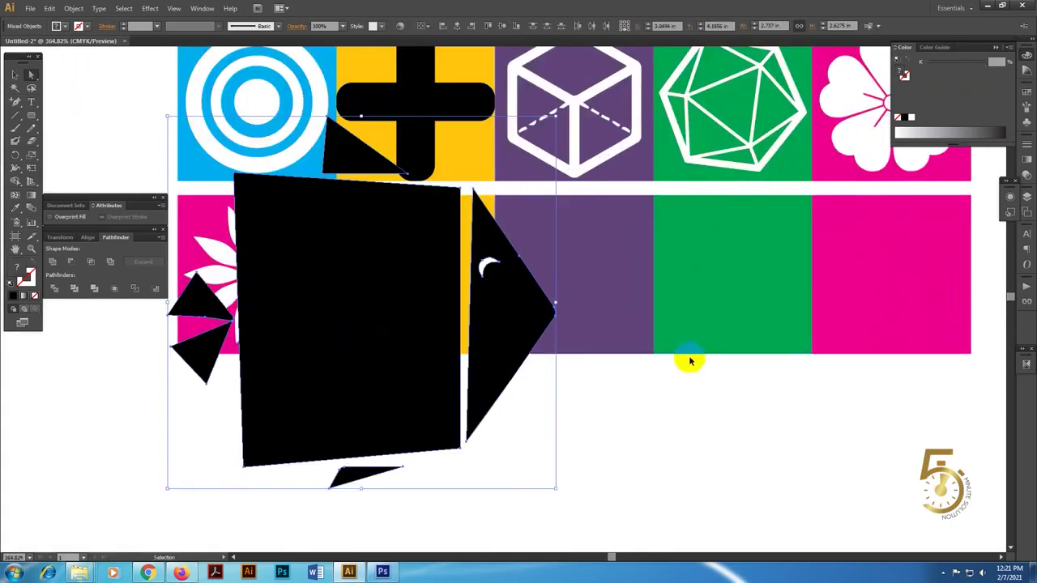
left_click(516, 337)
mouse_move(556, 306)
left_mouse_down()
mouse_move(417, 319)
mouse_move(430, 296)
mouse_move(461, 354)
left_mouse_up()
key("d")
Unite the selected fish pieces into one shape with Pathfinder
left_click_drag(507, 393, 640, 447)
left_click(591, 282)
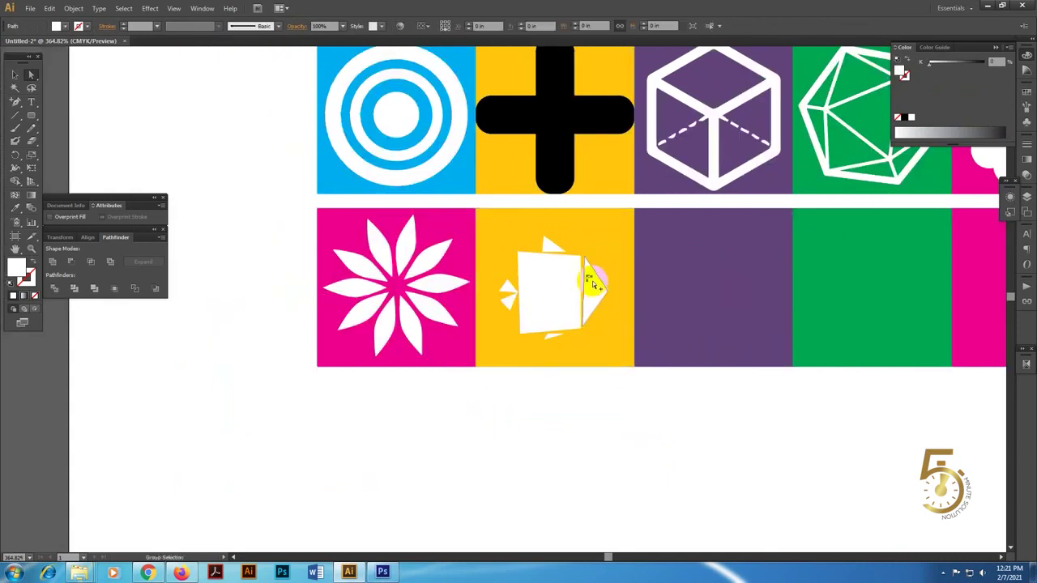
key("ctrl+y")
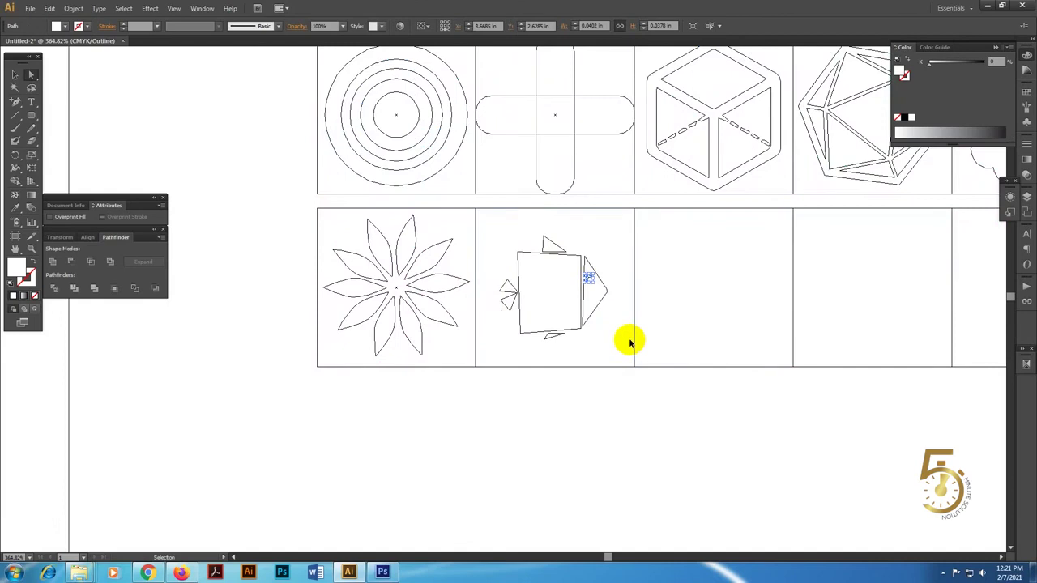
key("ctrl+y")
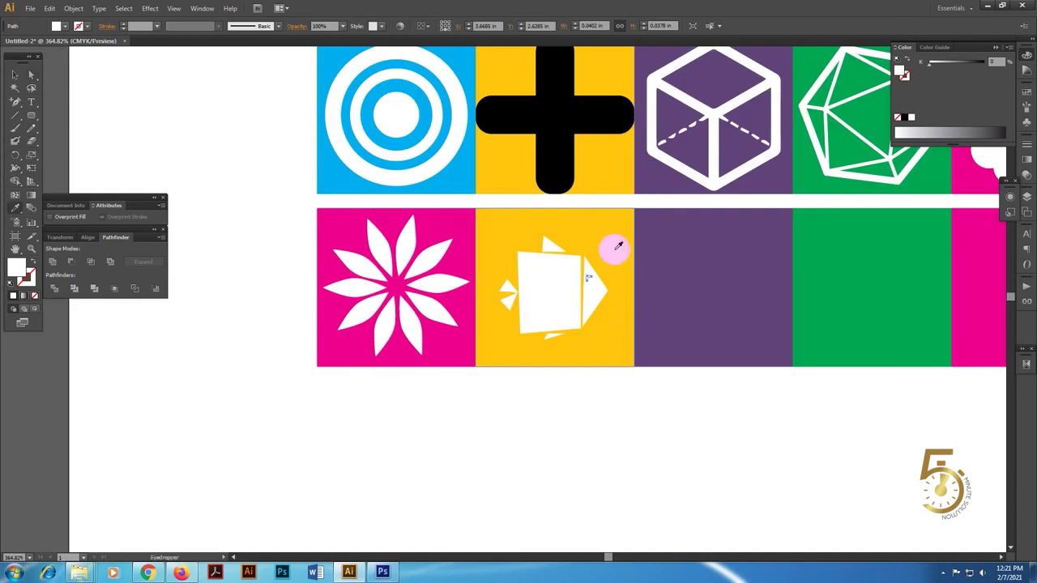
left_click(598, 287, "shift")
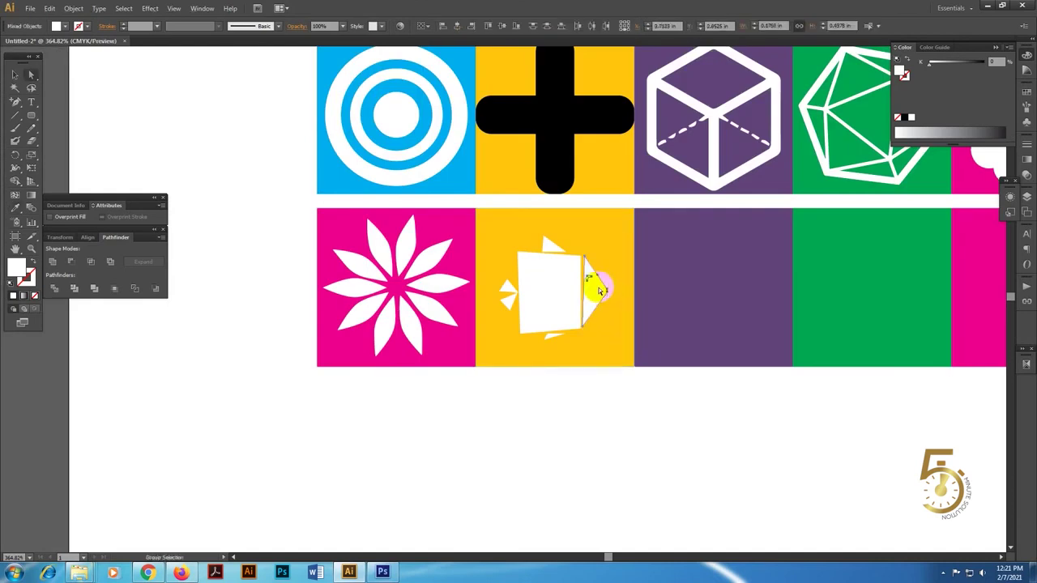
left_click(71, 264)
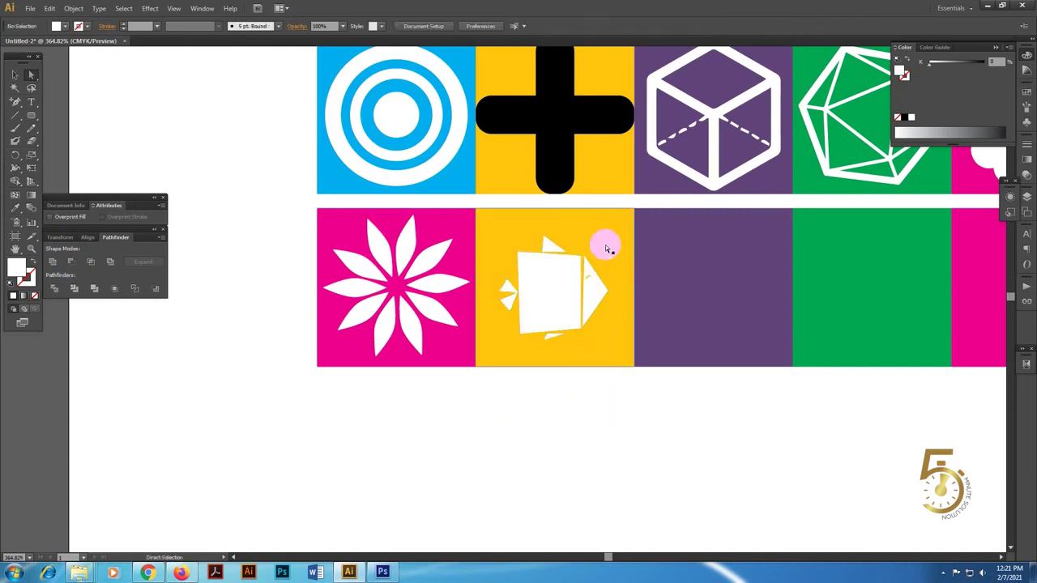
Recolour the yellow tile behind the fish to dark green with the CMYK sliders
left_click(606, 241)
mouse_move(971, 65)
left_mouse_down()
mouse_move(931, 63)
mouse_move(958, 83)
mouse_move(945, 98)
mouse_move(958, 107)
mouse_move(929, 107)
left_mouse_up()
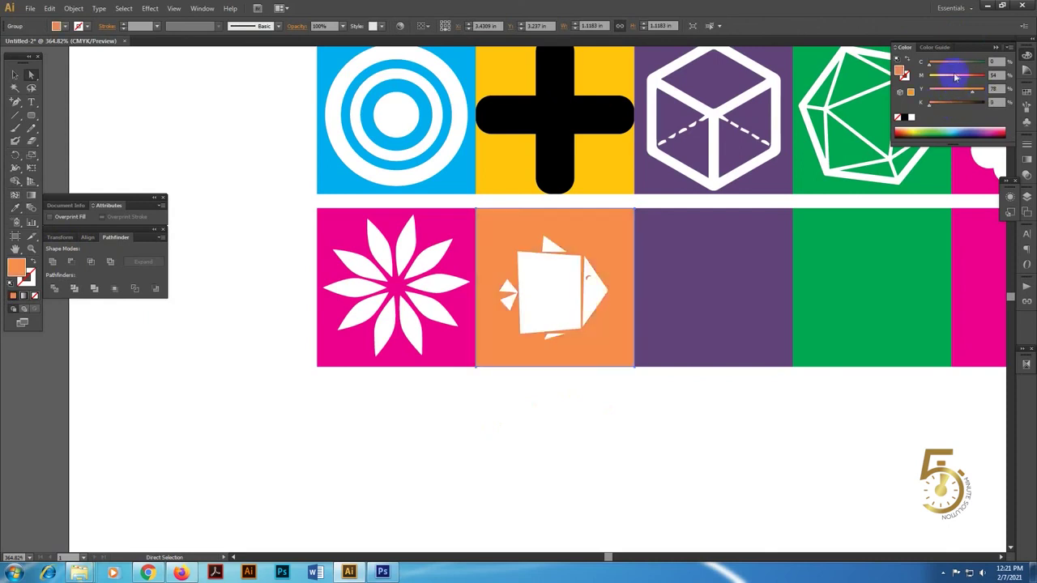
left_click(966, 72)
left_click_drag(966, 70, 987, 66)
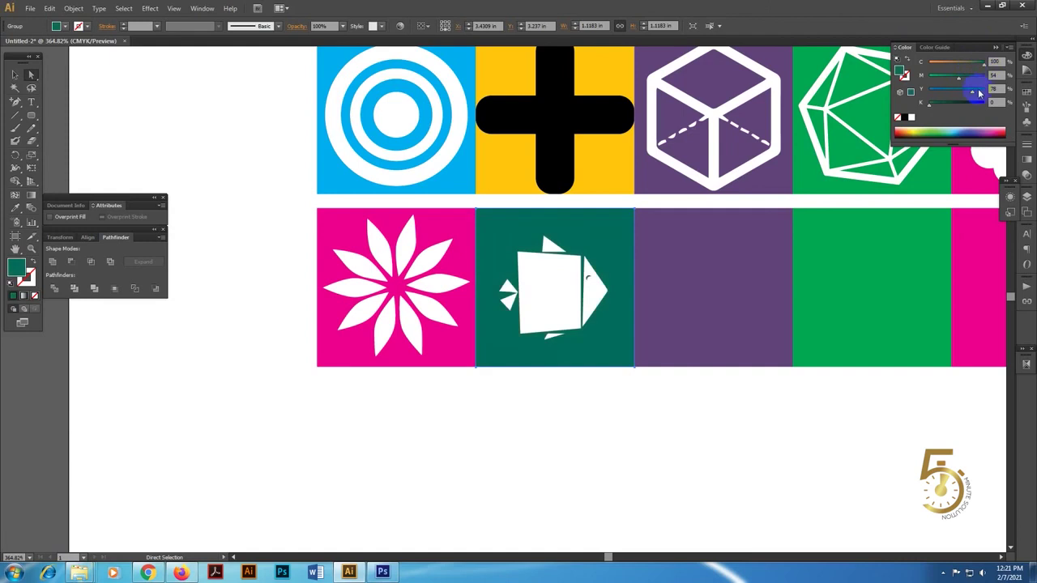
left_click(782, 440)
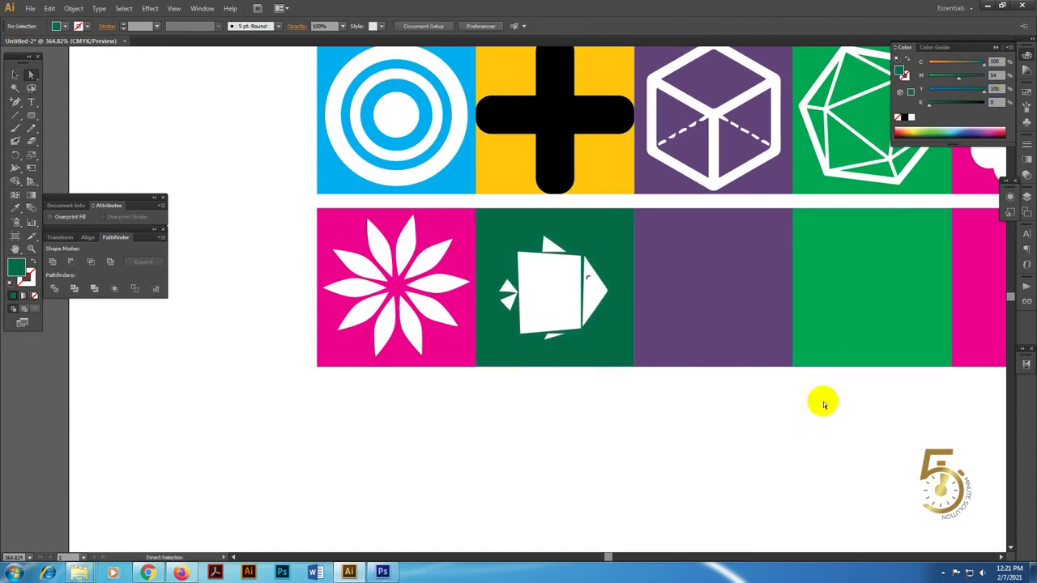
Nudge the white fish group slightly down within the green tile
left_click_drag(657, 397, 748, 433)
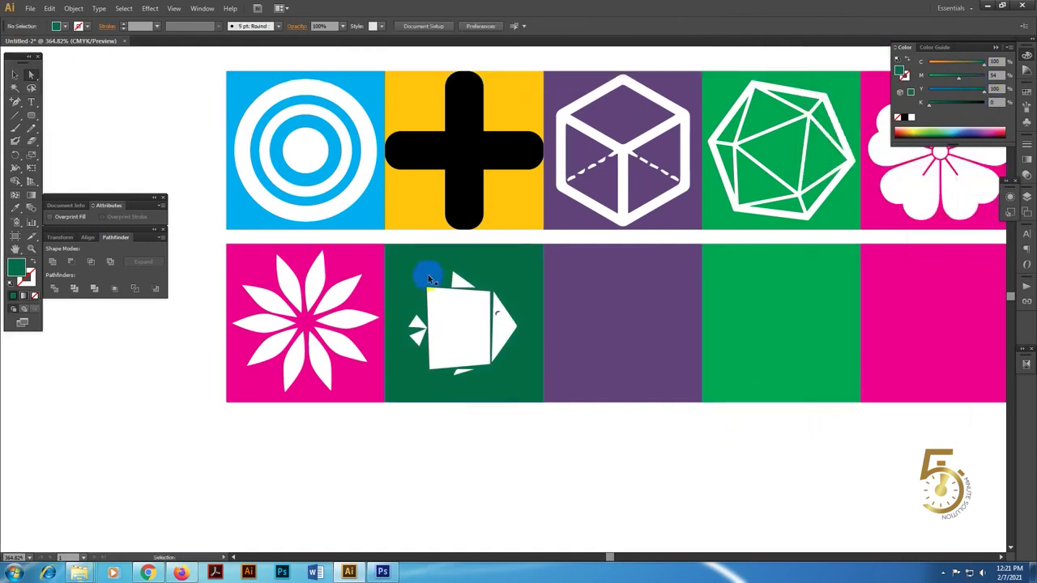
key("ctrl+y")
key("ctrl+y")
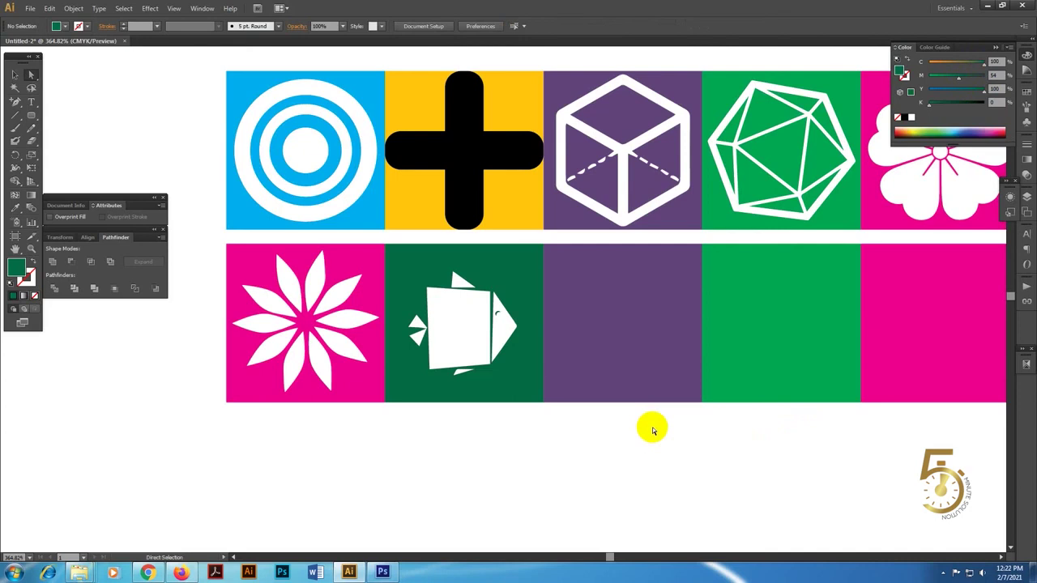
left_click(474, 324)
left_click_drag(476, 324, 476, 338)
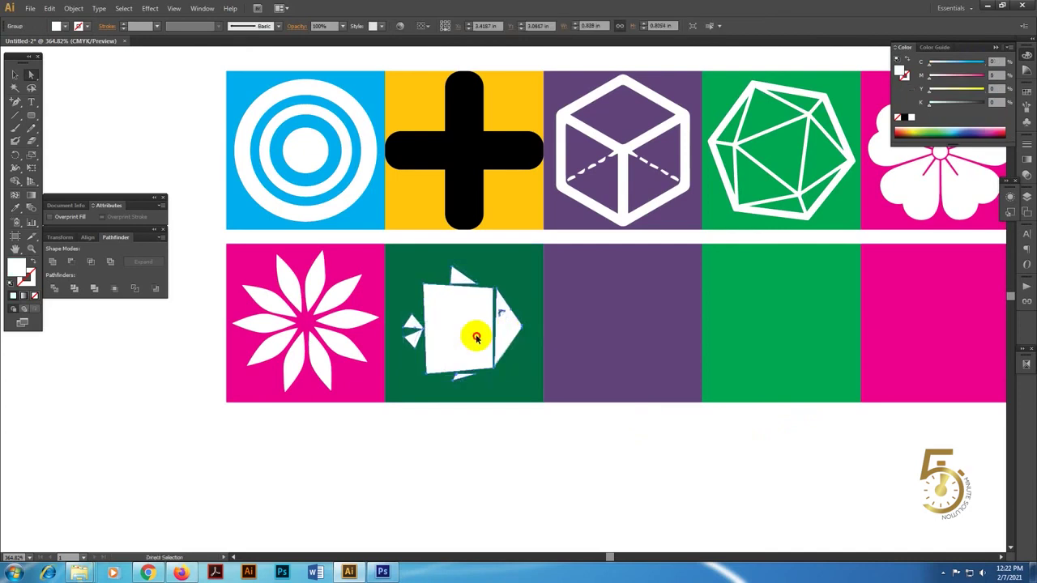
left_click(537, 435)
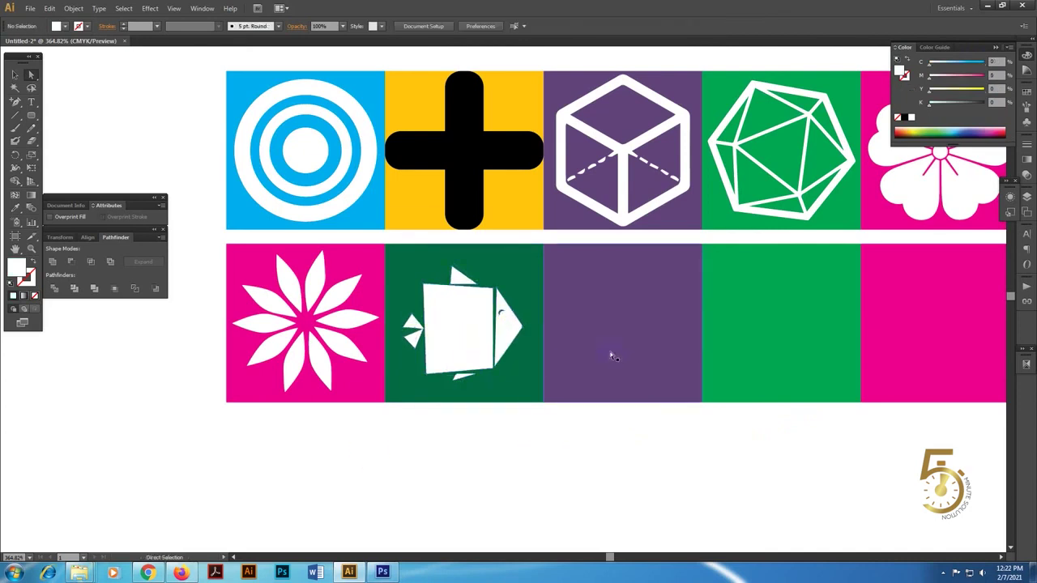
Return to the Google Images results and scroll down to the hexagonal logo
left_click(150, 573)
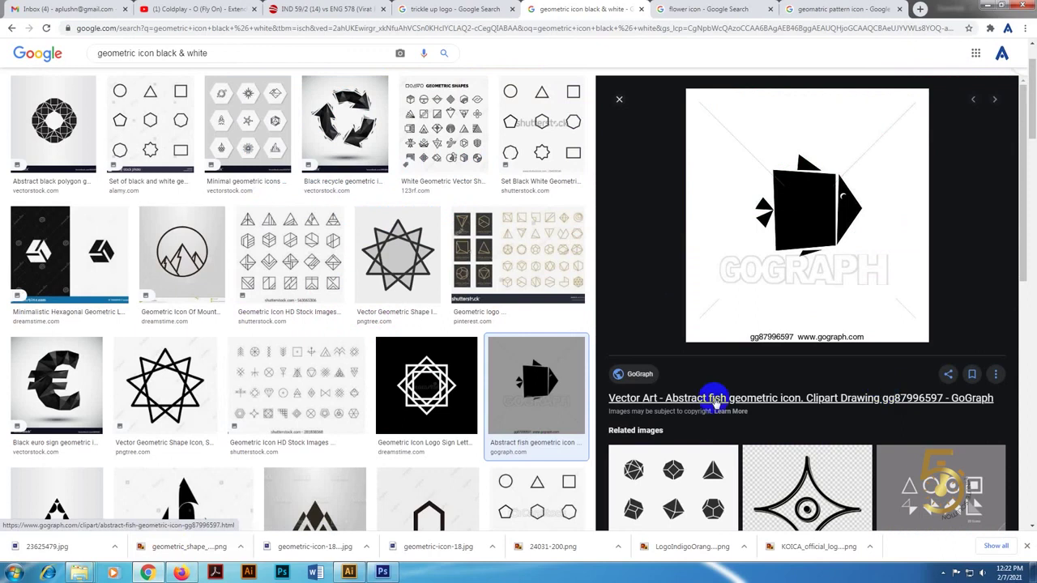
right_click(184, 572)
left_click(529, 440)
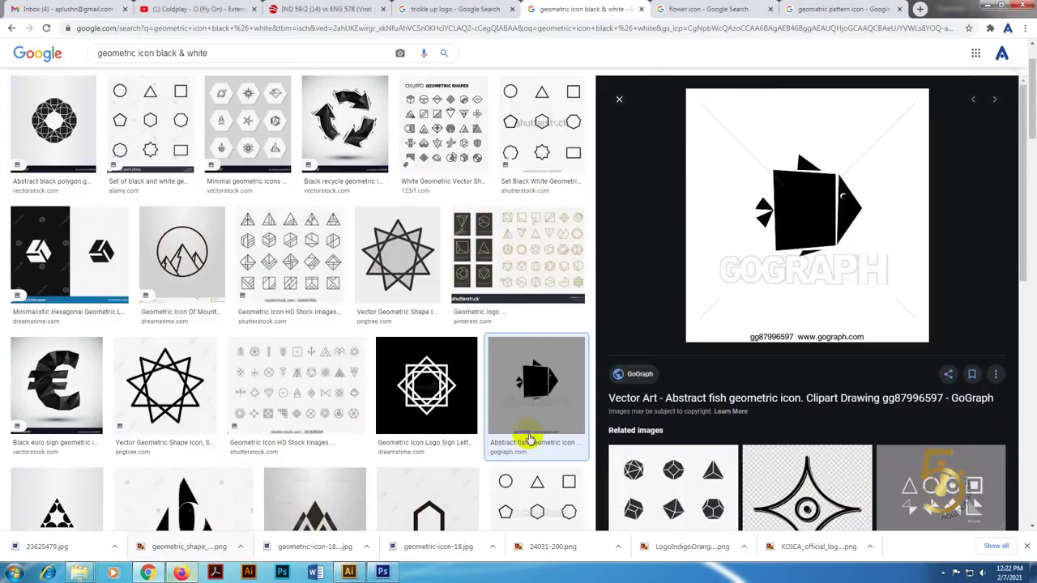
scroll(789, 413, "down", 4)
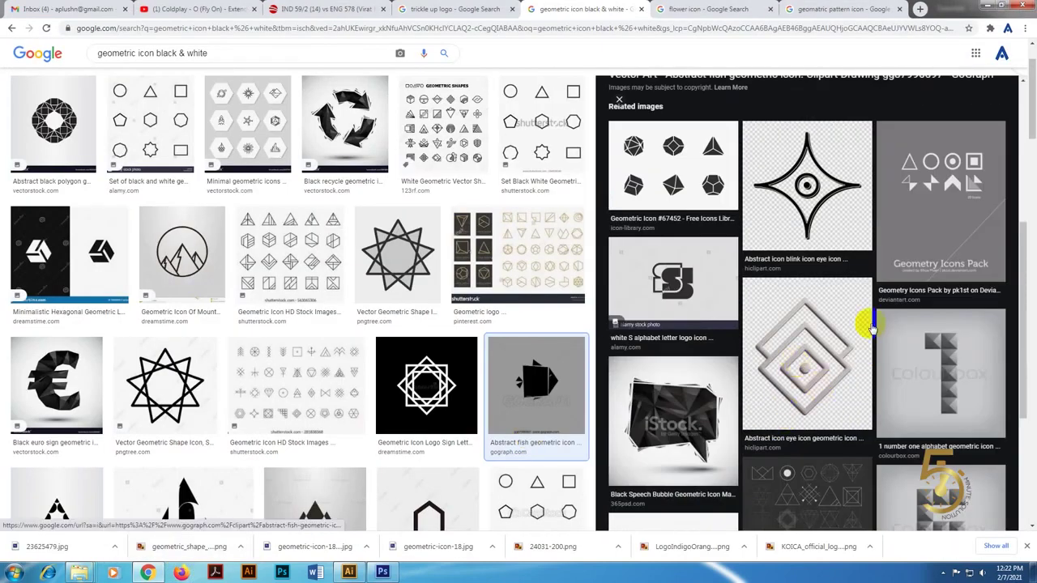
scroll(810, 349, "down", 1)
scroll(703, 322, "down", 3)
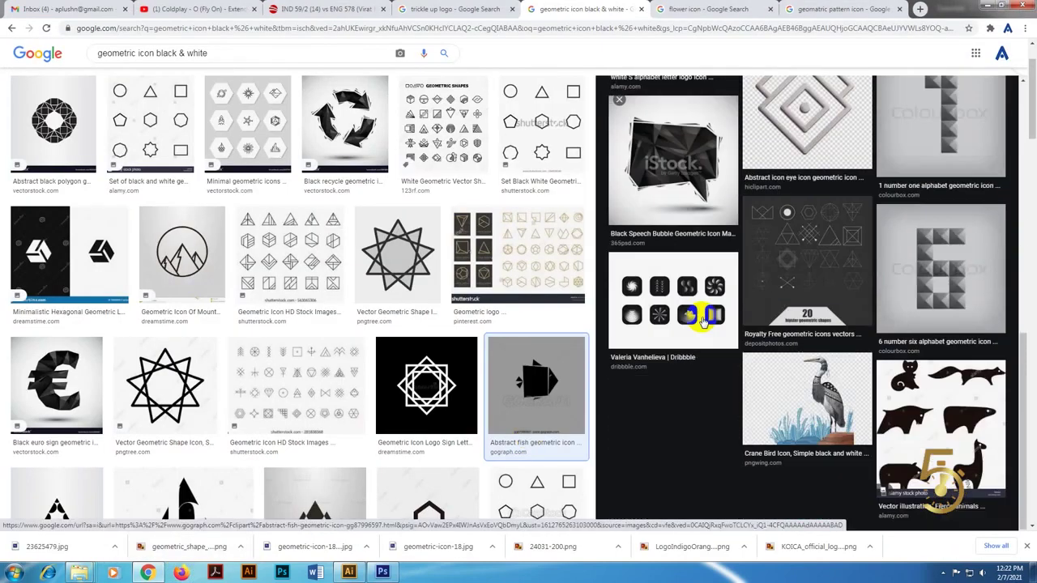
scroll(438, 364, "down", 3)
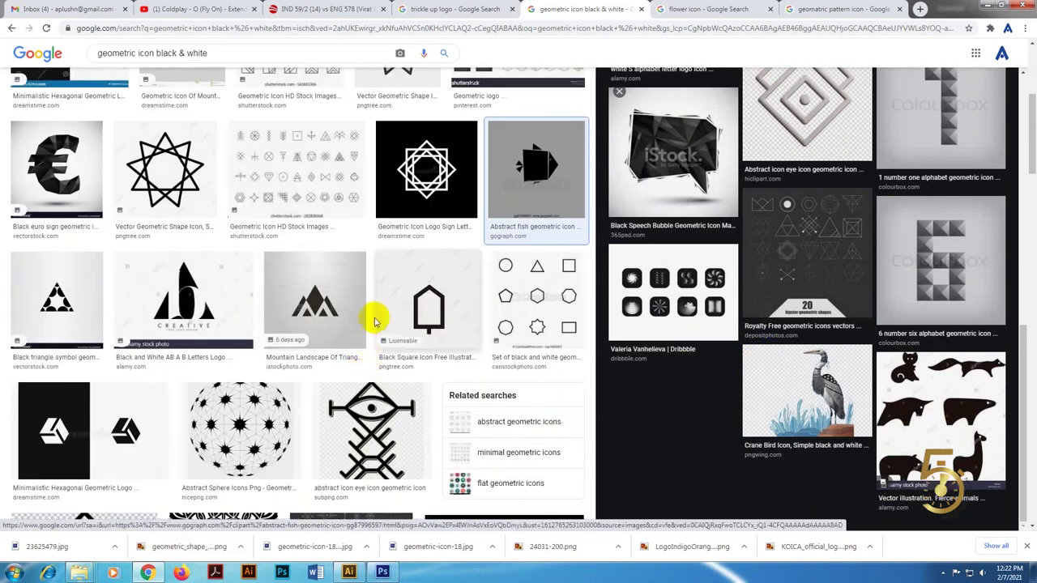
scroll(202, 316, "down", 1)
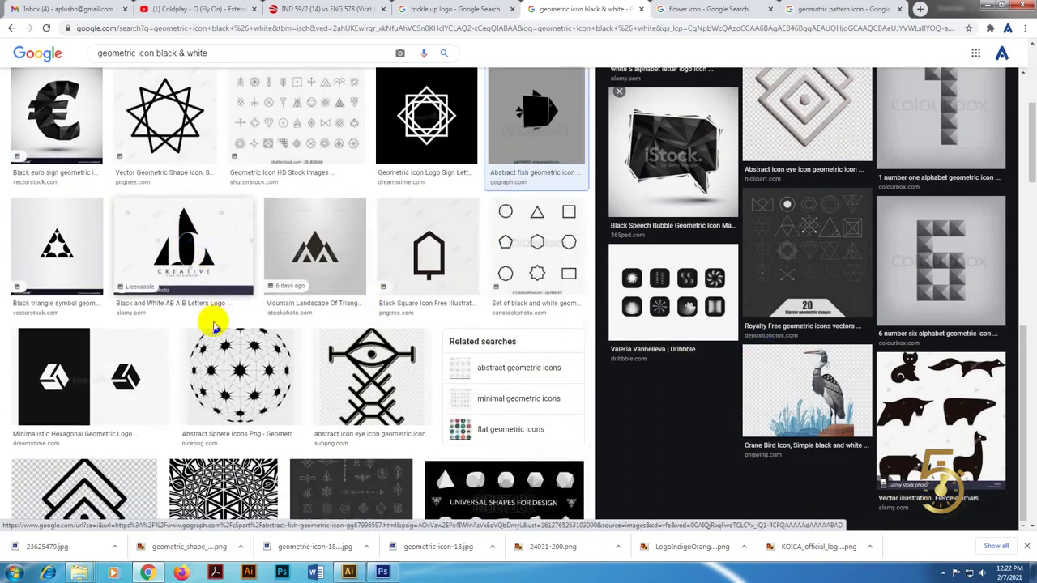
Preview the black-and-white hexagonal logo and copy the image
left_click(127, 359)
scroll(790, 348, "down", 3)
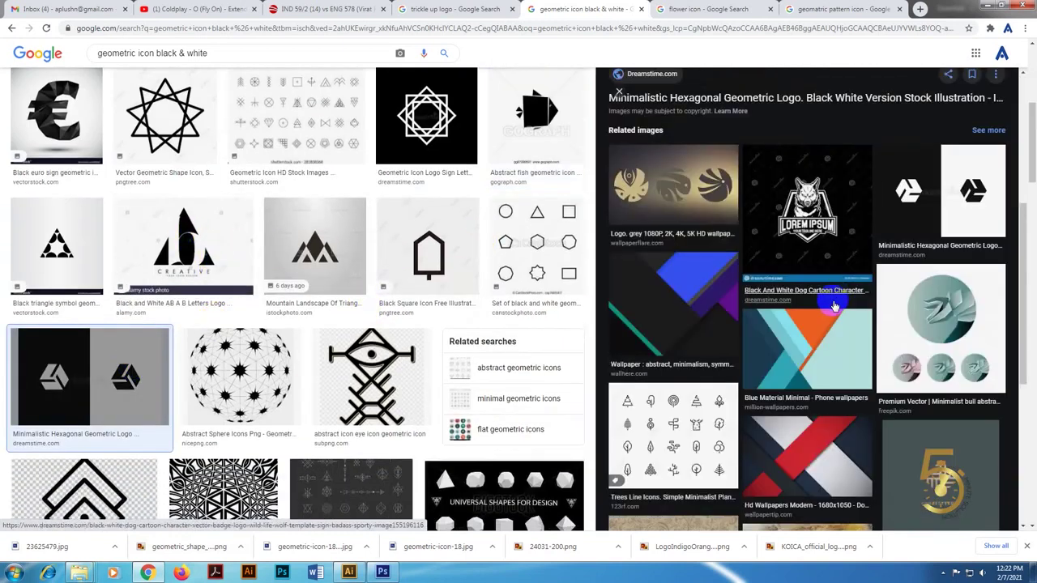
scroll(799, 320, "down", 3)
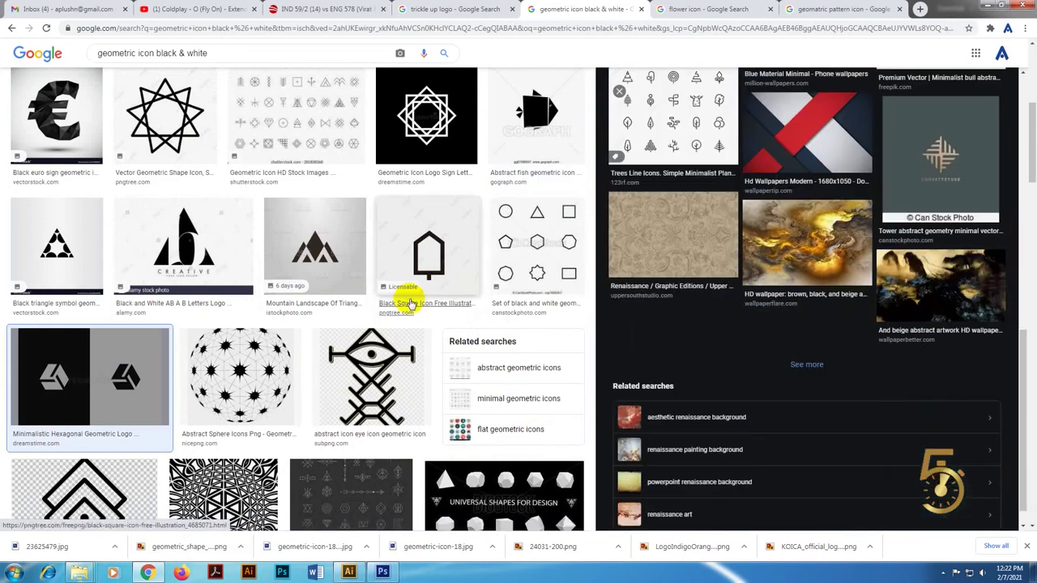
scroll(405, 300, "down", 3)
scroll(440, 300, "up", 2)
scroll(543, 342, "up", 3)
scroll(824, 266, "up", 3)
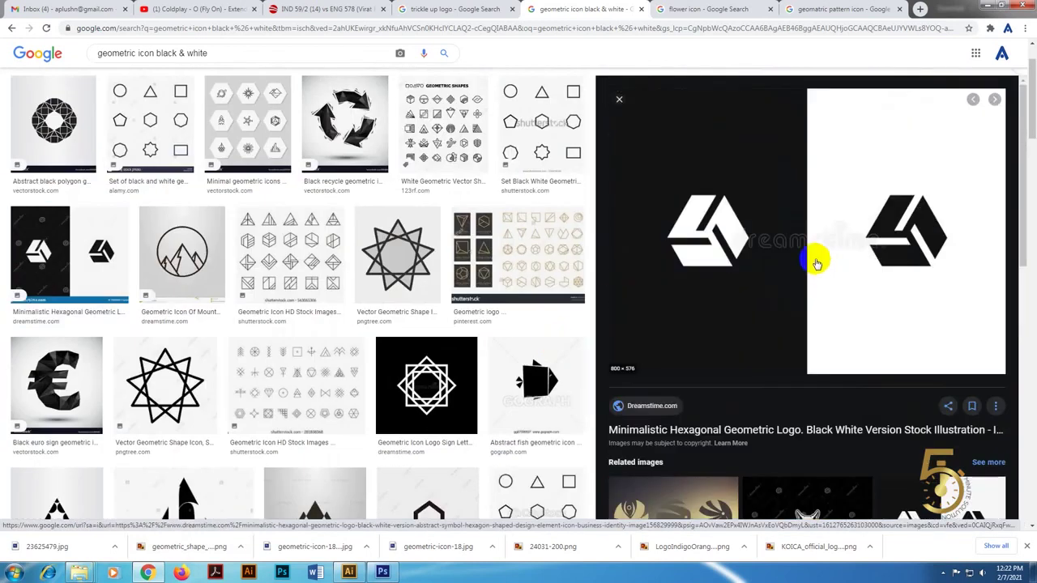
right_click(826, 223)
left_click(866, 349)
key("alt+Tab")
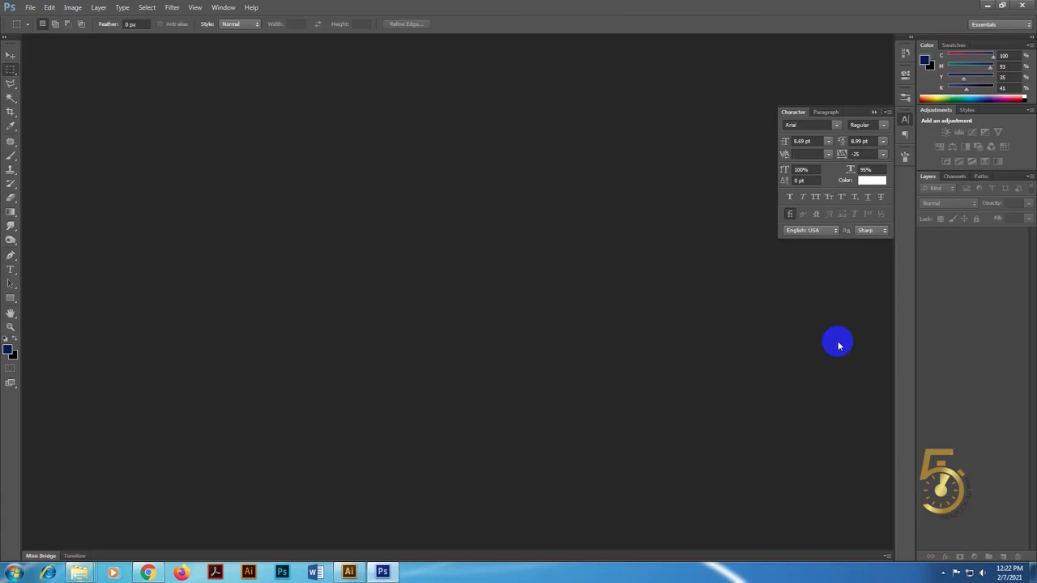
Paste the hexagonal logo into the Illustrator document and scale it to 50%
left_click(365, 572)
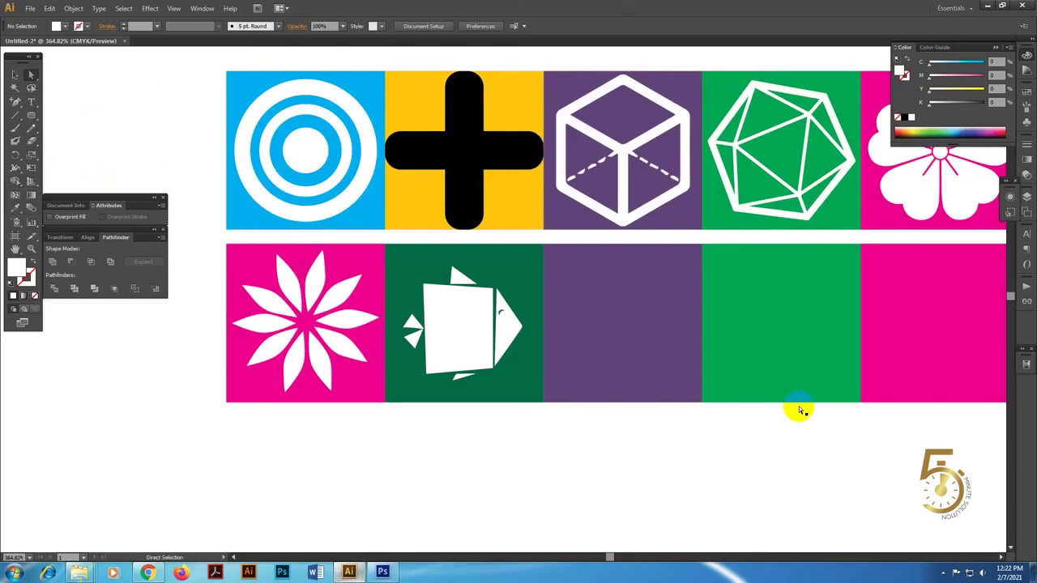
key("ctrl+v")
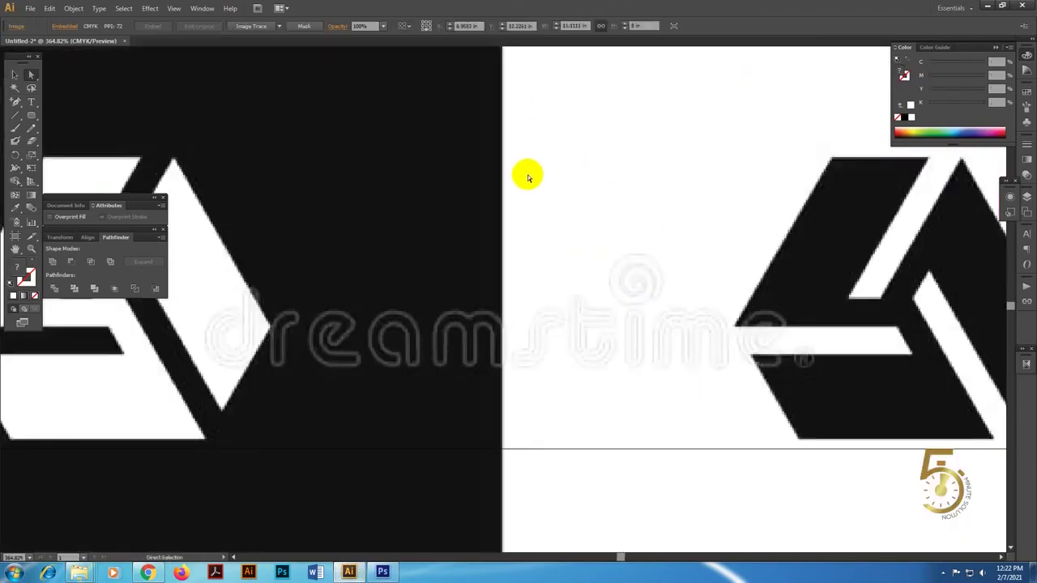
key("s")
left_click(569, 134, "alt")
key("Return")
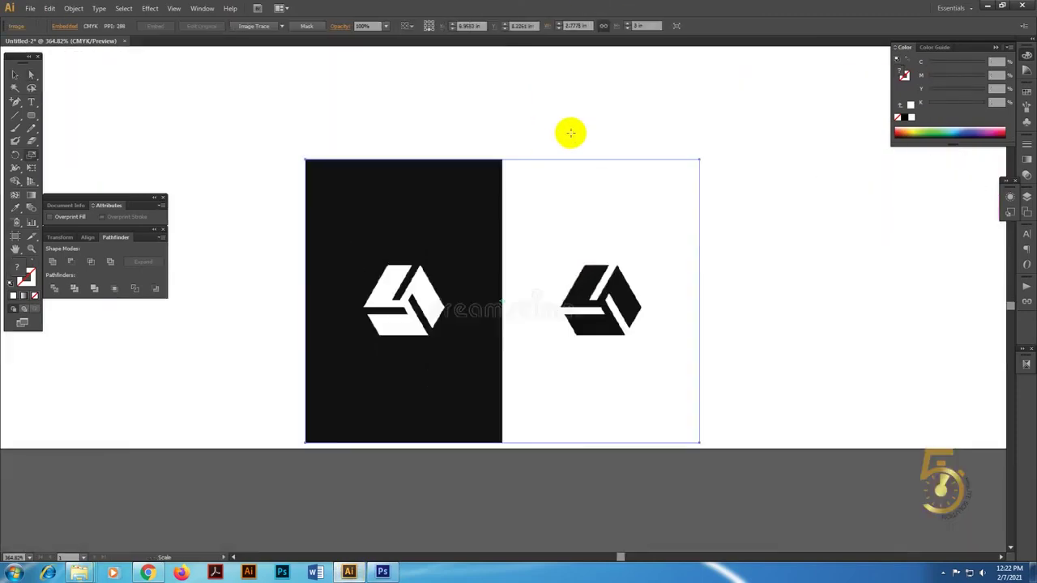
Image Trace and Expand the logo, then delete its black background rectangle
left_click(259, 27)
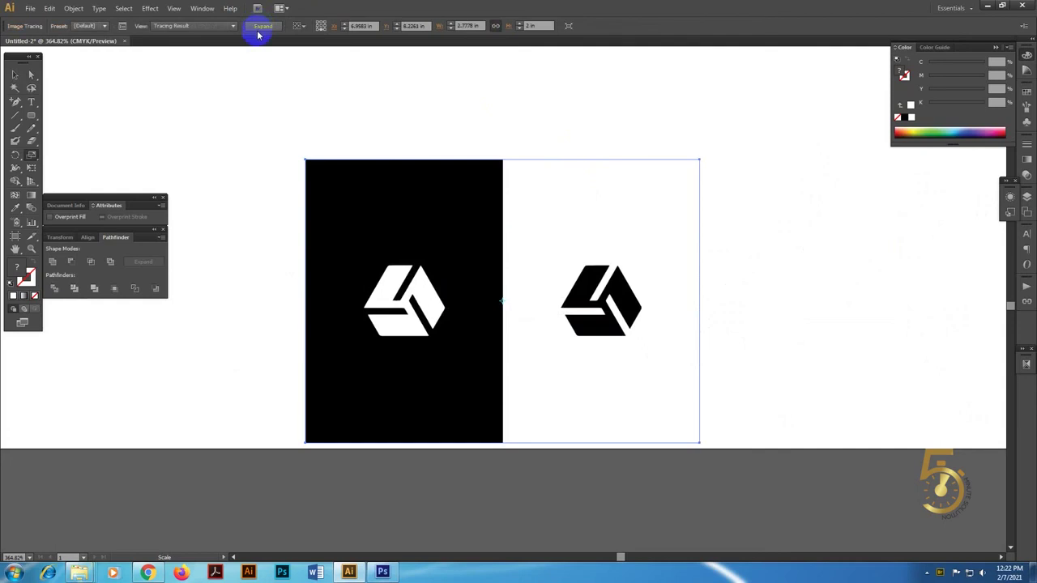
left_click(261, 29)
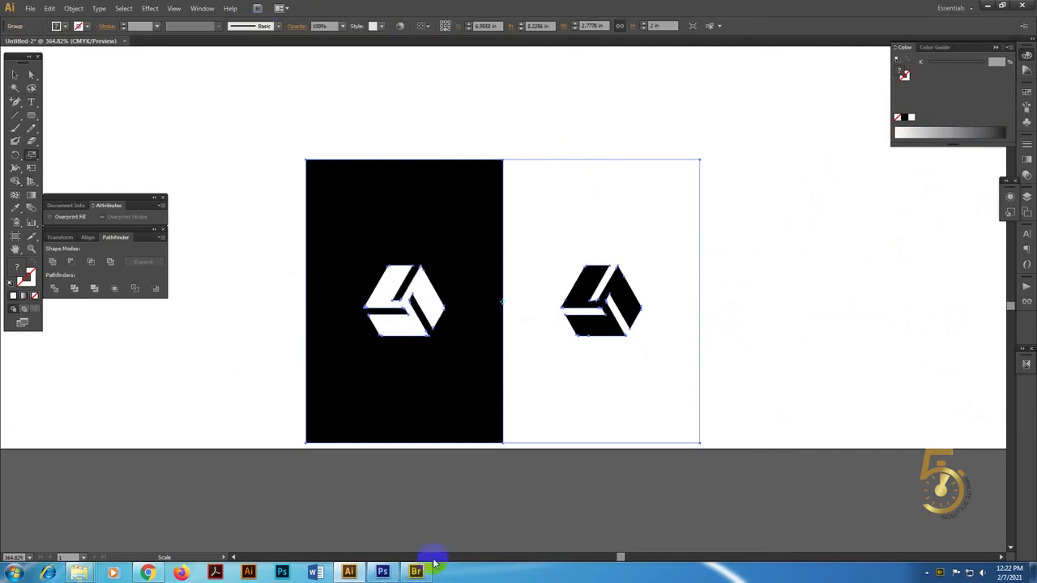
left_click(814, 279)
key("a")
left_click_drag(810, 121, 335, 208)
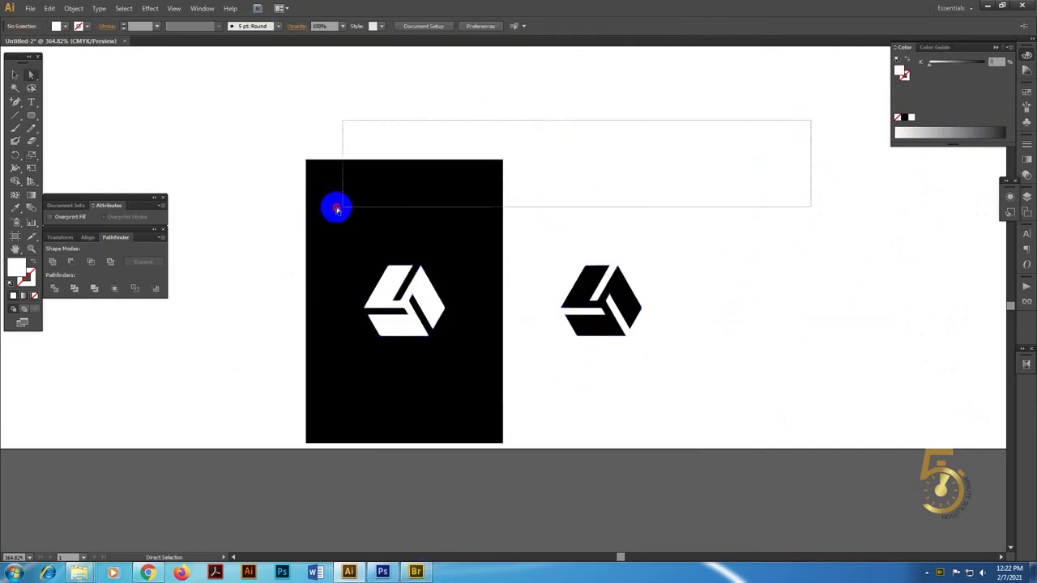
key("Delete")
left_click_drag(301, 142, 466, 461)
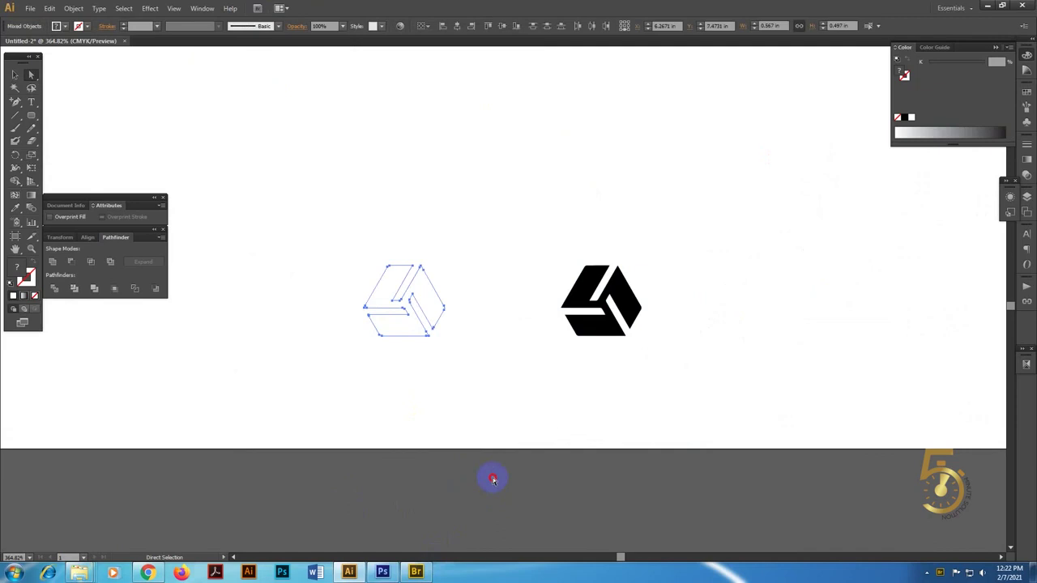
Remove the left logo's white paths and cut both black logos from the artboard
key("Delete")
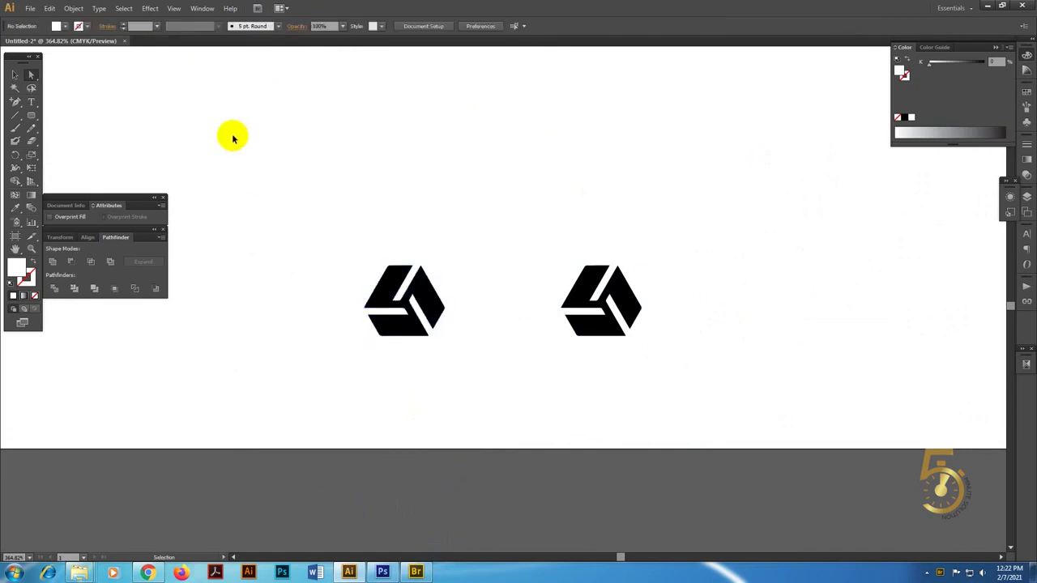
left_click_drag(232, 134, 800, 449)
key("Delete")
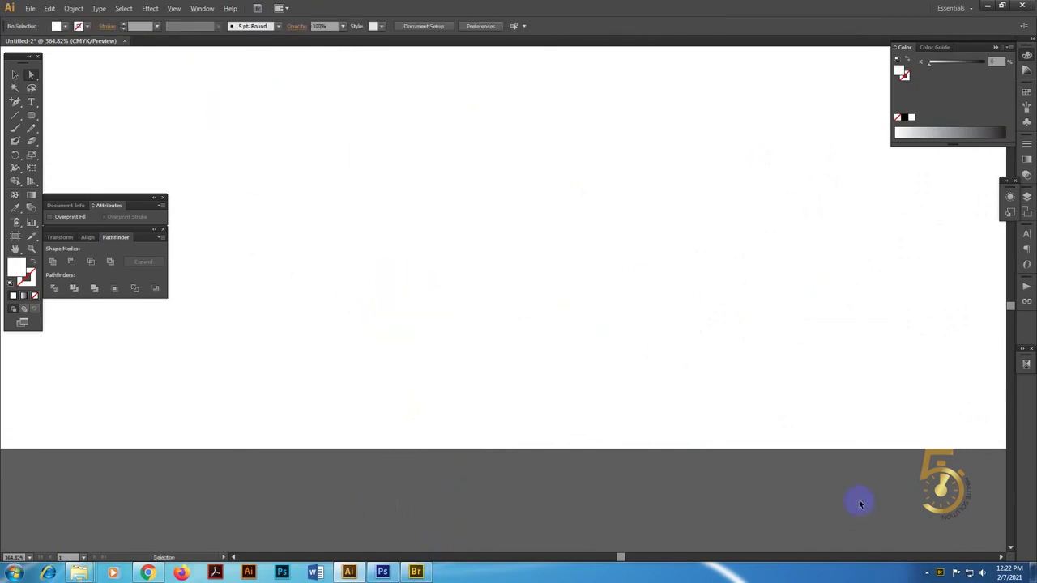
key("ctrl+minus")
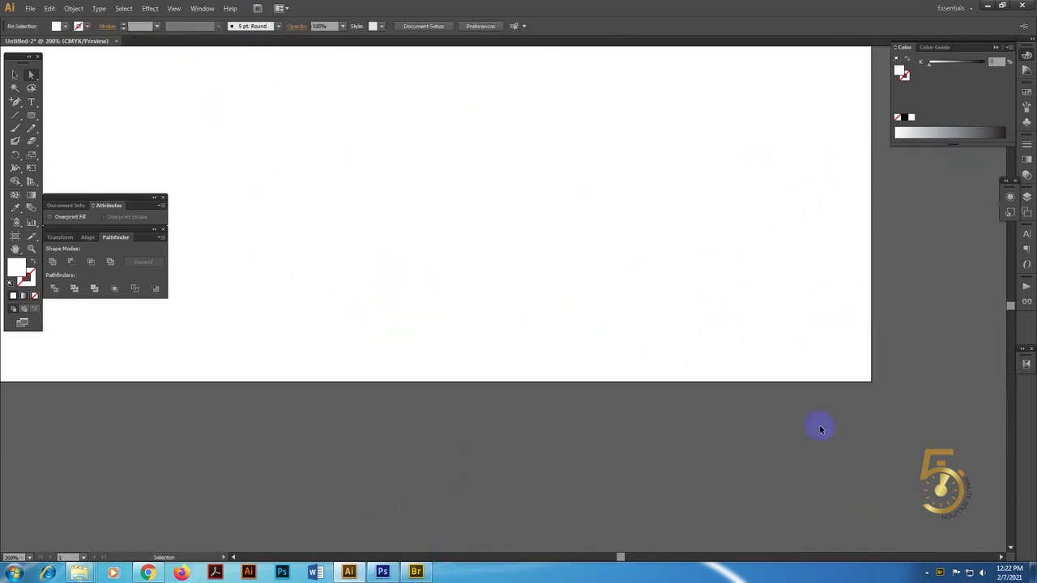
Place the white hexagonal logo in the empty purple tile and enlarge it
left_click_drag(766, 385, 564, 103)
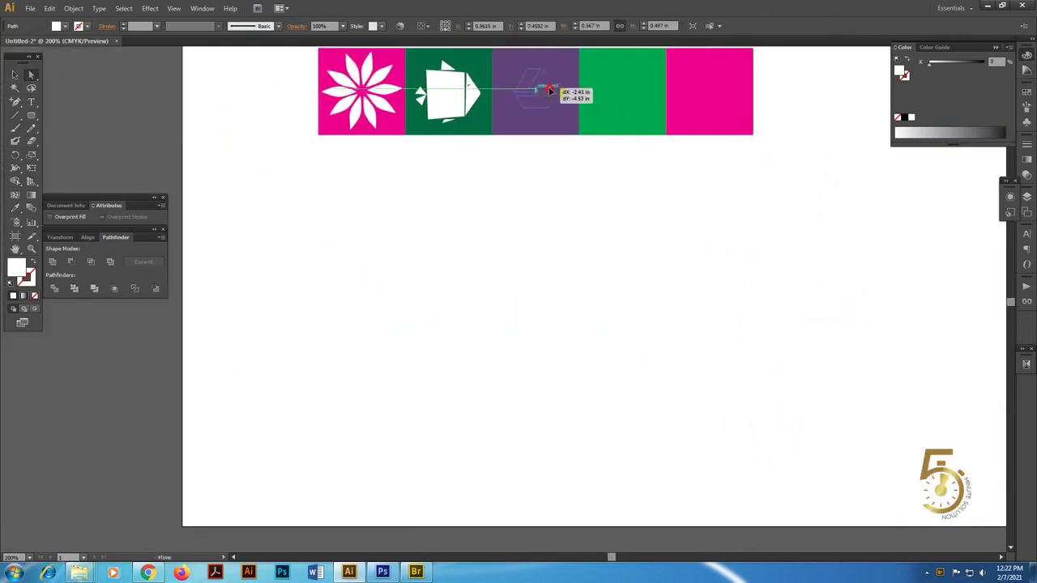
left_click_drag(549, 91, 560, 90)
left_click(559, 112, "shift")
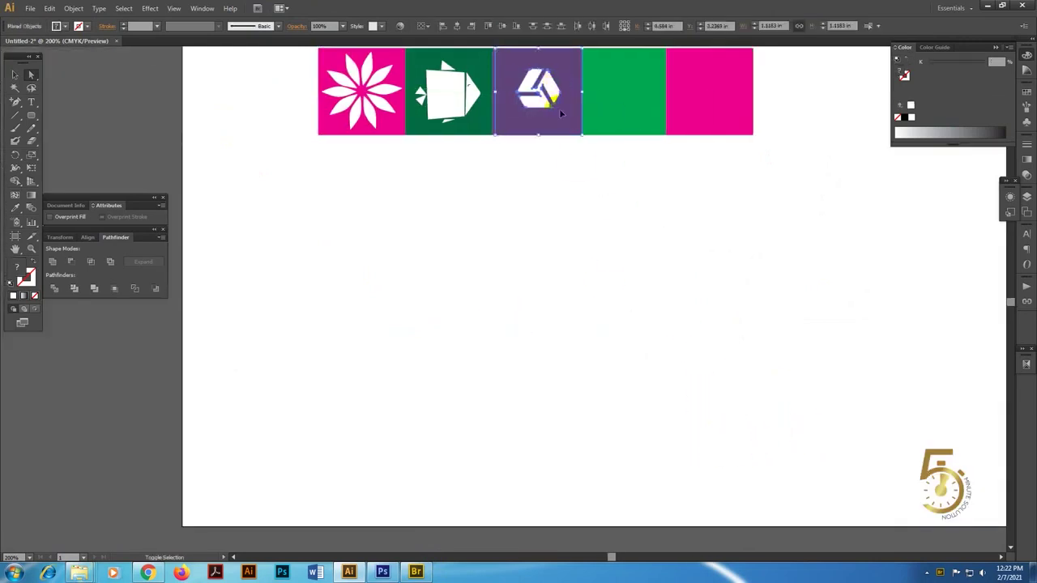
left_click(576, 168)
scroll(631, 135, "up", 3)
left_click(510, 221)
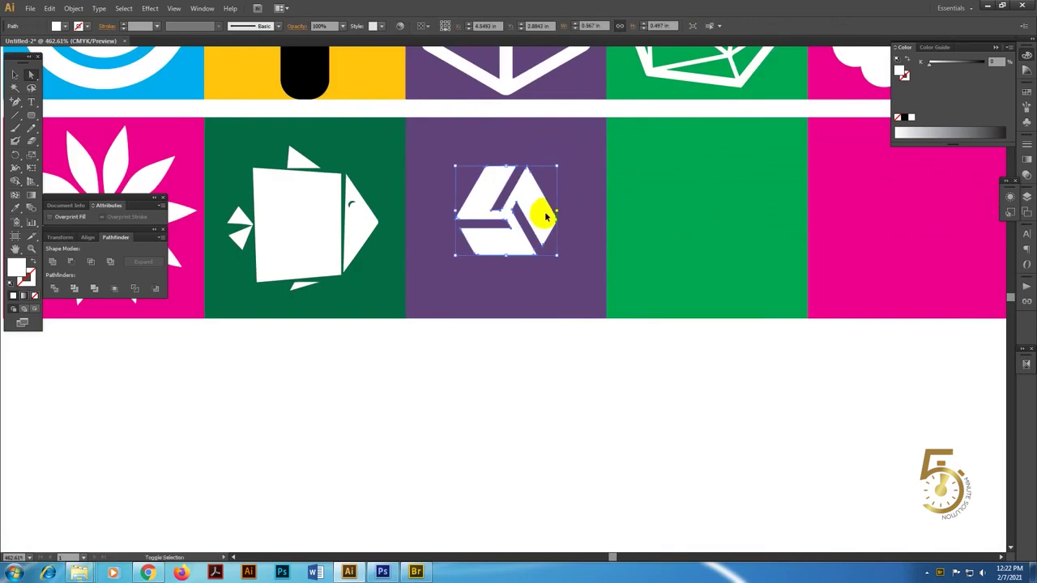
mouse_move(556, 212)
left_mouse_down()
mouse_move(571, 217)
mouse_move(557, 221)
left_mouse_up()
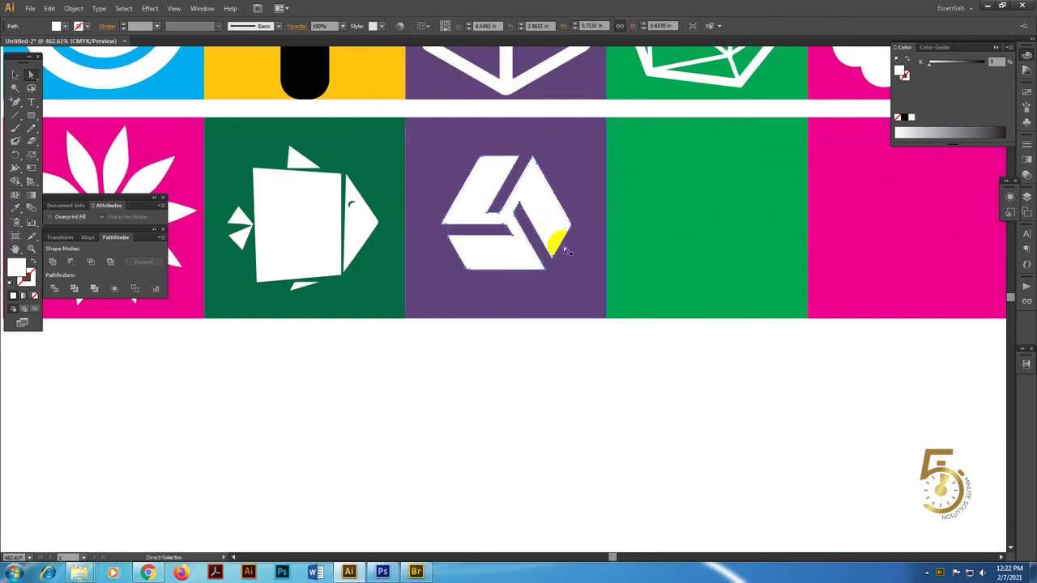
Recolour the purple tile with the top row's blue using the Eyedropper (I)
scroll(588, 329, "up", 3)
scroll(606, 268, "up", 3)
key("i")
left_click(664, 352)
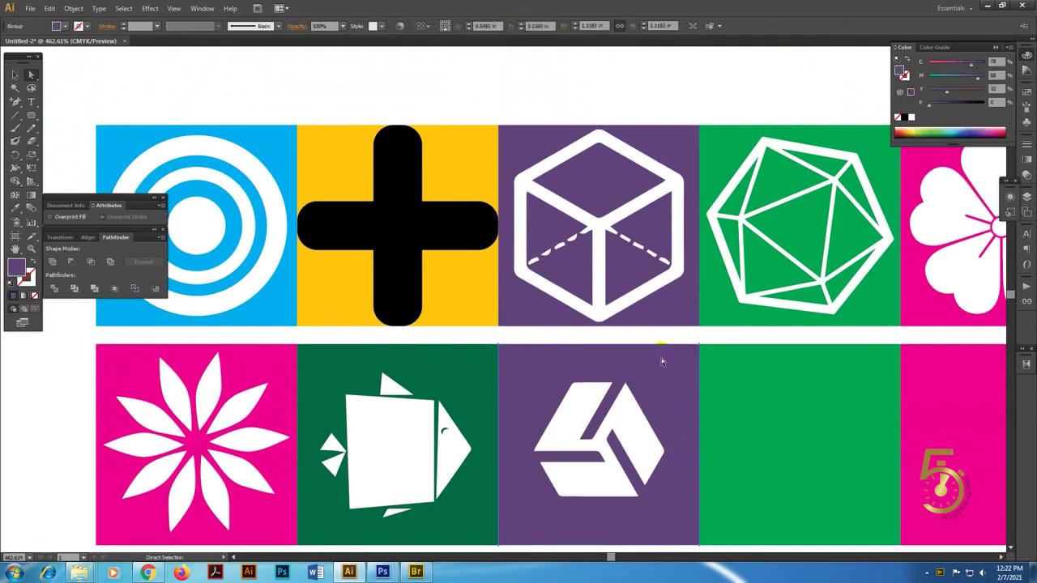
left_click(287, 304)
scroll(551, 259, "down", 3)
Check the white logo shape and pan the view to show the tile rows
key("a")
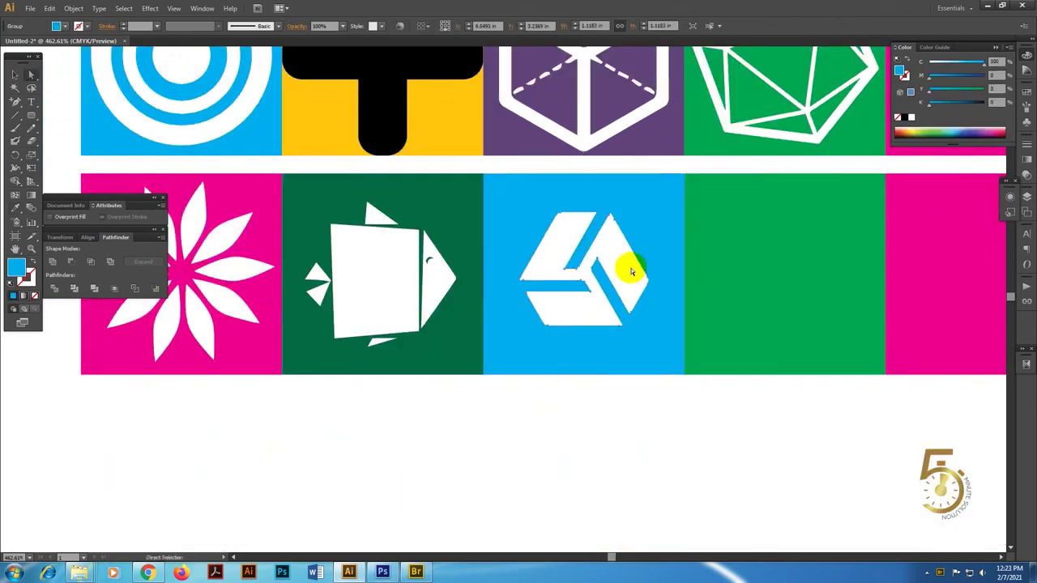
left_click(648, 272)
left_click(658, 288)
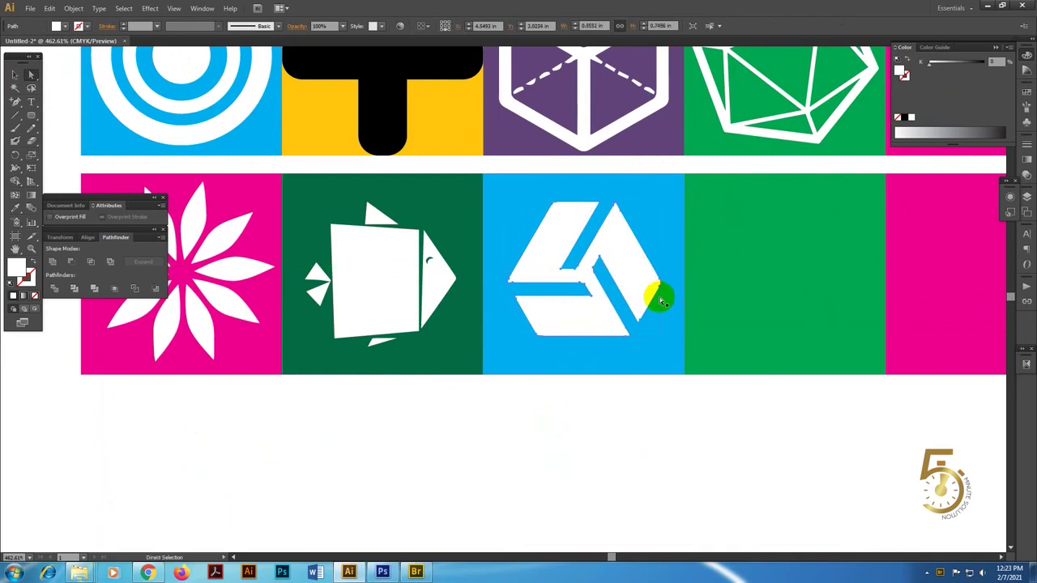
left_click_drag(821, 405, 639, 441)
key("alt+Tab")
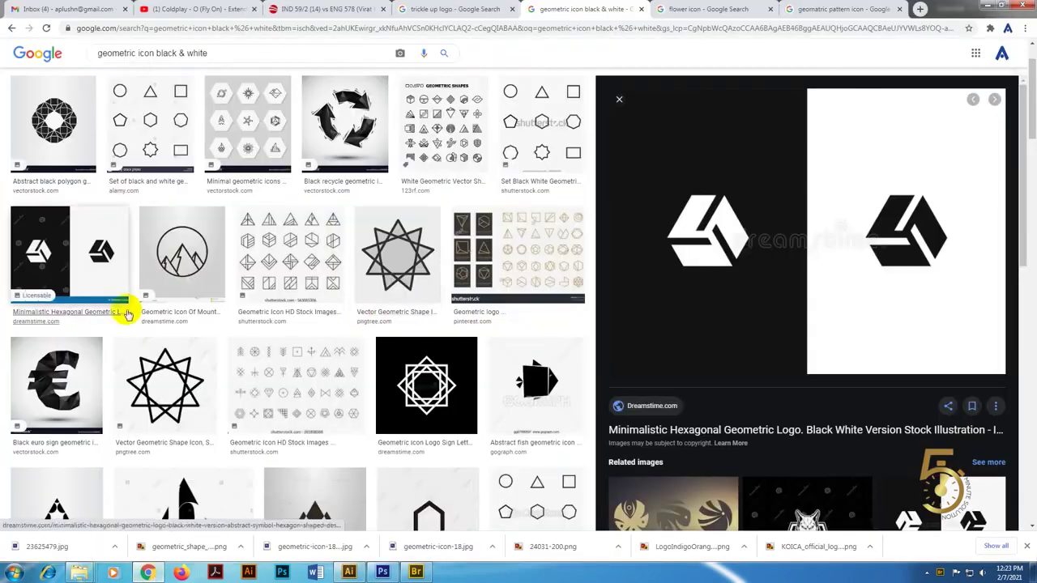
Scroll the icon results and preview the letter U N logo
scroll(258, 356, "down", 3)
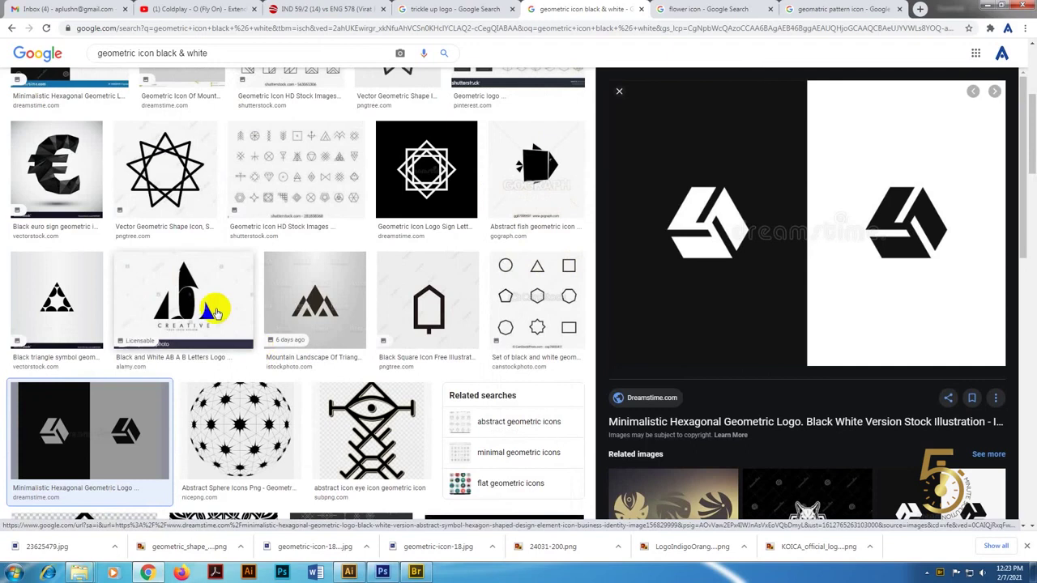
scroll(777, 332, "down", 3)
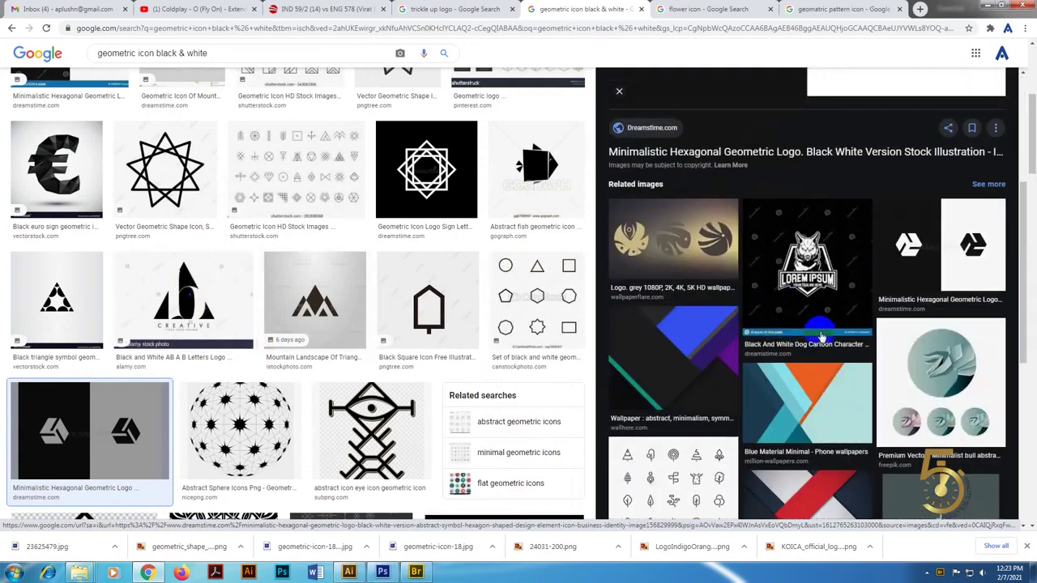
scroll(821, 336, "down", 3)
scroll(389, 340, "down", 5)
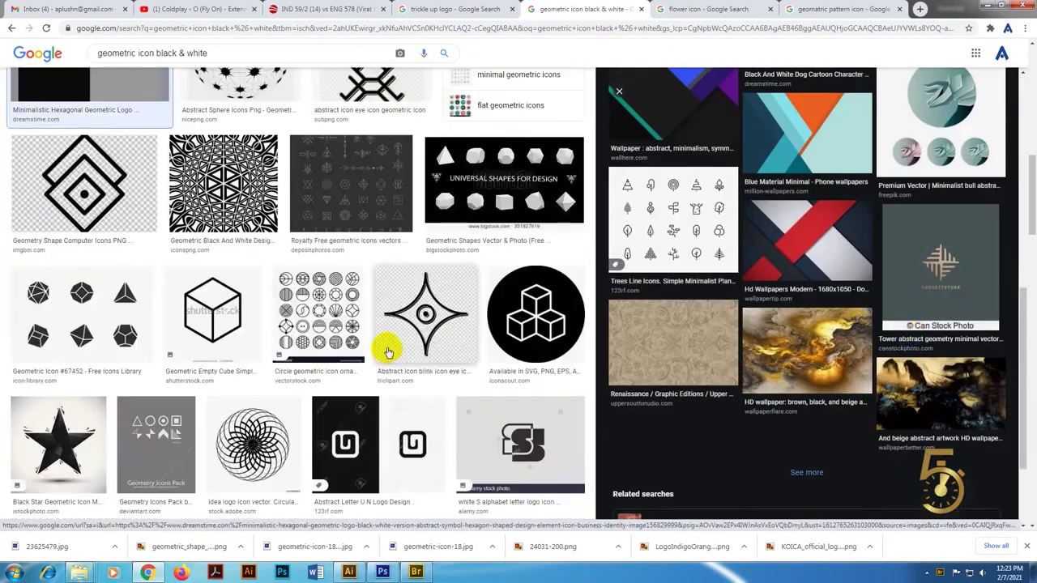
scroll(388, 351, "down", 4)
left_click(405, 138)
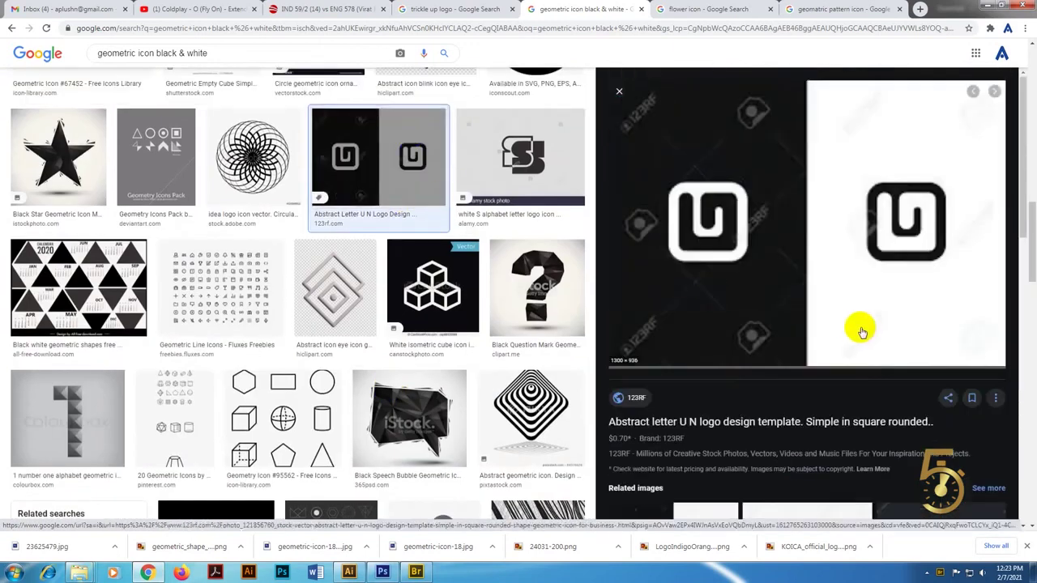
scroll(861, 332, "down", 4)
scroll(840, 332, "down", 2)
scroll(834, 345, "down", 2)
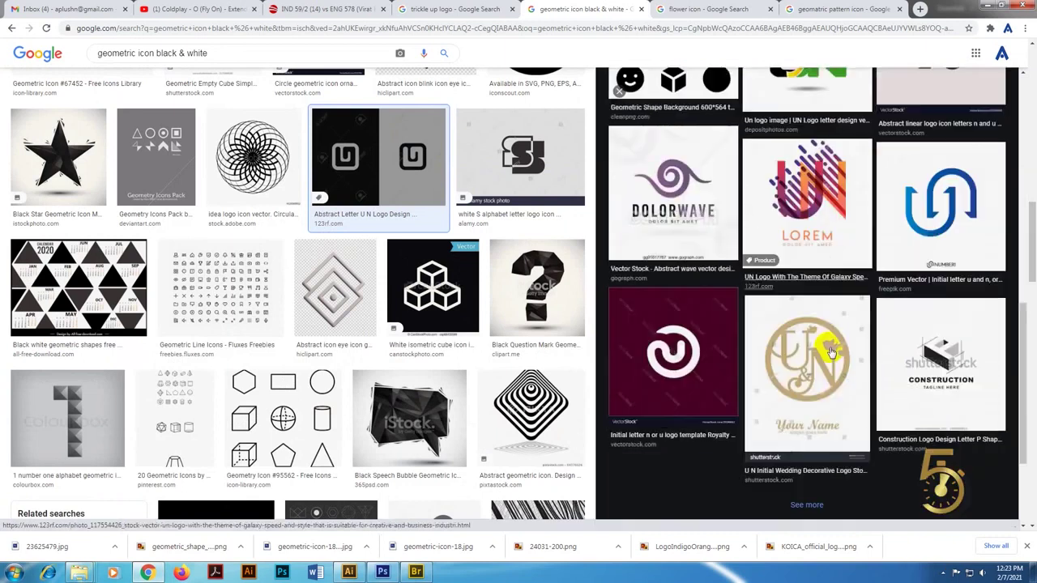
scroll(831, 350, "down", 2)
scroll(267, 154, "down", 3)
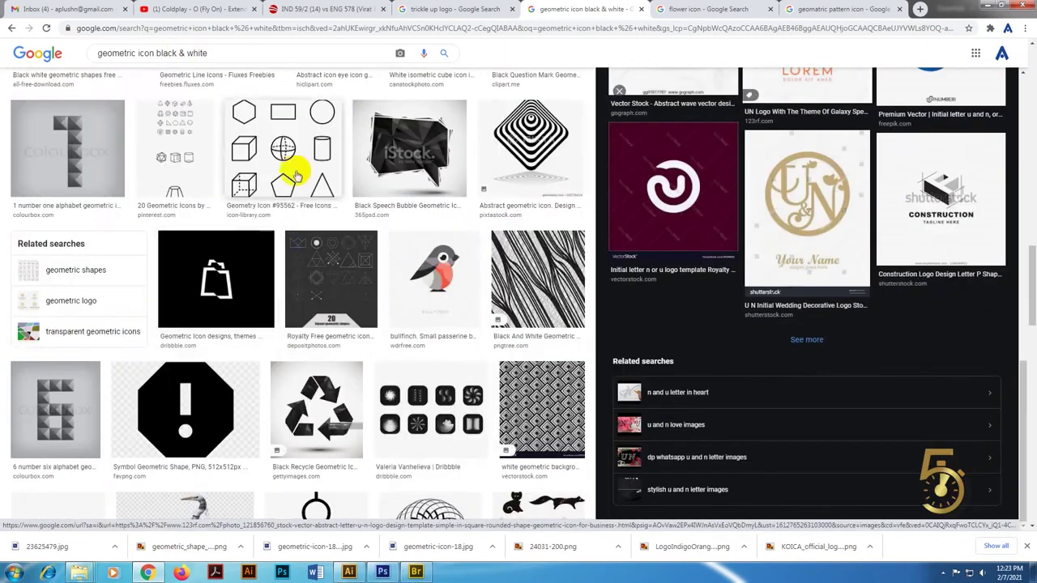
scroll(313, 300, "down", 3)
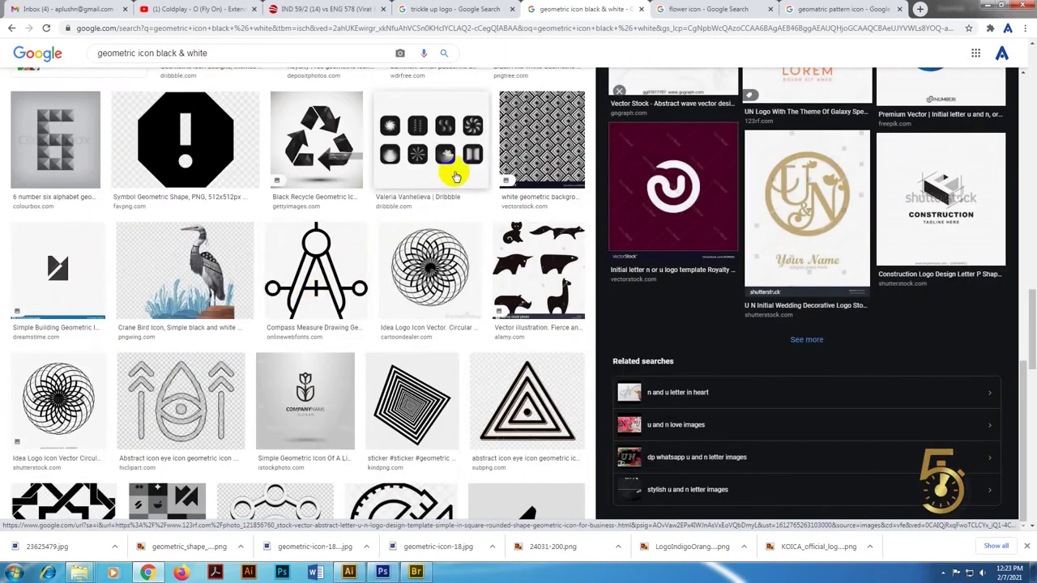
Switch to the 'flower icon' search results and scroll through them
left_click(709, 7)
scroll(324, 280, "down", 2)
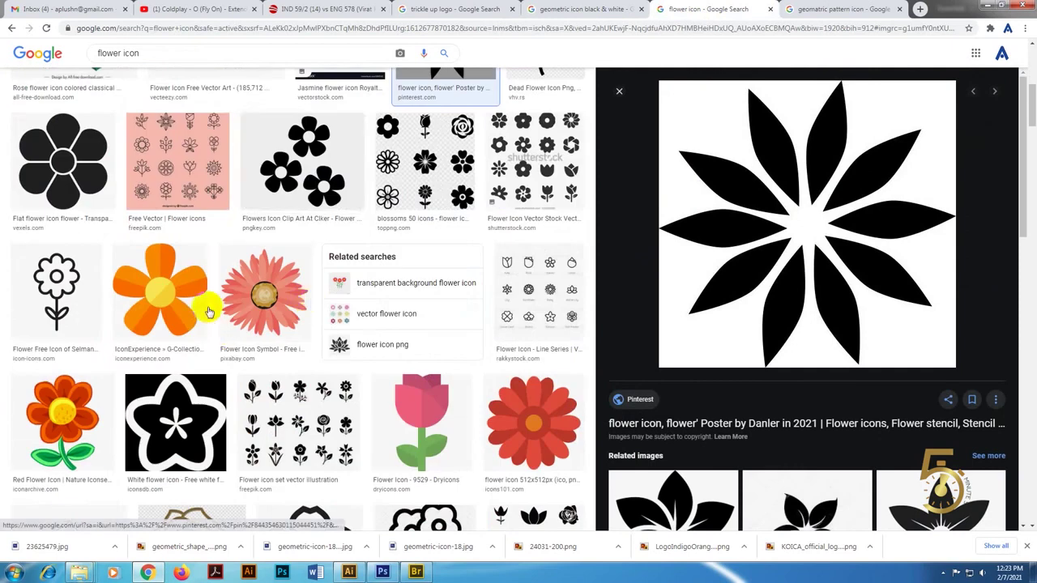
scroll(294, 377, "down", 2)
scroll(296, 382, "down", 3)
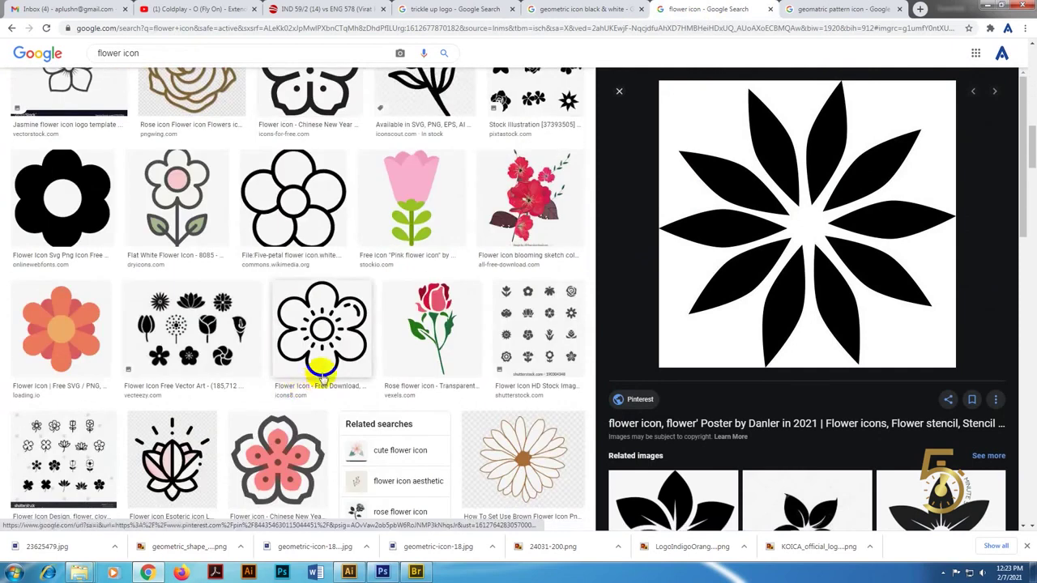
scroll(321, 374, "down", 4)
scroll(717, 382, "down", 4)
scroll(628, 421, "down", 2)
scroll(630, 417, "down", 2)
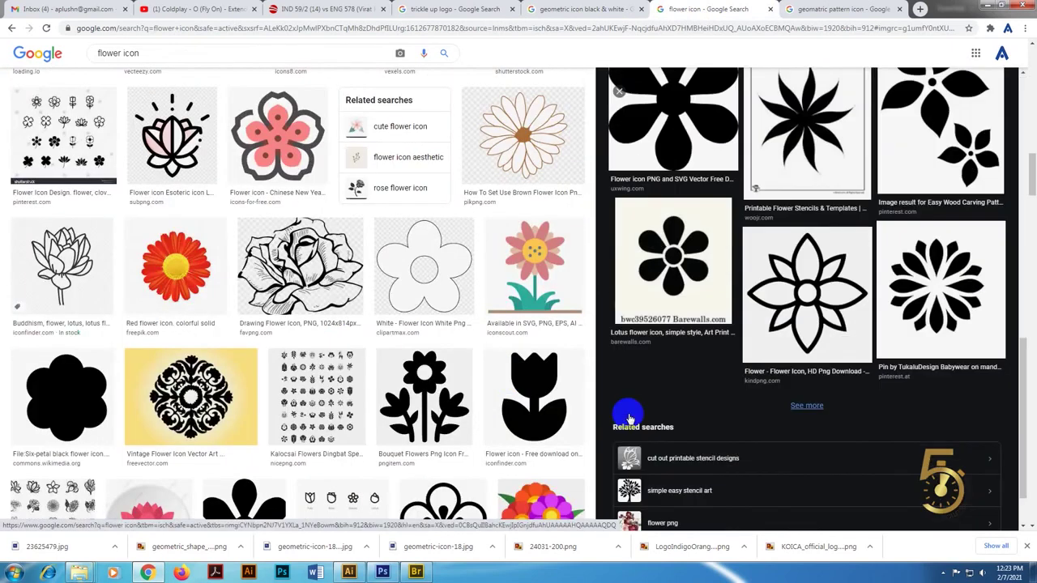
scroll(365, 370, "down", 5)
scroll(365, 370, "down", 4)
scroll(366, 380, "down", 5)
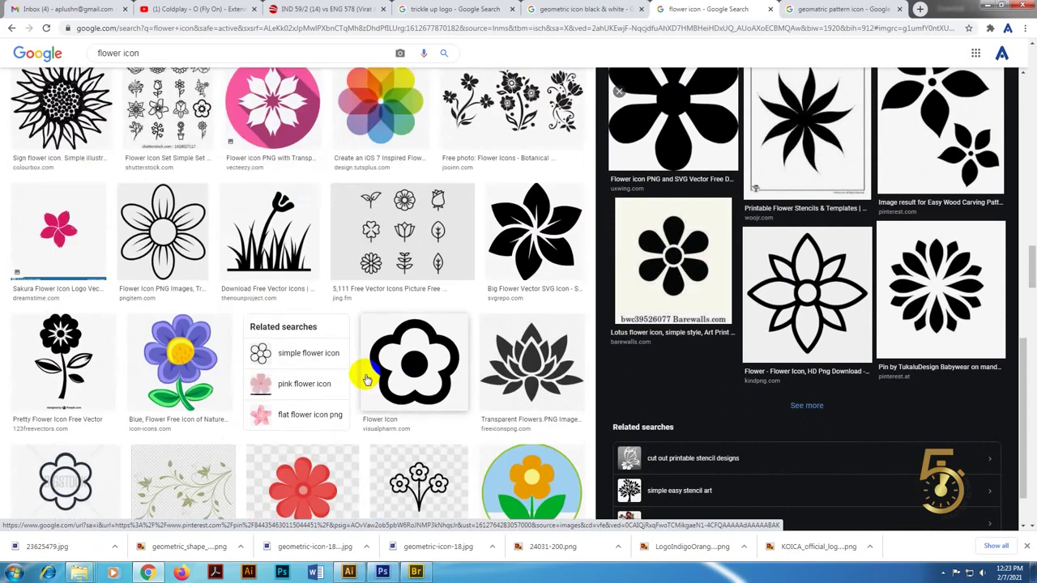
scroll(365, 379, "down", 2)
scroll(365, 378, "down", 3)
scroll(367, 377, "up", 3)
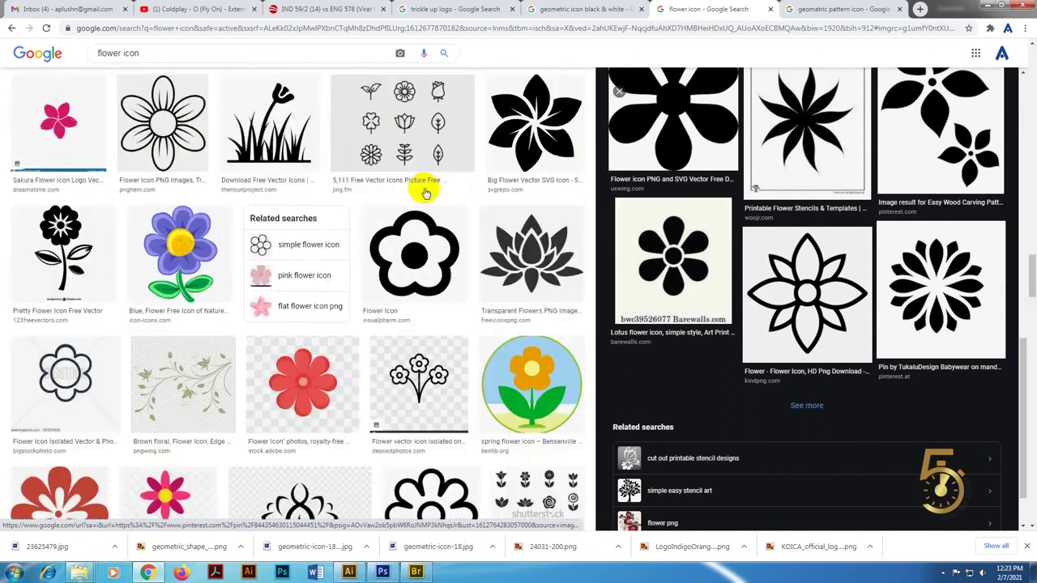
Preview the bold five-petal VisualPharm flower icon and copy the image
left_click(410, 251)
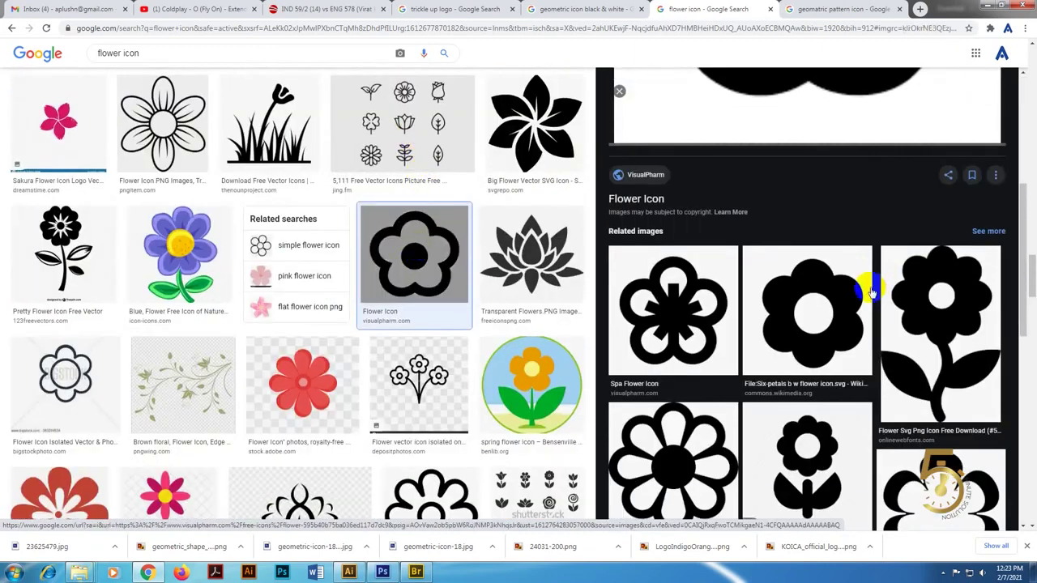
scroll(865, 289, "down", 1)
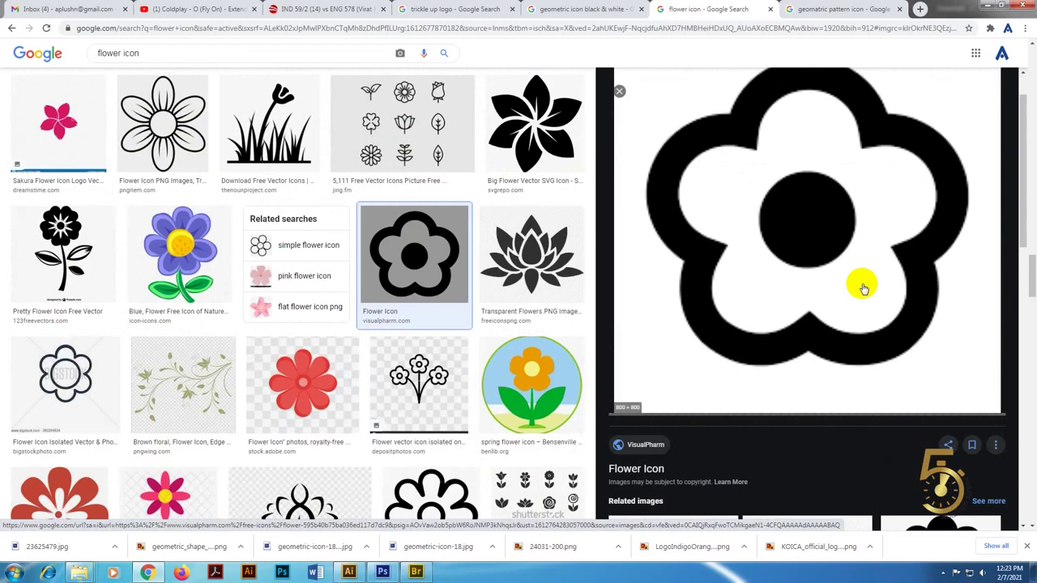
scroll(838, 273, "down", 3)
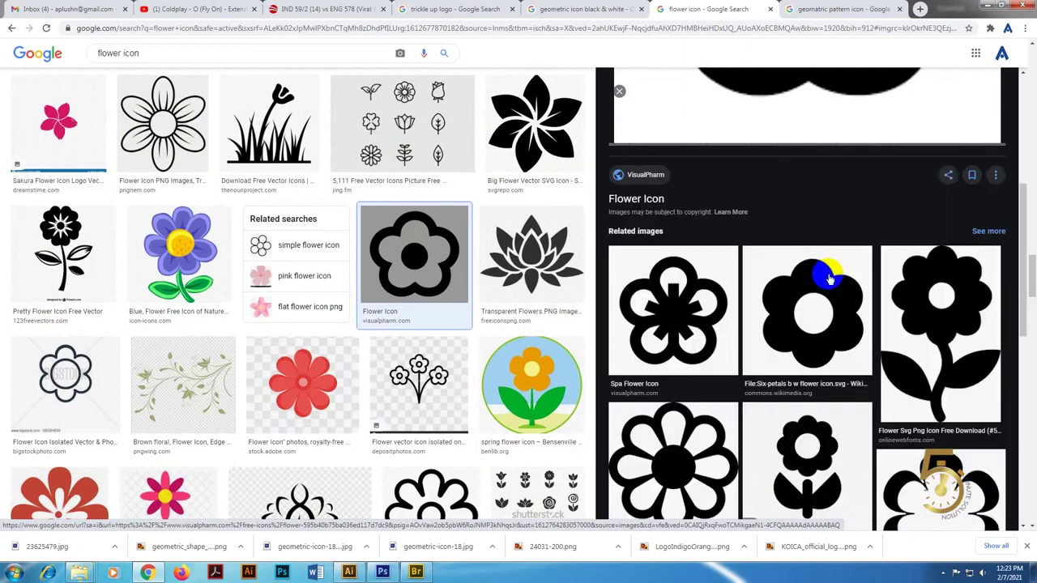
scroll(829, 279, "up", 4)
right_click(824, 276)
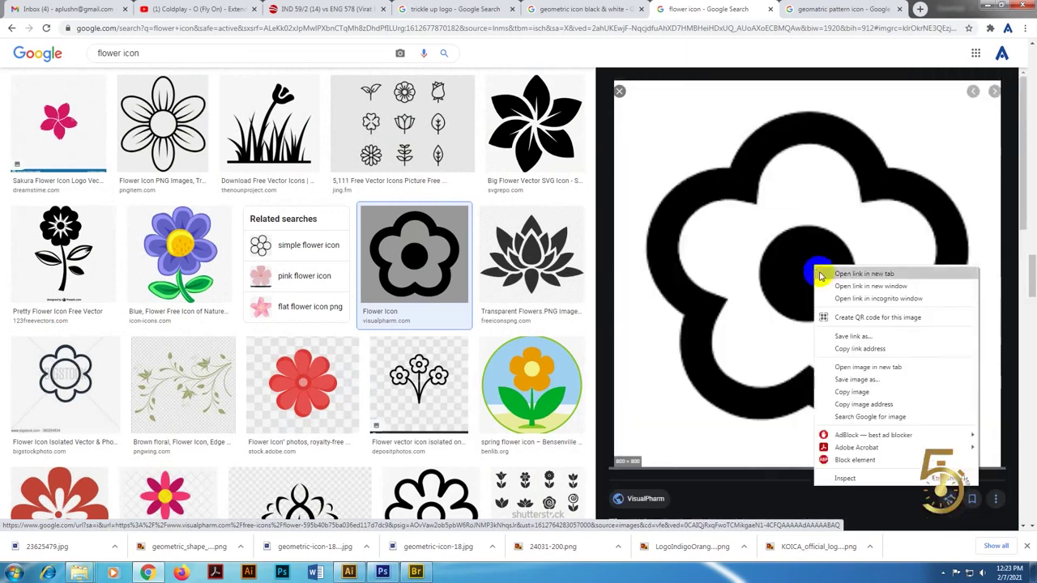
left_click(853, 396)
Paste the copied flower image into the tile document and scale it to 50%
key("alt+Tab")
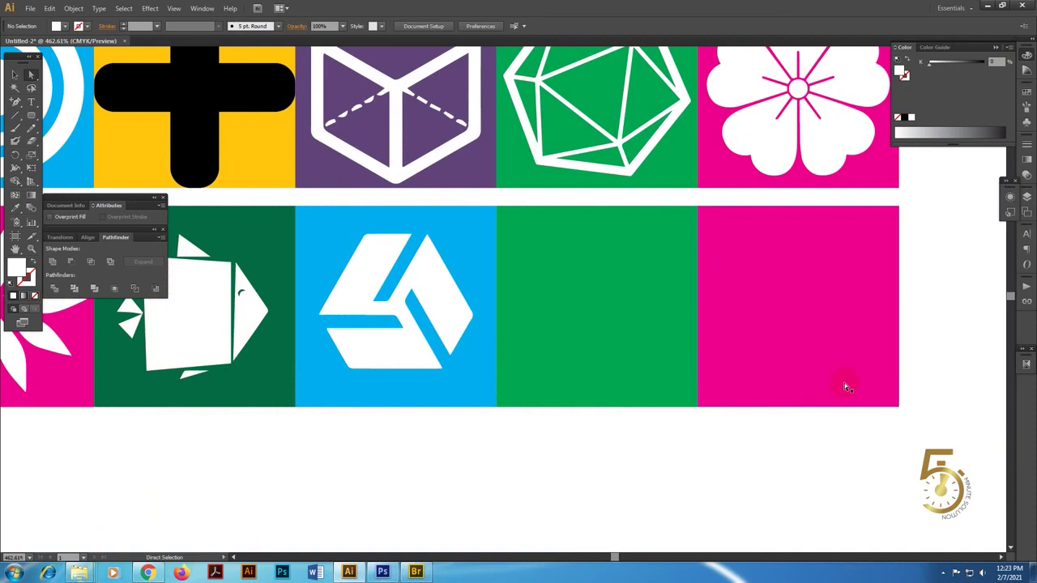
key("ctrl+v")
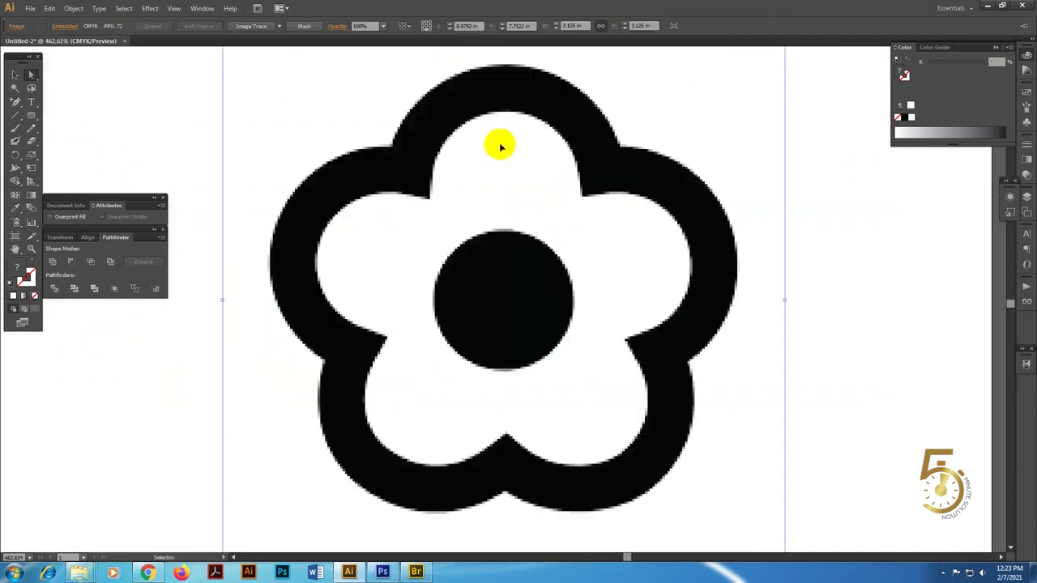
key("s")
key("Return")
type("50")
key("Return")
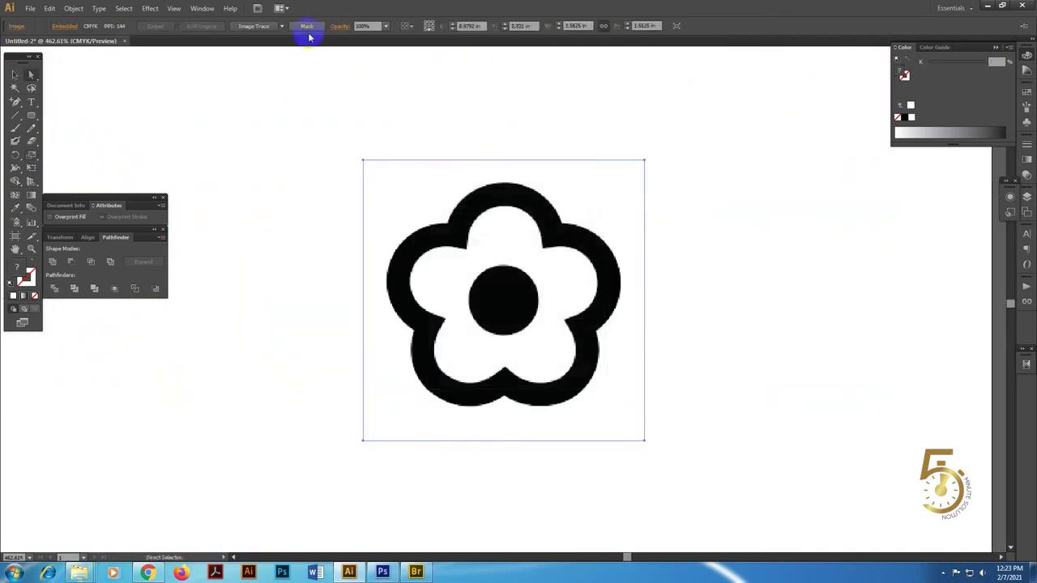
Image Trace the flower into vector shapes and select the traced artwork
left_click(239, 30)
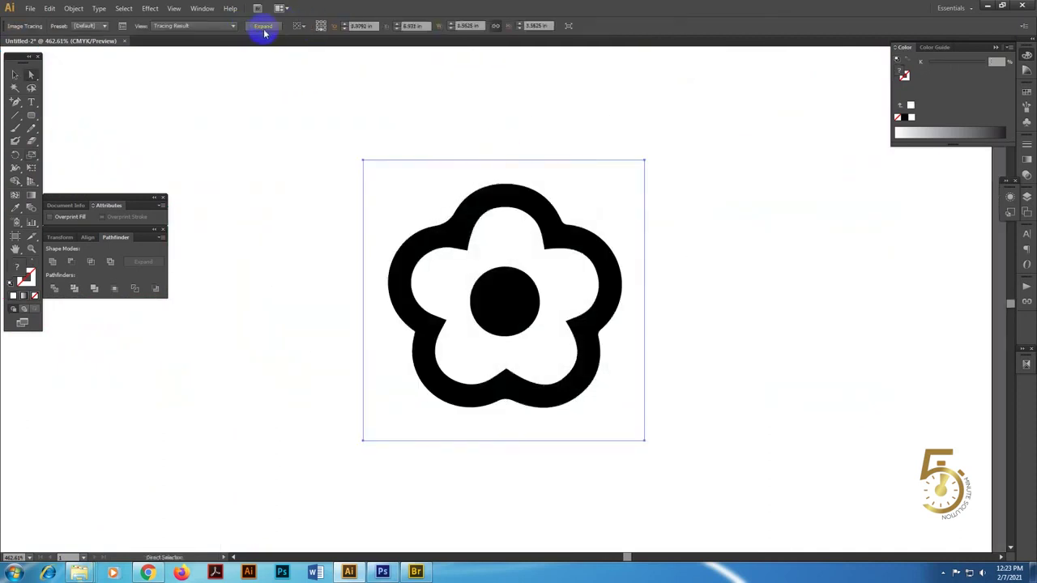
left_click(394, 183)
left_click_drag(454, 229, 513, 300)
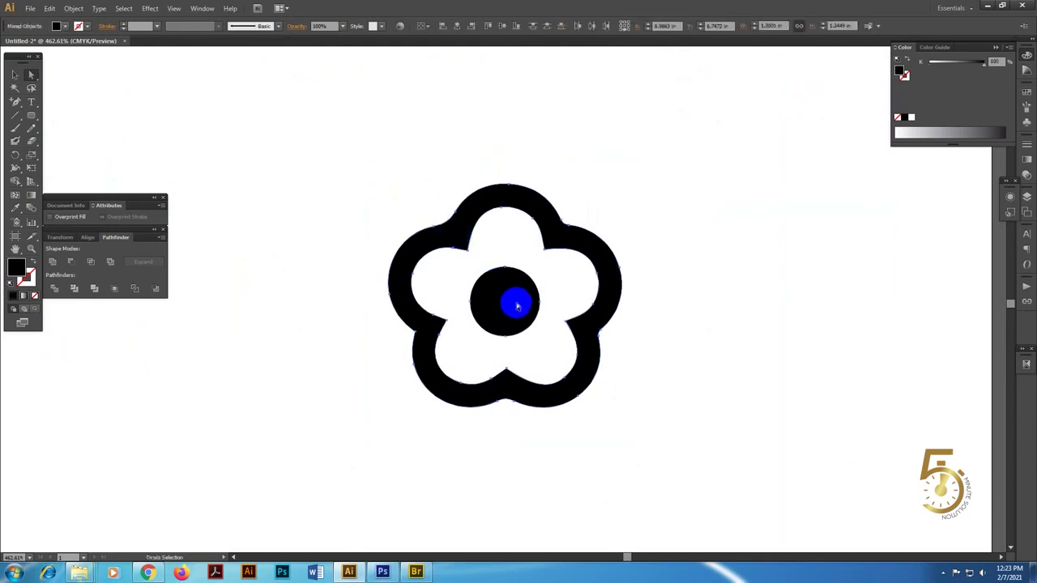
key("Delete")
key("ctrl+z")
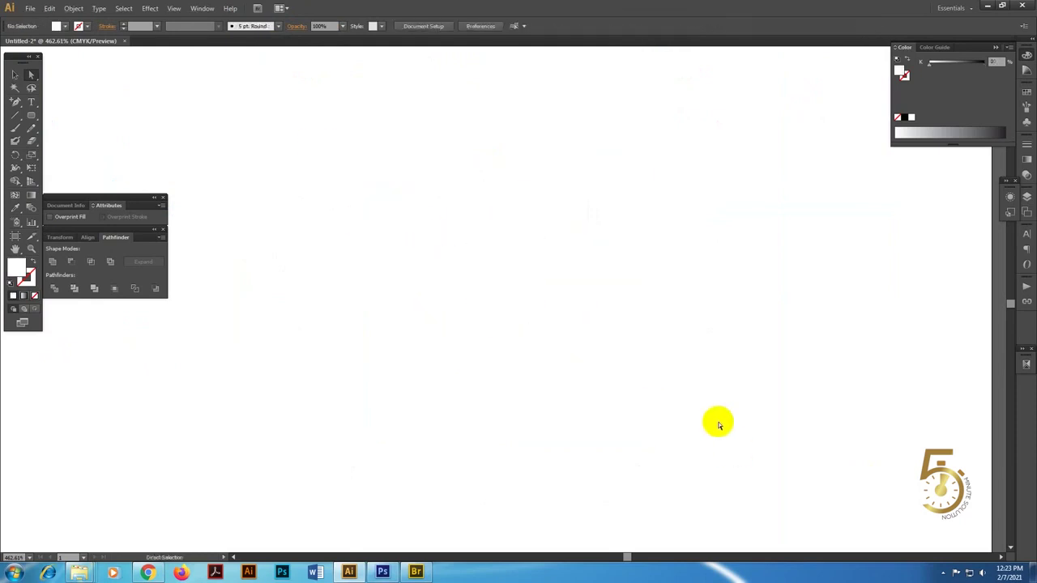
Move the traced flower into the empty green tile, shrink it to fit, and fill it white
left_click_drag(619, 353, 648, 343)
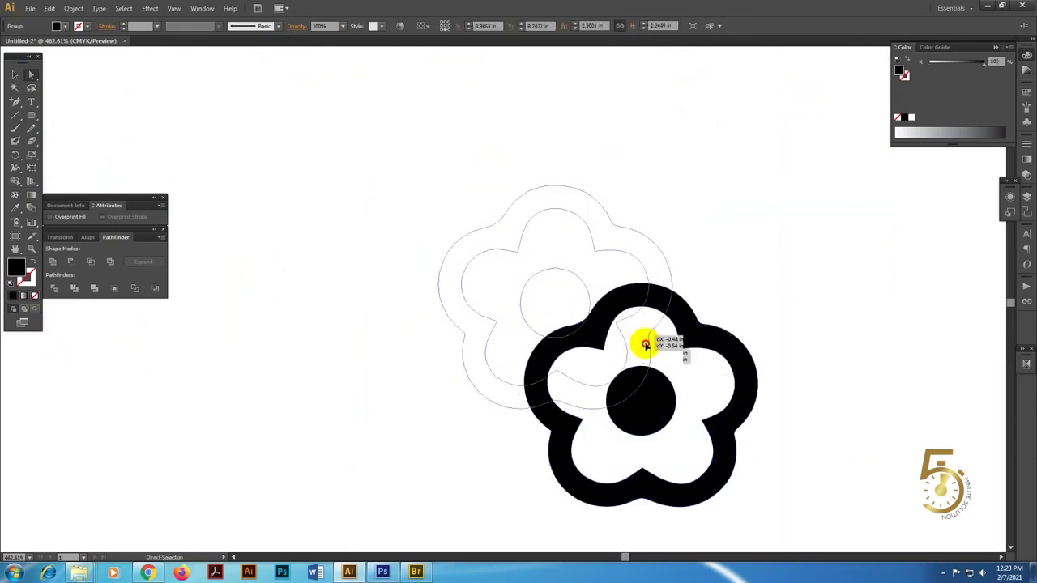
key("Delete")
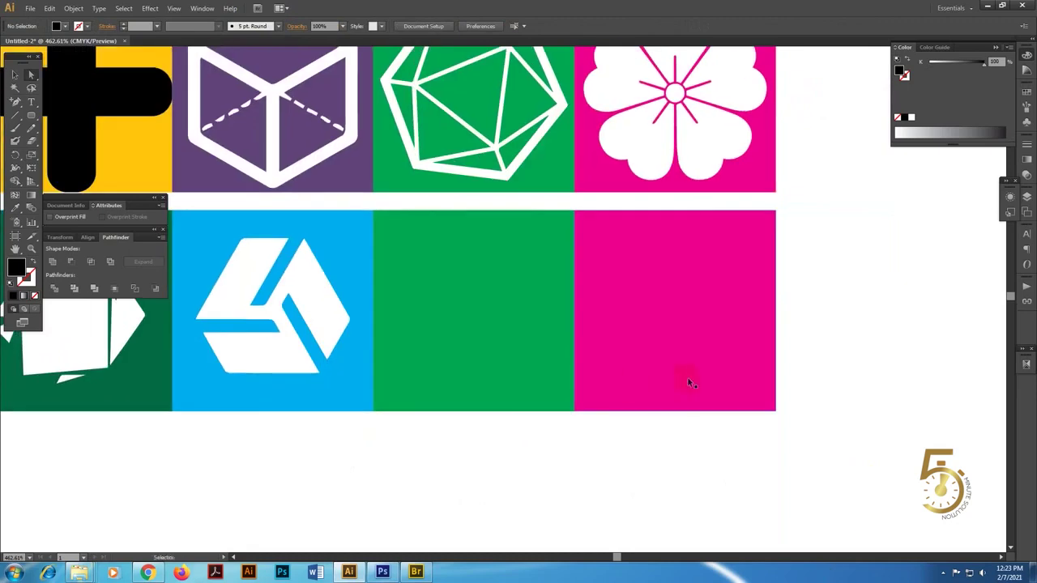
key("ctrl+z")
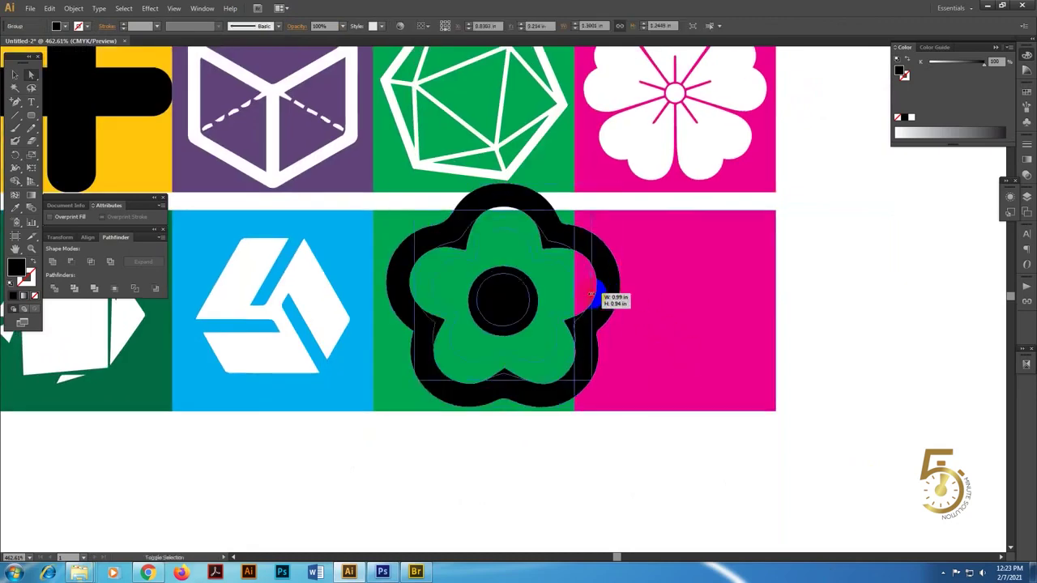
mouse_move(620, 293)
left_mouse_down()
mouse_move(545, 272)
mouse_move(547, 285)
left_mouse_up()
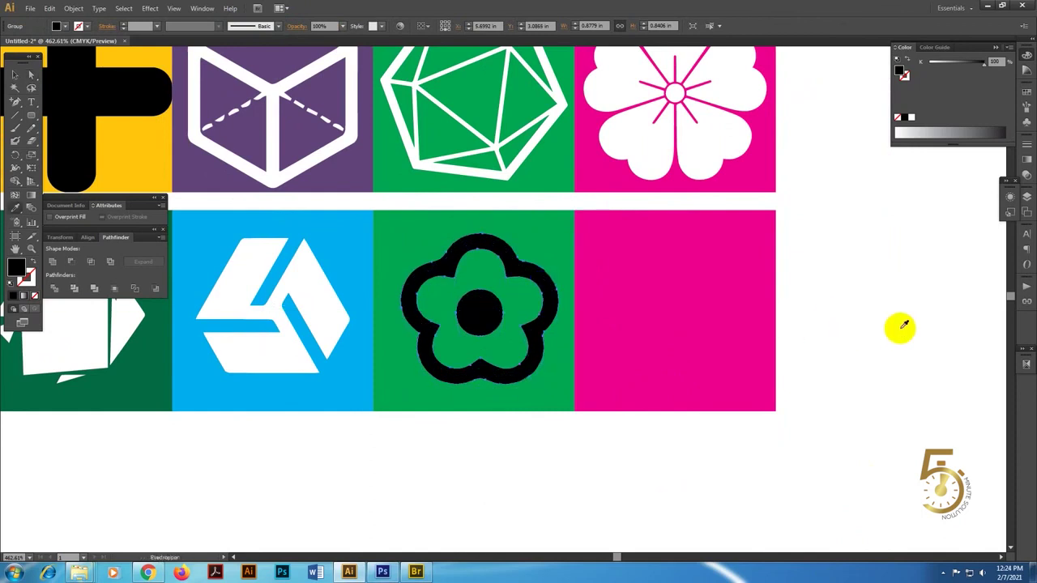
left_click(886, 329)
Centre the white flower in the green tile and return to the browser's flower results
scroll(885, 356, "up", 1)
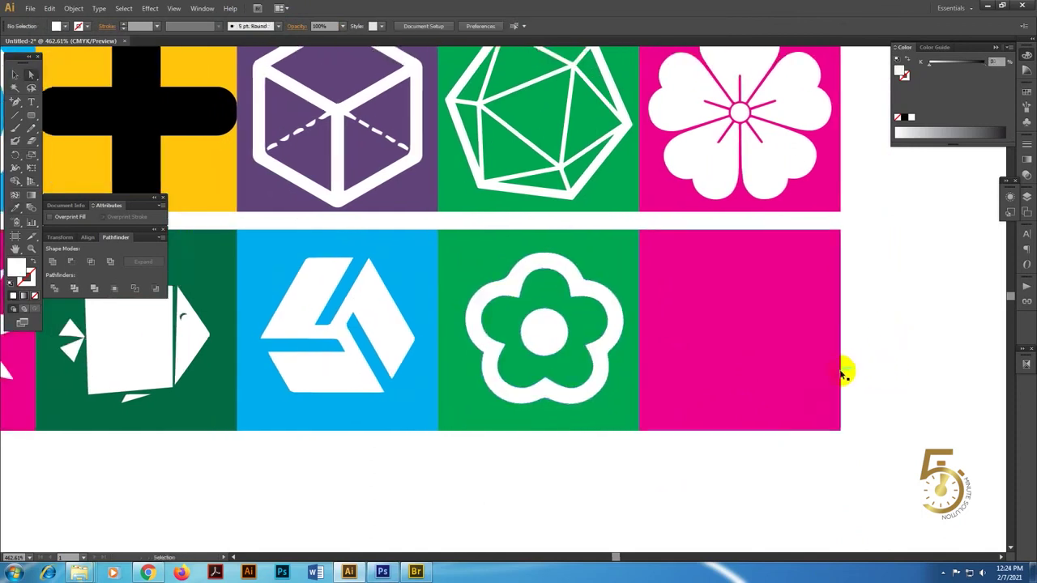
left_click(585, 311)
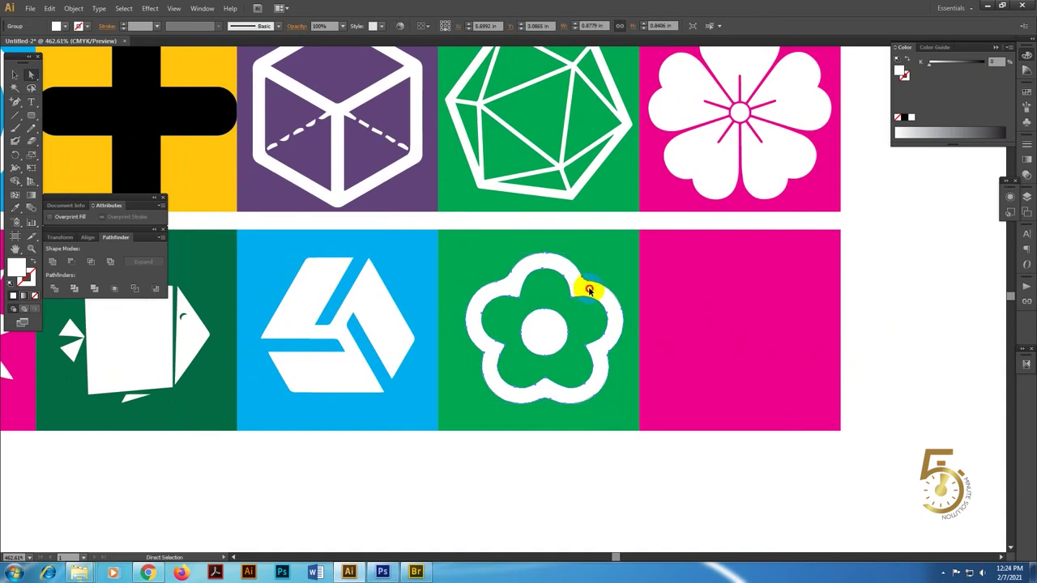
left_click_drag(589, 290, 586, 289)
left_click(887, 319)
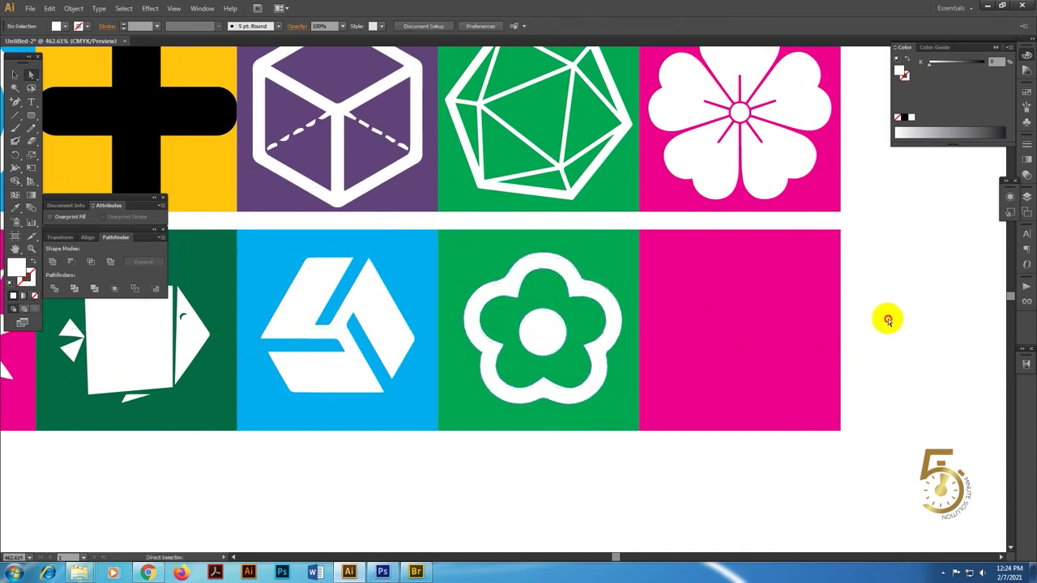
left_click_drag(890, 333, 919, 372)
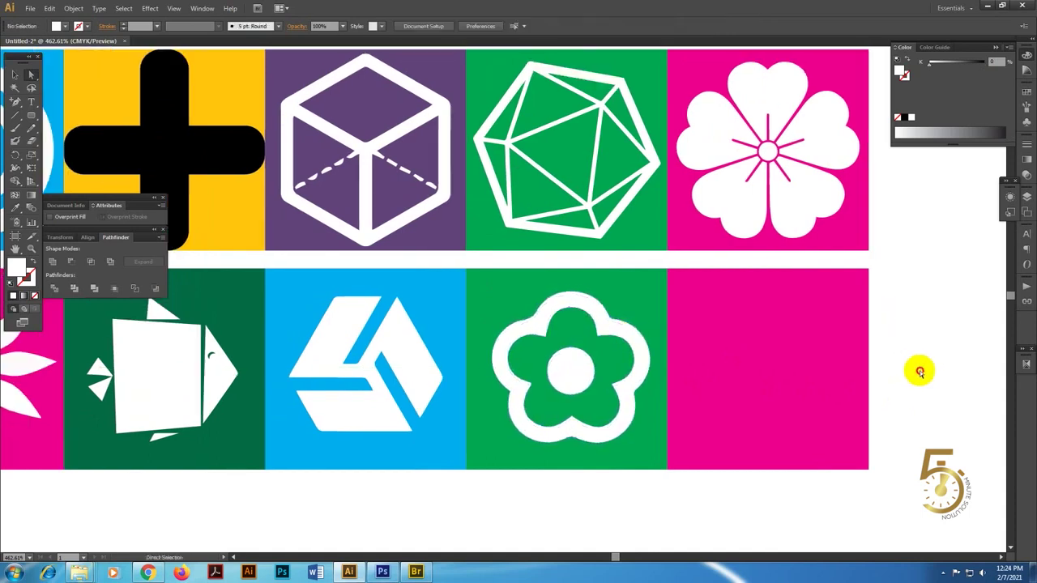
left_click(147, 573)
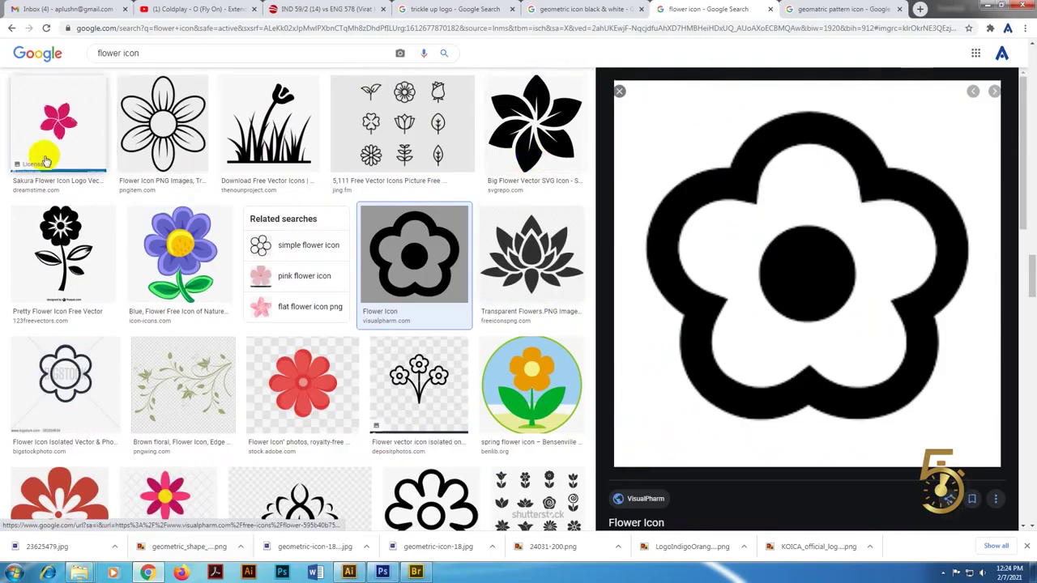
In the geometric icon results, preview and copy the geometric shapes image
left_click(564, 8)
scroll(719, 236, "up", 4)
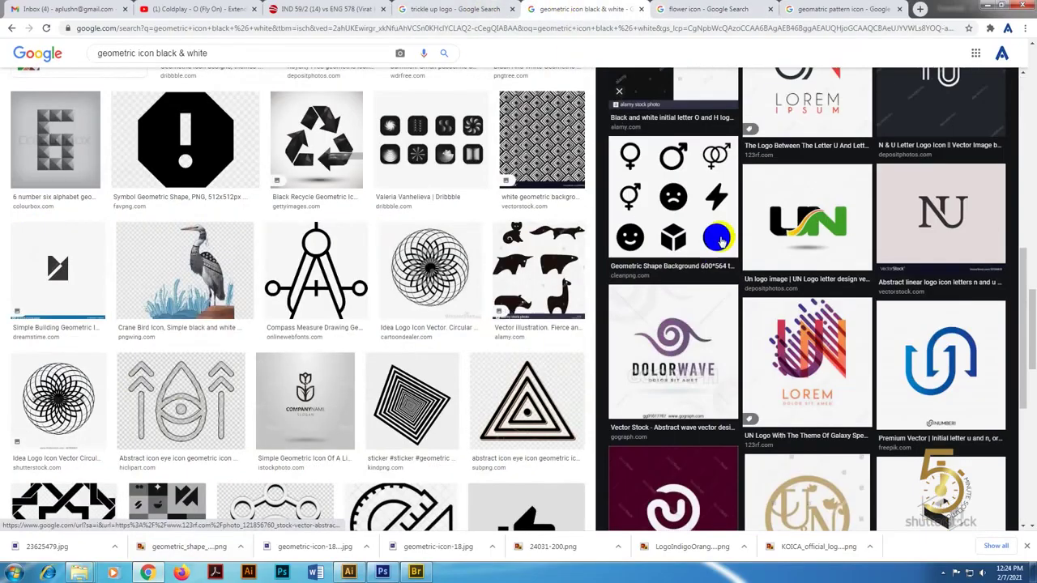
left_click(697, 212)
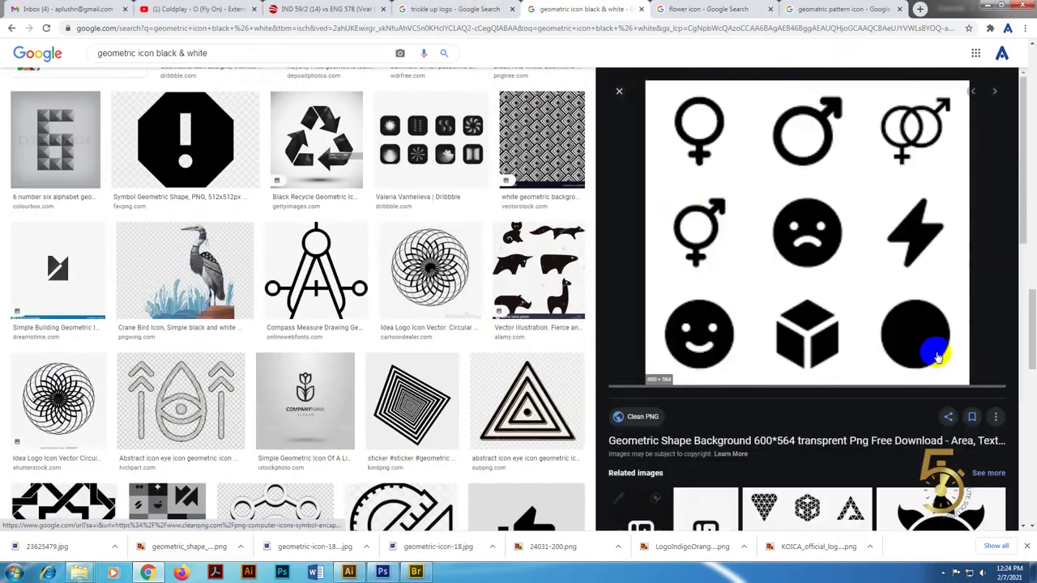
right_click(821, 252)
left_click(858, 322)
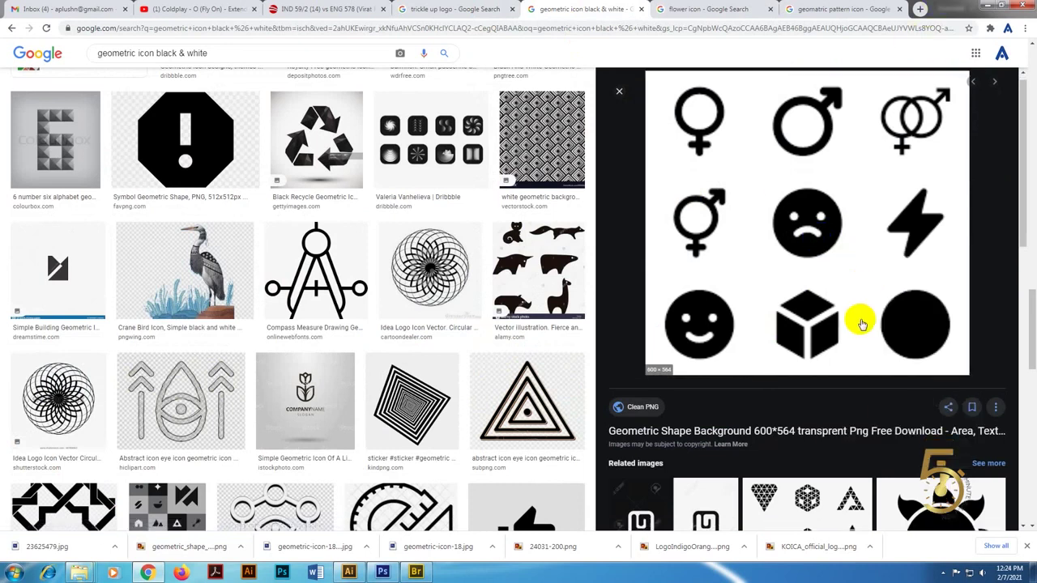
Scroll the results, previewing the circle logo and Geometric Icon #67444 images
scroll(850, 386, "down", 3)
scroll(941, 291, "down", 3)
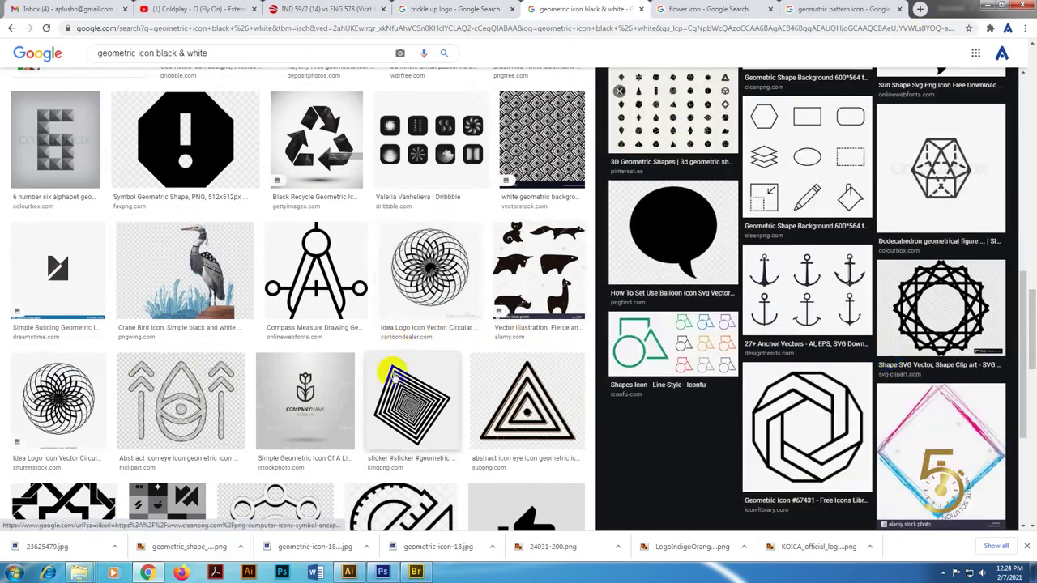
scroll(220, 413, "down", 3)
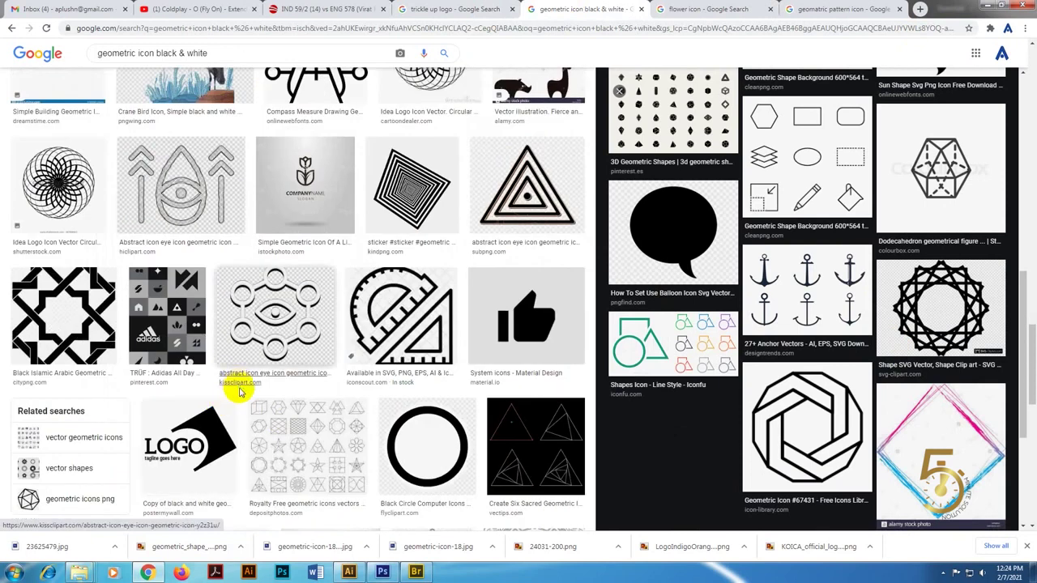
scroll(243, 395, "down", 4)
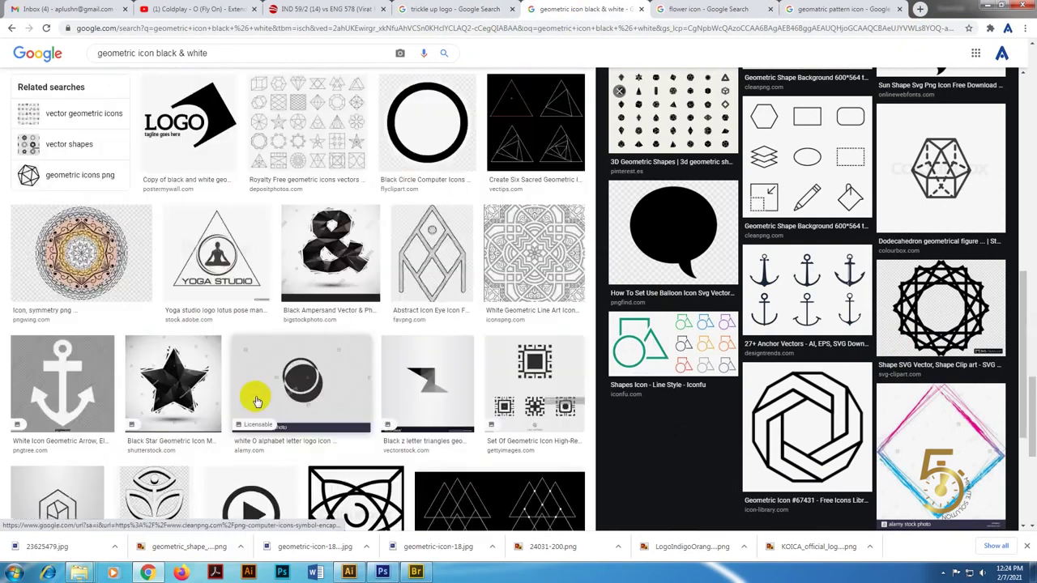
left_click(299, 385)
scroll(849, 362, "down", 4)
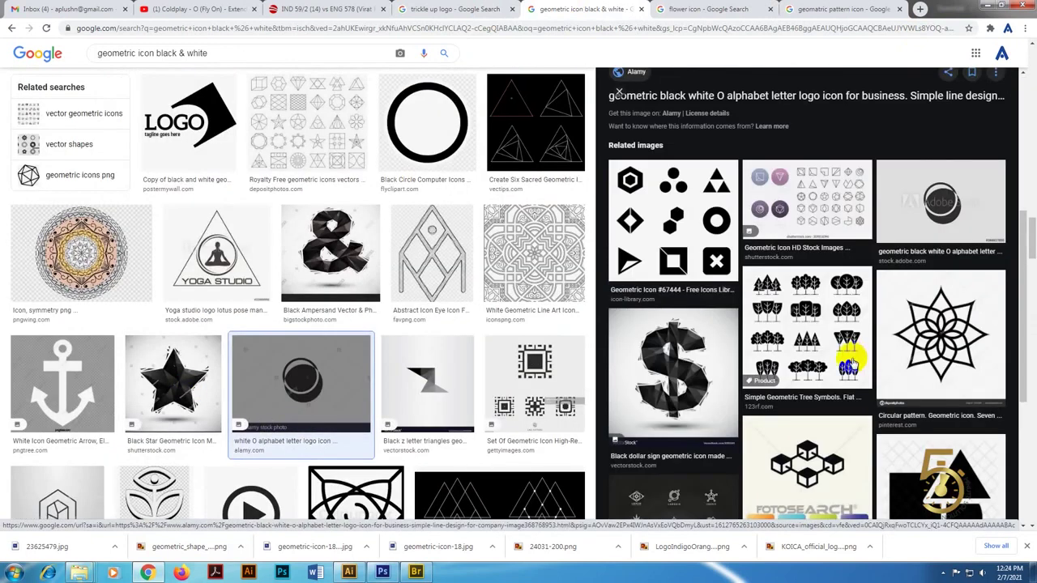
left_click(734, 231)
scroll(992, 380, "down", 3)
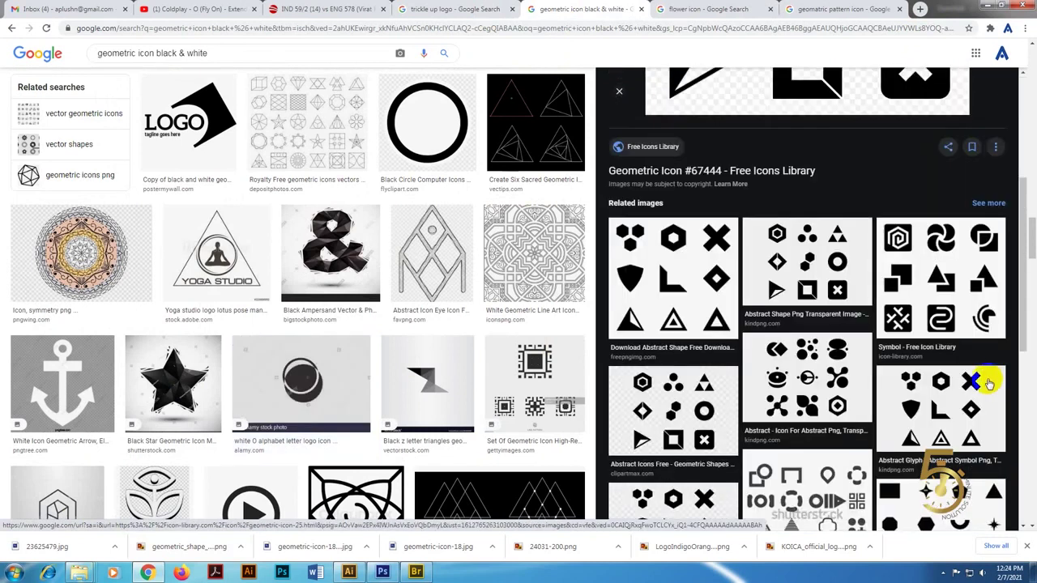
Save the Symbol - Free Icon Library image to the computer
left_click(948, 266)
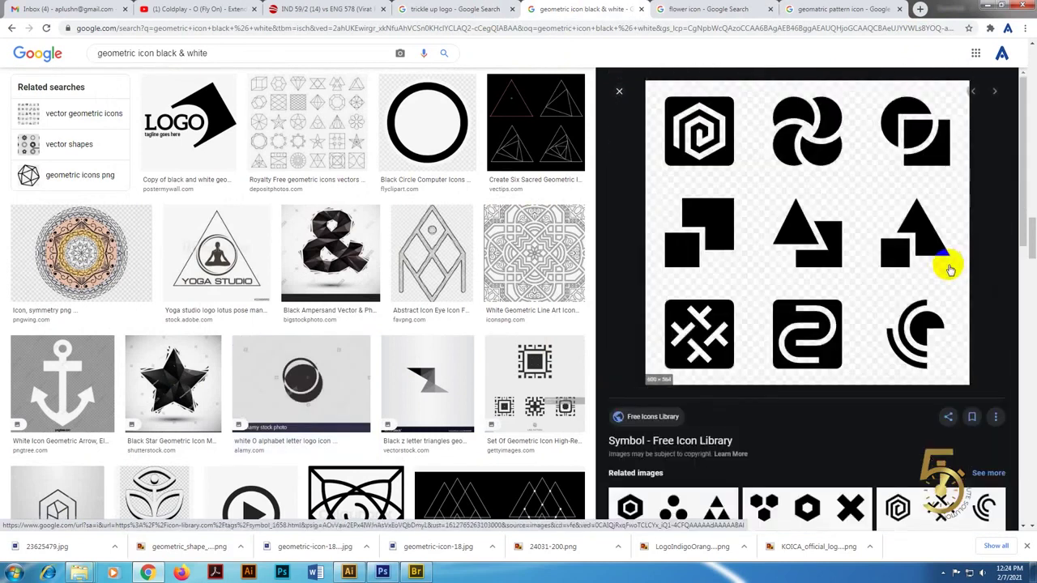
right_click(865, 245)
left_click(894, 362)
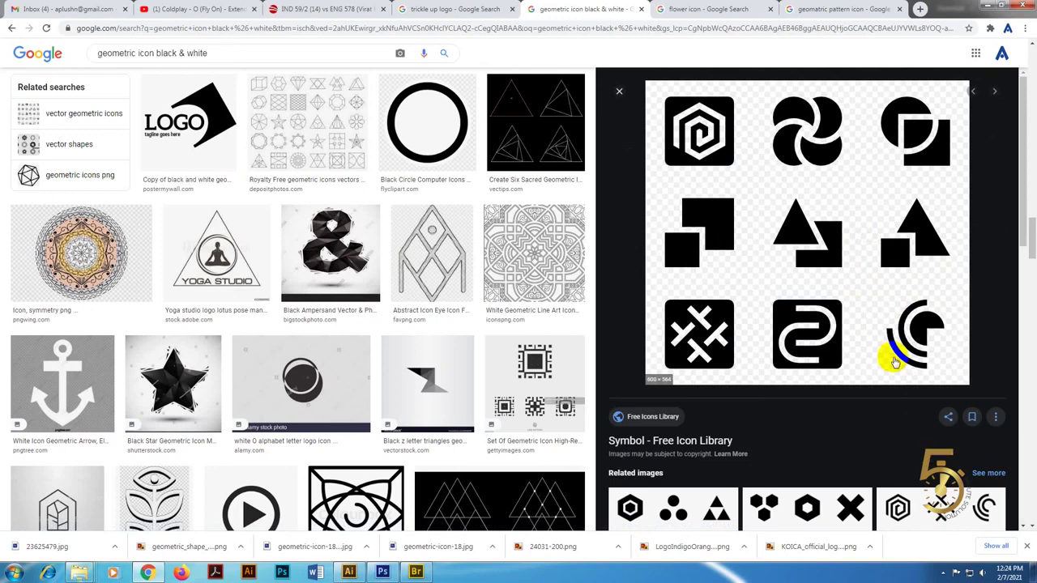
key("Return")
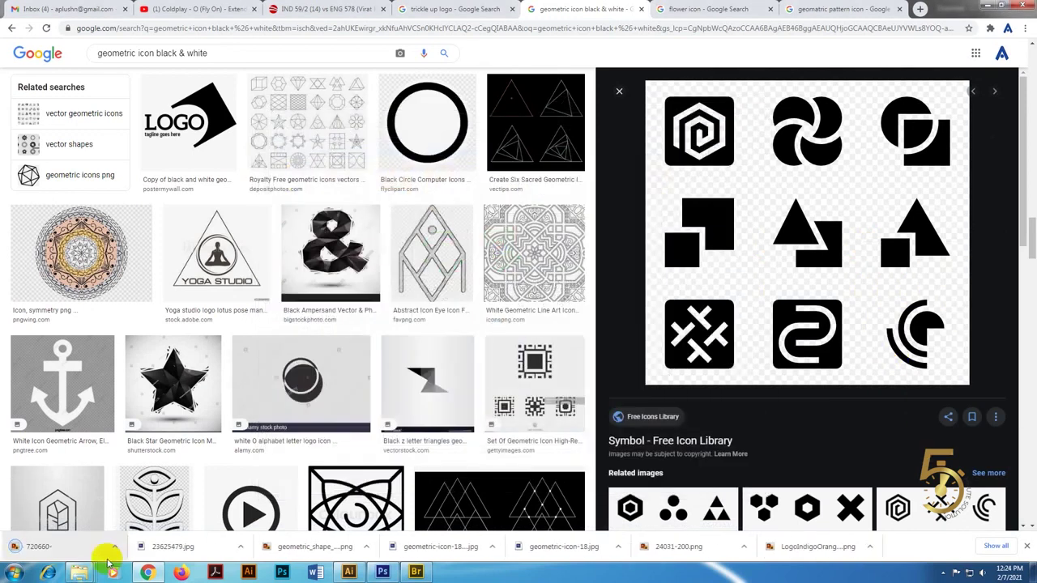
left_click(114, 546)
Place the downloaded icon sheet into Illustrator, scale it down, and move it right of the tiles
left_click(138, 510)
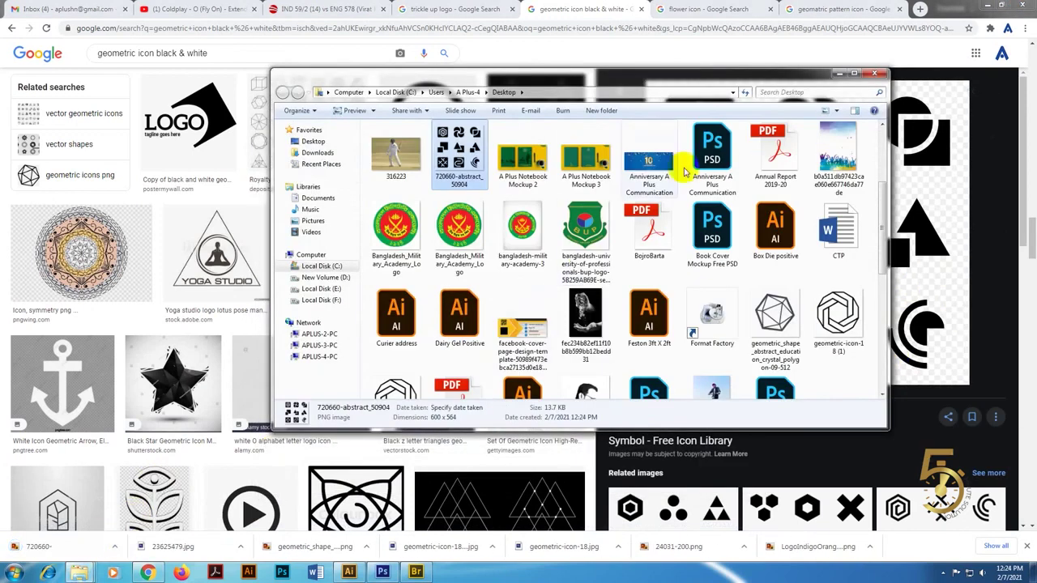
left_click_drag(458, 161, 646, 351)
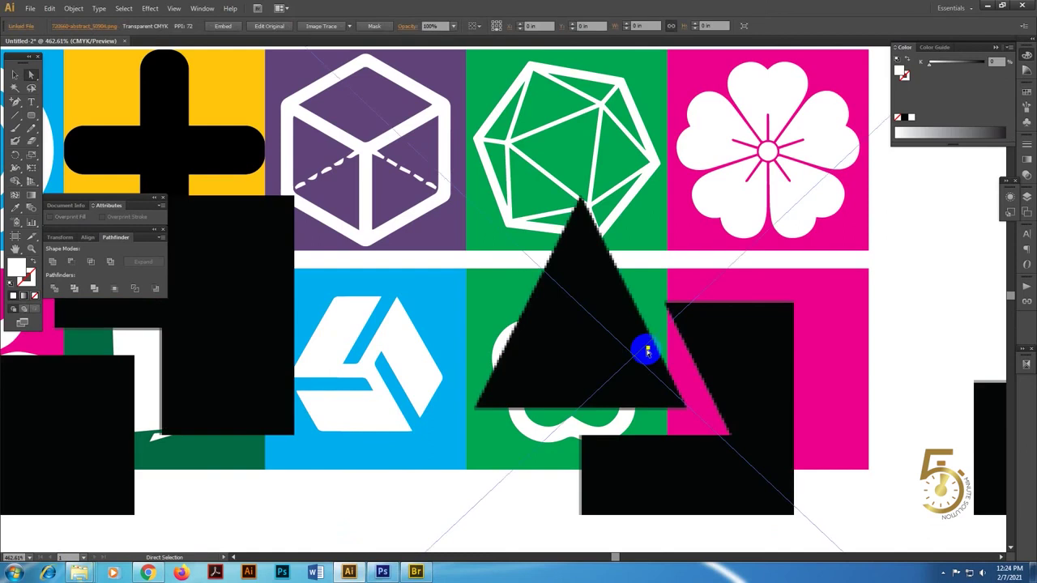
key("s")
left_click(650, 359, "alt")
key("Return")
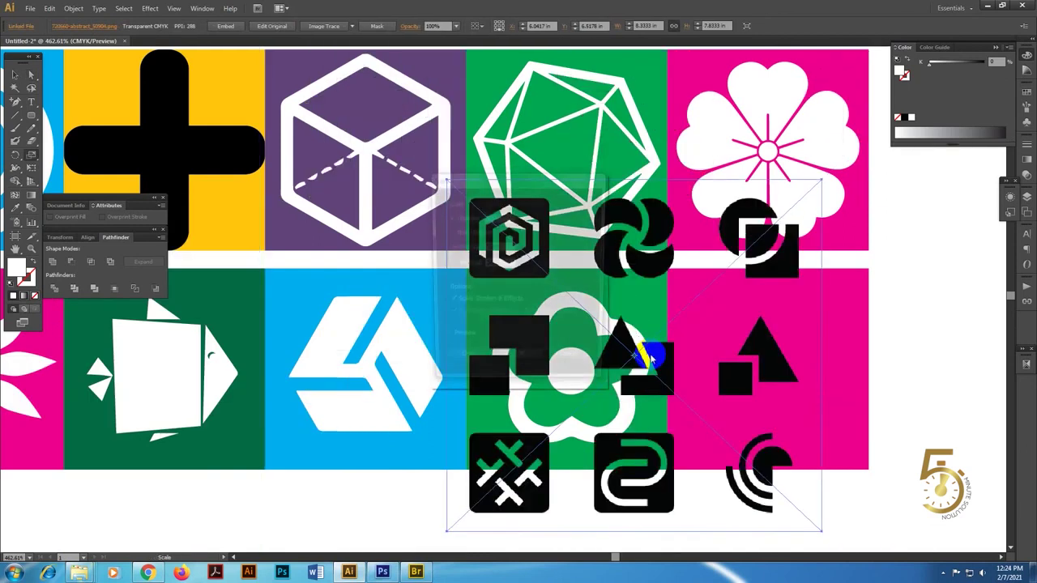
key("Return")
mouse_move(605, 349)
left_mouse_down()
mouse_move(371, 268)
mouse_move(794, 263)
left_mouse_up()
Embed, Image Trace and expand the icon sheet into editable vector paths
left_click(219, 27)
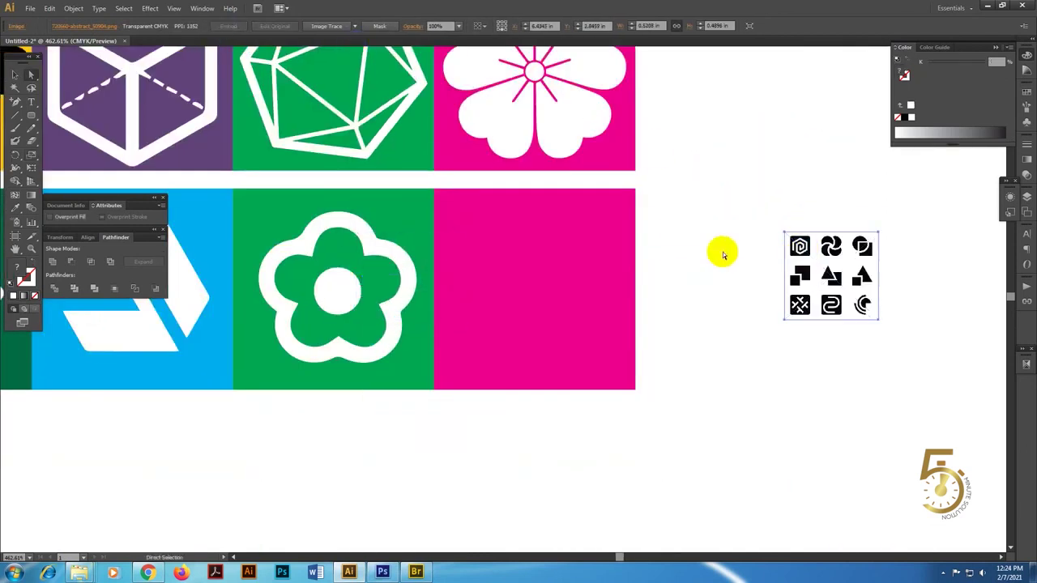
left_click(336, 27)
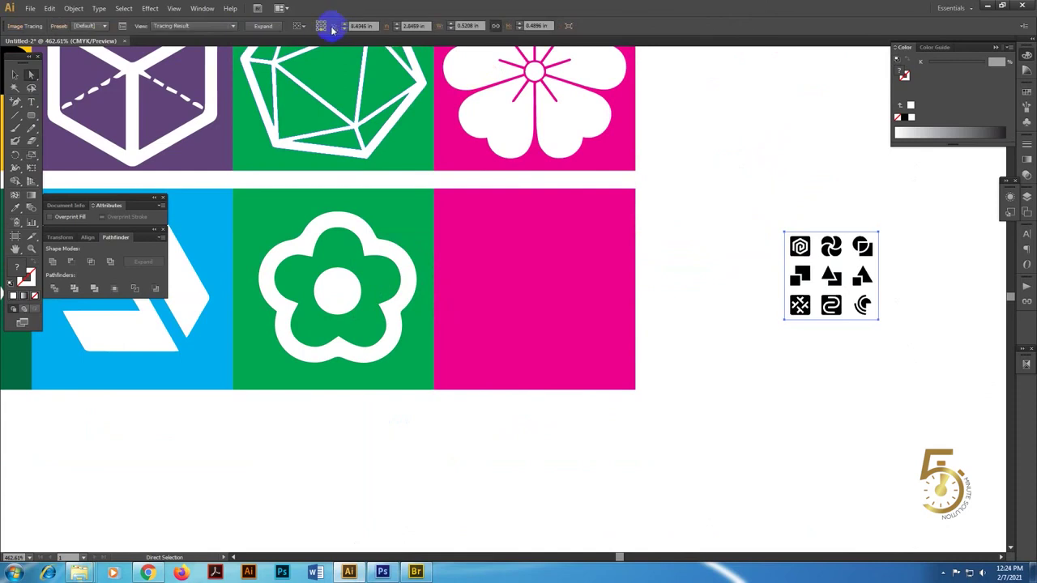
left_click(254, 30)
left_click(721, 230)
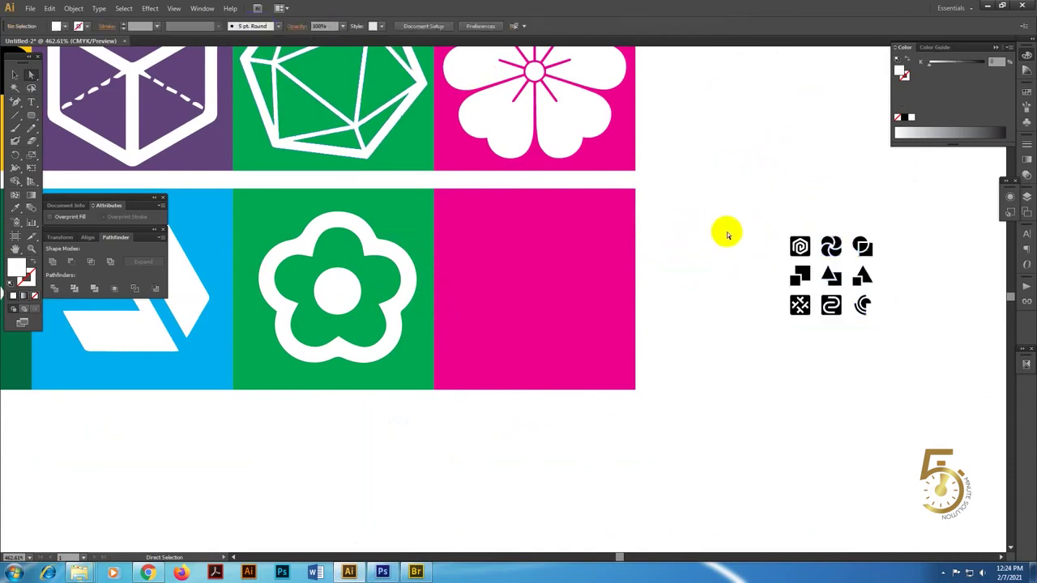
Select the swirl icon on its own and cut it out of the group
left_click(836, 257)
left_click(914, 264)
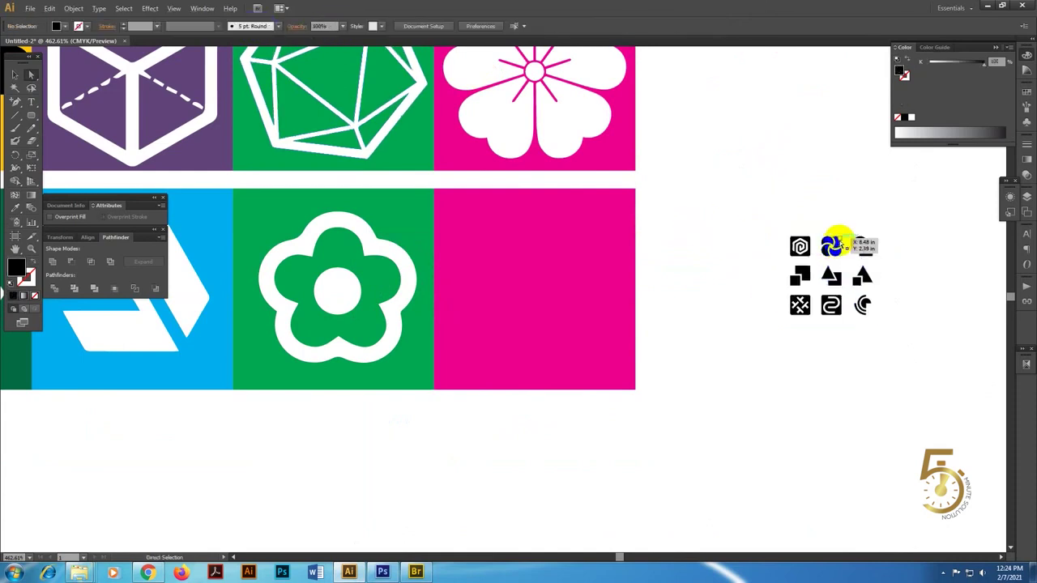
left_click(829, 234)
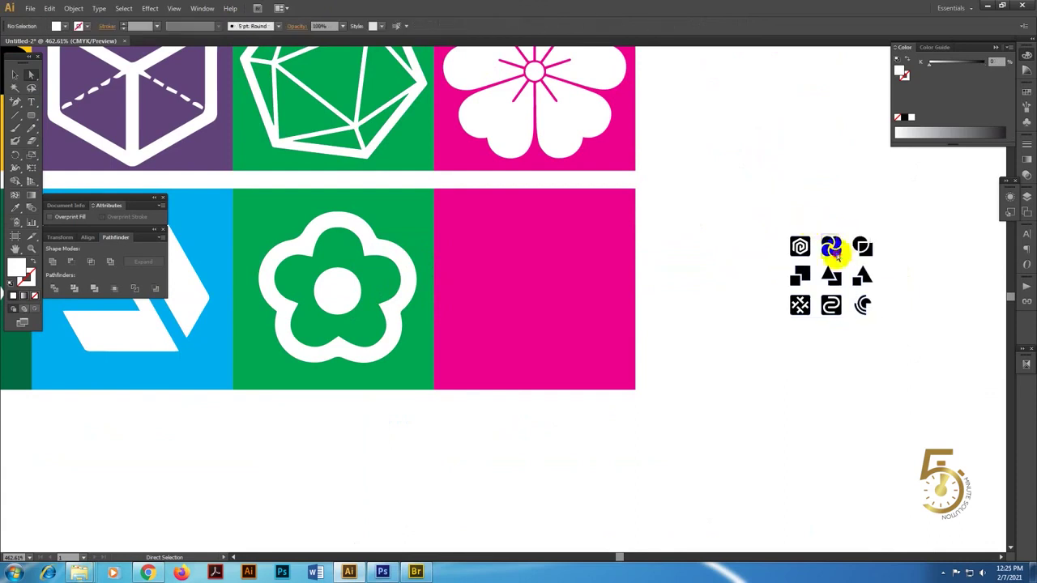
key("Delete")
Paste the swirl icon into the empty pink square, enlarge it to fill, and make it white
left_click_drag(672, 289, 751, 292)
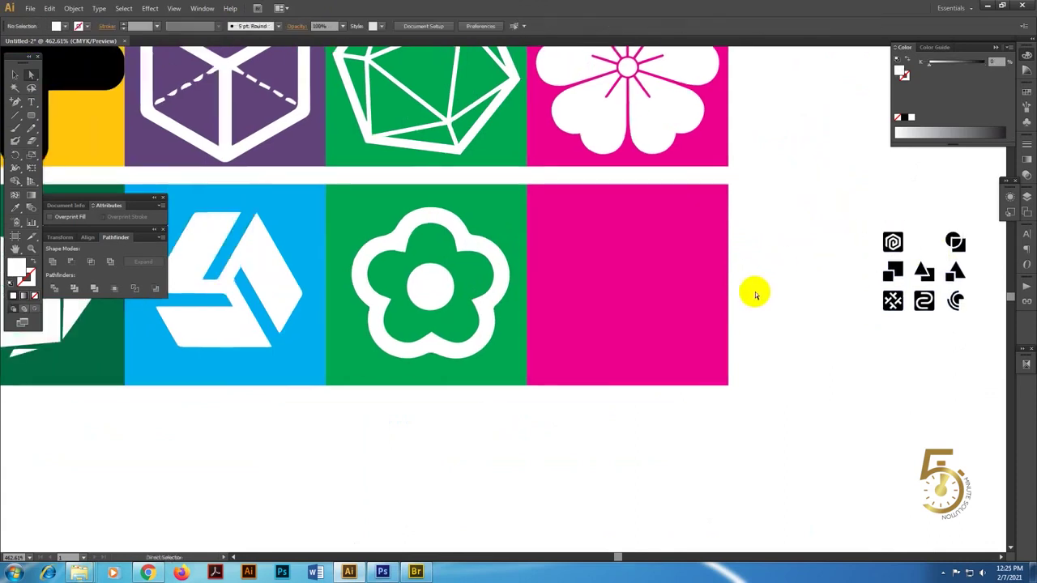
key("ctrl+v")
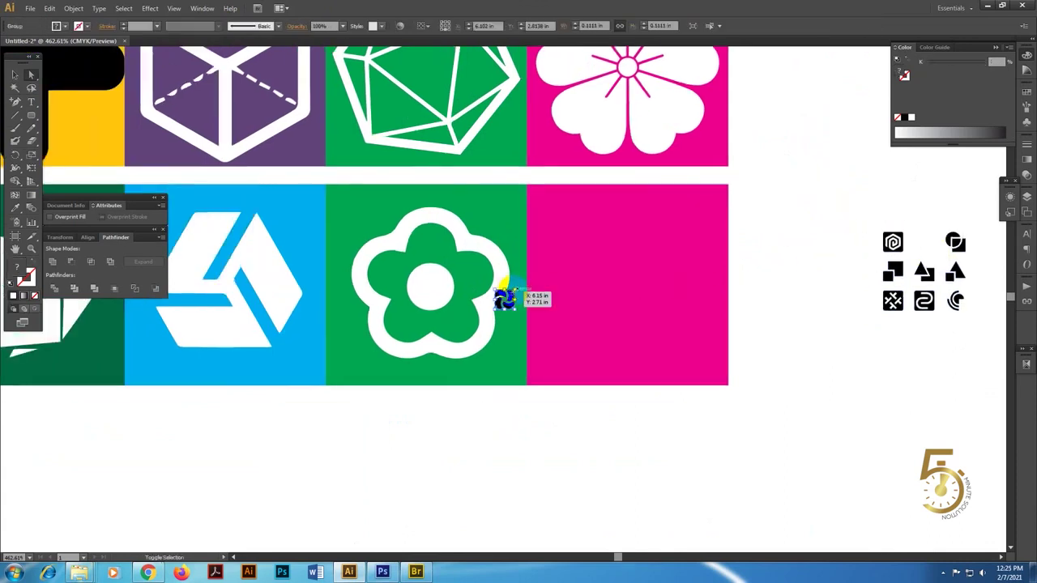
mouse_move(524, 280)
left_mouse_down()
mouse_move(567, 238)
mouse_move(661, 256)
mouse_move(664, 267)
left_mouse_up()
left_click_drag(664, 267, 665, 268)
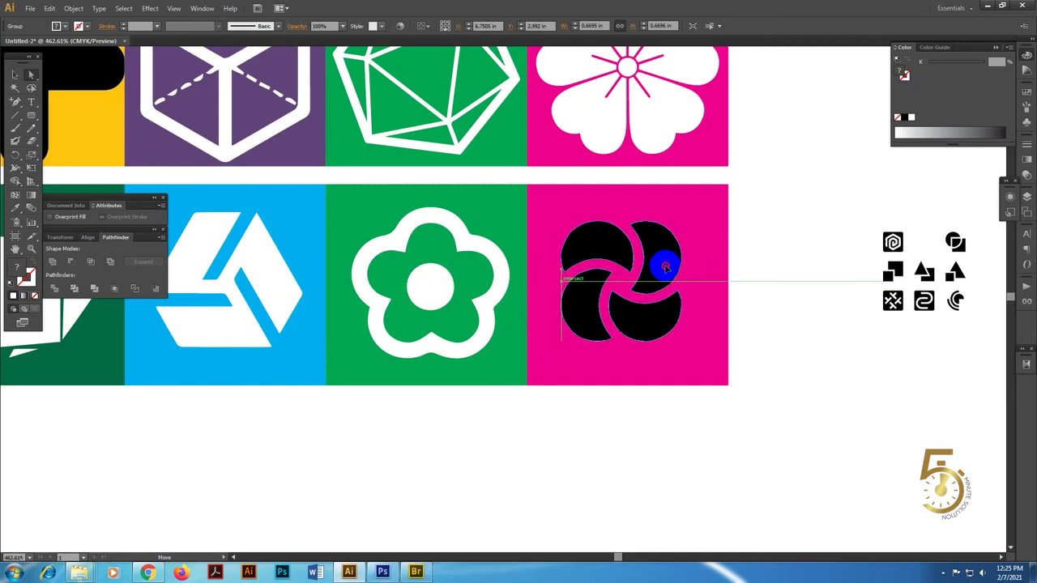
left_click_drag(682, 220, 690, 213)
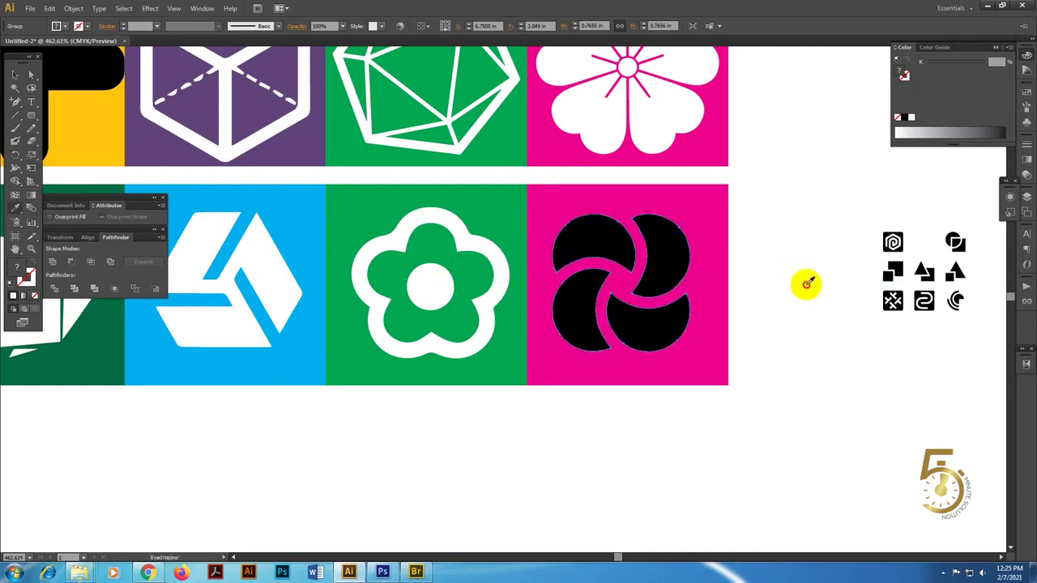
key("Delete")
Delete the leftover small traced icons
key("ctrl+minus")
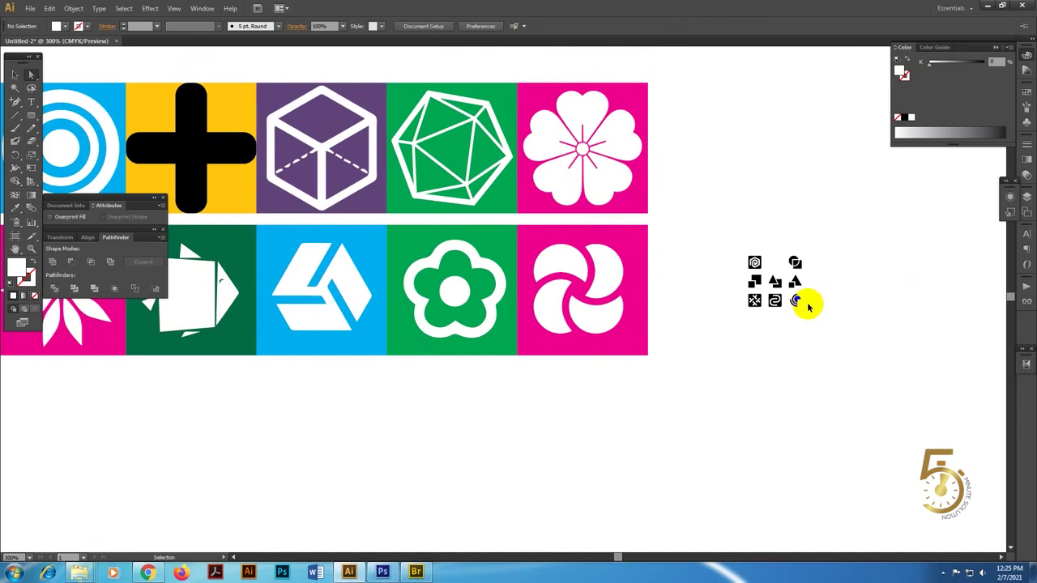
left_click_drag(706, 231, 858, 340)
key("Delete")
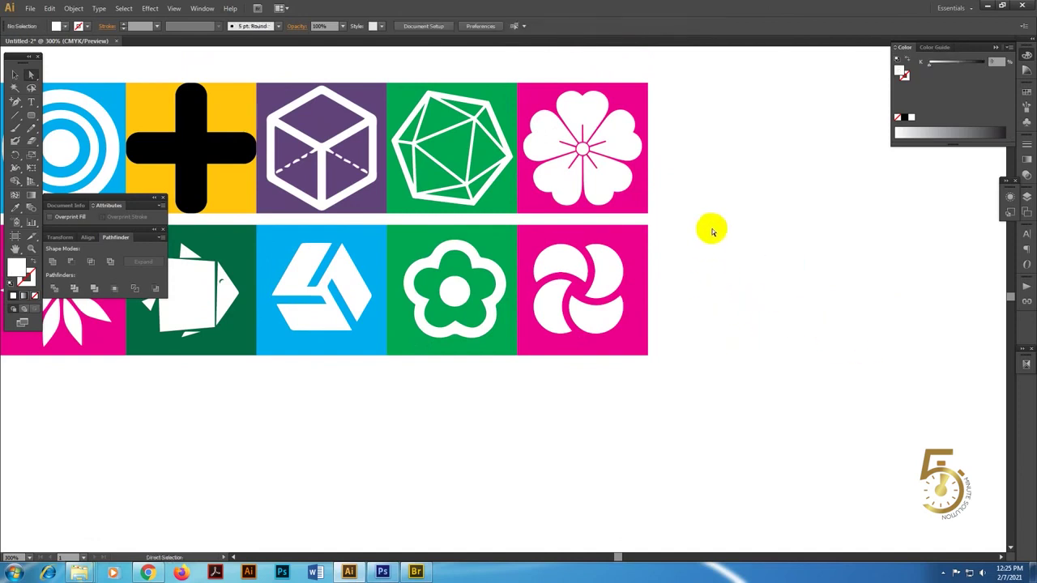
Select the pink swirl tile and centre its icon with the Align options
left_click_drag(704, 239, 551, 353)
scroll(643, 384, "left", 2)
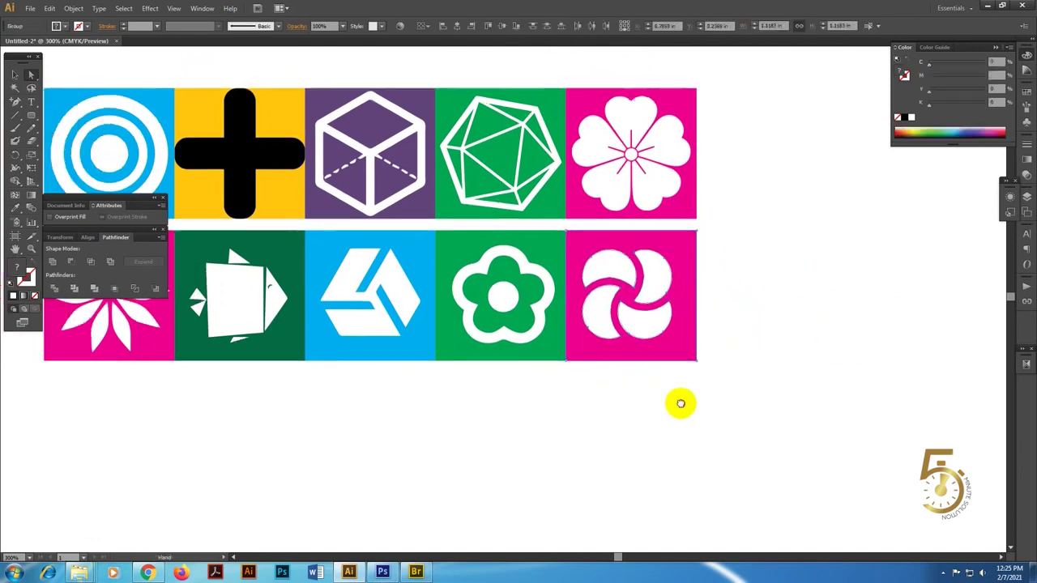
scroll(678, 402, "left", 1)
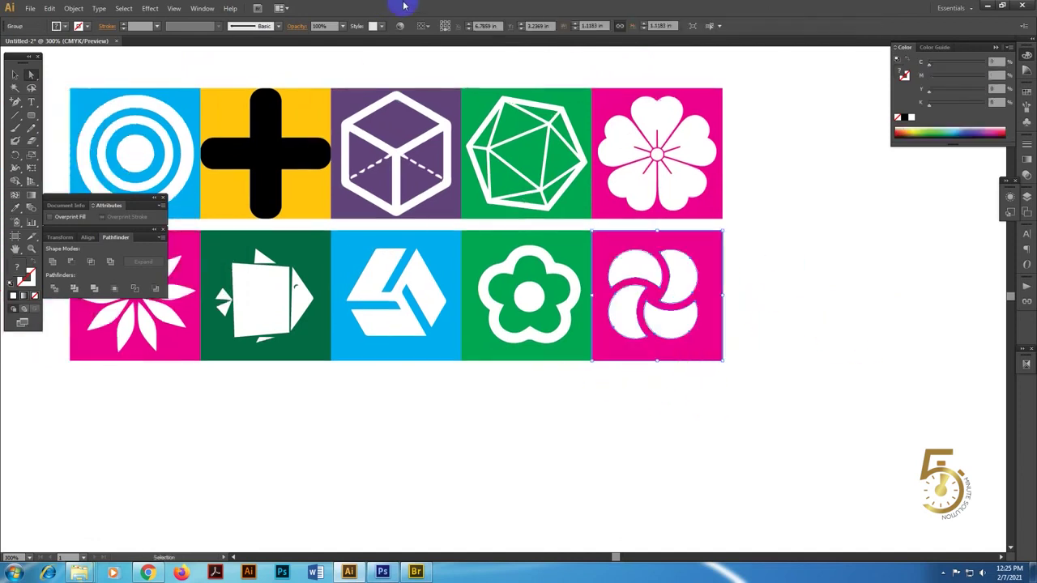
left_click(14, 74)
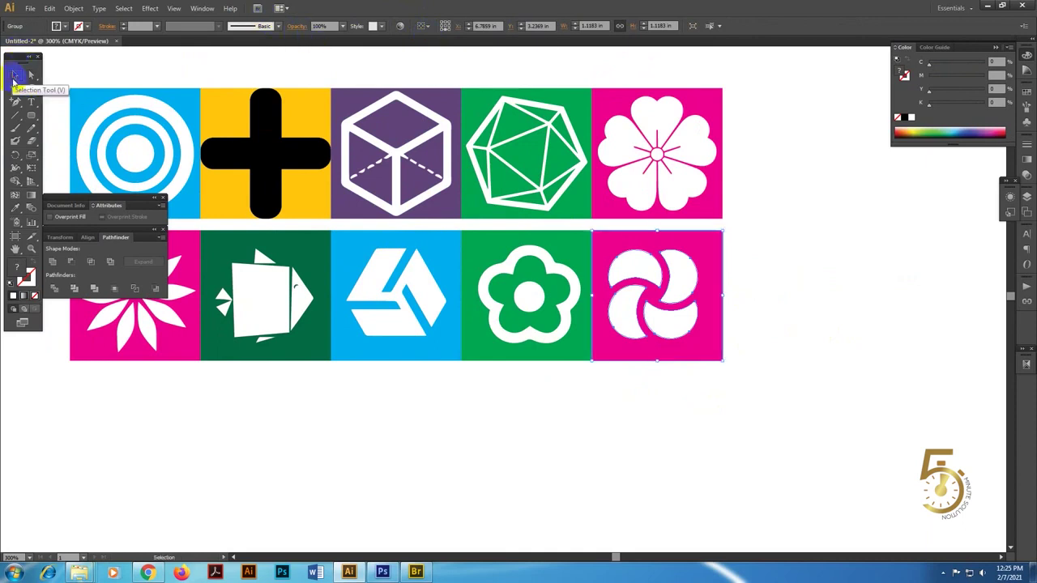
left_click_drag(765, 266, 637, 381)
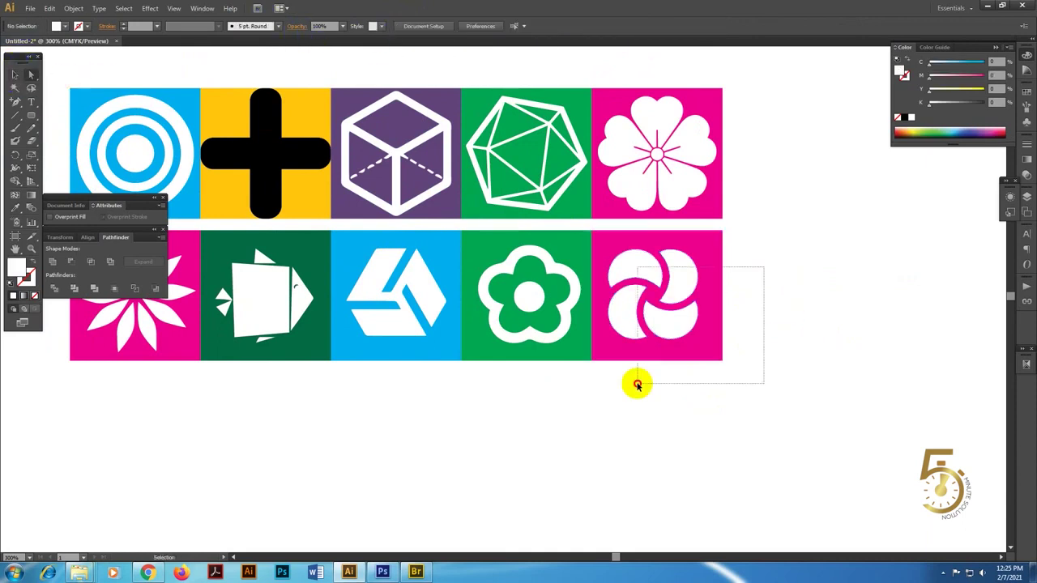
left_click(26, 73)
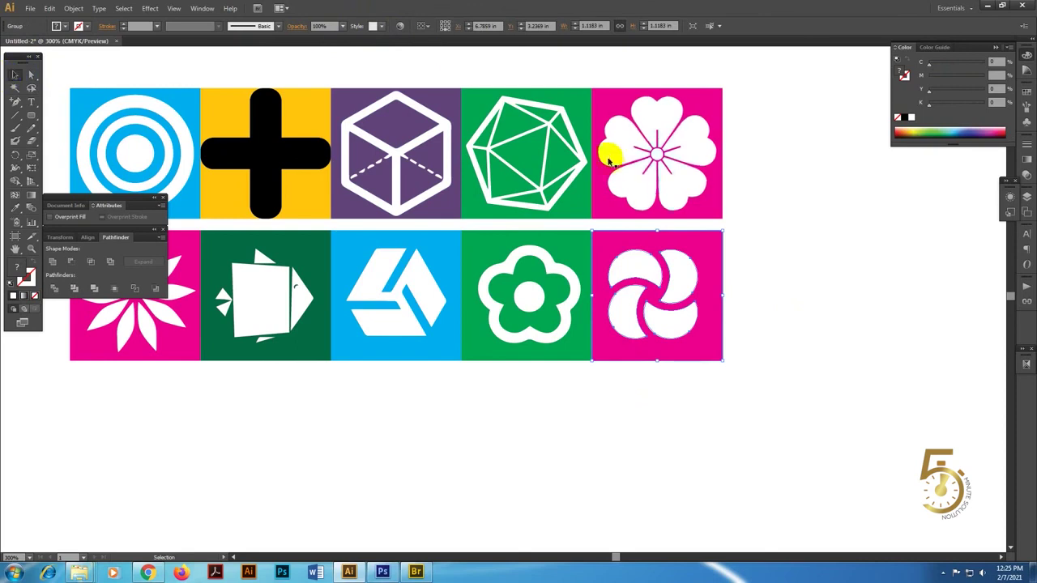
left_click(88, 238)
left_click(139, 262)
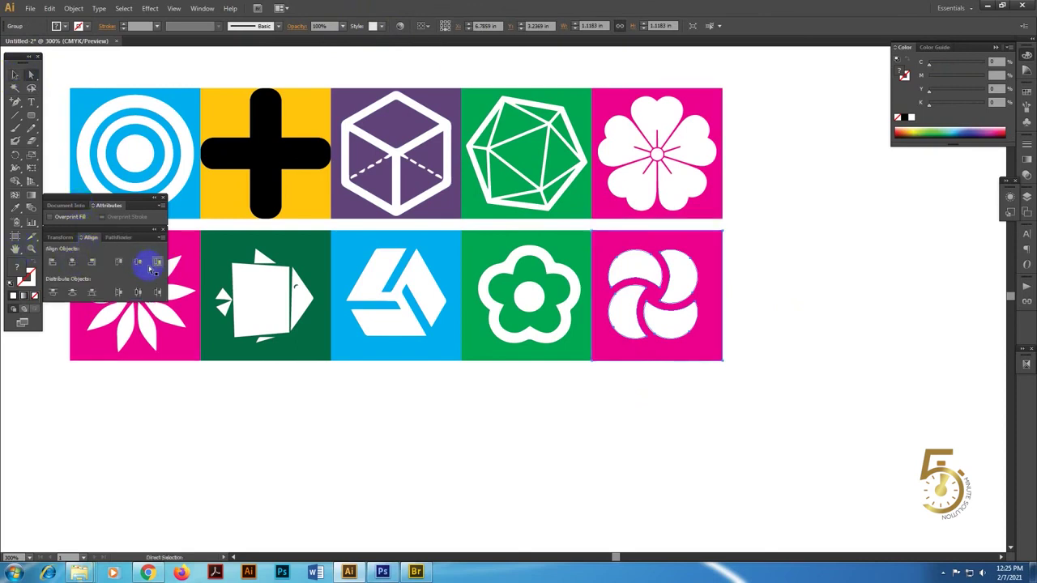
left_click(588, 423)
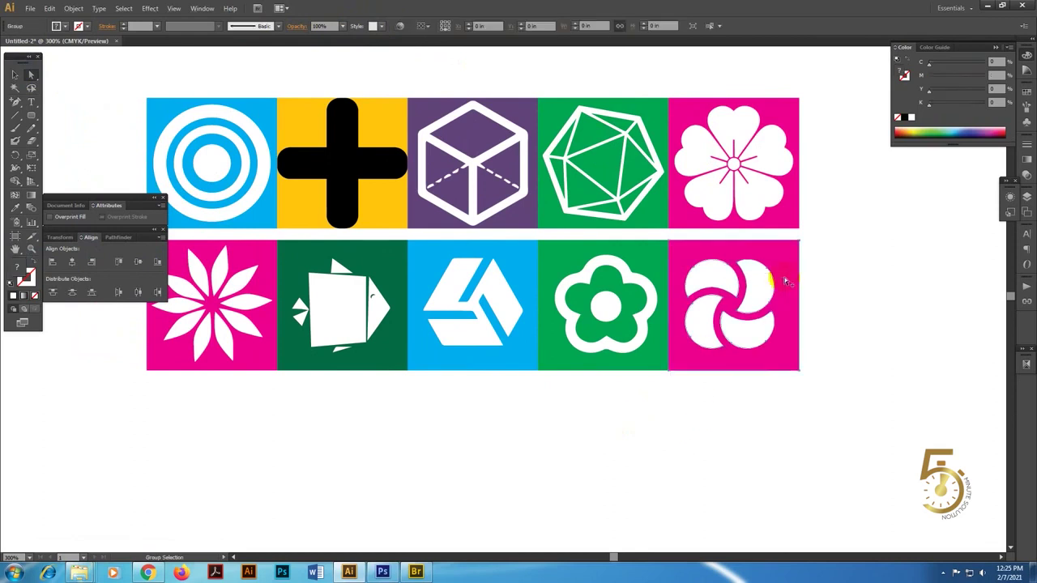
Centre the icons in the green flower, blue triangle, green fish and pink flower tiles
key("v")
left_click(640, 282)
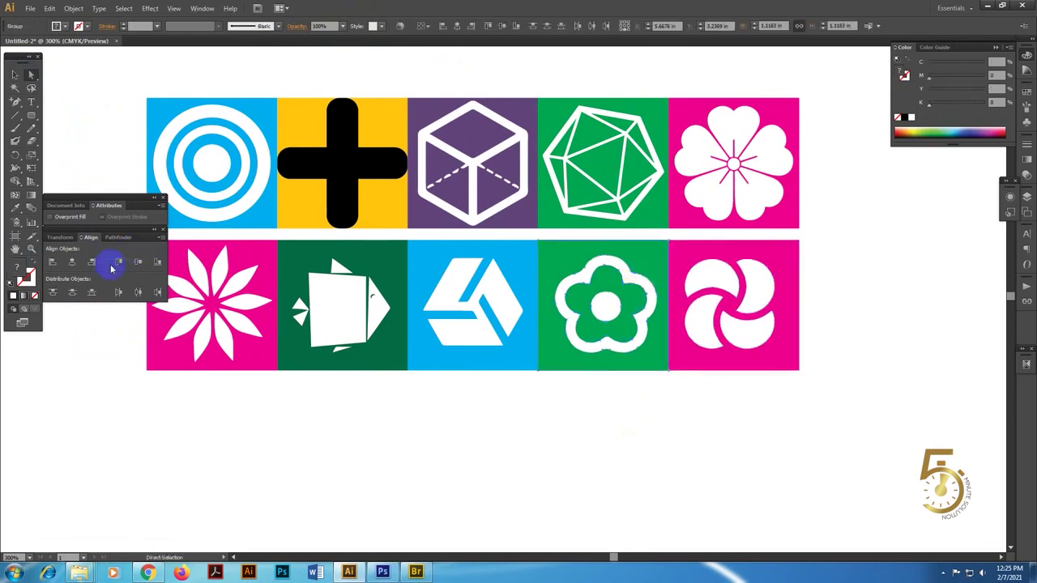
left_click(92, 262)
left_click(139, 262)
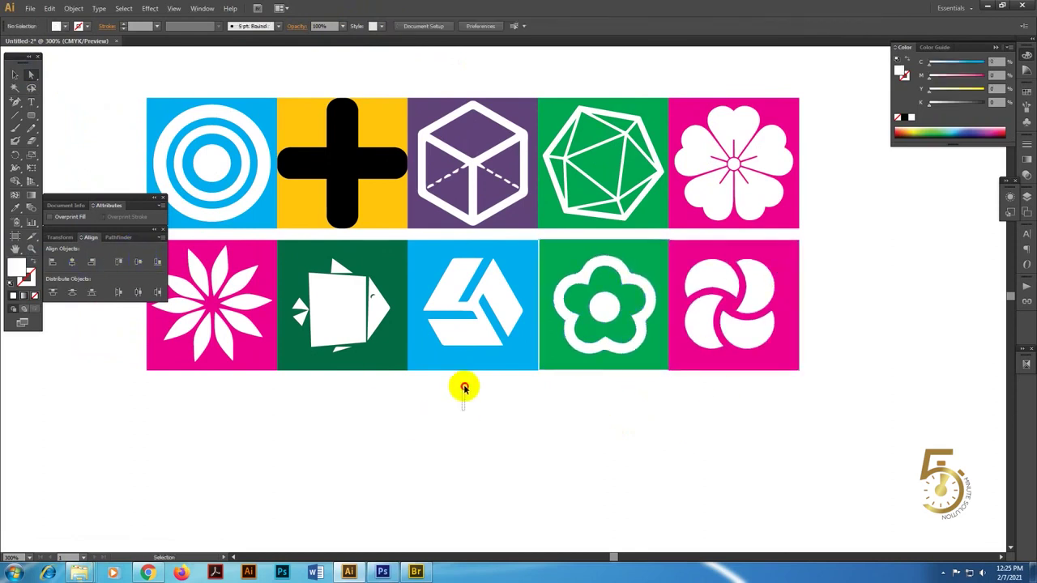
left_click(478, 278)
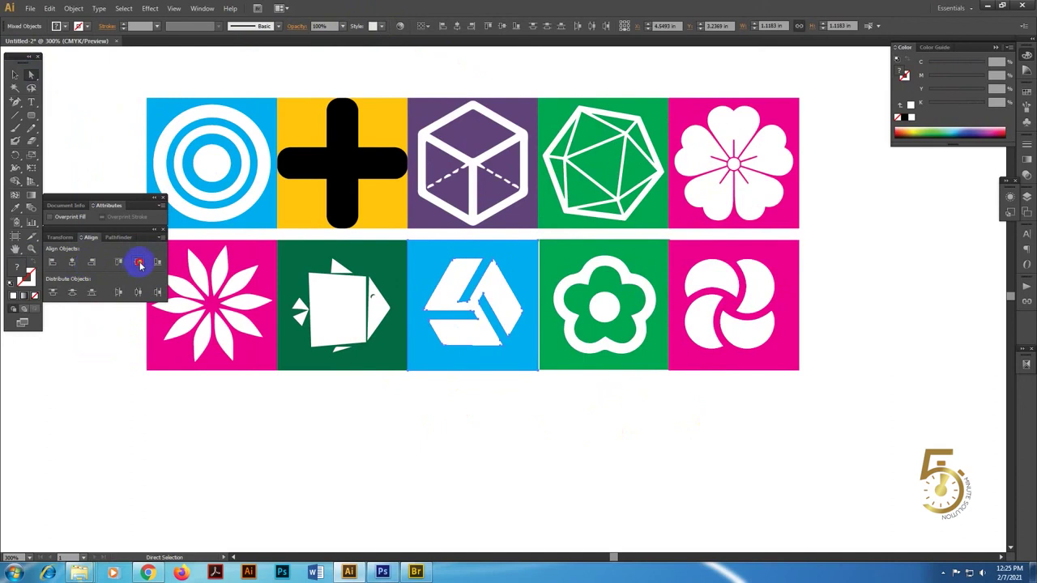
left_click(139, 261)
left_click(365, 275)
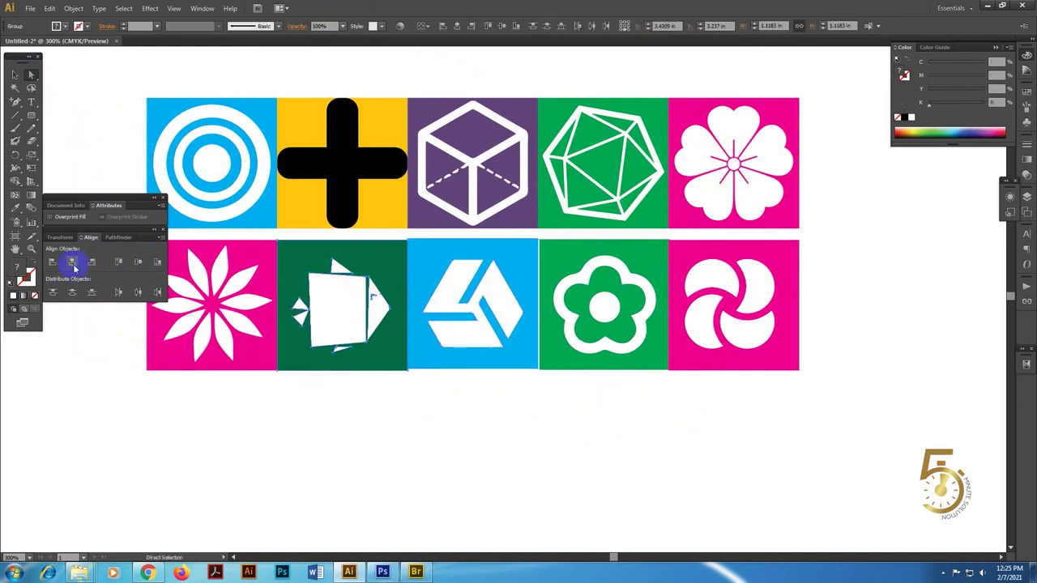
left_click(138, 262)
left_click(236, 299)
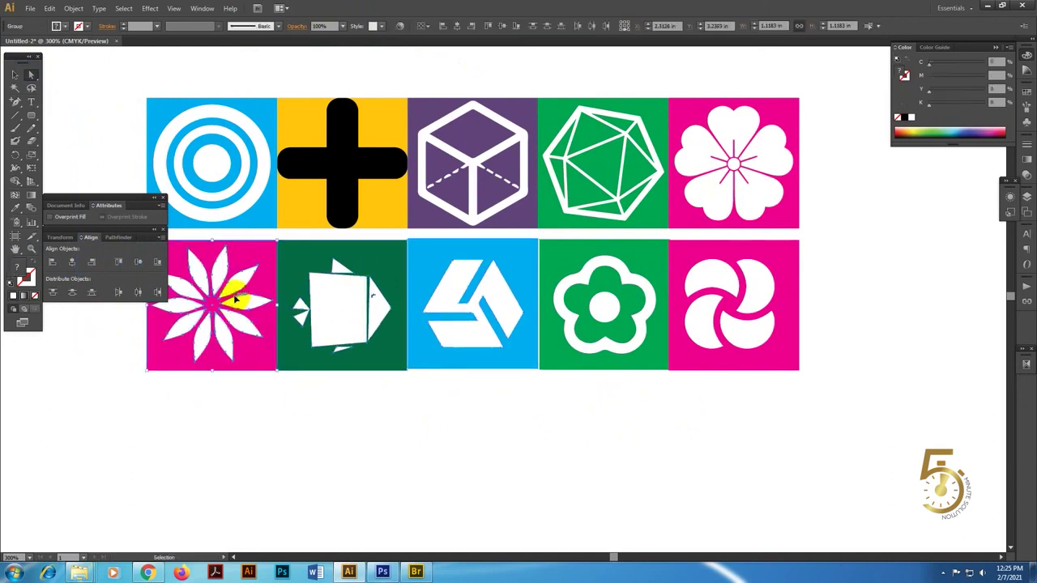
left_click(73, 264)
left_click(138, 261)
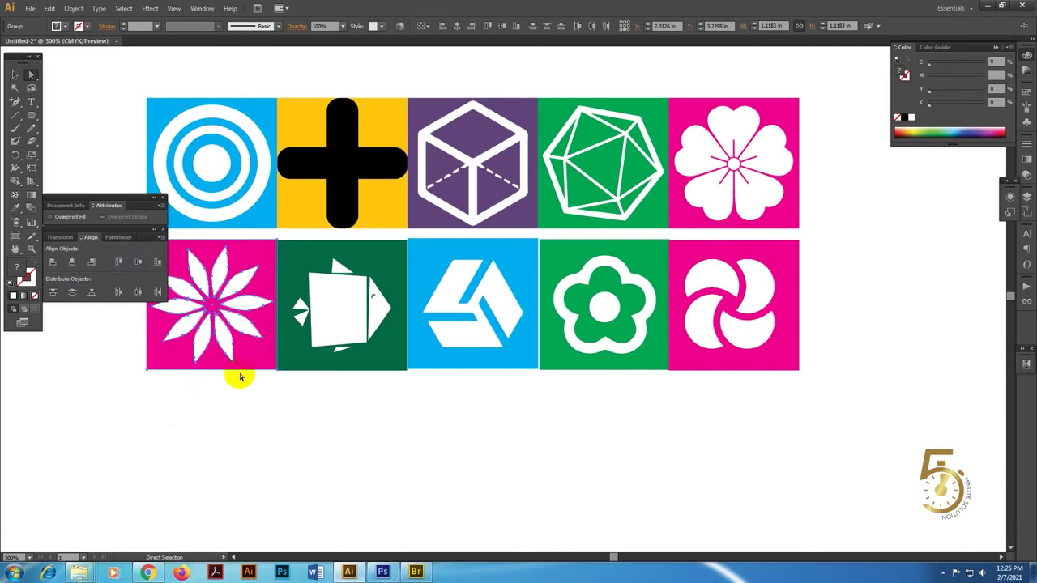
Select the second row of tiles and align them with each other
key("Tab")
left_click_drag(167, 416, 785, 254)
key("Tab")
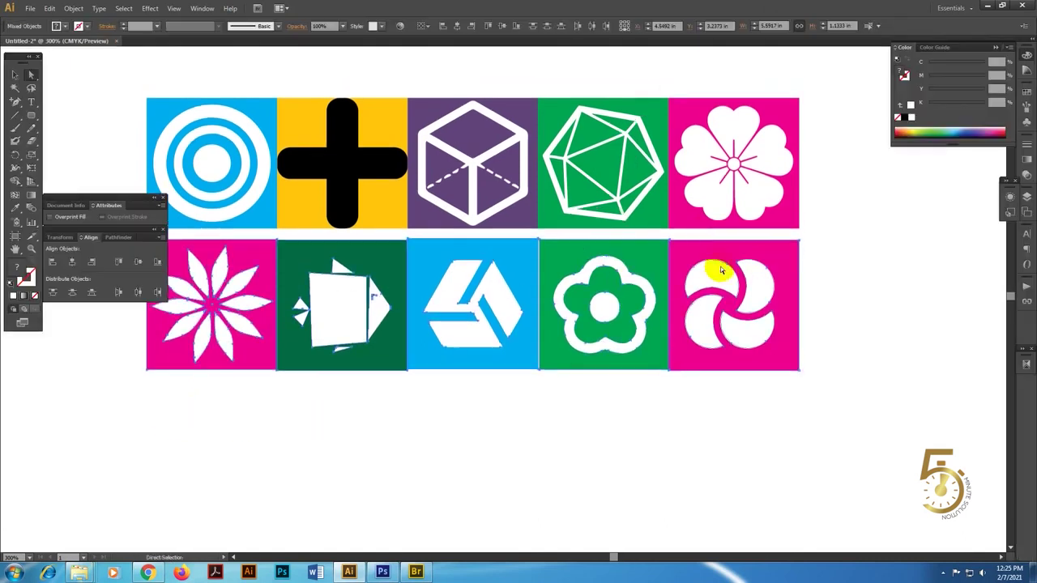
left_click(485, 25)
key("Tab")
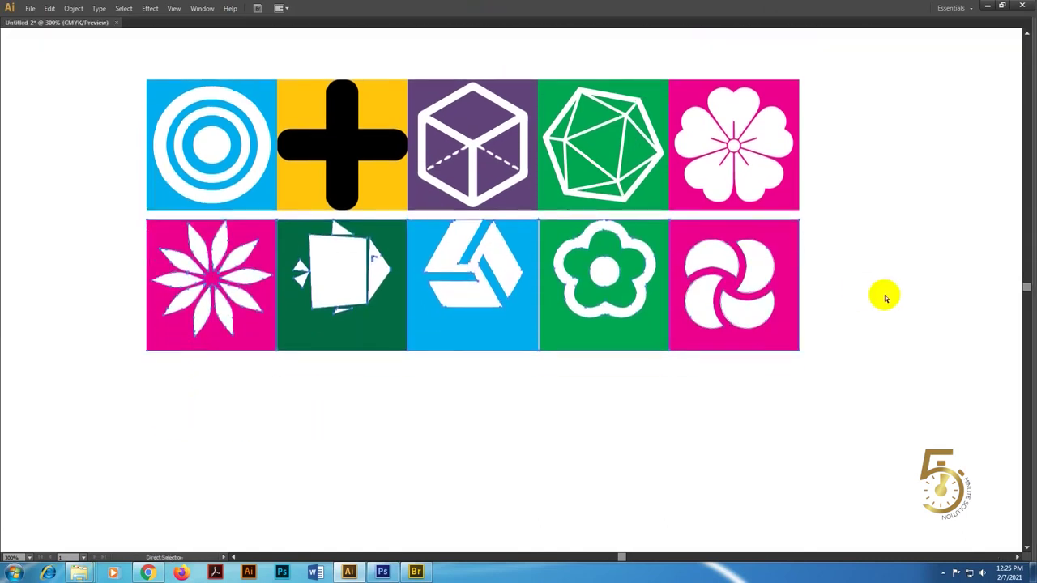
mouse_move(857, 238)
left_mouse_down()
mouse_move(755, 342)
mouse_move(702, 364)
left_mouse_up()
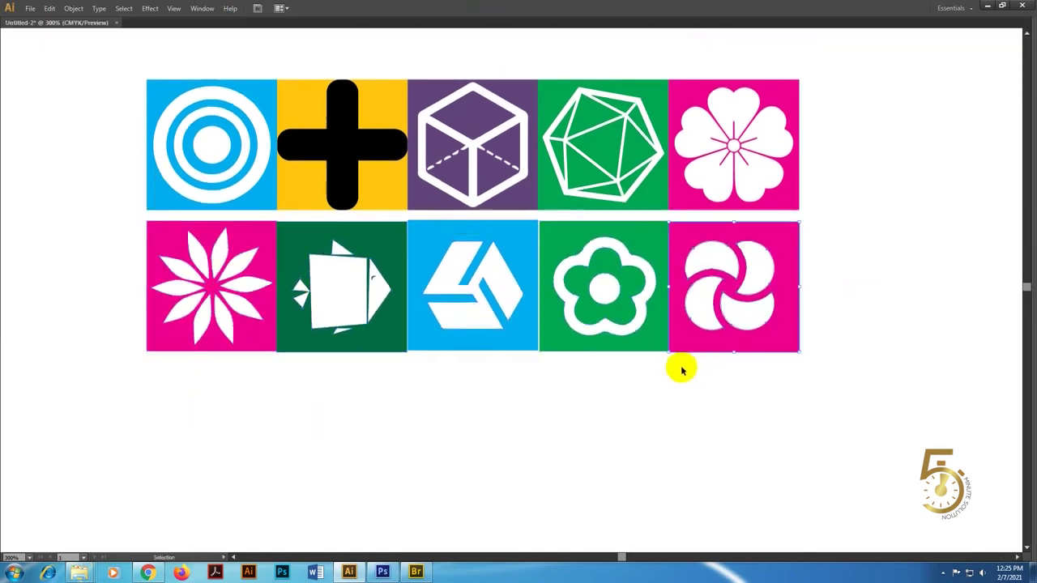
left_click(620, 247)
left_click(512, 251)
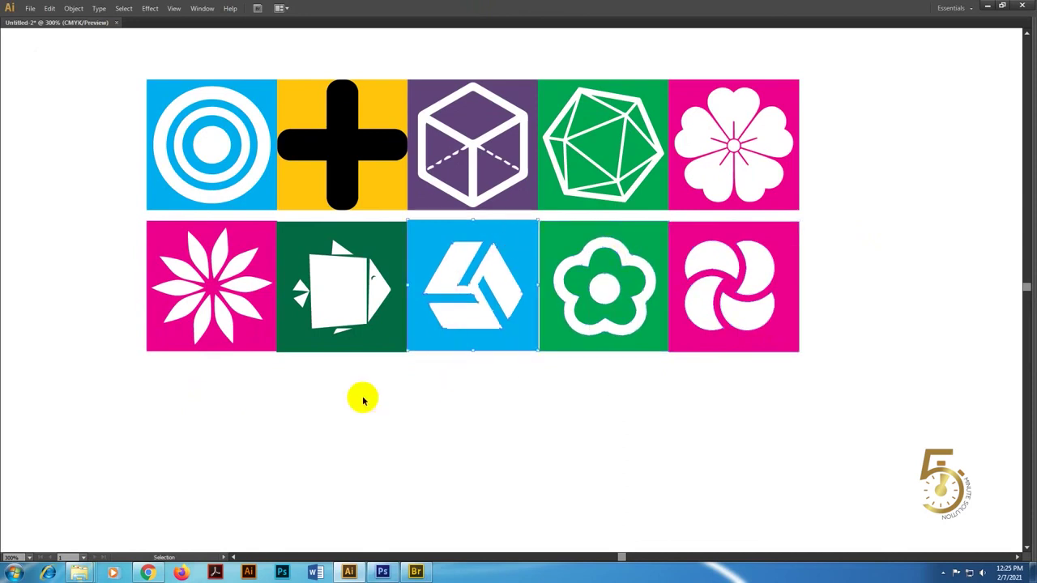
left_click_drag(363, 400, 374, 267)
left_click_drag(197, 388, 247, 243)
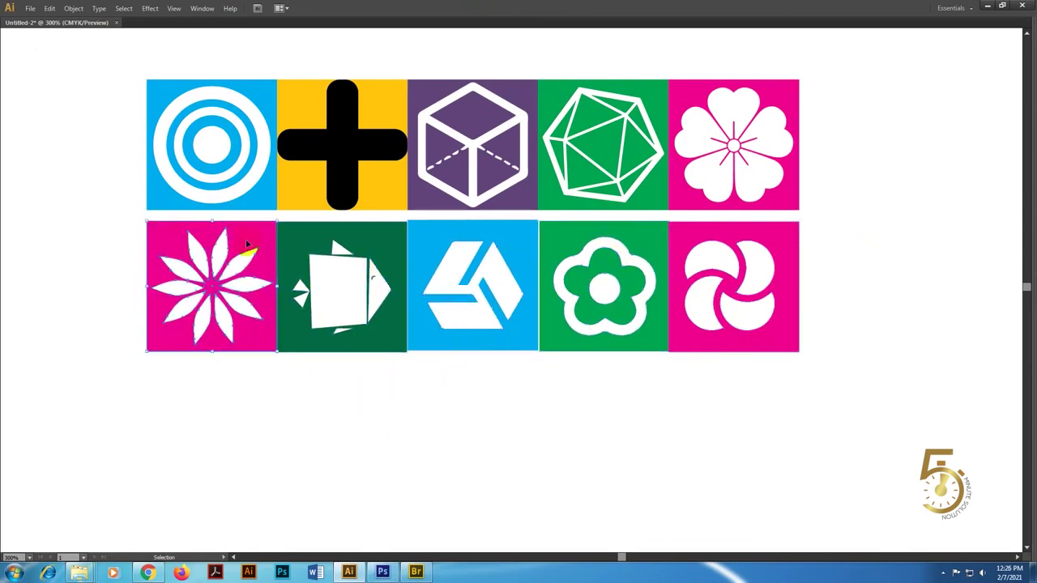
left_click_drag(722, 472, 232, 262)
key("Tab")
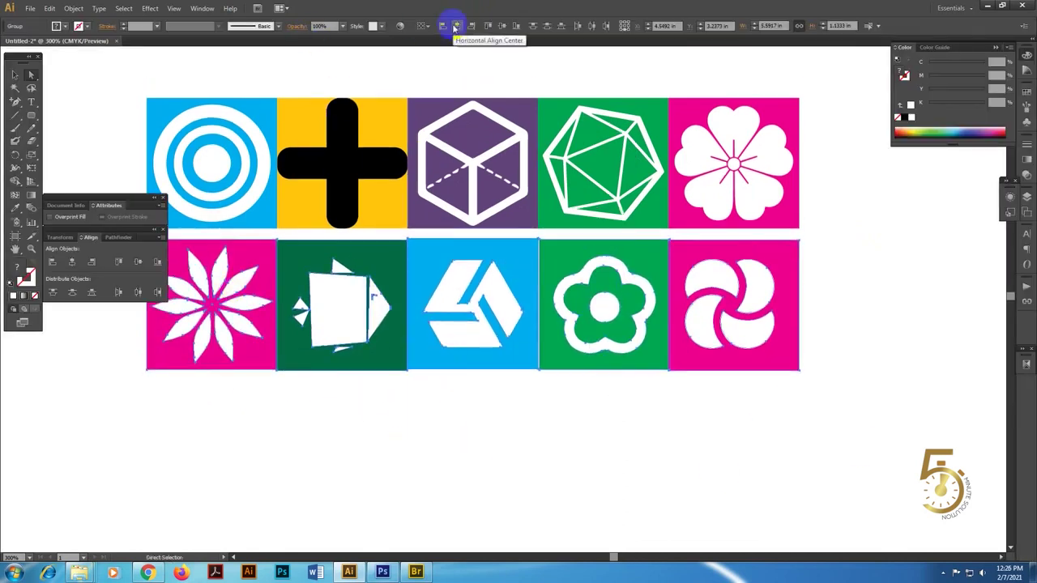
key("Tab")
Line up the green fish tile under the yellow plus tile, using the fish as key object
left_click(776, 265)
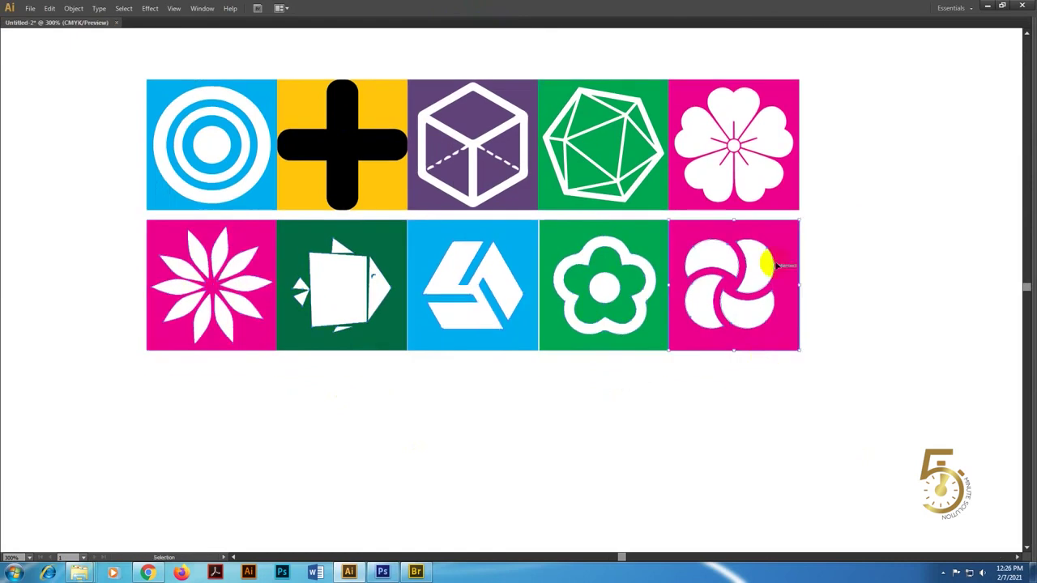
left_click(763, 186)
key("Tab")
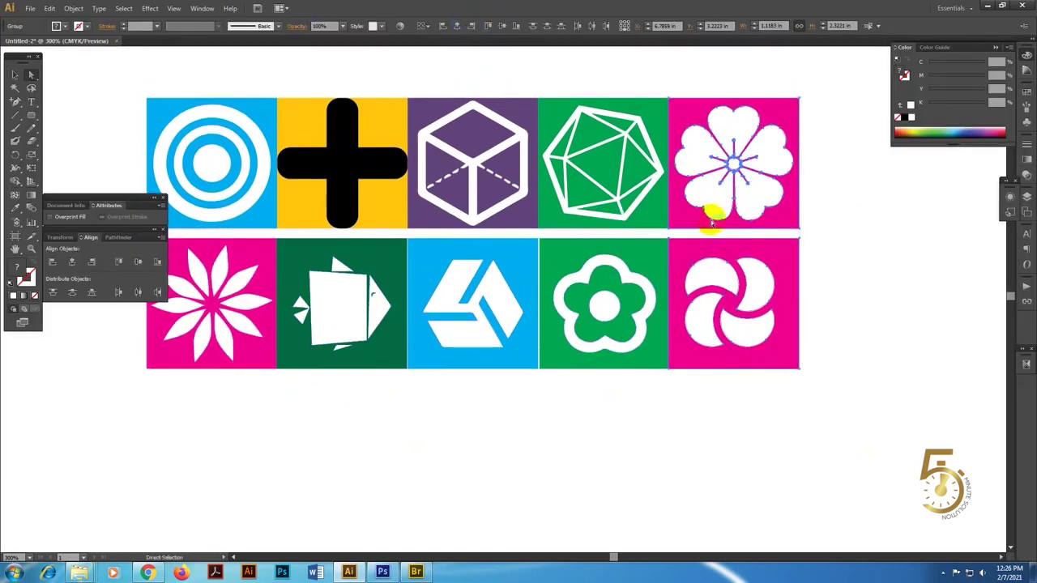
left_click(590, 300)
left_click(560, 194, "shift")
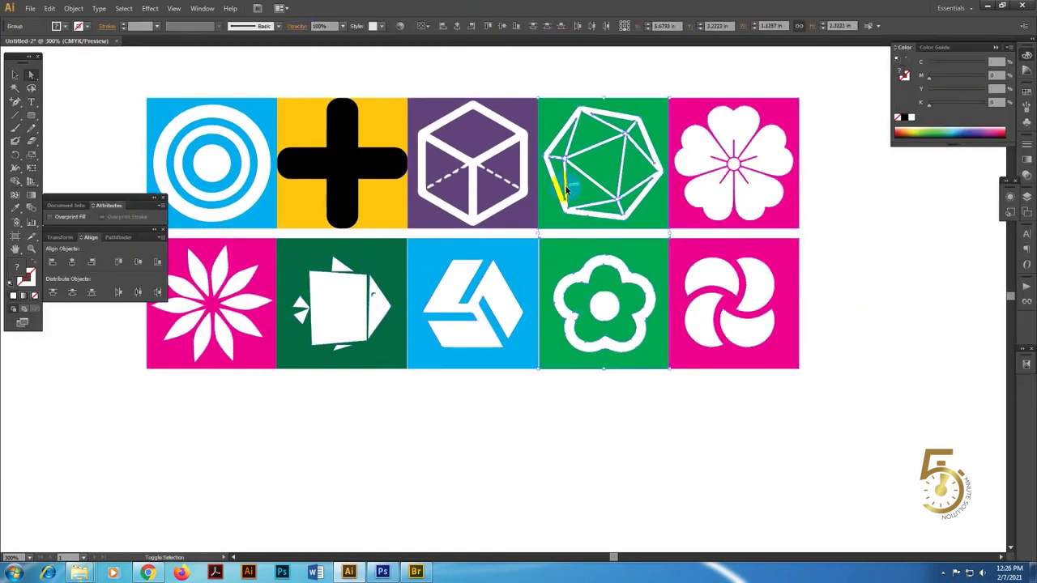
left_click(513, 435)
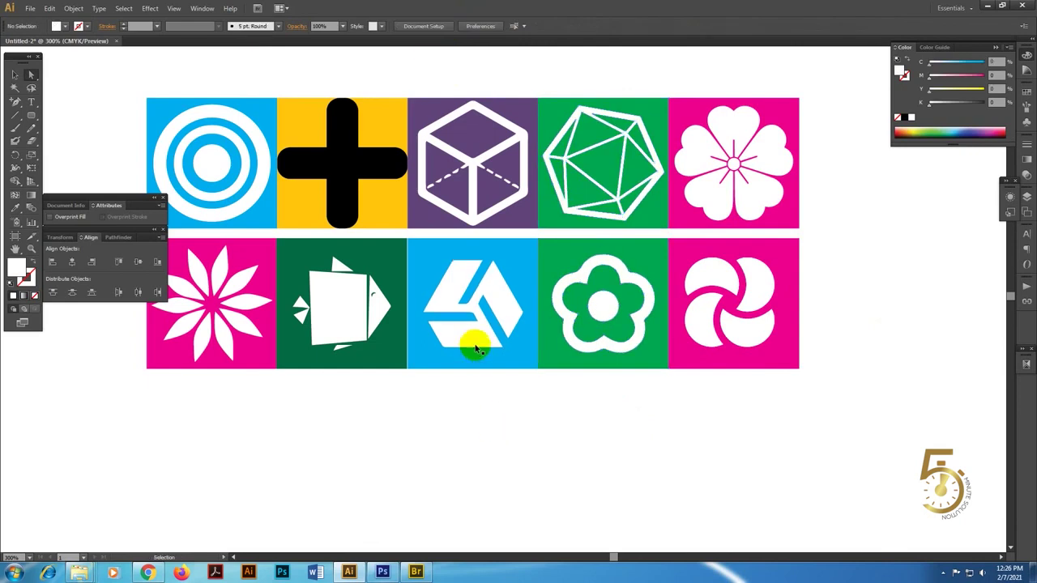
left_click(440, 173)
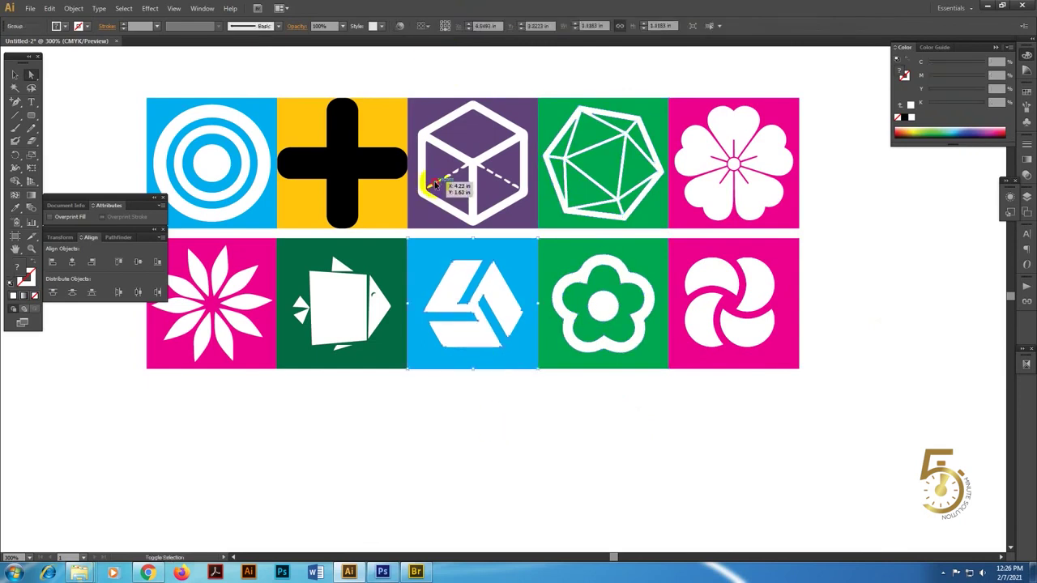
left_click(358, 473)
left_click(324, 276)
left_click(306, 220, "shift")
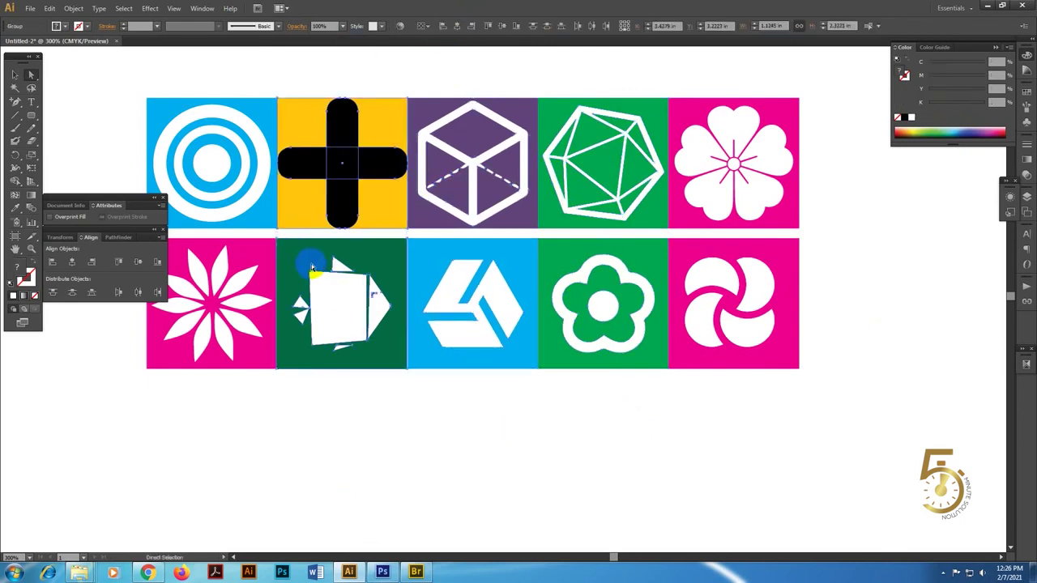
left_click(359, 270)
left_click(472, 26)
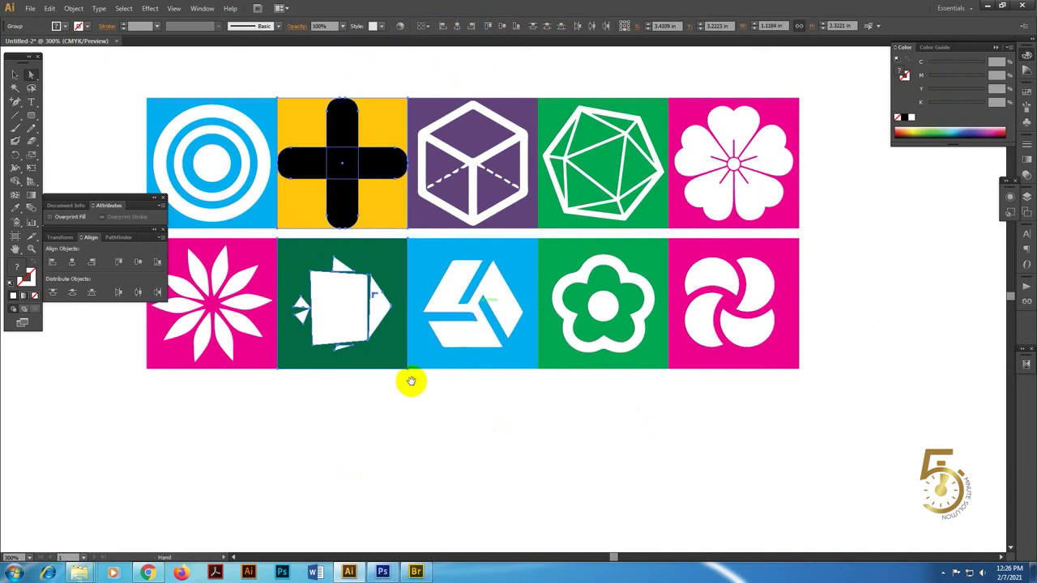
Line up the pink flower tile under the blue circle tile and check the bottom row in outline view
scroll(410, 378, "left", 5)
left_click(551, 276)
left_click(463, 152, "shift")
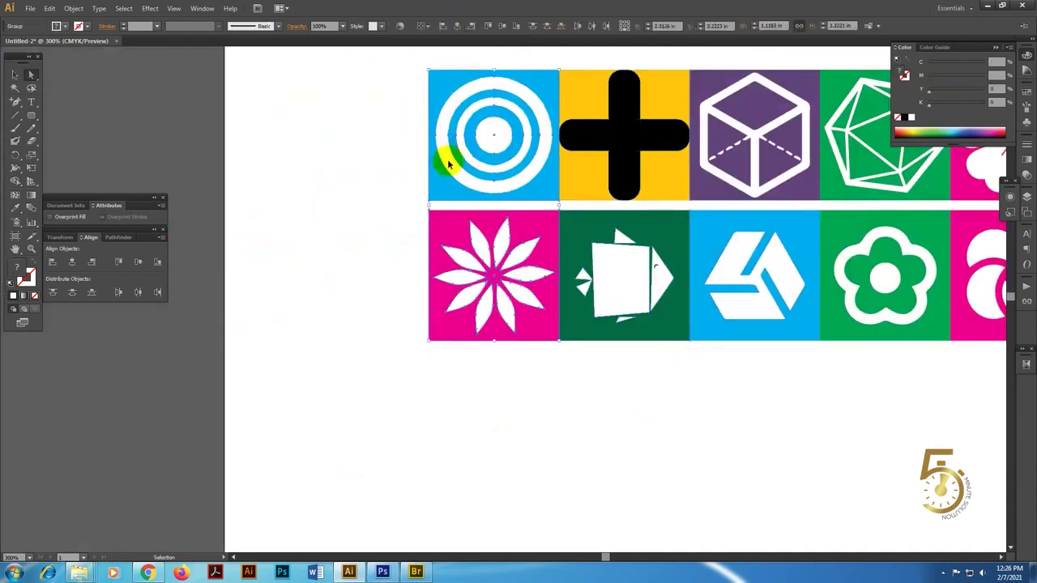
left_click(471, 27)
left_click(354, 218)
scroll(354, 218, "right", 3)
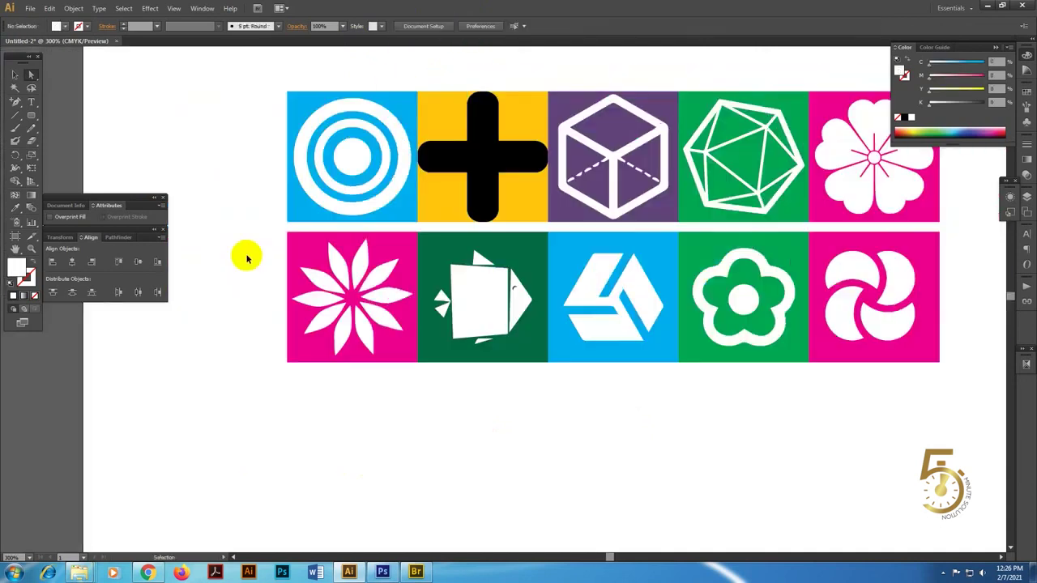
key("ctrl+y")
key("ctrl+y")
left_click_drag(203, 271, 945, 348)
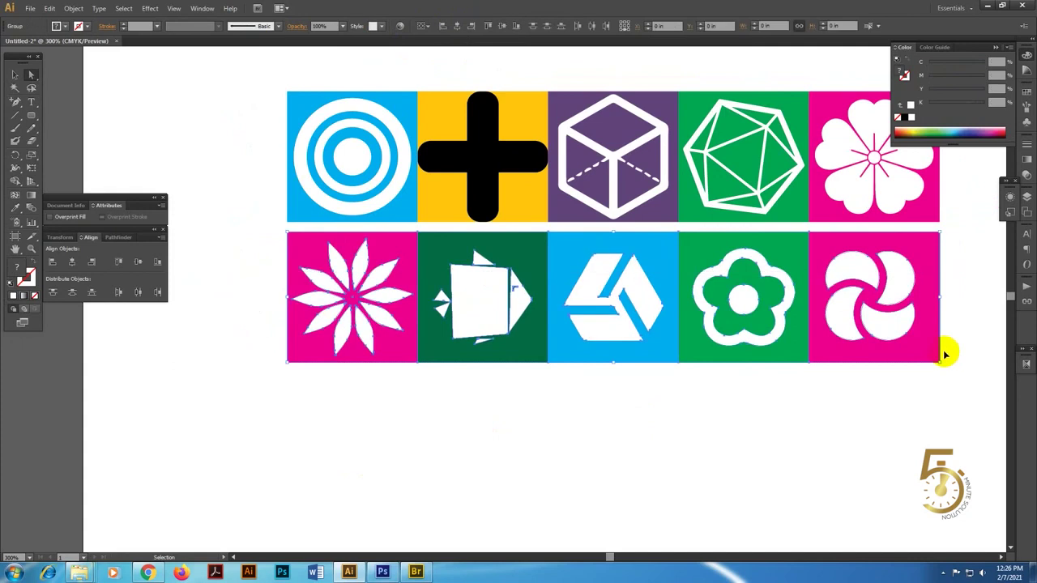
Move the bottom row up against the top row, checking the seam in outline view
key("ctrl+plus")
left_click_drag(686, 248, 694, 193)
scroll(651, 250, "up", 5)
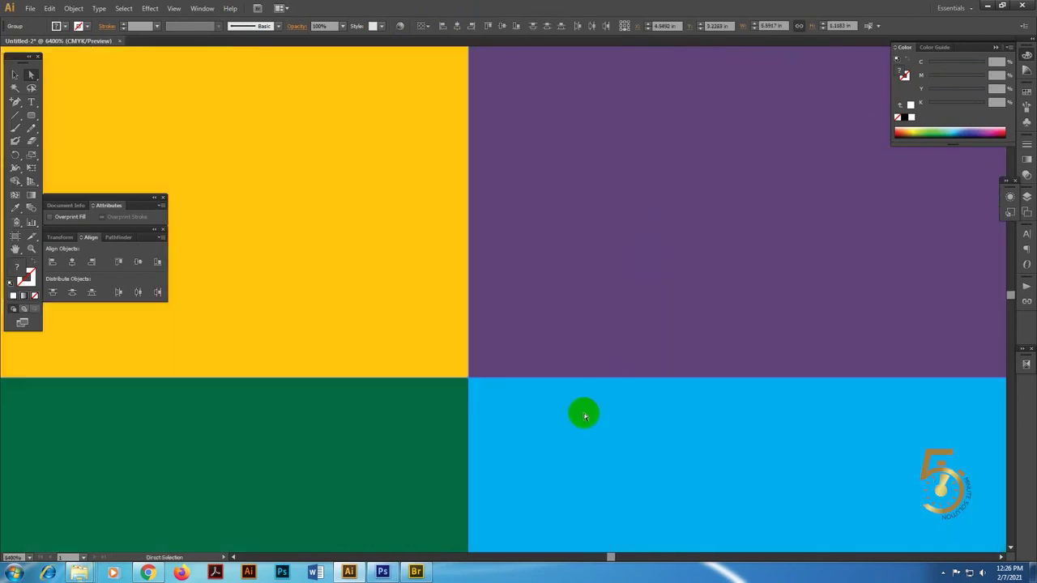
key("ctrl+y")
key("ctrl+y")
key("ctrl+0")
Duplicate the two-row grid directly below itself to make four rows
key("ctrl+plus")
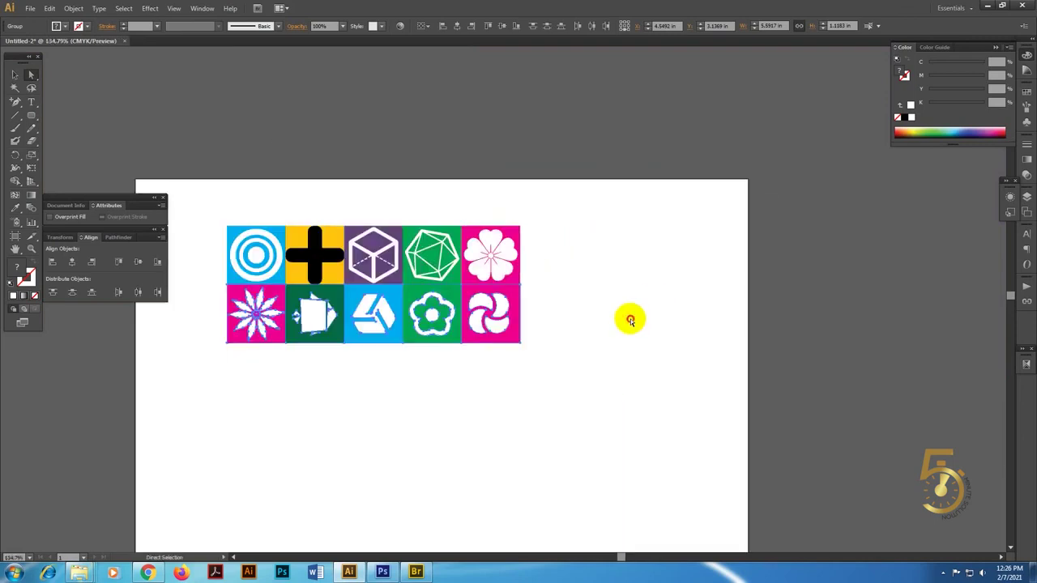
left_click_drag(630, 320, 867, 293)
left_click_drag(492, 222, 510, 347)
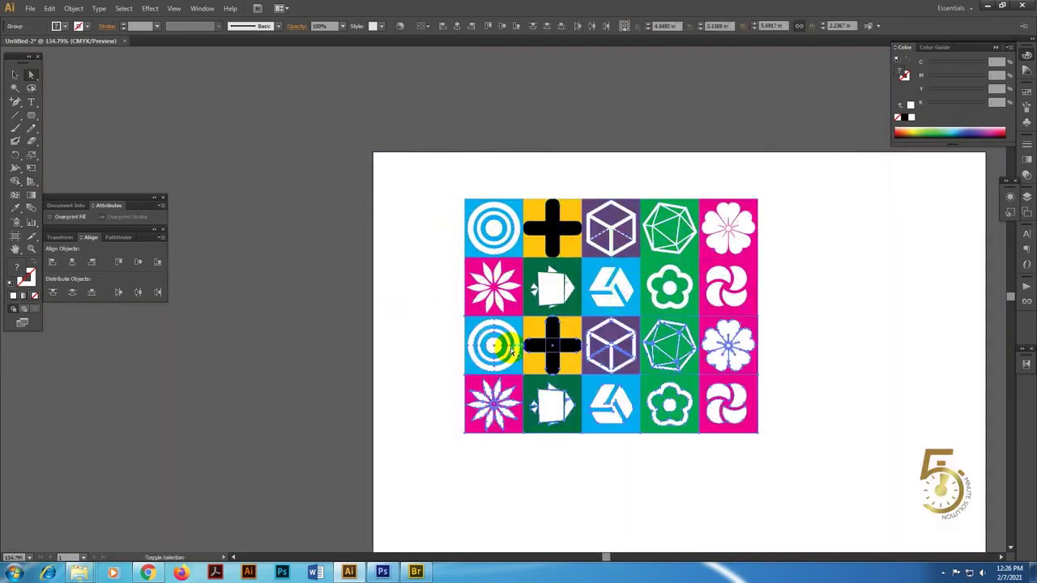
left_click(375, 337)
key("ctrl+y")
key("ctrl+y")
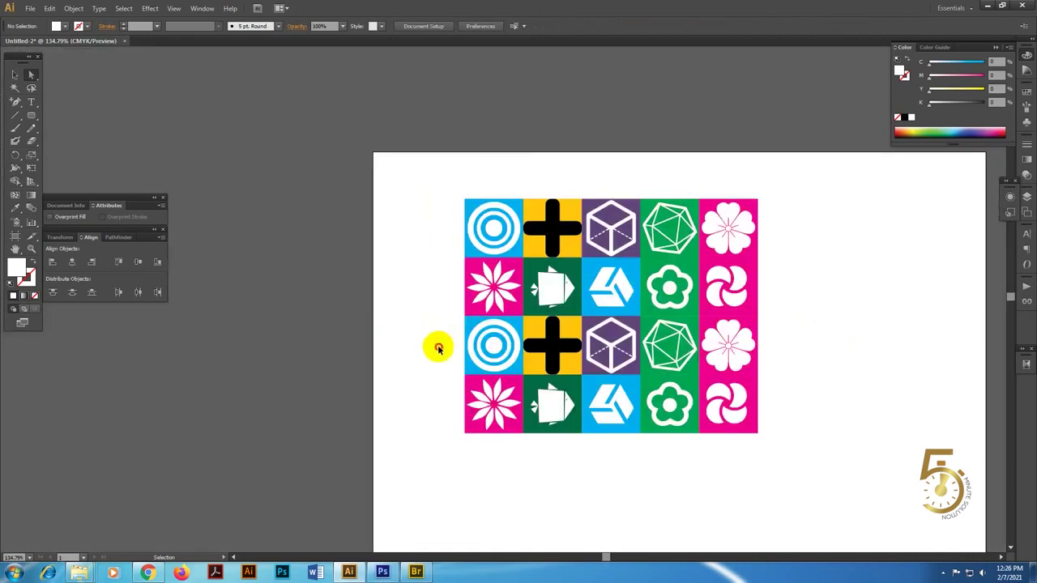
Re-centre the artboard in view and select the pink swirl tile
scroll(745, 433, "right", 3)
key("a")
key("Tab")
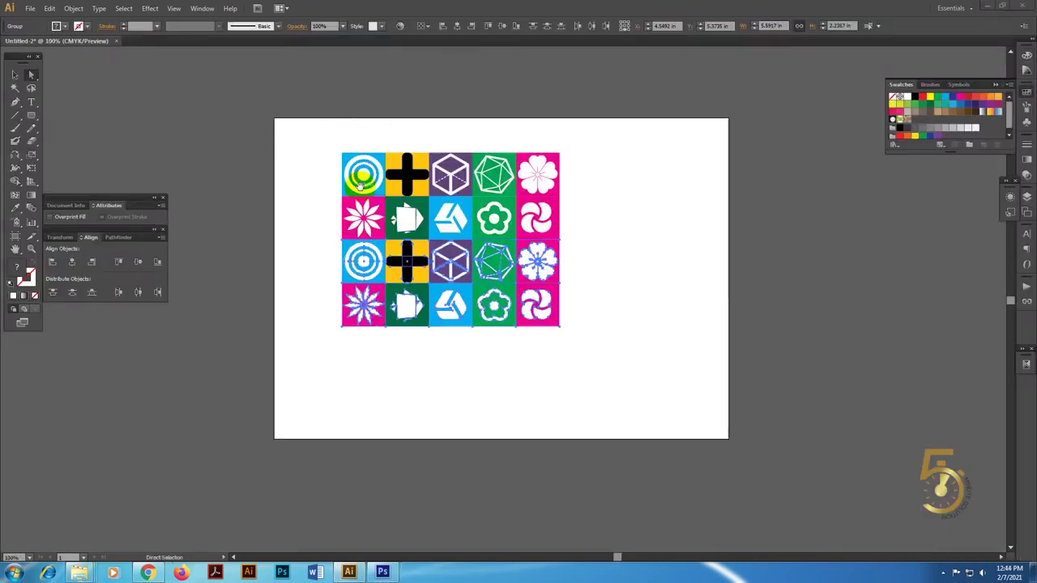
left_click_drag(622, 344, 672, 319)
left_click(633, 269)
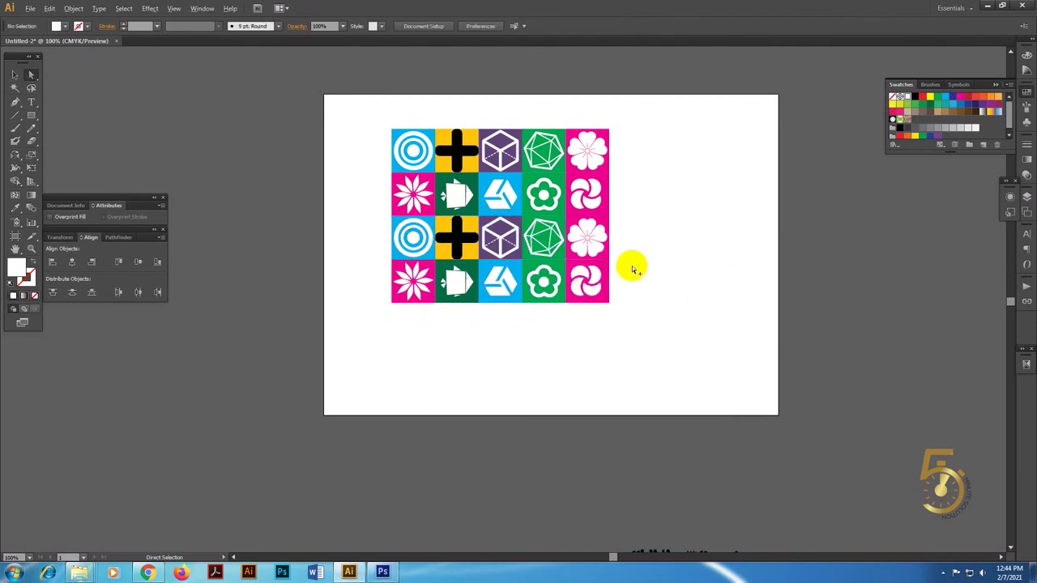
left_click(606, 261)
Sample colours with the Eyedropper (I) until a green flower tile turns black
key("i")
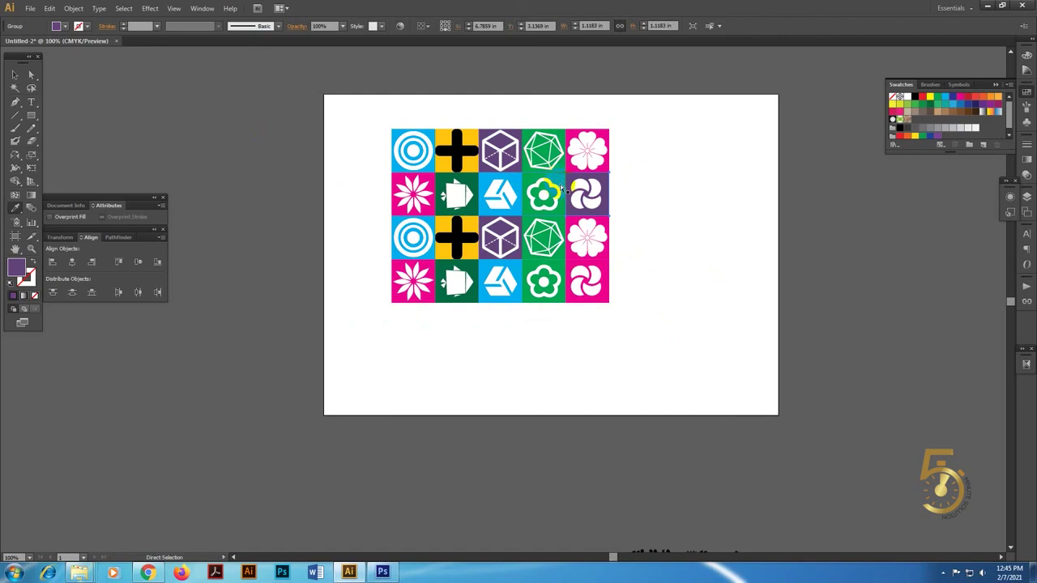
left_click(478, 178)
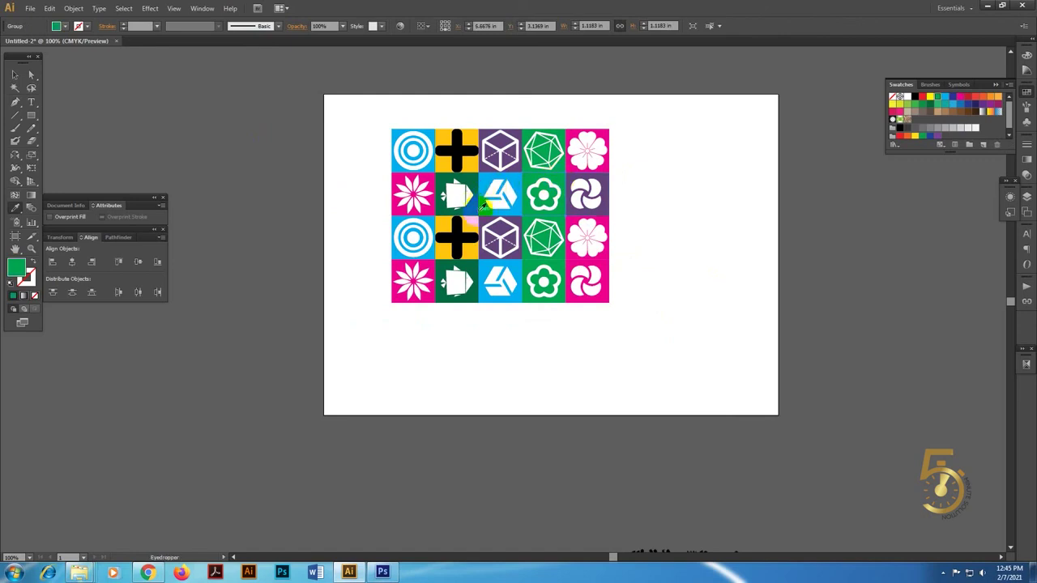
left_click(432, 166)
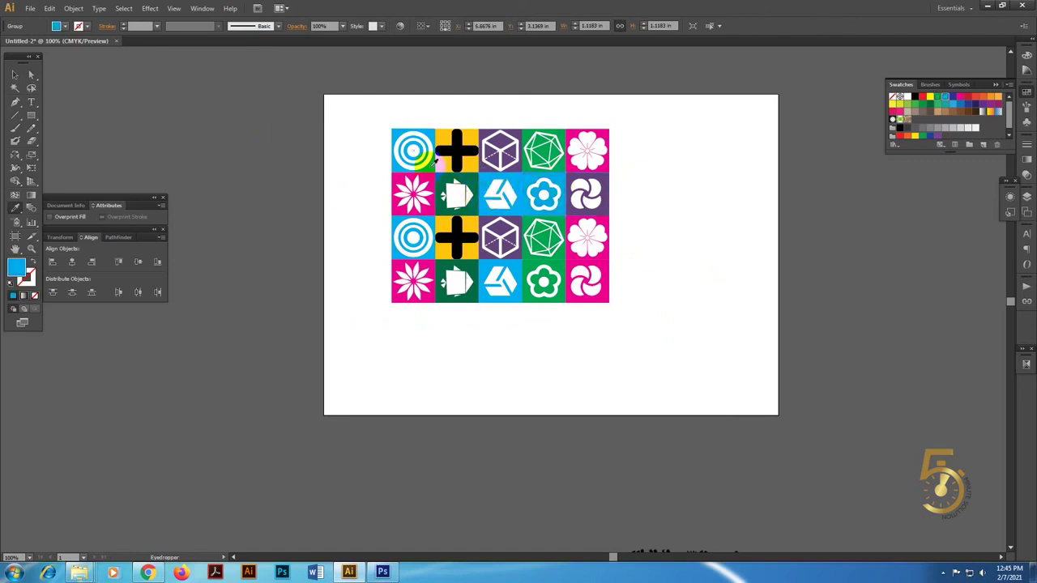
left_click(448, 175)
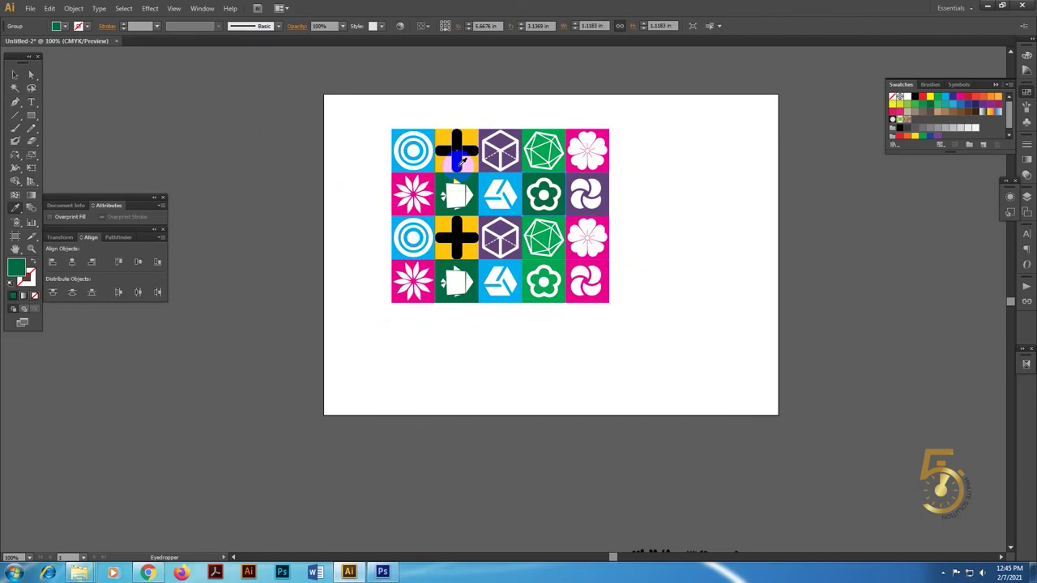
left_click(457, 162)
Make the bottom-right pink tile yellow and its swirl black
key("a")
left_click(683, 253)
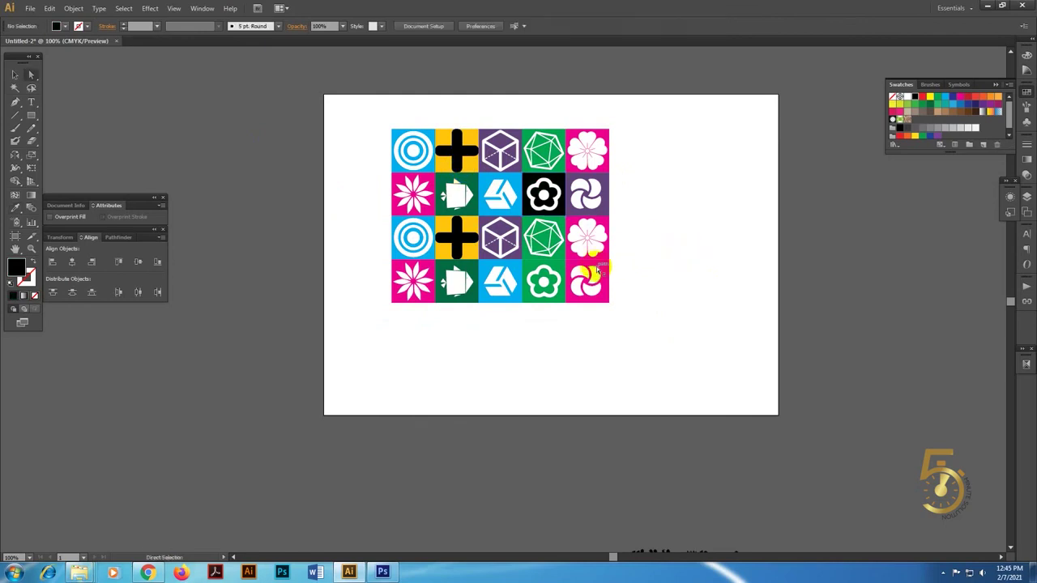
left_click(608, 273)
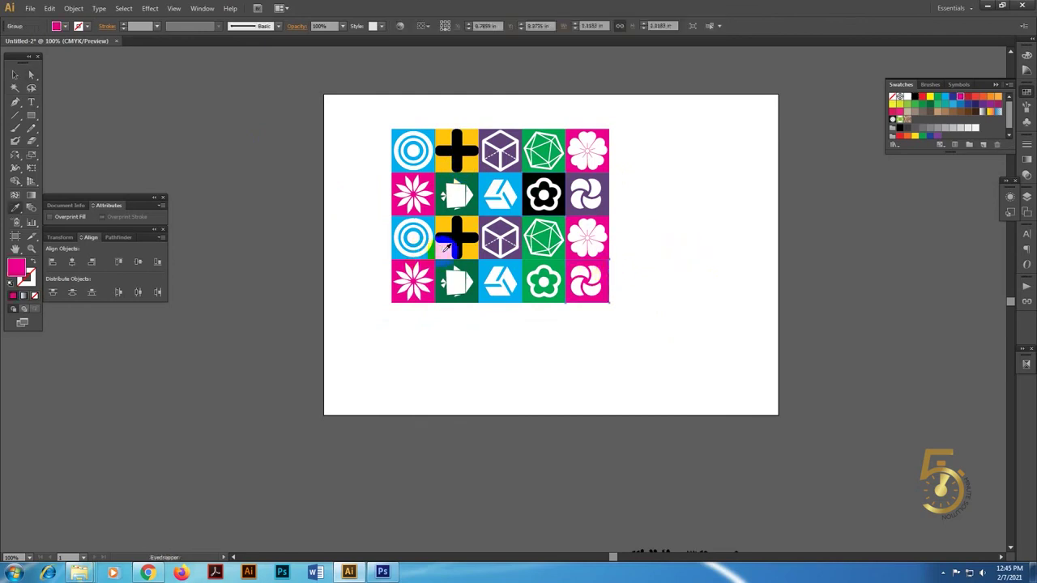
left_click(446, 247)
key("a")
left_click(600, 280)
left_click(588, 290)
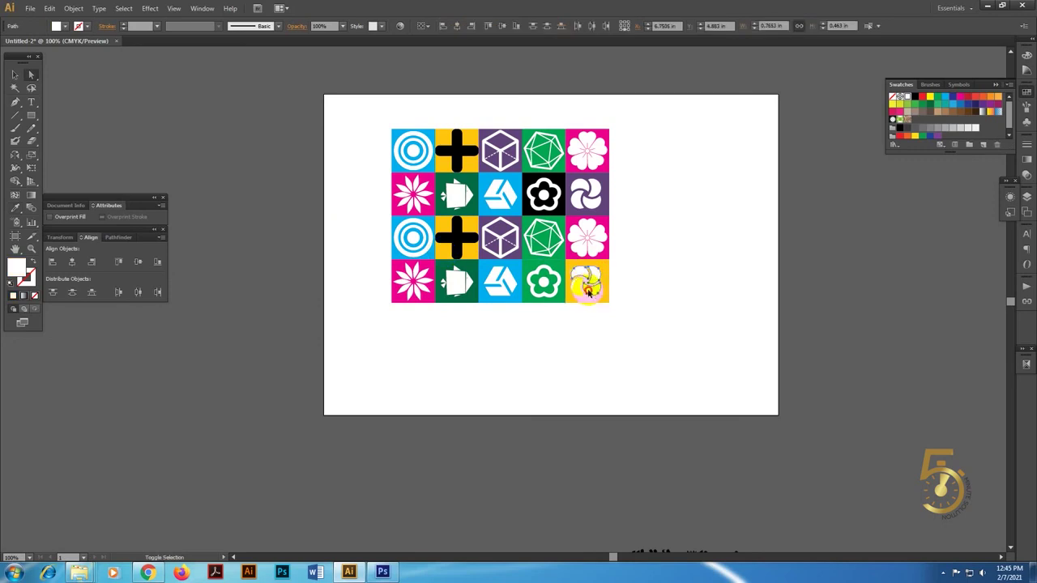
key("i")
left_click(454, 247)
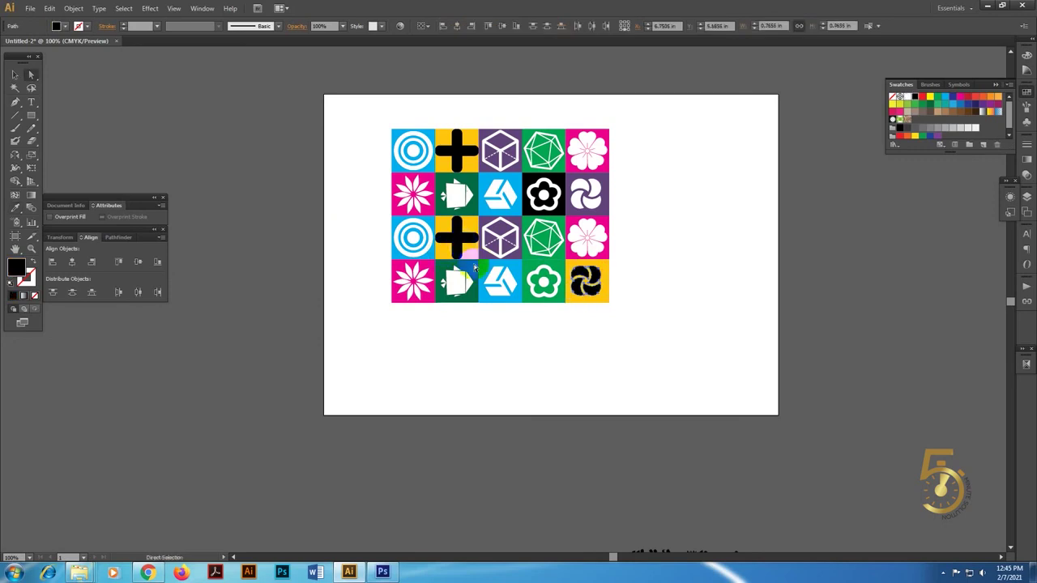
left_click(570, 335)
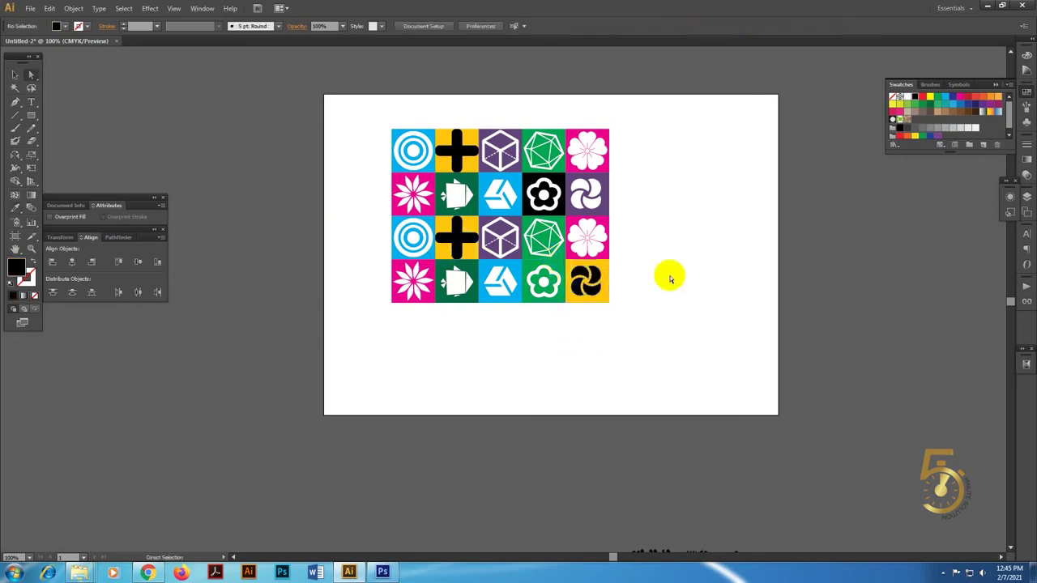
Recolour the green flower tile in the bottom row purple
left_click_drag(660, 276, 738, 325)
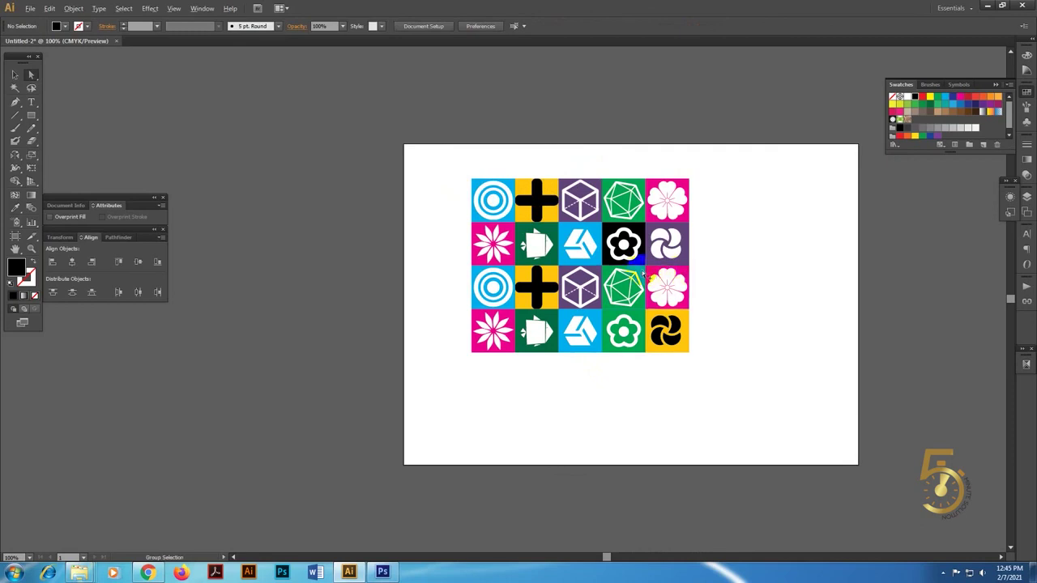
left_click(643, 273, "alt")
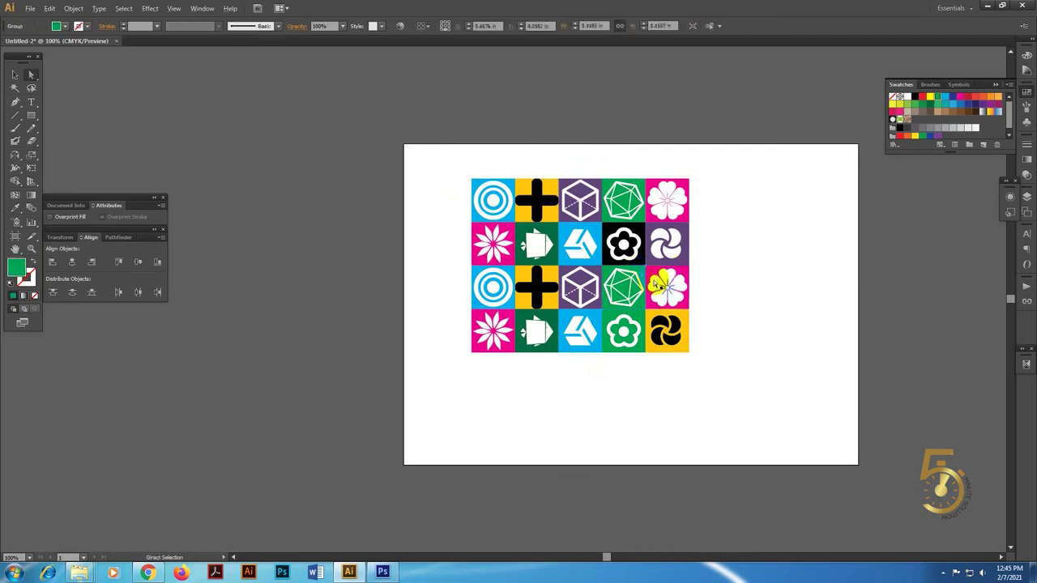
left_click_drag(654, 284, 638, 330)
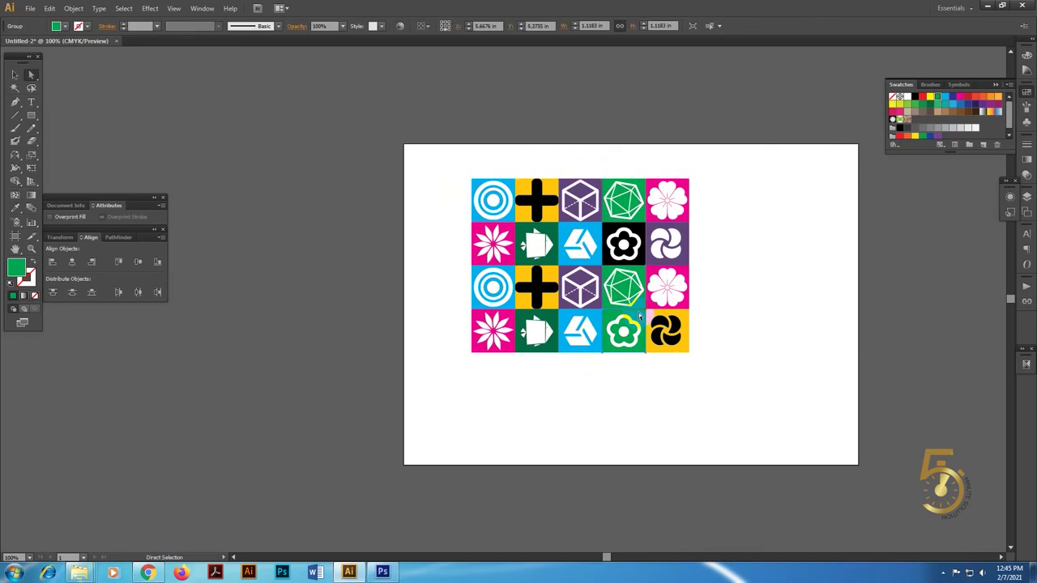
key("o")
left_click(664, 290)
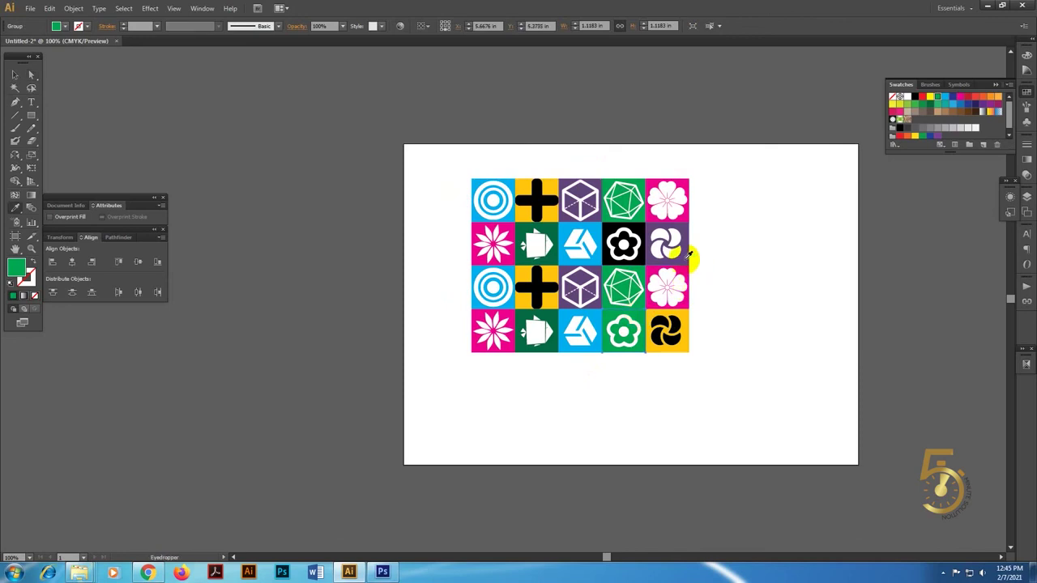
left_click(685, 258)
left_click(728, 300)
Marquee-select the tile grid and scale it down to about 3.8 × 3.04 in
left_click_drag(726, 296, 767, 353)
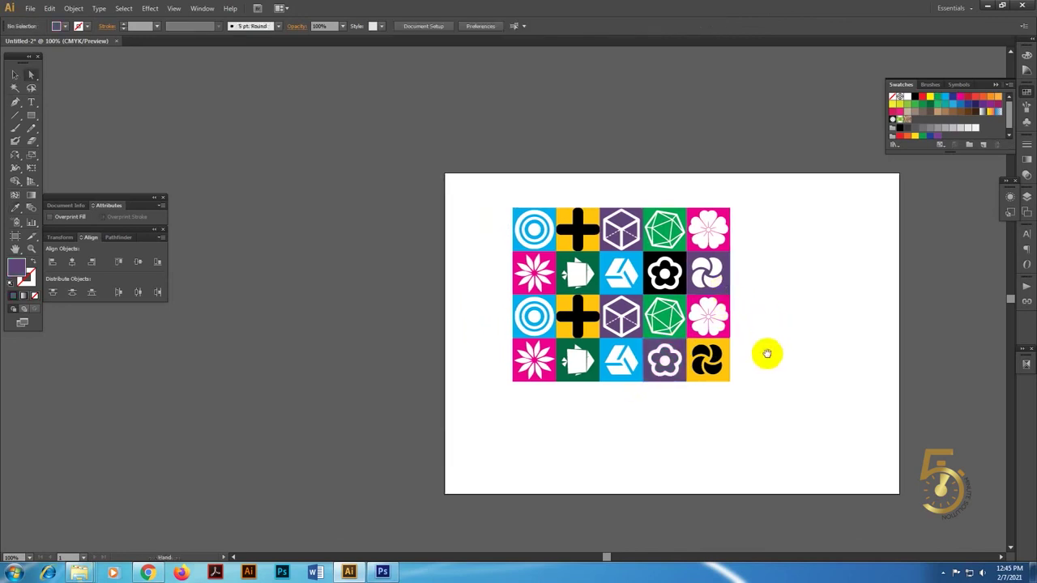
left_click_drag(793, 190, 612, 381)
left_click(477, 435)
left_click_drag(811, 410, 736, 416)
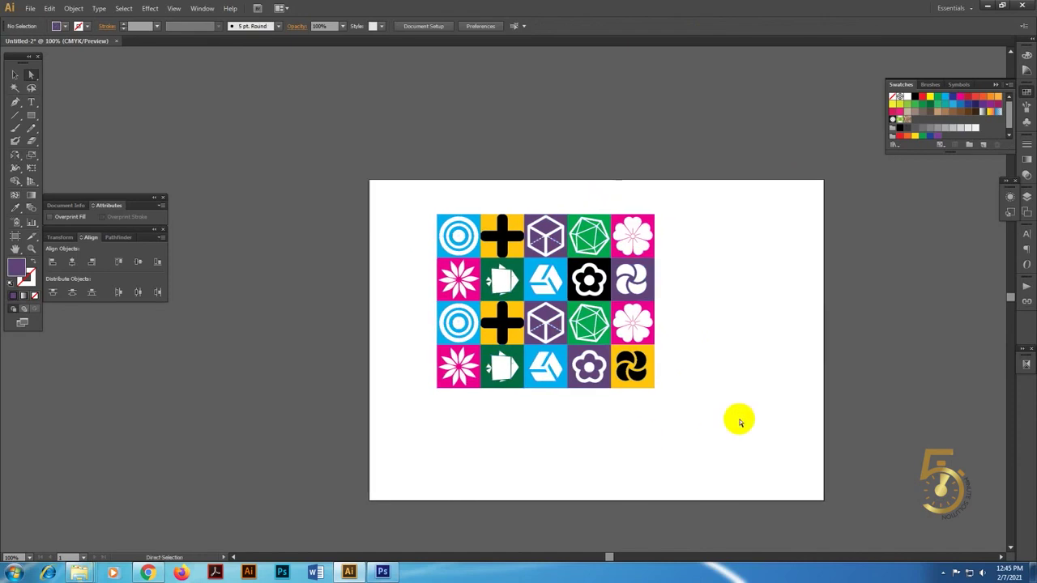
left_click_drag(734, 124, 382, 433)
left_click_drag(618, 322, 673, 349)
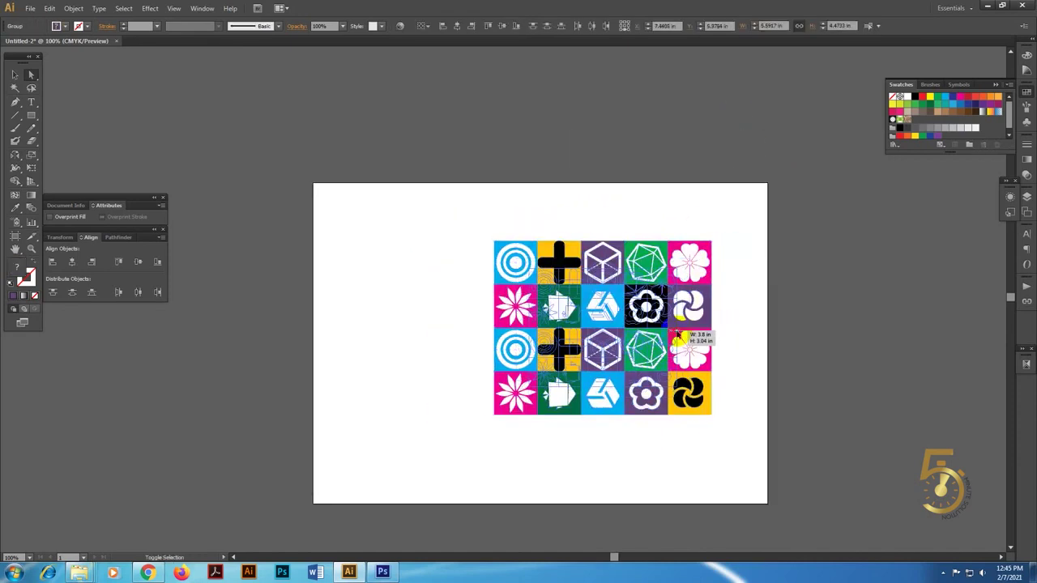
left_click_drag(715, 328, 620, 328)
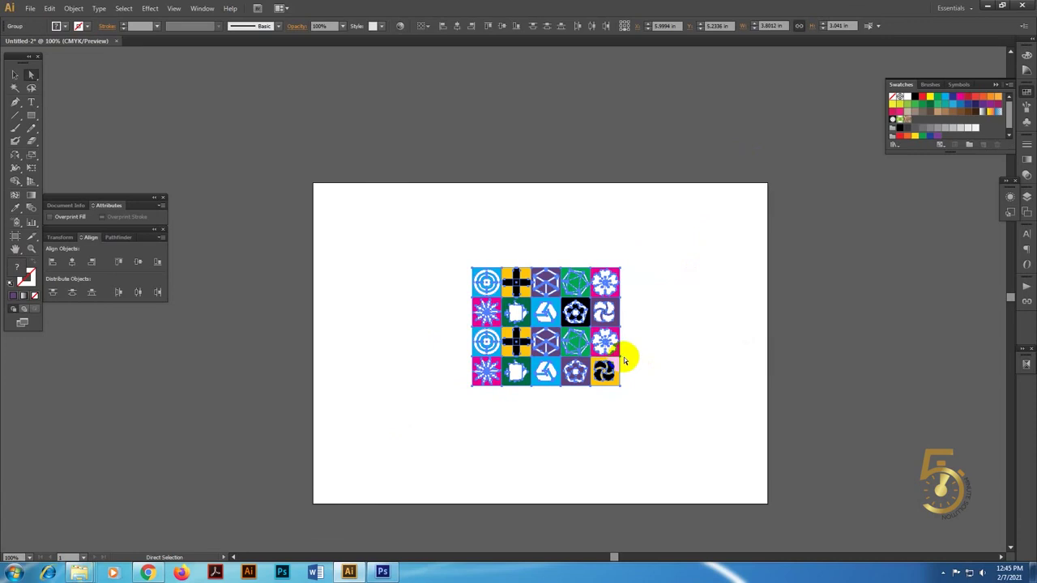
left_click_drag(687, 323, 579, 306)
left_click_drag(387, 206, 478, 311)
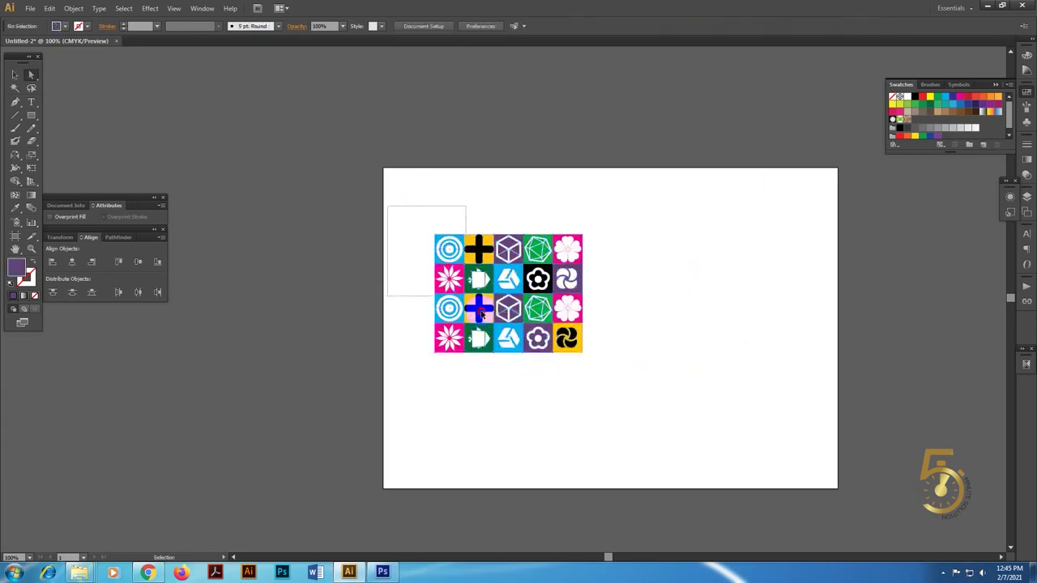
Drag the whole tile grid into the Swatches panel as a new pattern swatch
scroll(815, 295, "right", 2)
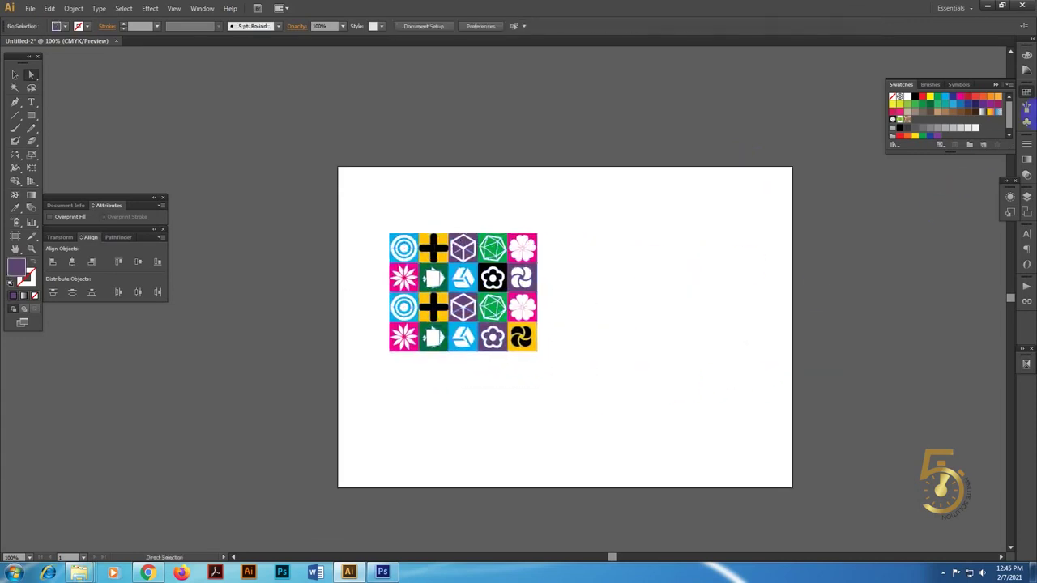
left_click_drag(974, 98, 410, 288)
key("v")
left_click_drag(353, 200, 643, 419)
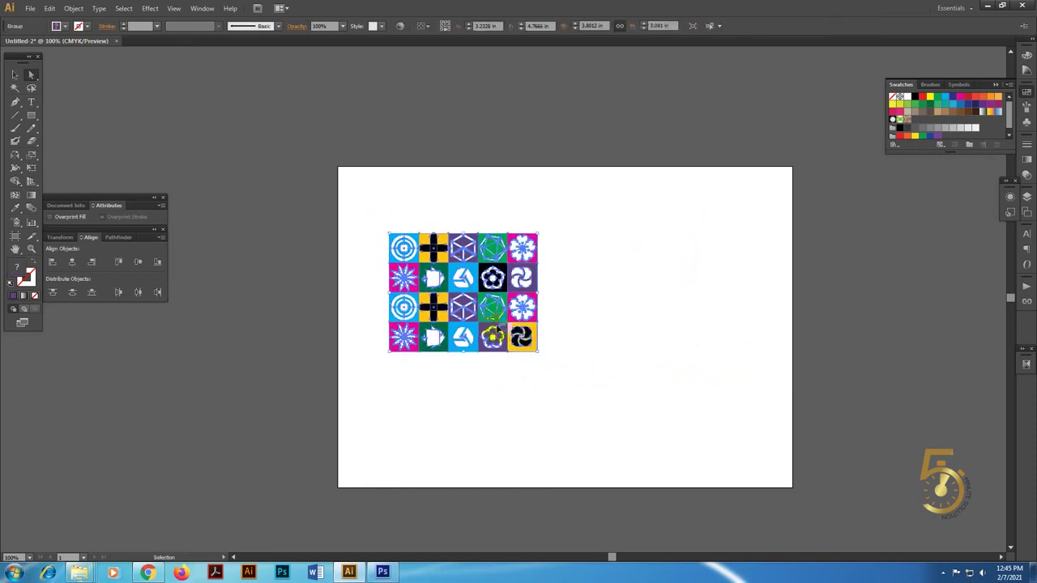
mouse_move(496, 332)
left_mouse_down()
mouse_move(909, 139)
mouse_move(888, 157)
left_mouse_up()
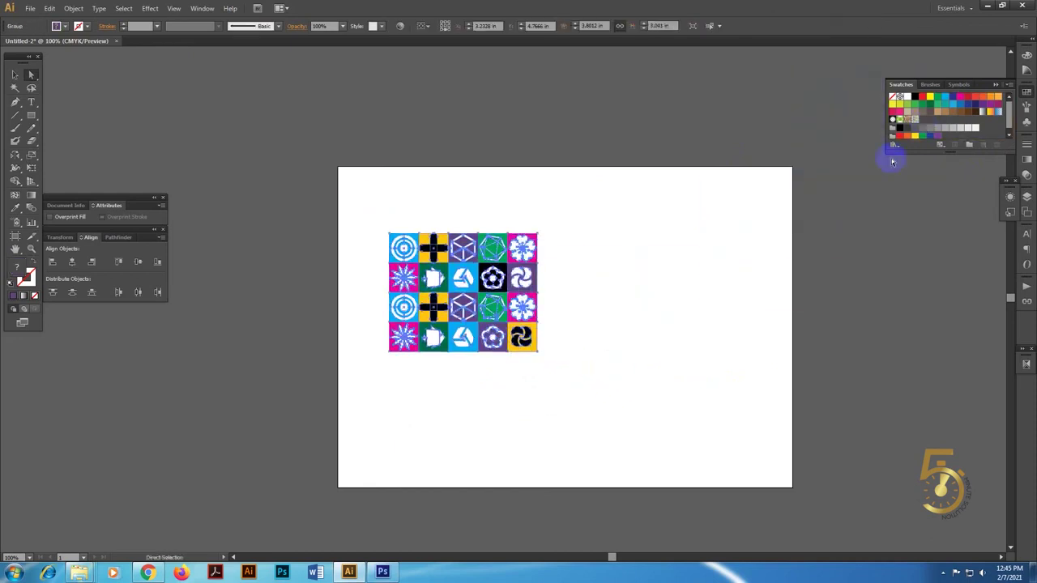
left_click(620, 333)
Move the tile grid off the artboard and draw a rectangle filled with the new pattern
left_click_drag(303, 168, 678, 342)
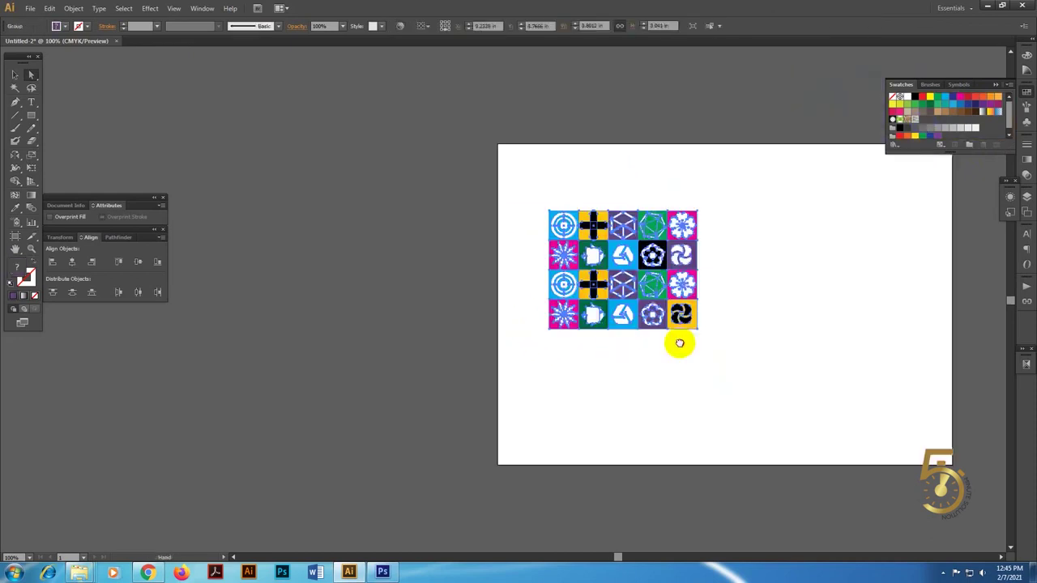
left_click_drag(764, 306, 141, 463)
mouse_move(964, 352)
left_mouse_down()
mouse_move(512, 352)
mouse_move(573, 336)
left_mouse_up()
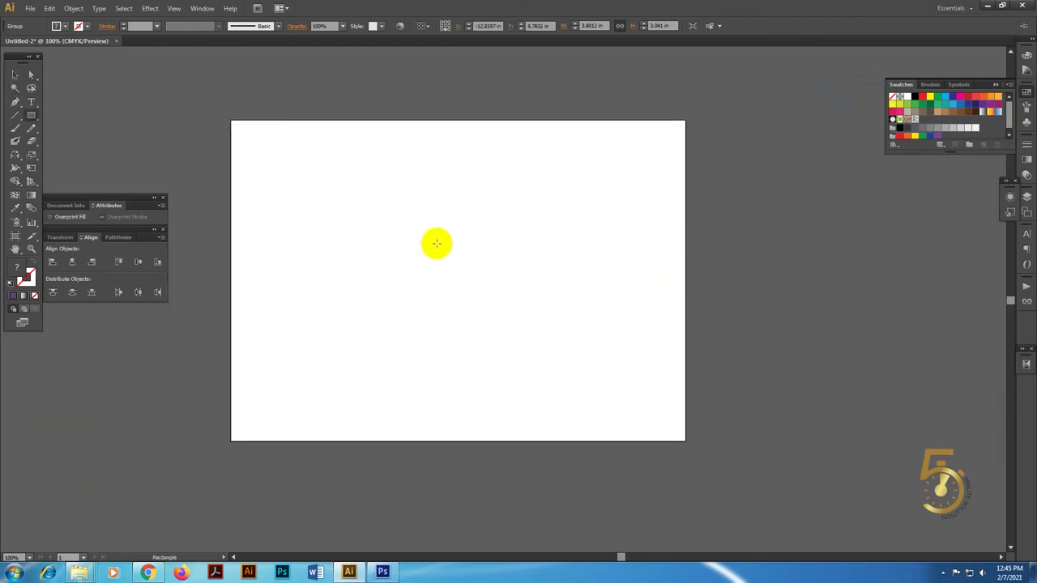
mouse_move(350, 173)
left_mouse_down()
mouse_move(572, 385)
mouse_move(672, 386)
left_mouse_up()
left_click(915, 120)
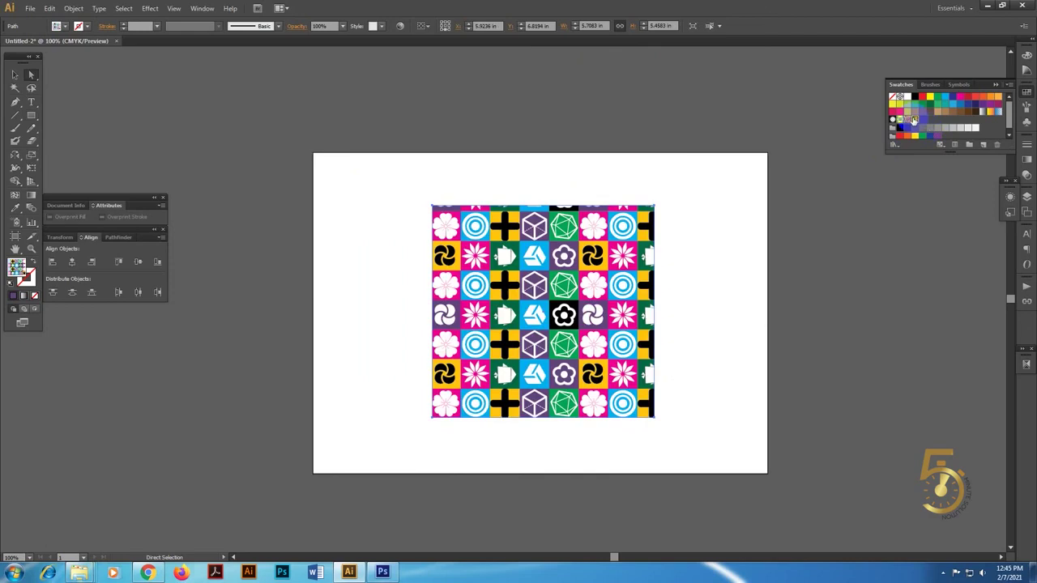
Stretch the rectangle's edges across the artboard and pull its bottom-right corner into a trapezoid
left_click_drag(734, 324, 738, 268)
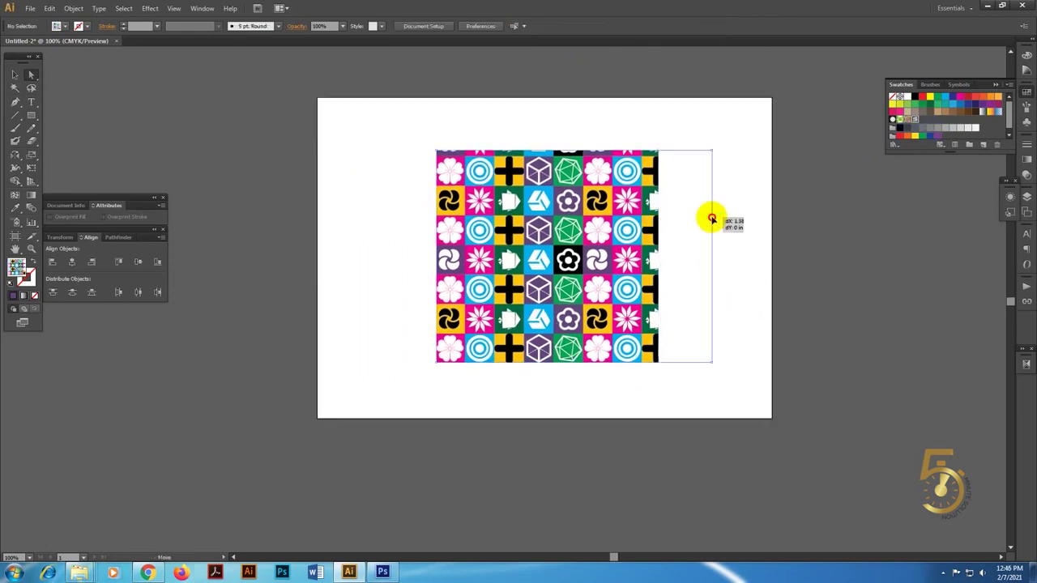
left_click_drag(663, 220, 842, 221)
left_click_drag(696, 362, 699, 478)
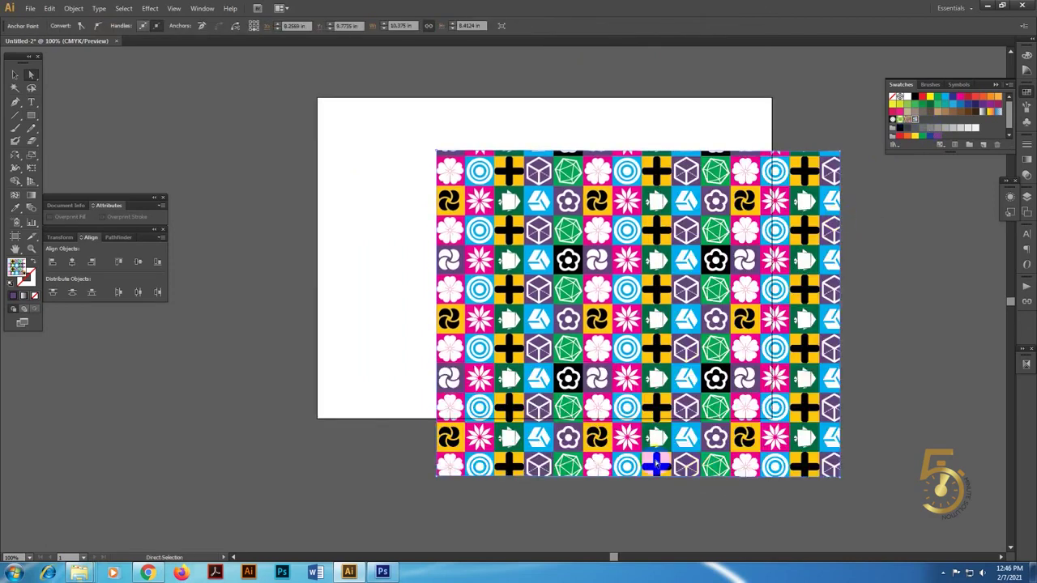
left_click_drag(440, 294, 318, 301)
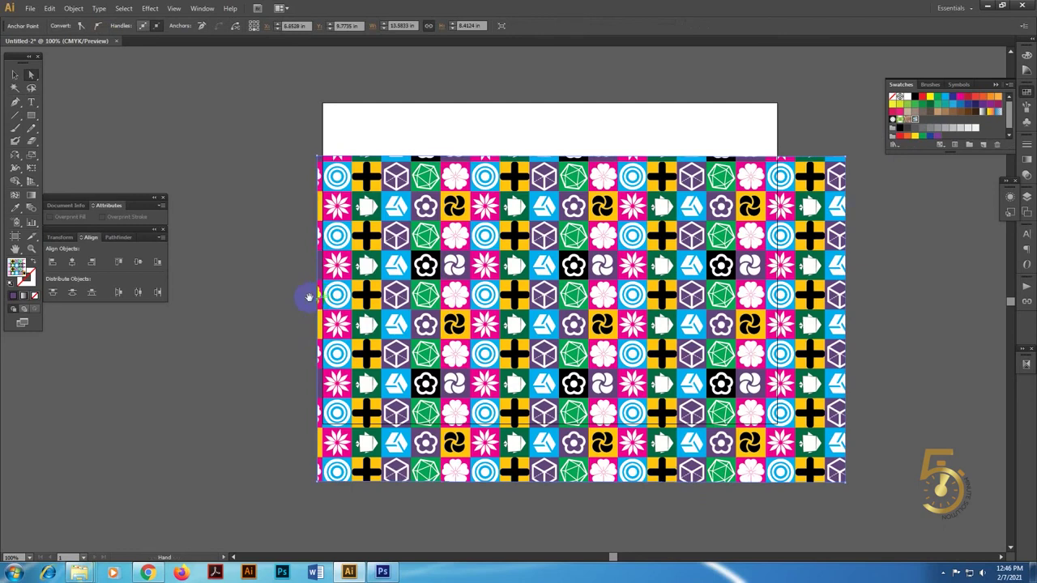
scroll(300, 324, "up", 3)
left_click(294, 370)
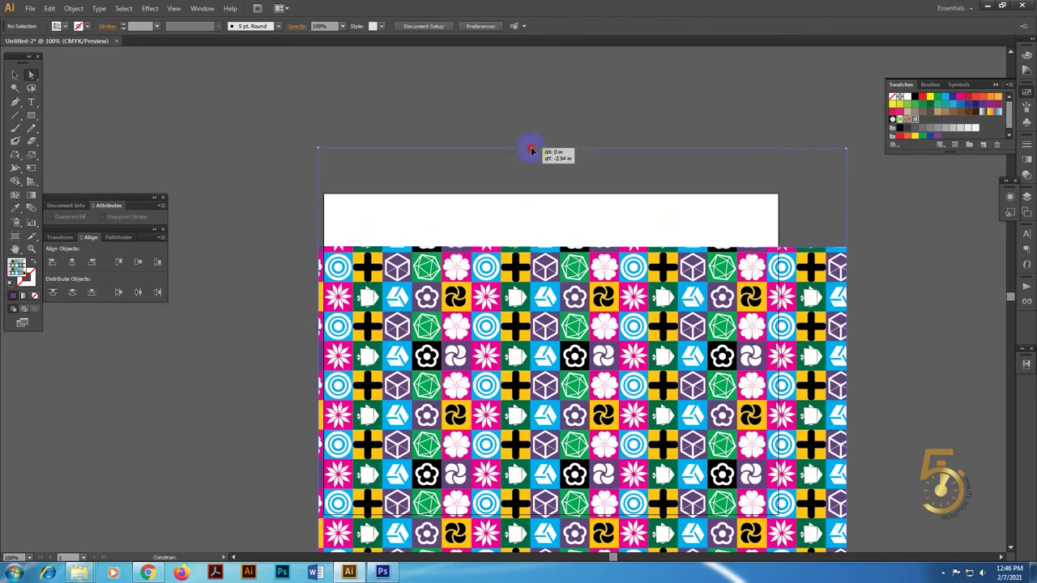
left_click_drag(523, 244, 532, 151)
scroll(810, 357, "down", 6)
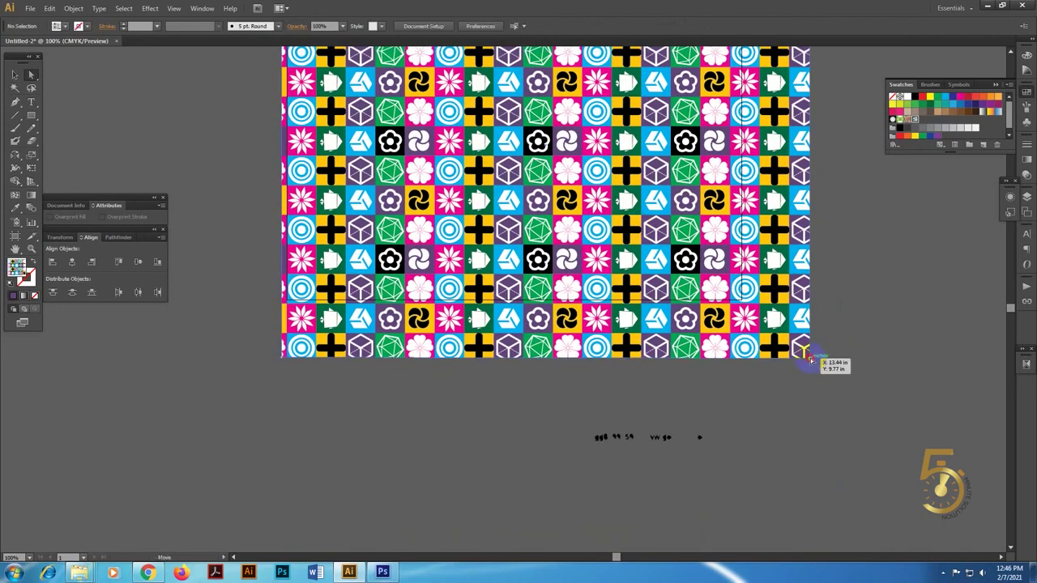
left_click_drag(808, 356, 944, 360)
scroll(751, 417, "up", 5)
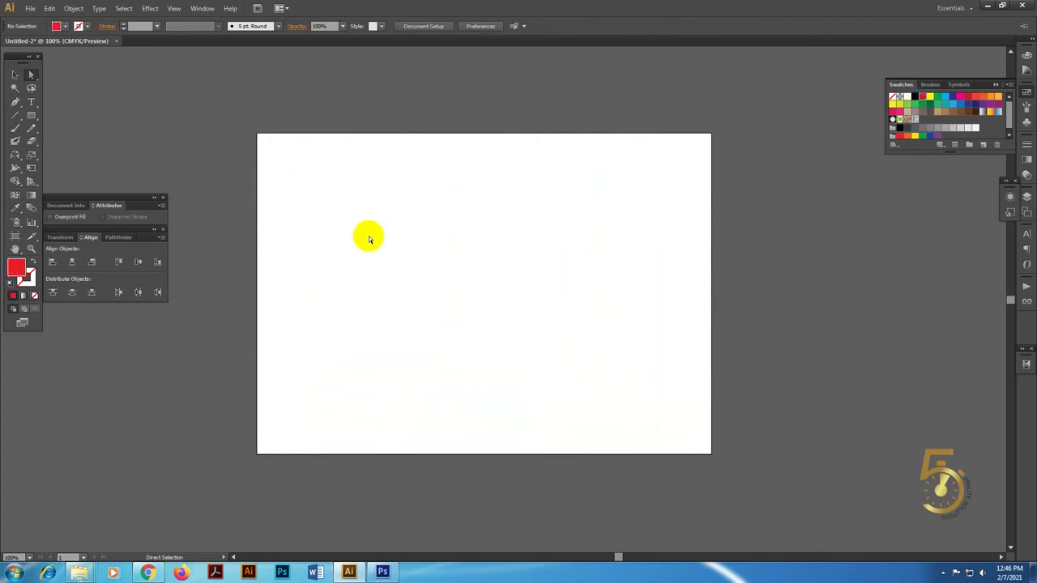
Draw a closed, curved red freeform shape with the Pen tool
key("p")
left_click_drag(362, 261, 386, 222)
left_click_drag(439, 203, 535, 215)
mouse_move(616, 226)
left_mouse_down()
mouse_move(718, 279)
mouse_move(713, 354)
left_mouse_up()
left_click_drag(597, 400, 430, 412)
left_click(343, 368)
left_click_drag(340, 326, 367, 273)
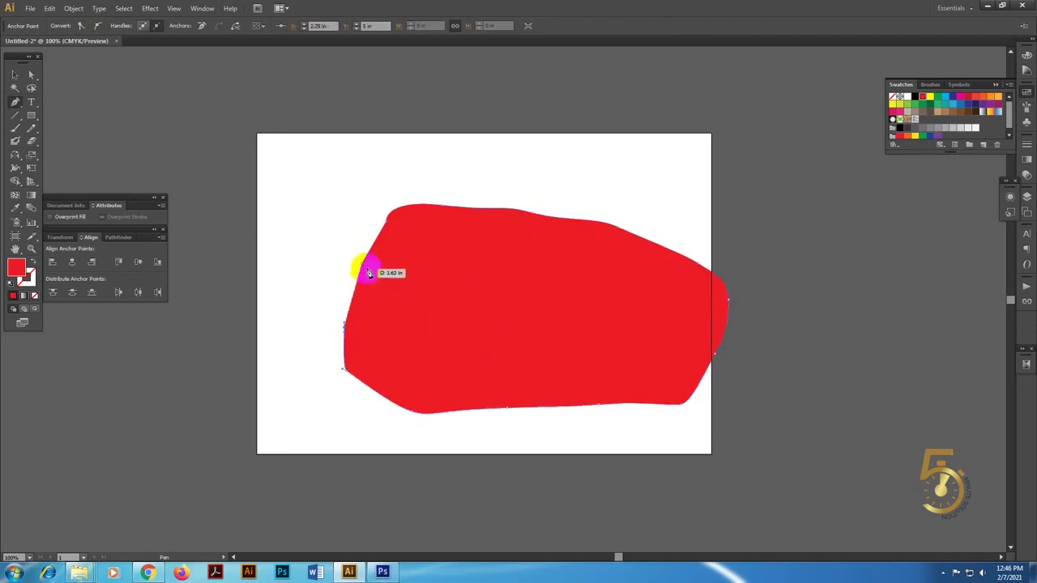
key("a")
left_click(567, 289)
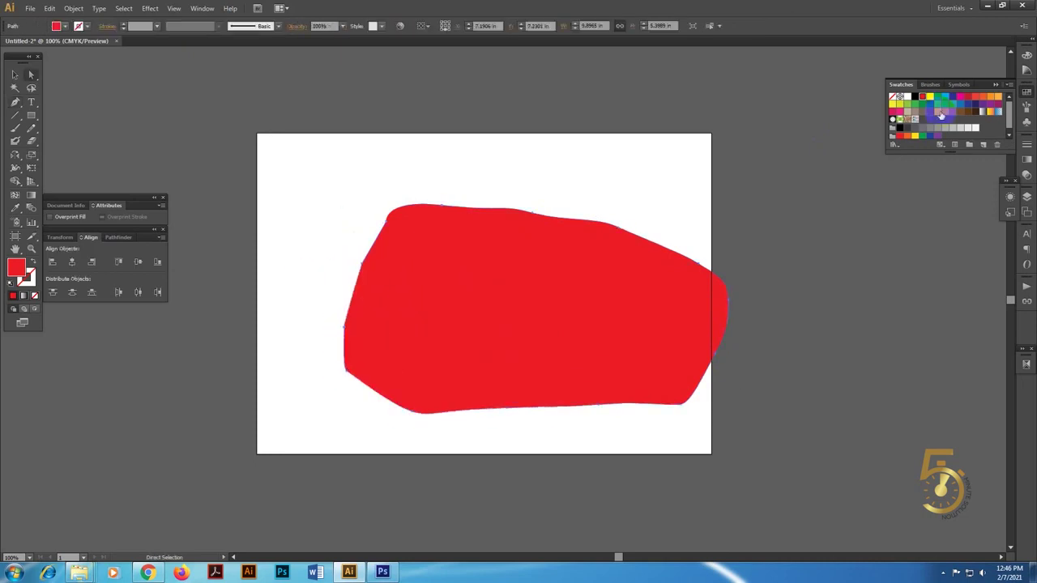
Fill the shape with the tile pattern and pull its top and right edges outward
left_click(913, 121)
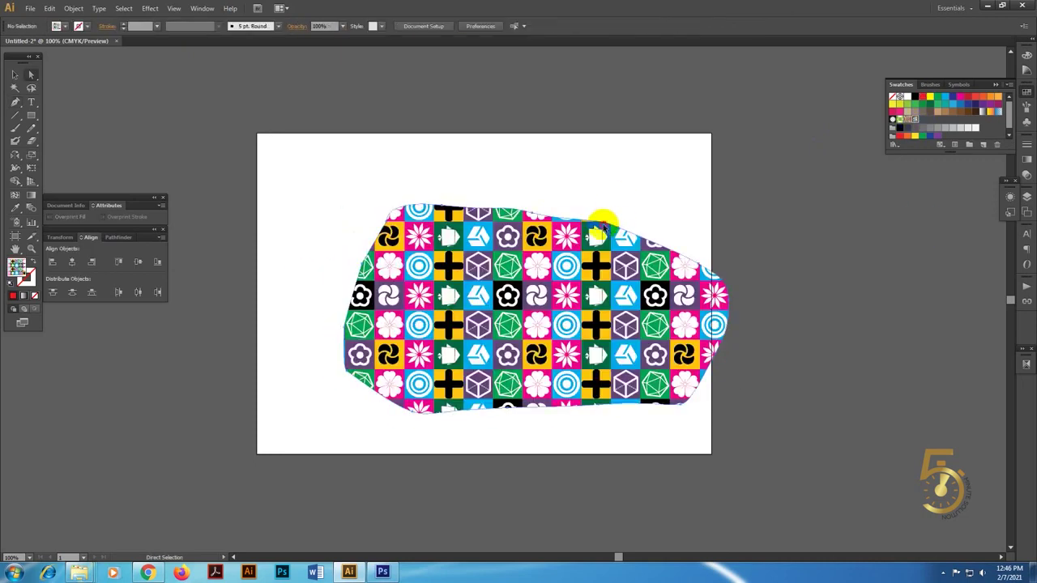
left_click(660, 167)
left_click_drag(617, 229, 660, 133)
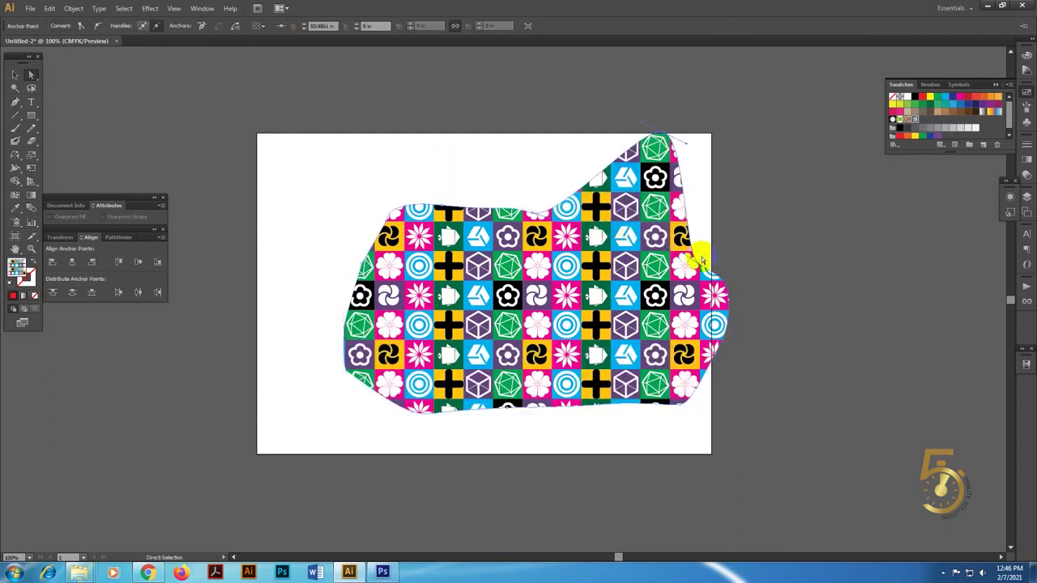
left_click_drag(698, 264, 744, 239)
left_click_drag(534, 217, 518, 143)
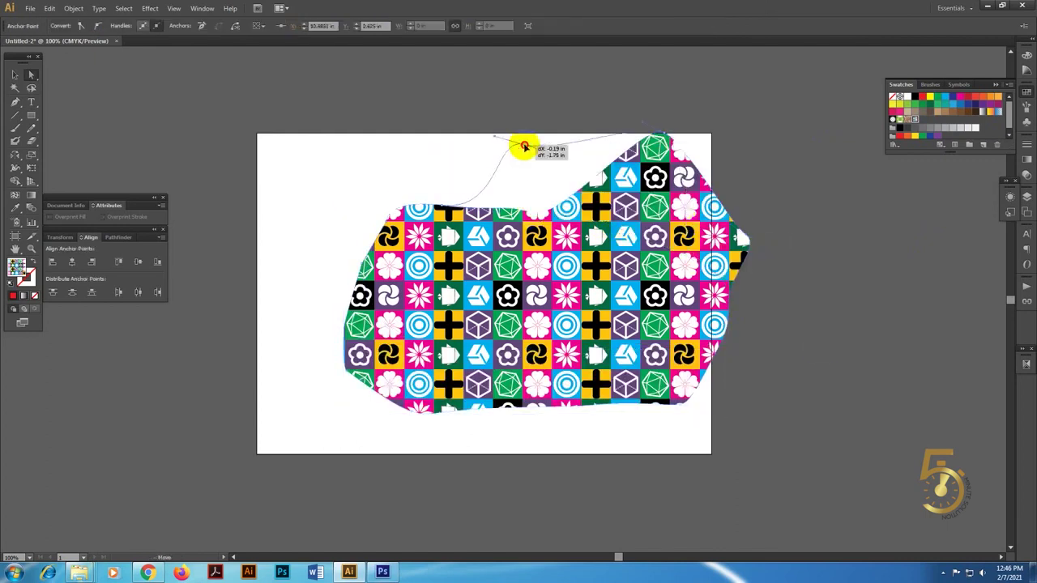
Expand the pattern fill, ungroup it, release the clipping mask, then undo back to the clipped shape
left_click(563, 323)
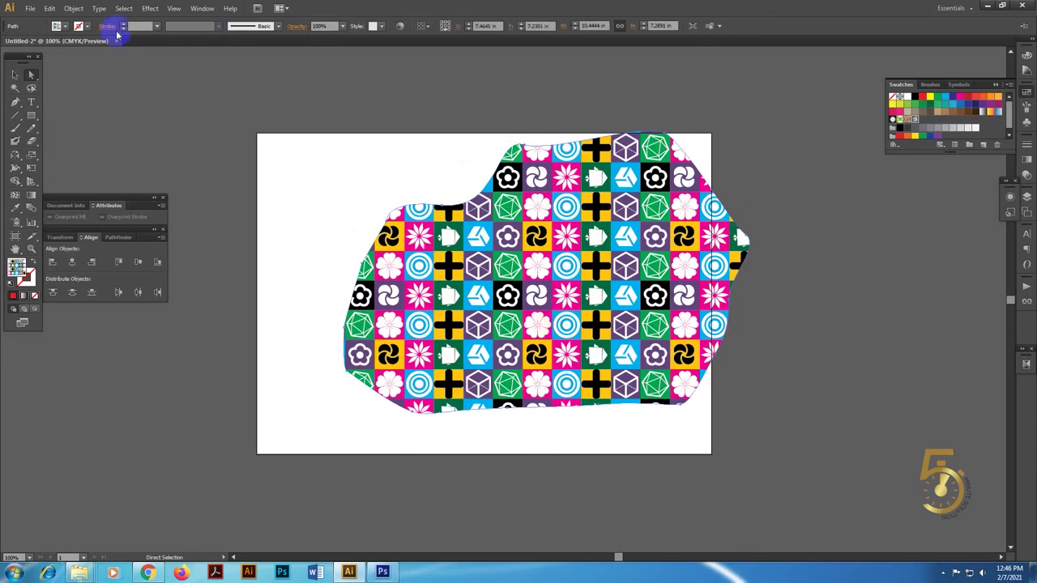
left_click(81, 11)
left_click(112, 124)
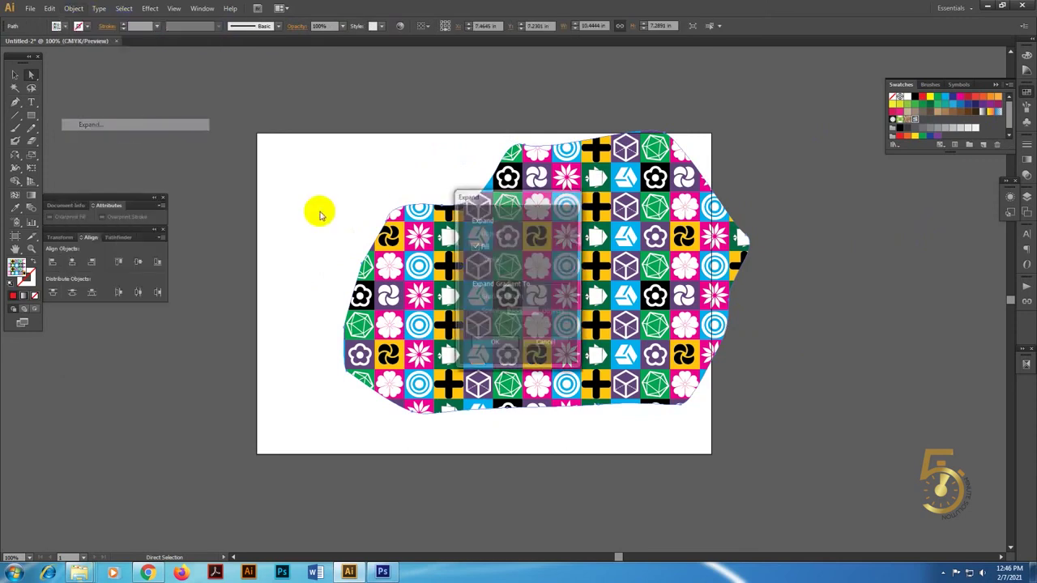
left_click(496, 345)
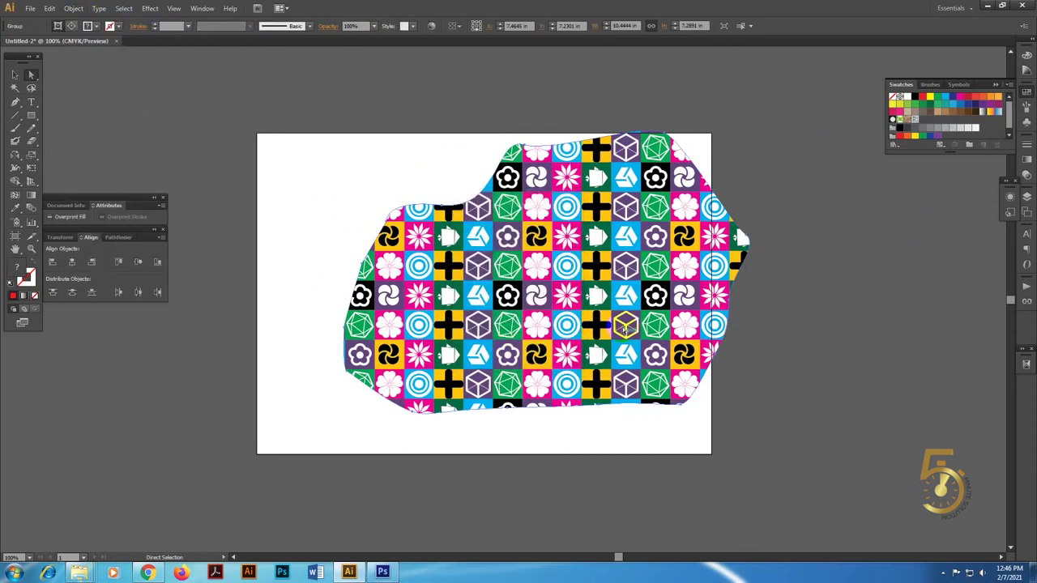
left_click(631, 269)
right_click(629, 269)
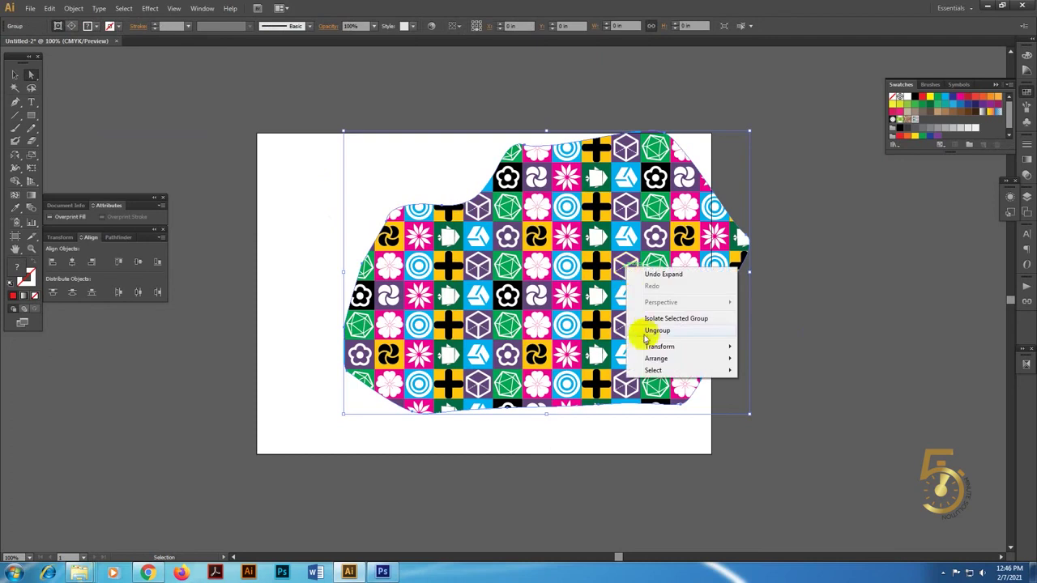
left_click(651, 331)
right_click(566, 272)
left_click(581, 332)
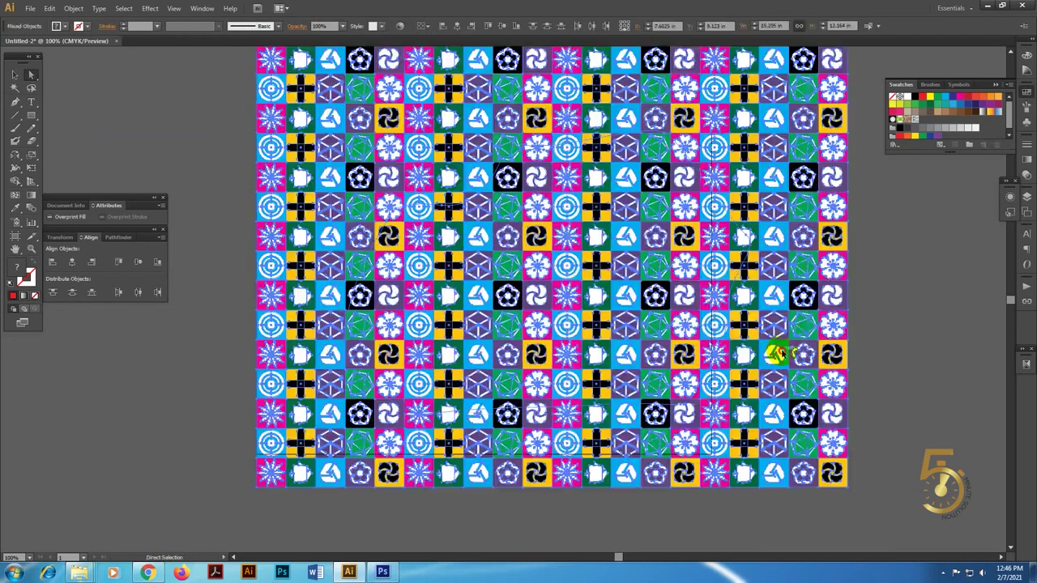
left_click(941, 333)
left_click_drag(941, 332, 909, 350)
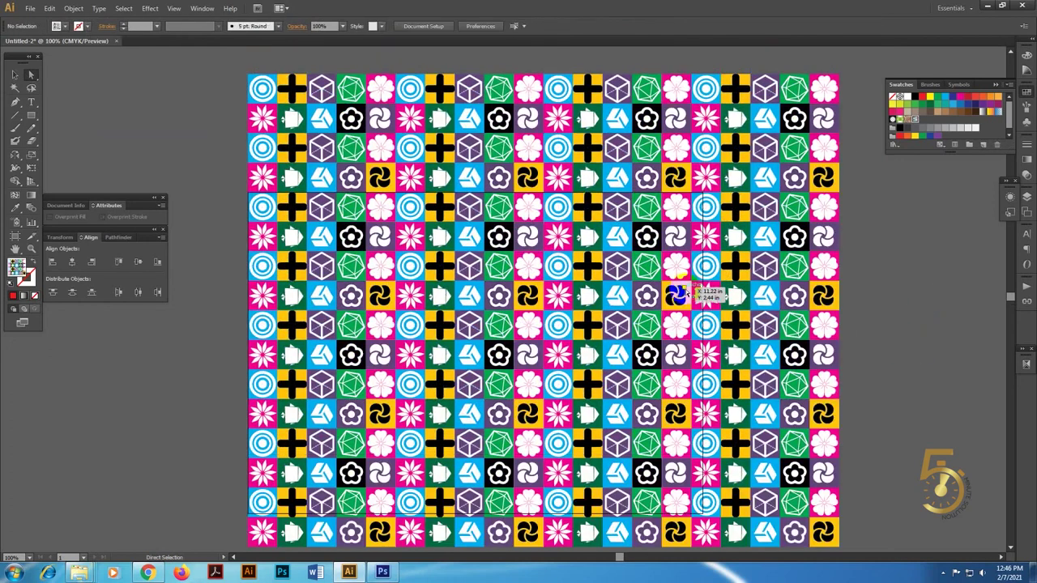
key("ctrl+z")
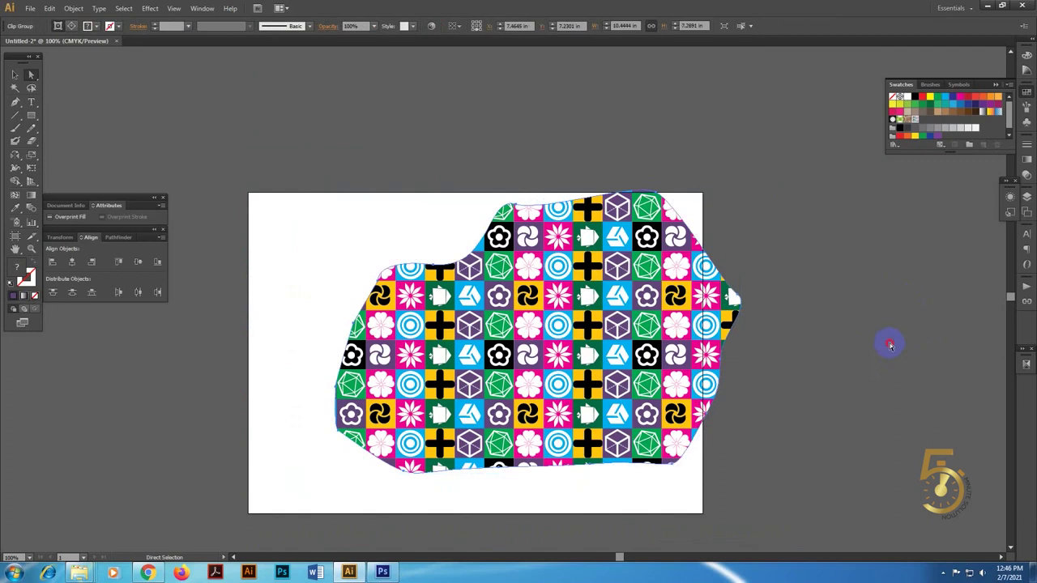
Delete the patterned freeform shape and draw a closed four-corner path with the Pen tool
key("Delete")
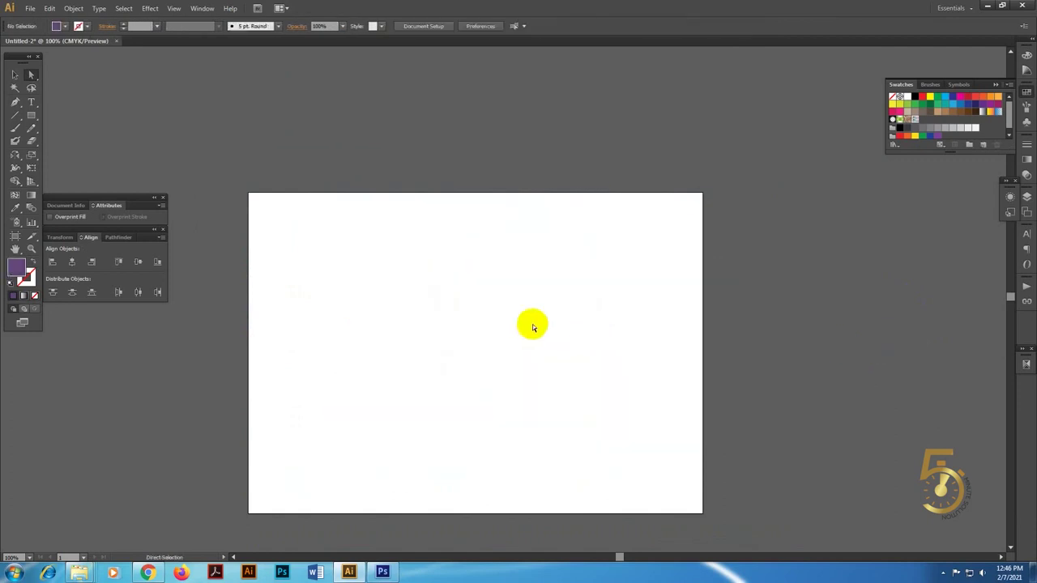
key("p")
left_click(377, 318)
left_click(392, 265)
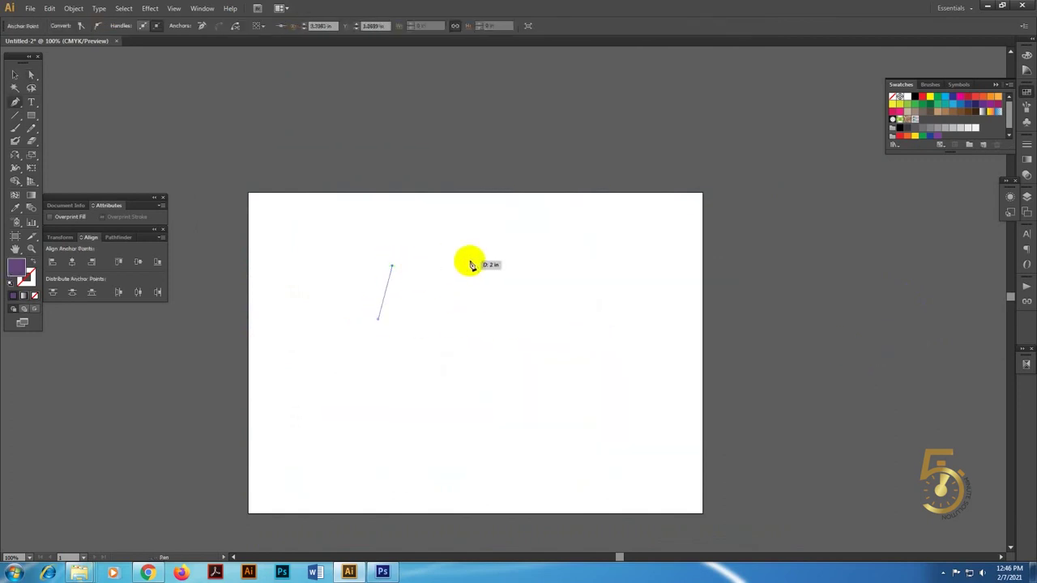
left_click(556, 265)
left_click(621, 330)
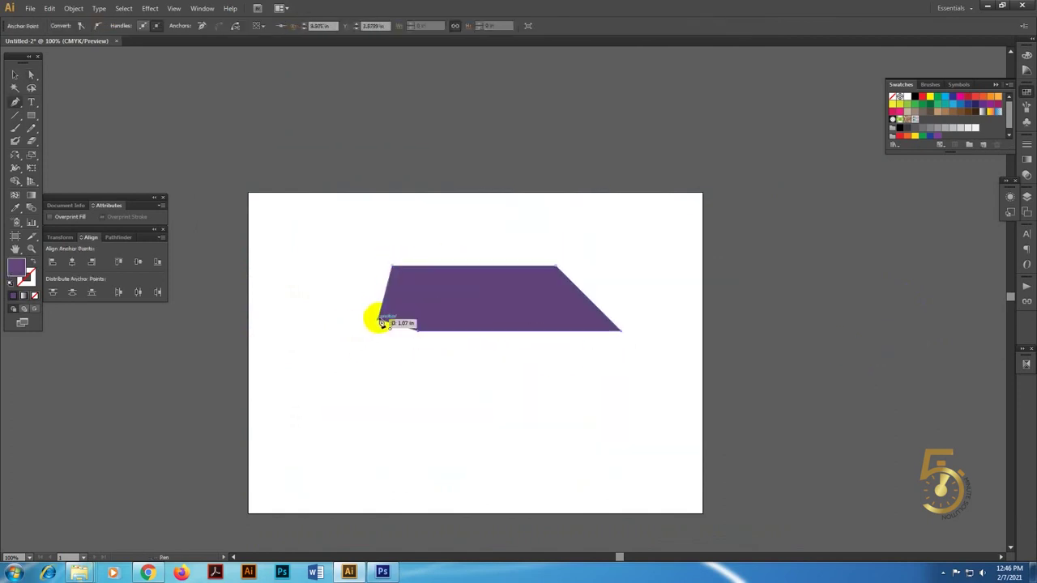
left_click(378, 318)
Fill the quadrilateral with the tile pattern, then delete it
key("a")
left_click(914, 132)
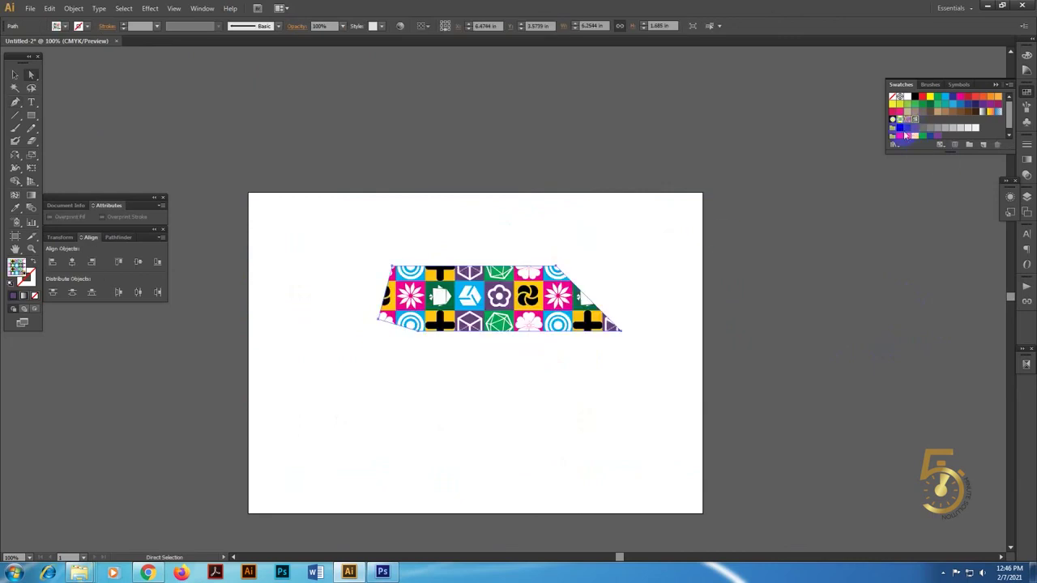
key("Delete")
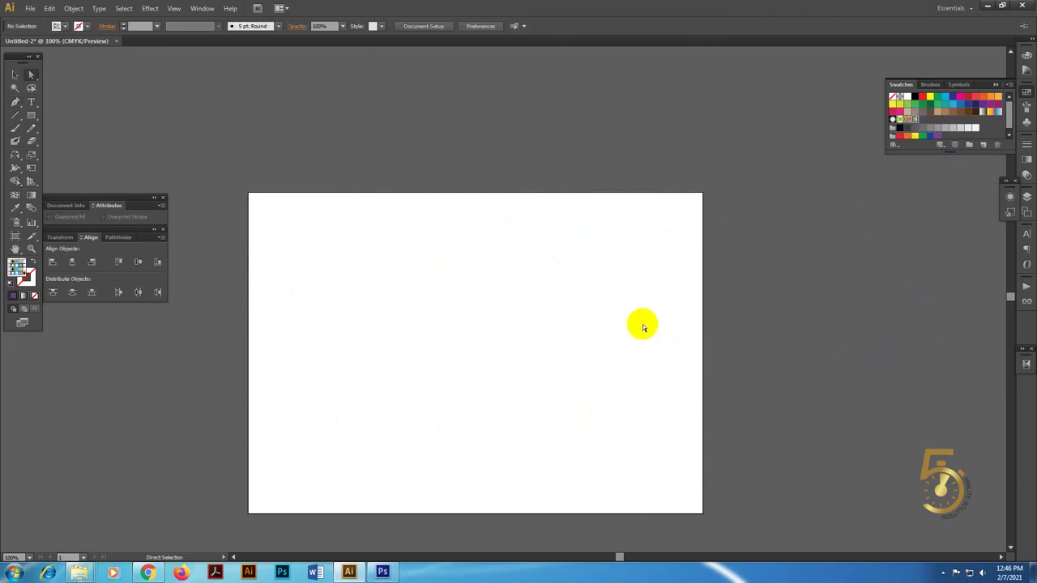
scroll(641, 324, "left", 5)
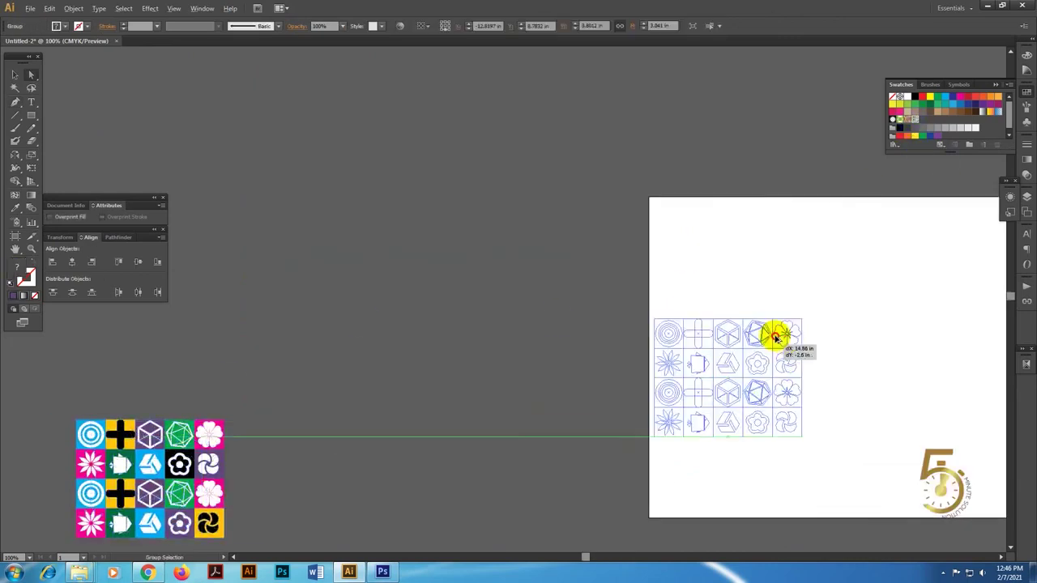
Bring the tile grid onto the artboard and shrink it to about half size
left_click_drag(209, 436, 798, 307)
scroll(798, 308, "right", 5)
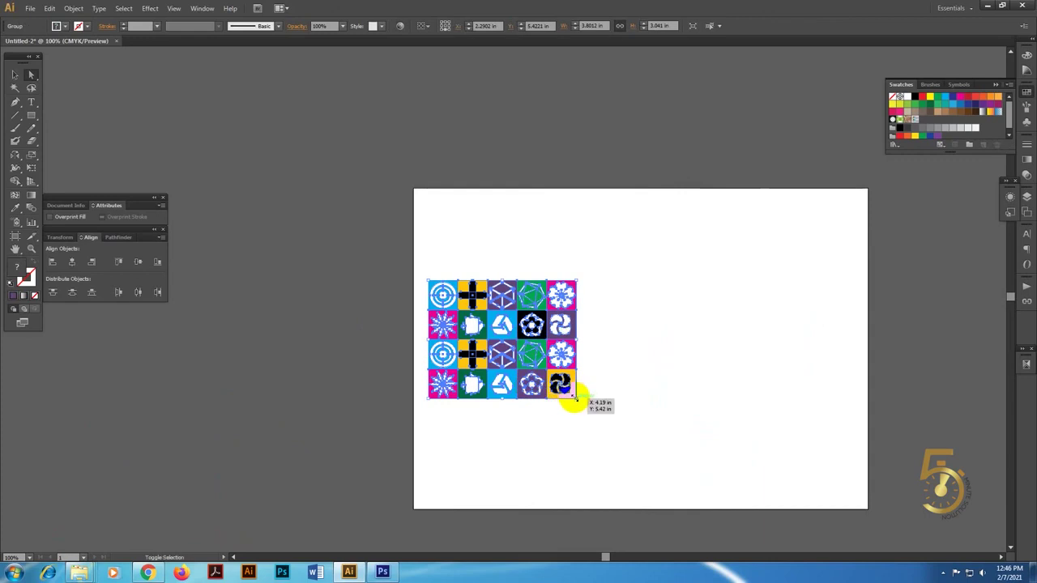
mouse_move(575, 397)
left_mouse_down()
mouse_move(506, 341)
mouse_move(909, 154)
mouse_move(922, 122)
left_mouse_up()
left_click(590, 288)
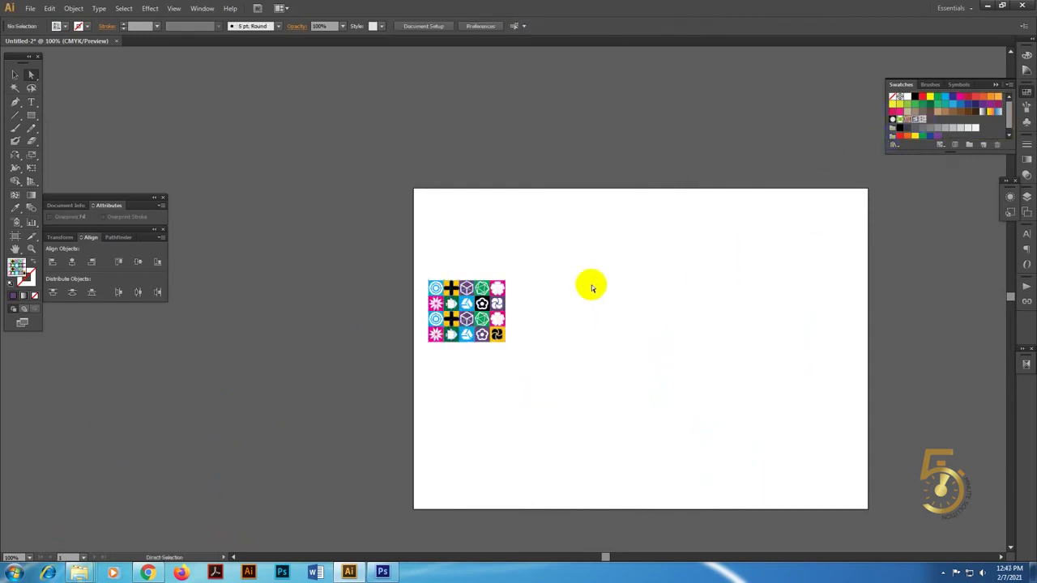
Draw a rectangle with the small pattern and a copy below it with the large pattern
key("p")
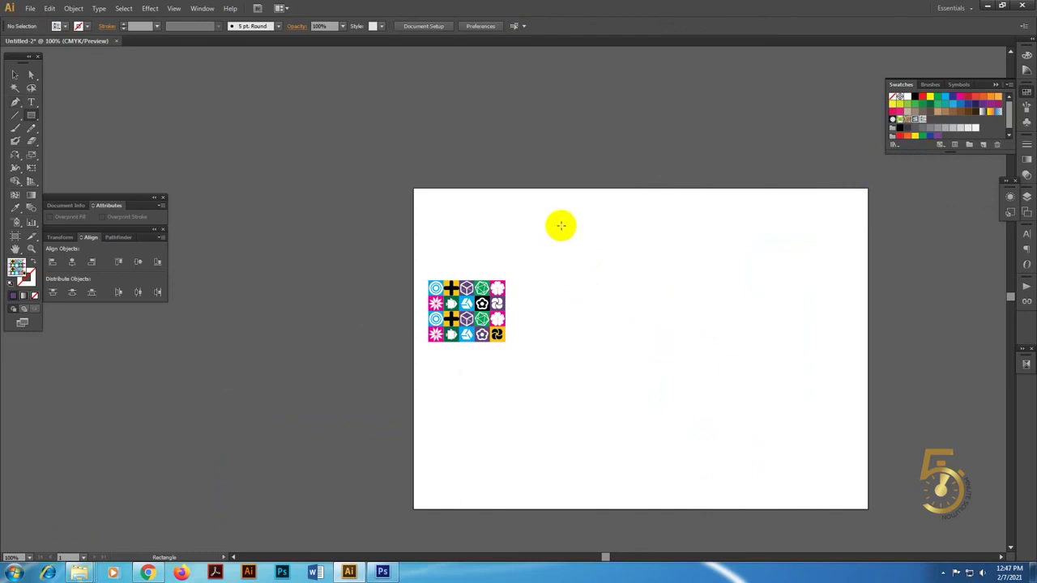
left_click_drag(559, 225, 849, 336)
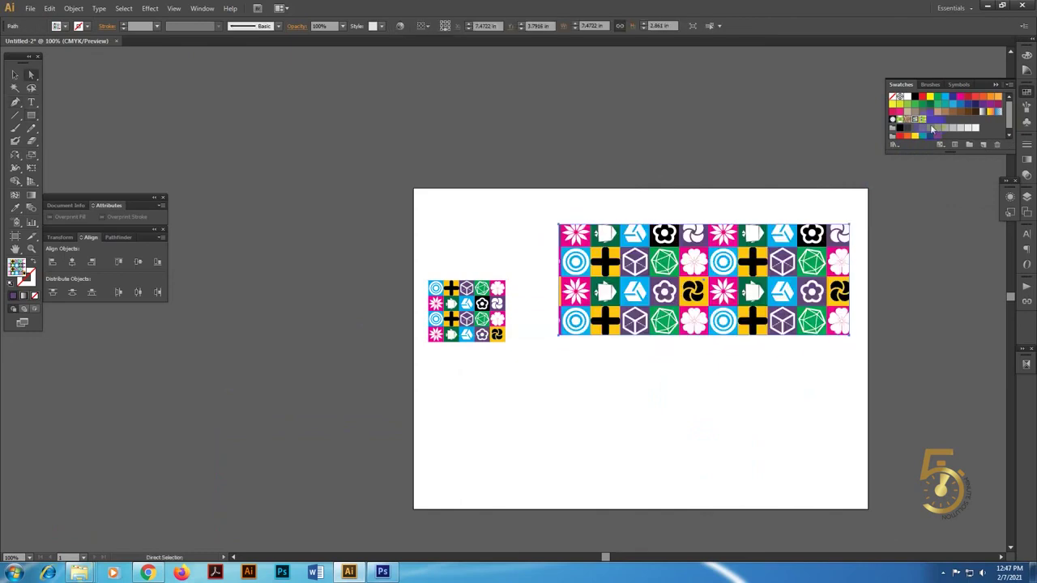
left_click(922, 121)
left_click_drag(728, 280, 728, 413)
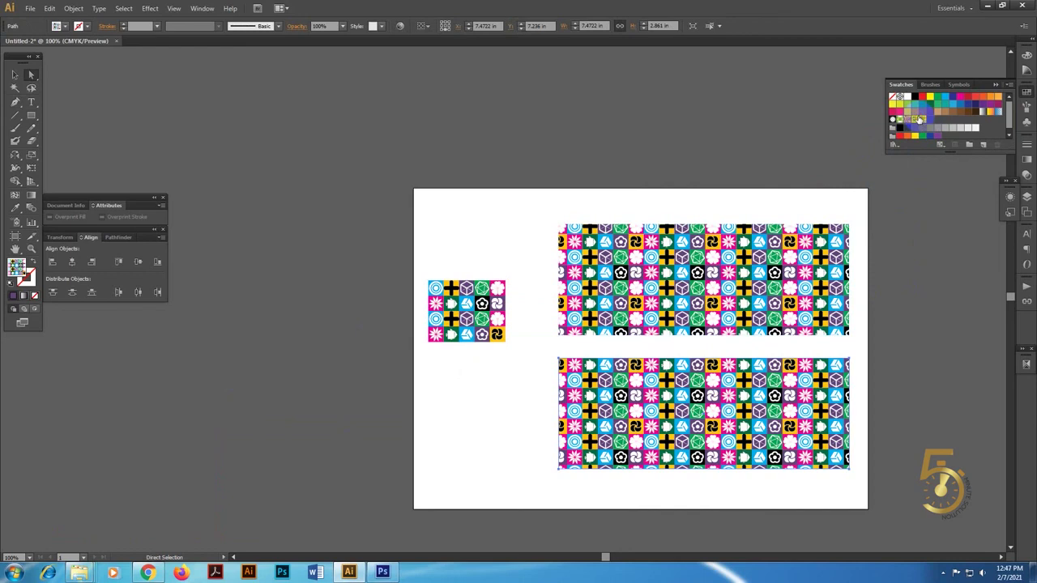
left_click(916, 120)
left_click(944, 350)
Extend the lower rectangle's bottom edge down and the upper rectangle's top edge up
left_click_drag(944, 349, 847, 307)
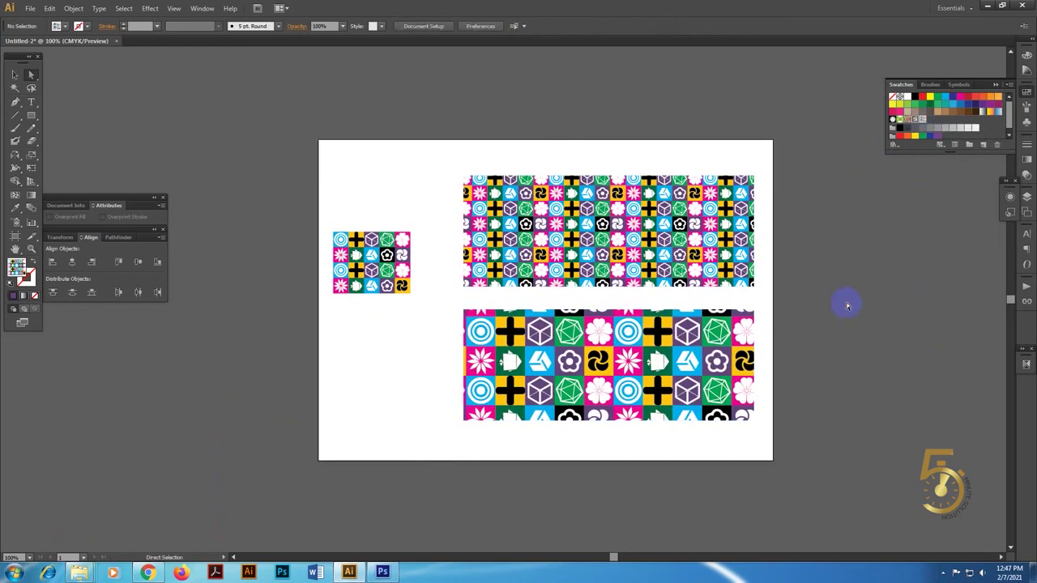
left_click(873, 362)
left_click_drag(659, 420, 659, 495)
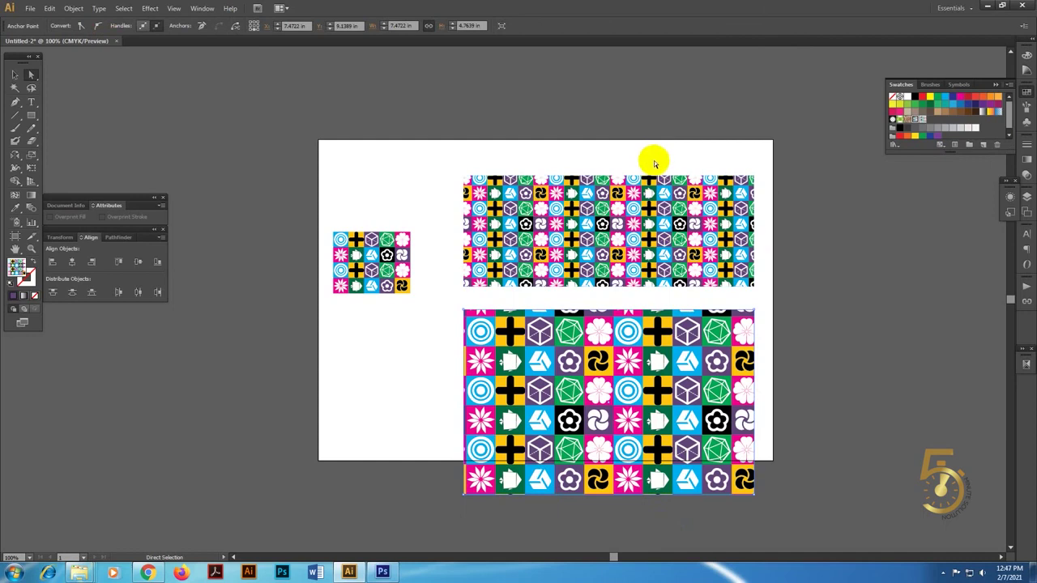
left_click_drag(654, 172, 655, 128)
left_click(805, 361)
Drag the small and large pattern swatches onto the canvas side by side and zoom in
scroll(465, 232, "left", 2)
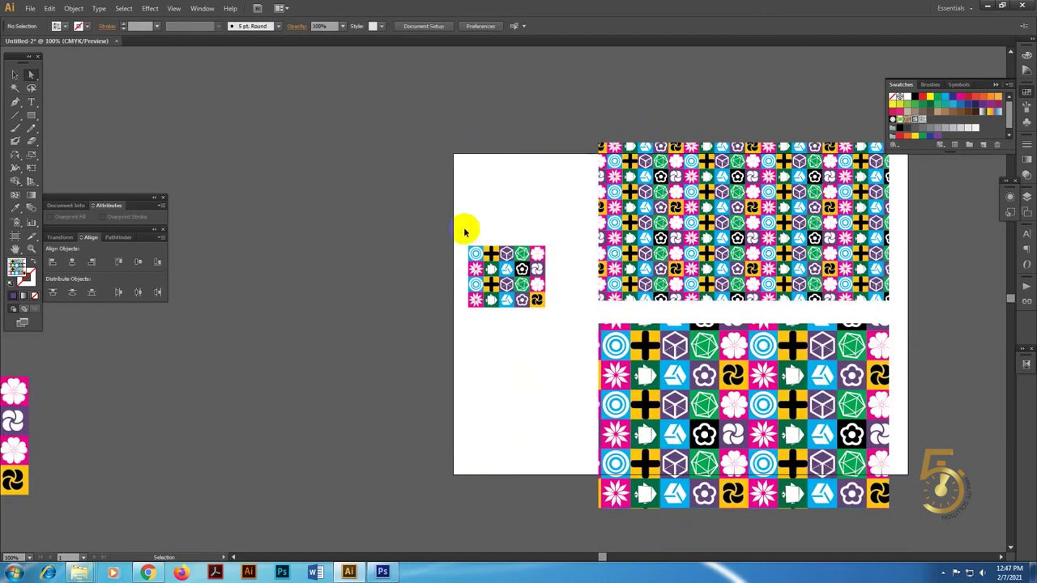
scroll(530, 286, "right", 5)
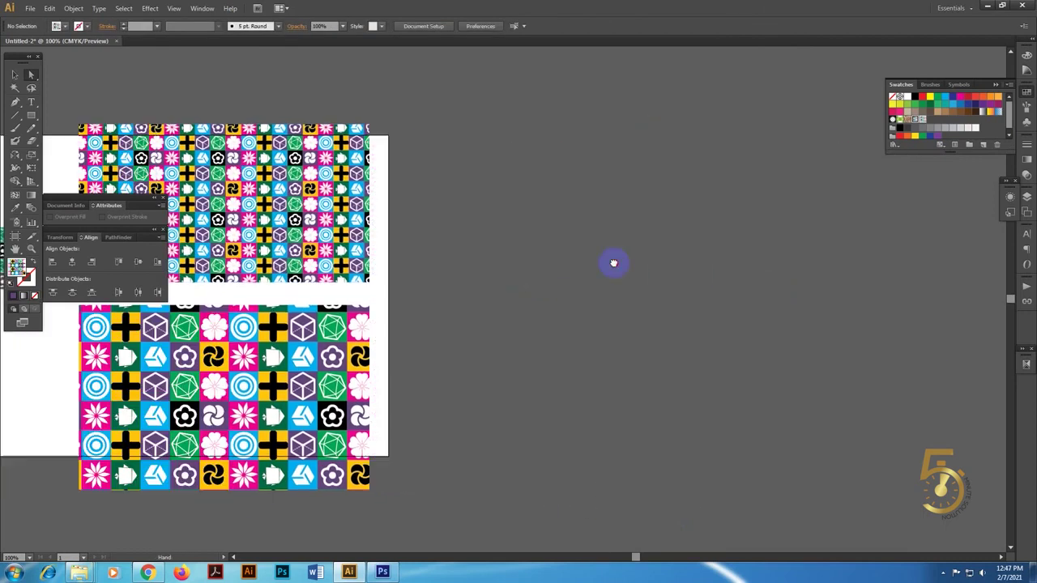
left_click(729, 277)
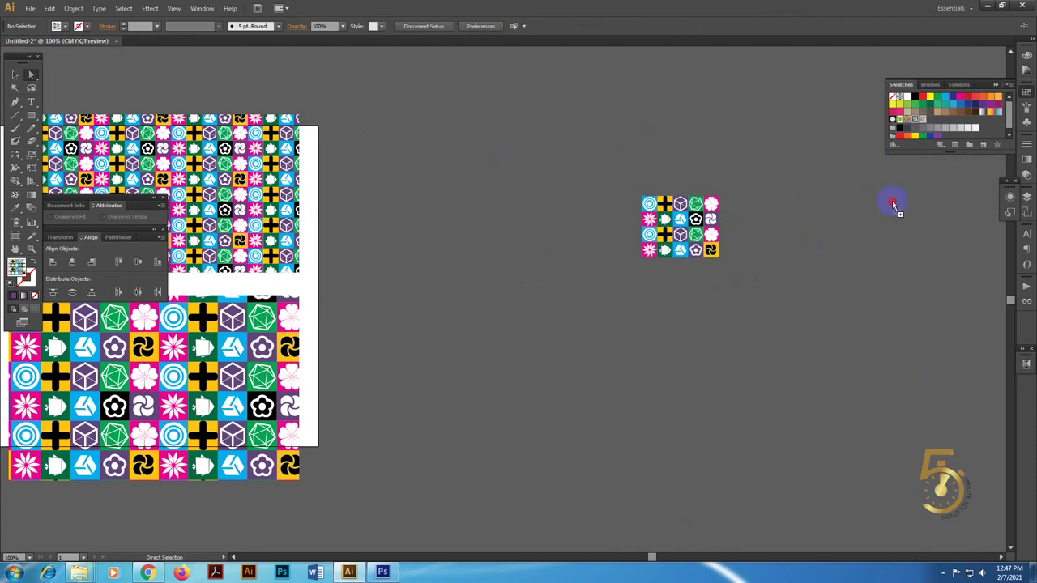
left_click_drag(893, 205, 786, 292)
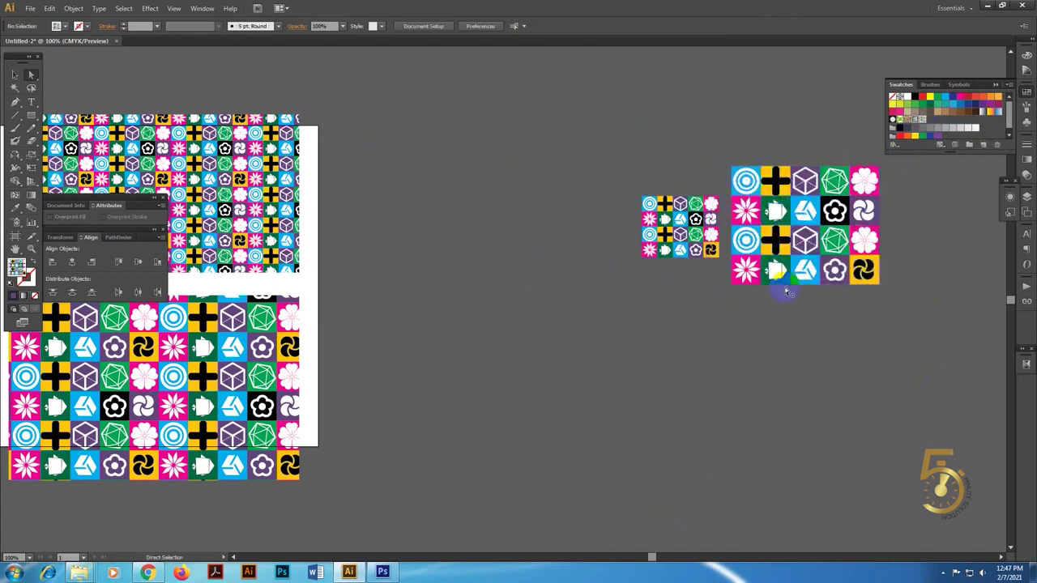
left_click(967, 278)
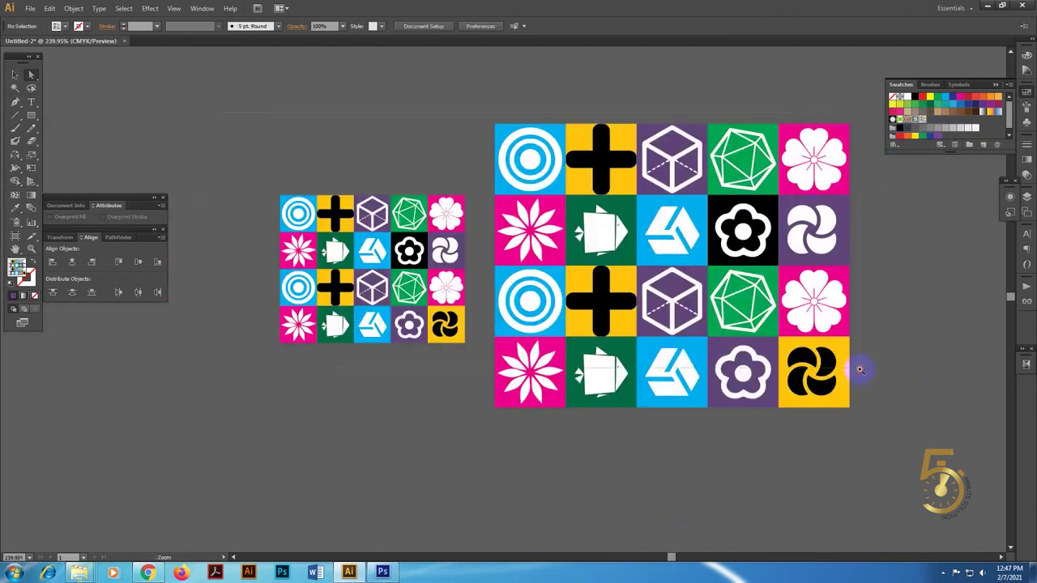